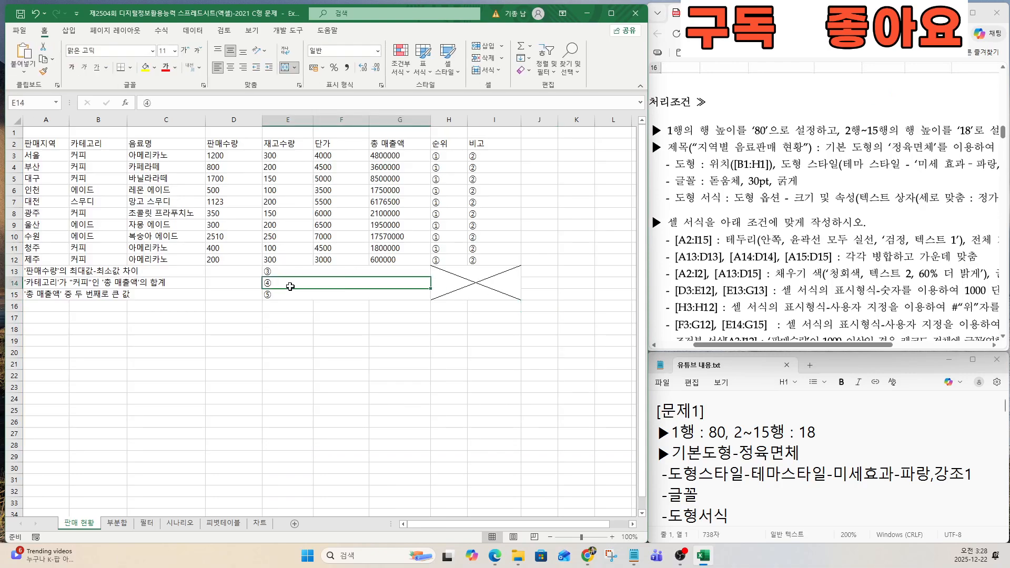
Set the height of row 1 to 80.
scroll(298, 261, "up", 1)
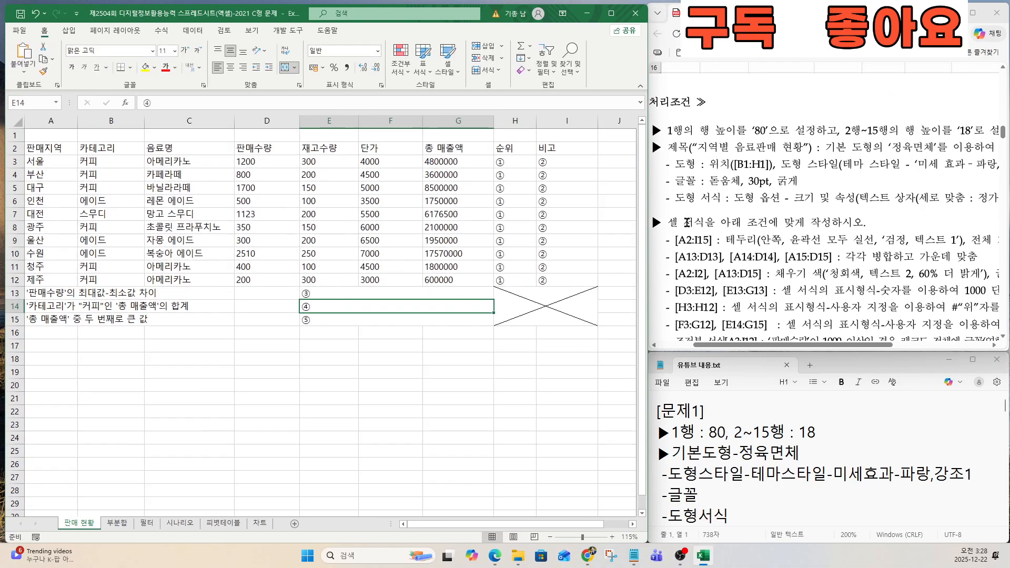
left_click_drag(665, 129, 965, 133)
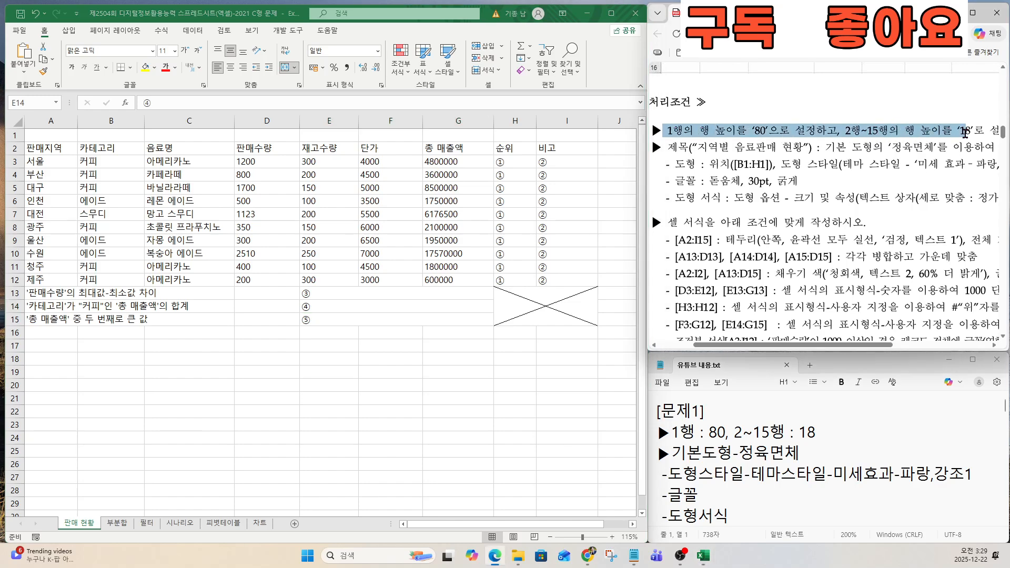
scroll(850, 137, "up", 1, "ctrl")
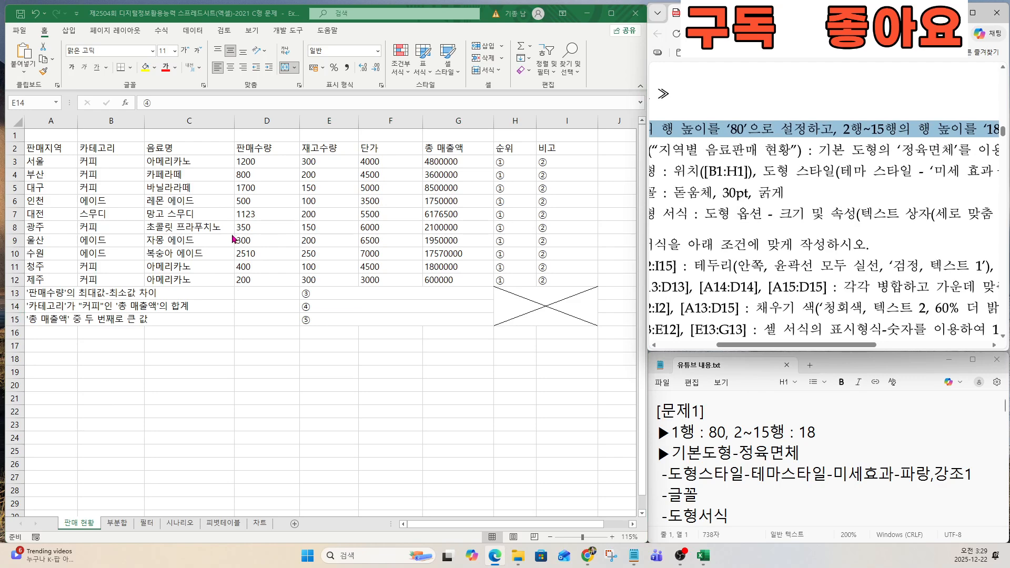
left_click(14, 134)
right_click(18, 137)
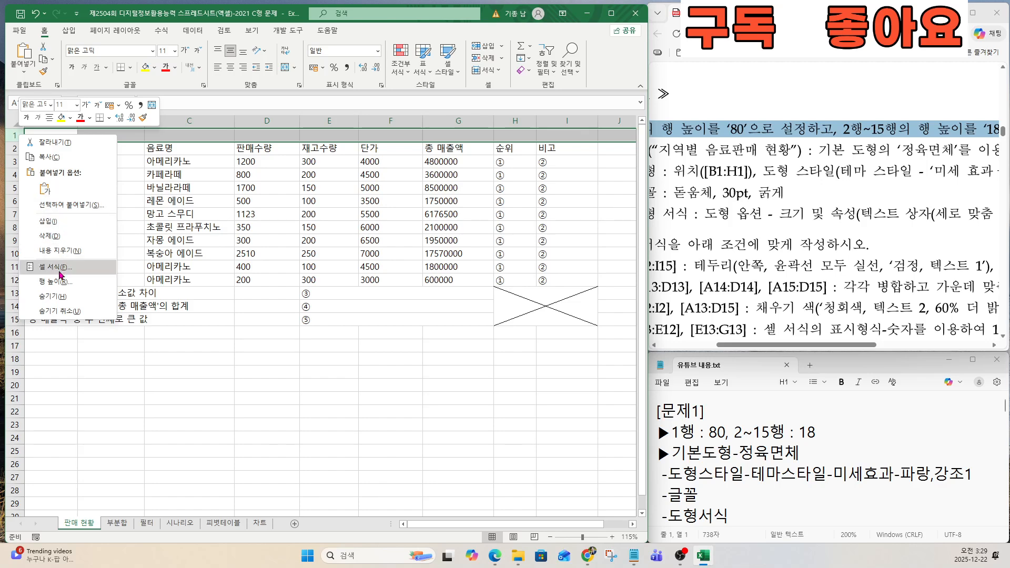
left_click(62, 287)
type("80")
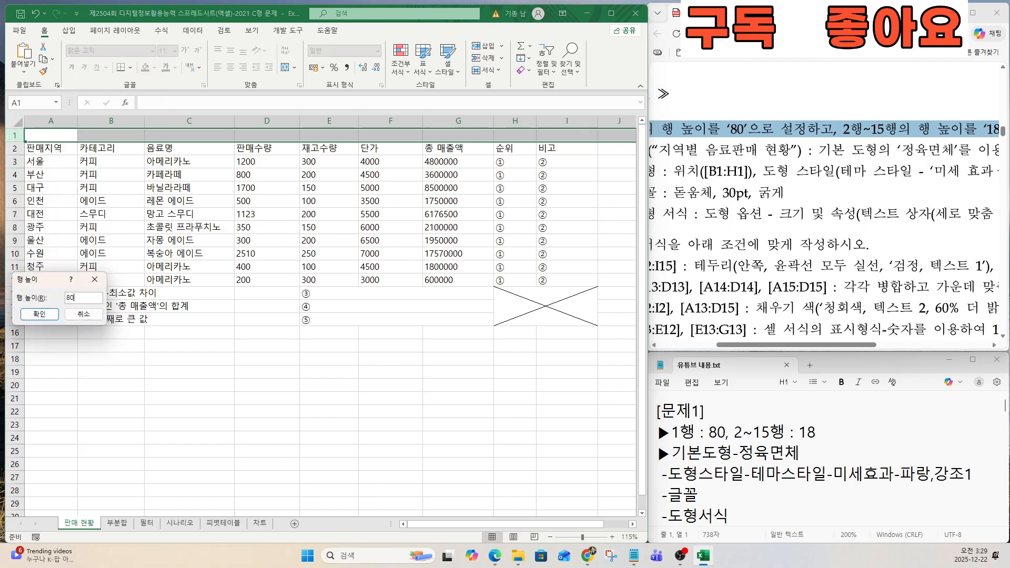
left_click(25, 315)
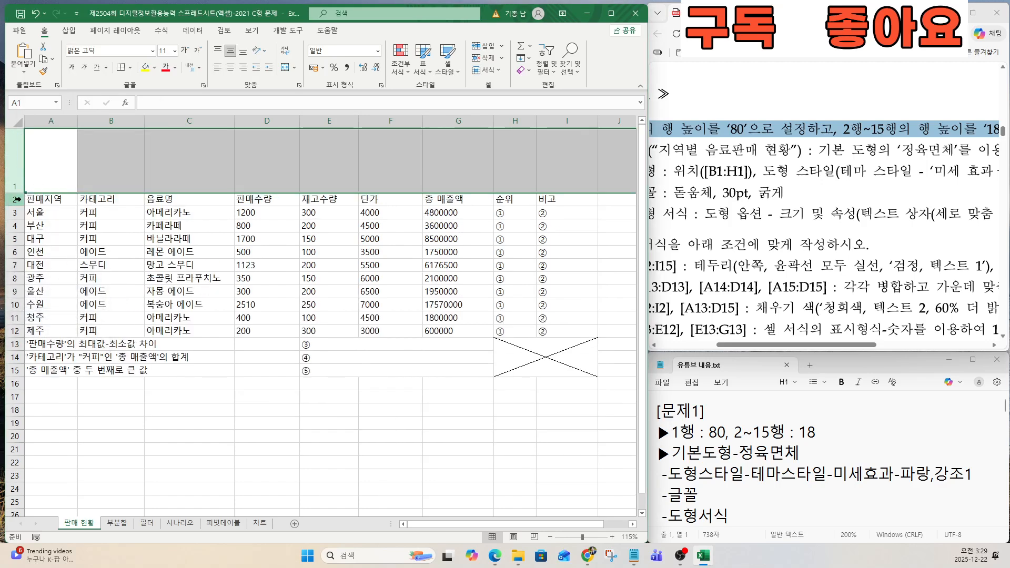
Set the height of rows 2 through 15 to 18.
left_click_drag(17, 200, 20, 367)
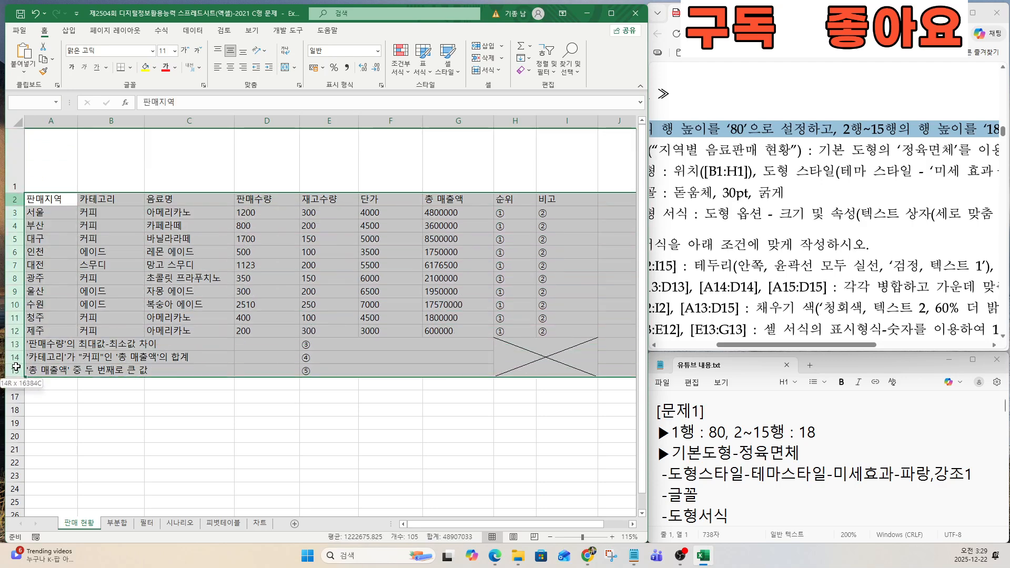
right_click(15, 263)
left_click(53, 415)
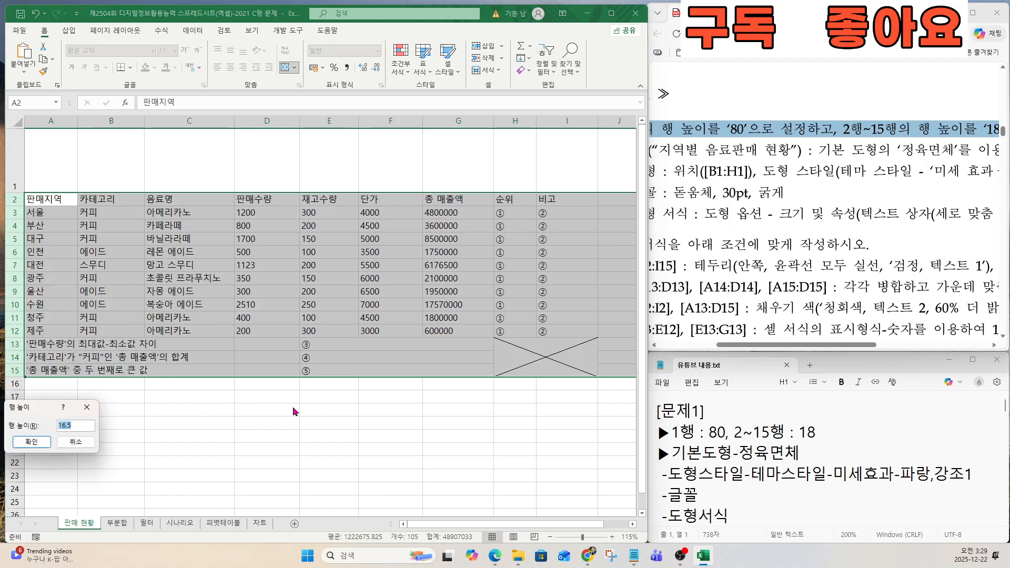
left_click(31, 442)
left_click(220, 318)
Draw a cube (정육면체) basic shape over B1:H1, about 2.74 cm high and 19.97 cm wide.
left_click(744, 191)
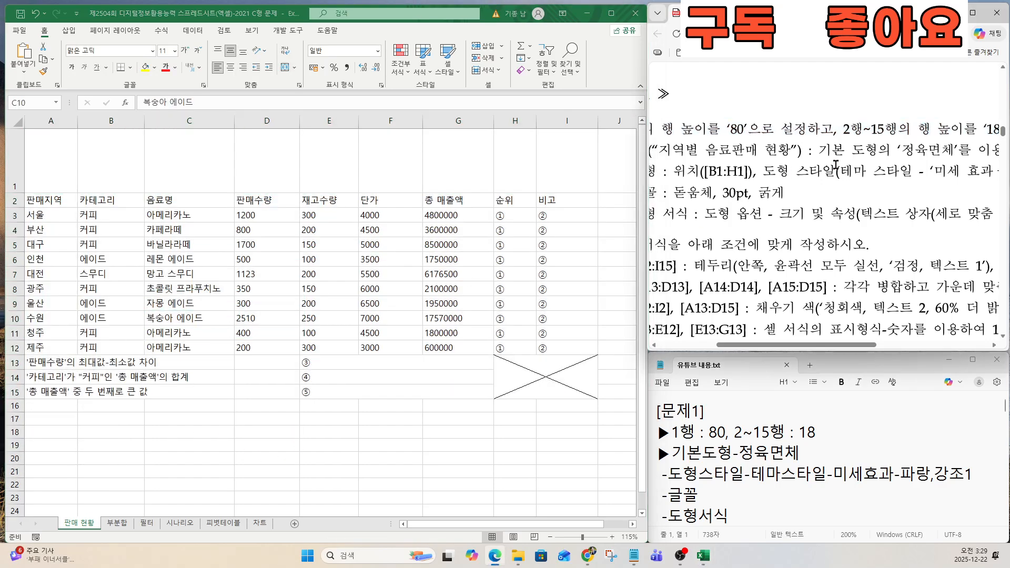
left_click_drag(821, 154, 918, 153)
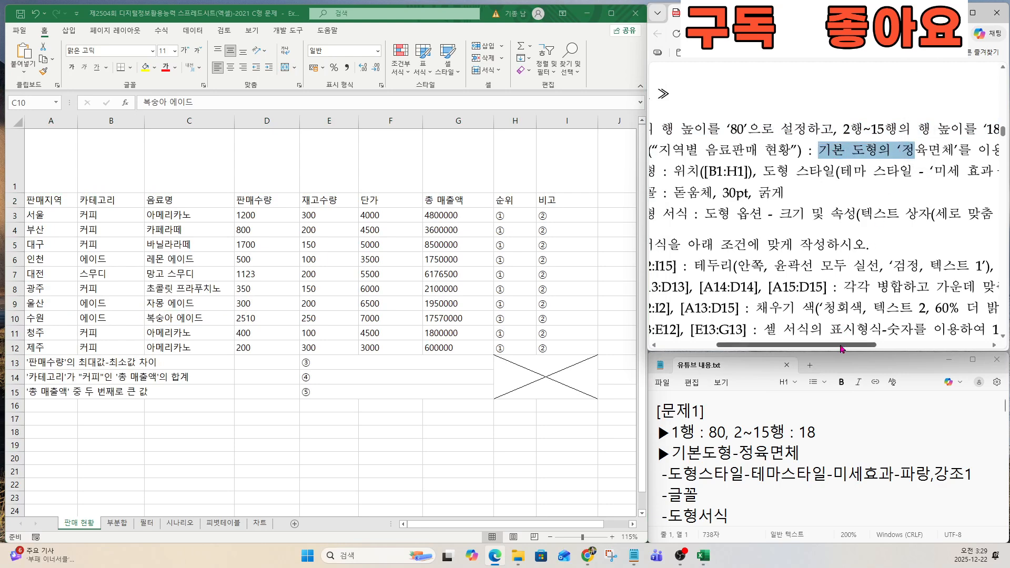
left_click_drag(841, 345, 891, 345)
scroll(803, 200, "up", 2)
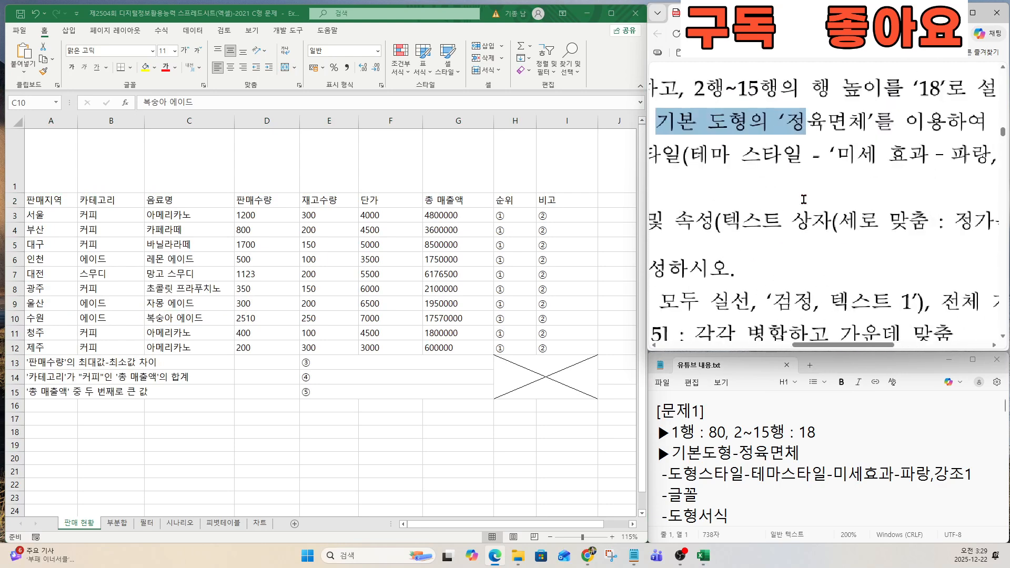
left_click(701, 139)
left_click(69, 31)
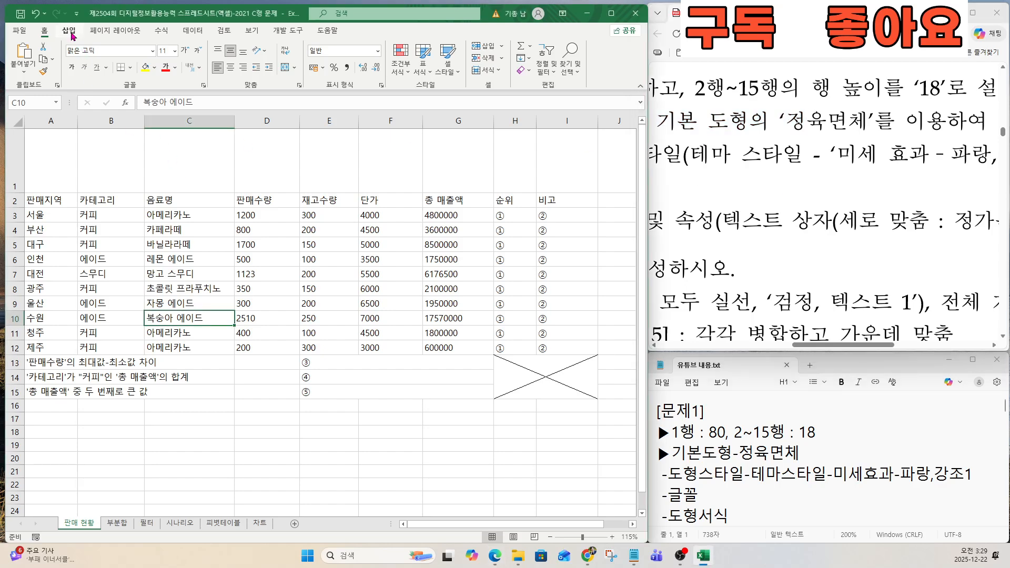
left_click(111, 58)
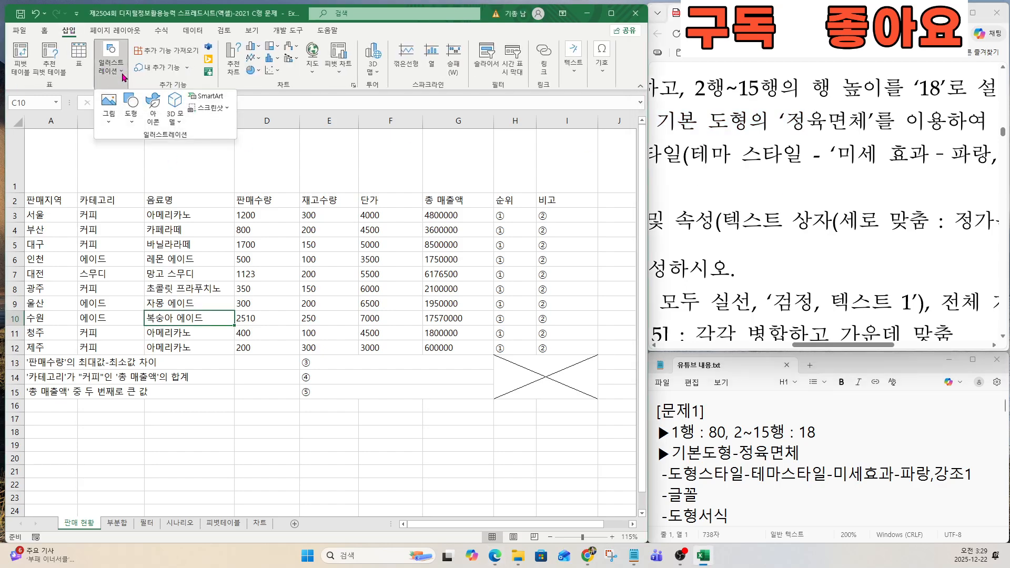
left_click(131, 110)
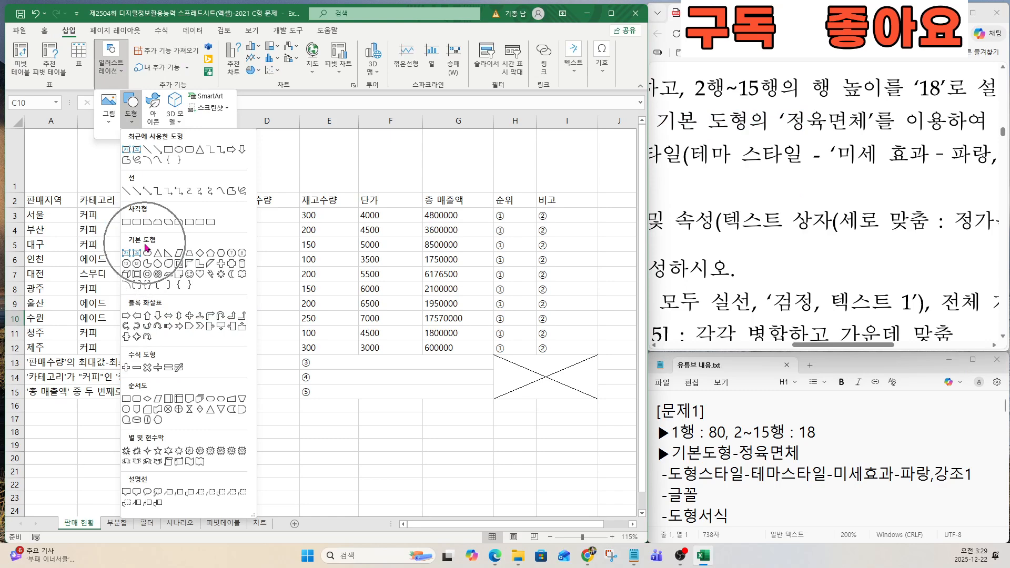
left_click(127, 273)
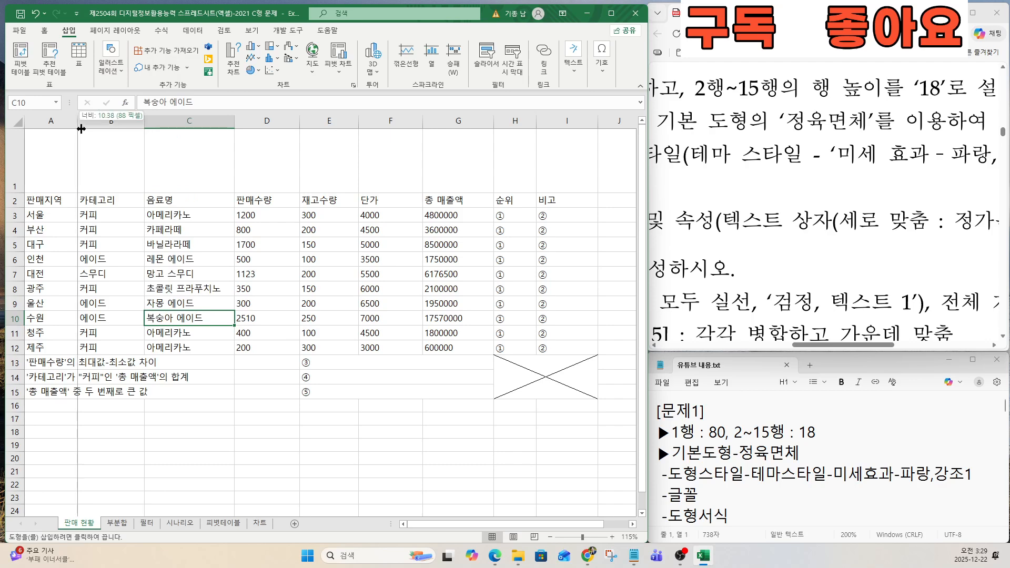
left_click_drag(78, 122, 535, 193)
Apply the theme shape style '미세 효과 - 파랑, 강조 1' to the cube.
left_click_drag(690, 154, 929, 154)
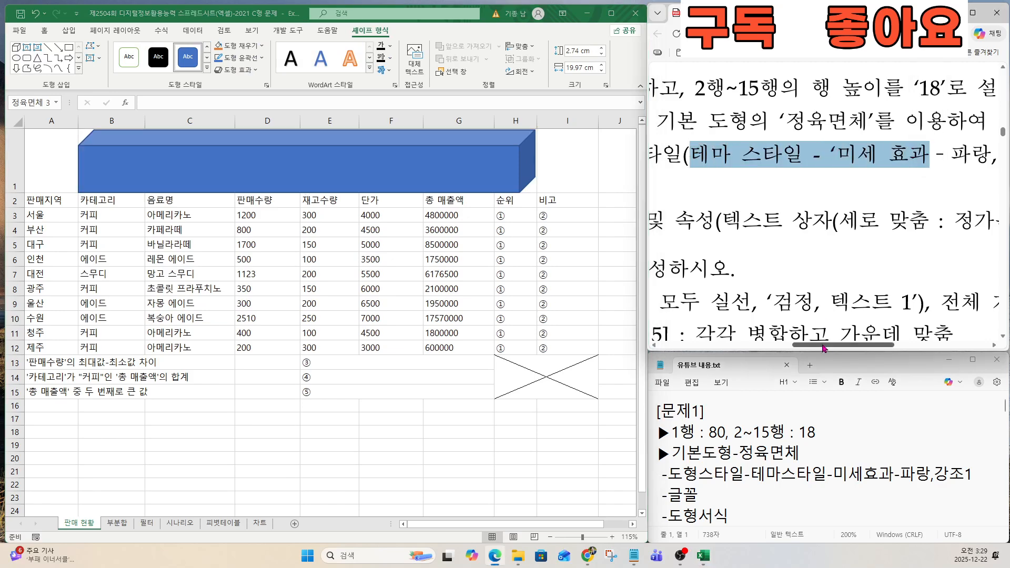
left_click_drag(824, 348, 852, 348)
left_click_drag(718, 154, 973, 154)
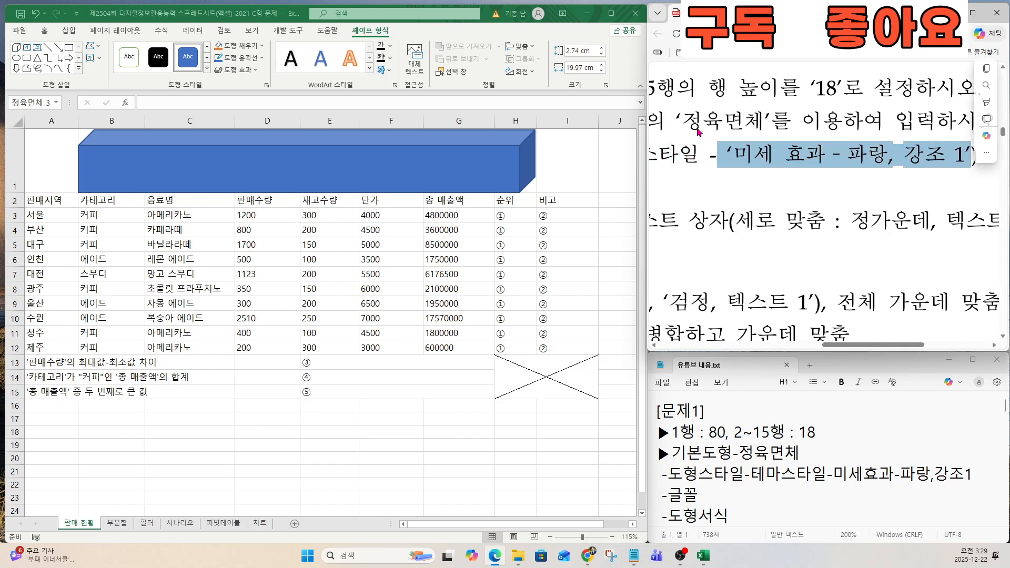
left_click(206, 70)
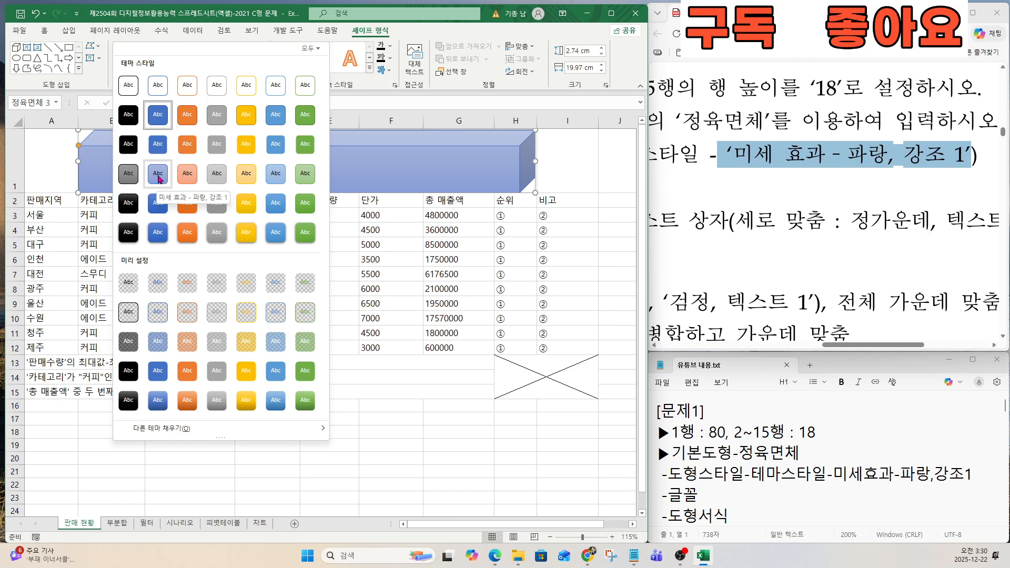
left_click(158, 174)
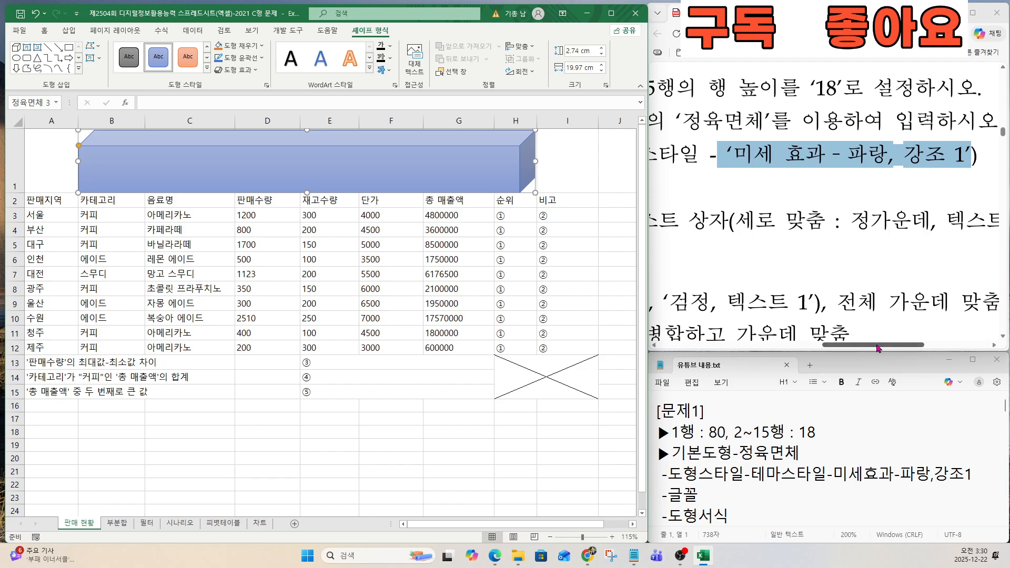
Format the cube's text as 돋움체, 30 pt, bold.
left_click_drag(879, 345, 762, 347)
left_click_drag(662, 185, 894, 187)
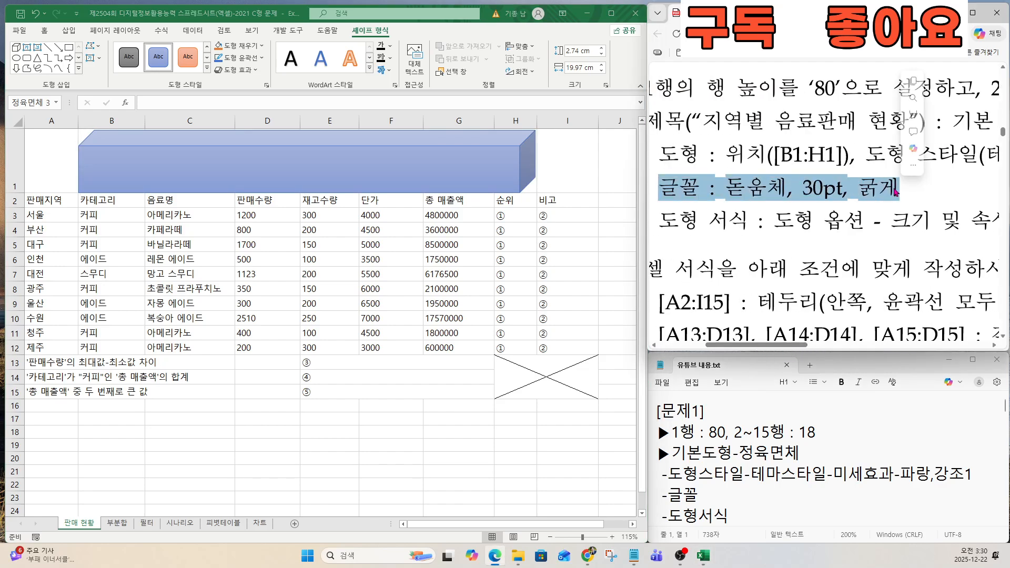
left_click(44, 30)
left_click(110, 51)
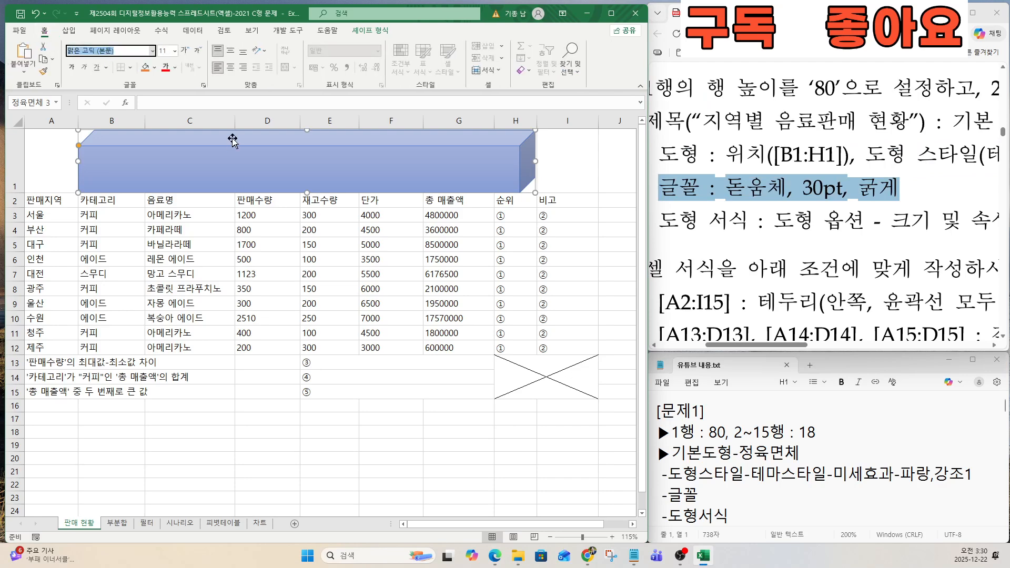
type("EHEdnacp")
key("Return")
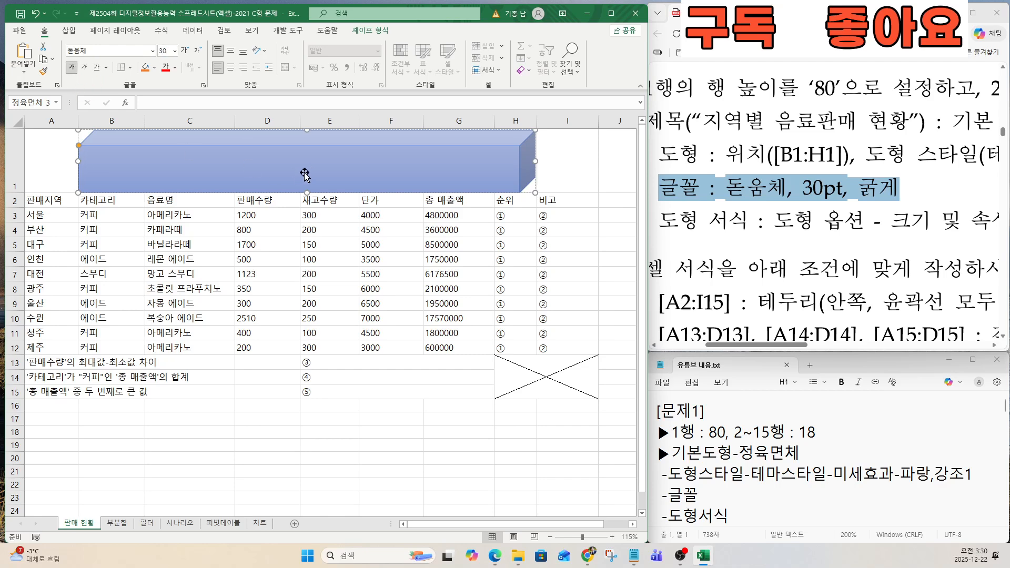
Set the vertical alignment of the cube's text box to 정가운데 in its shape formatting options.
right_click(266, 165)
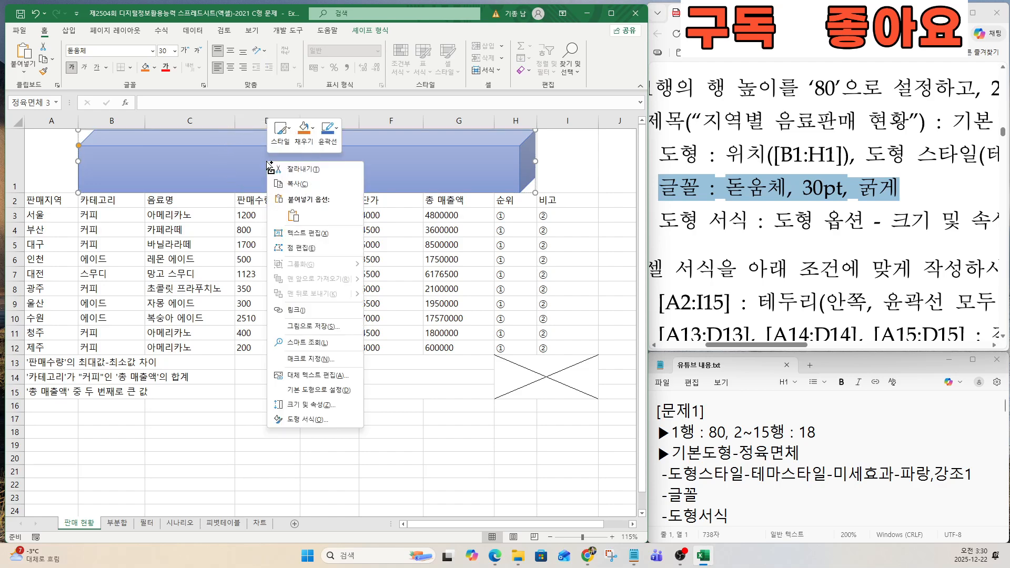
left_click(322, 424)
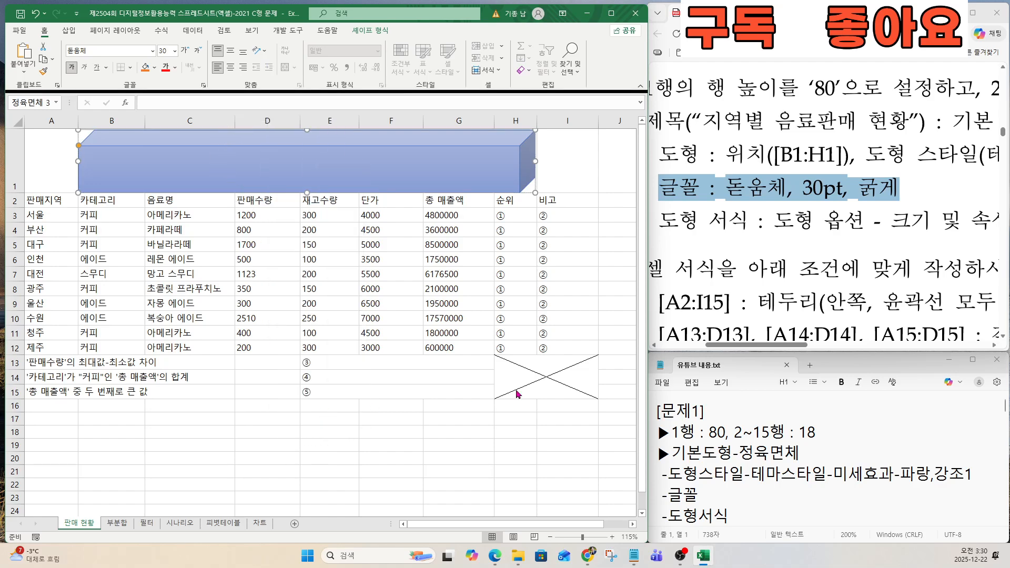
left_click_drag(779, 345, 880, 345)
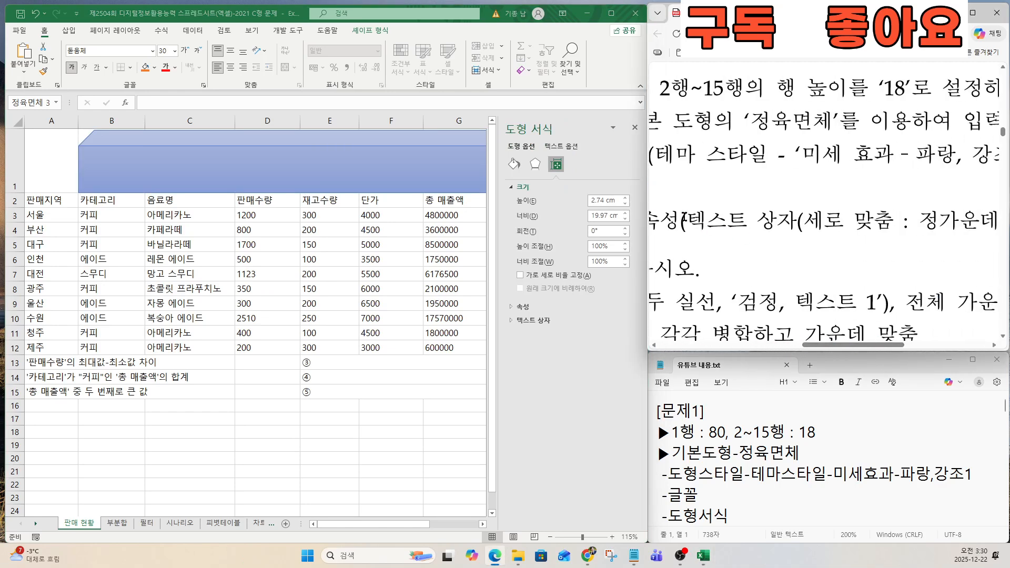
left_click_drag(684, 216, 842, 218)
left_click_drag(873, 345, 886, 345)
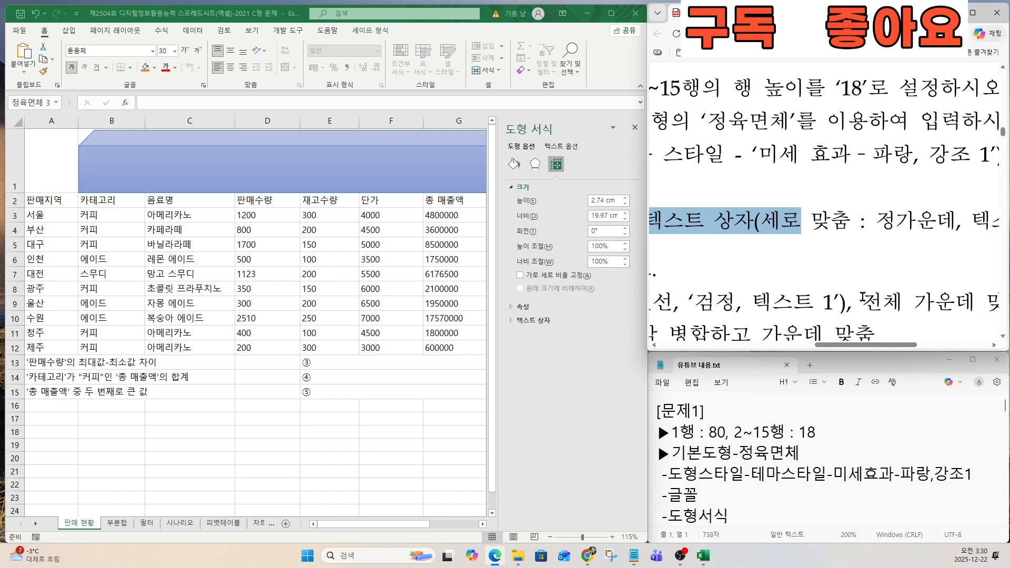
scroll(852, 258, "up", 1)
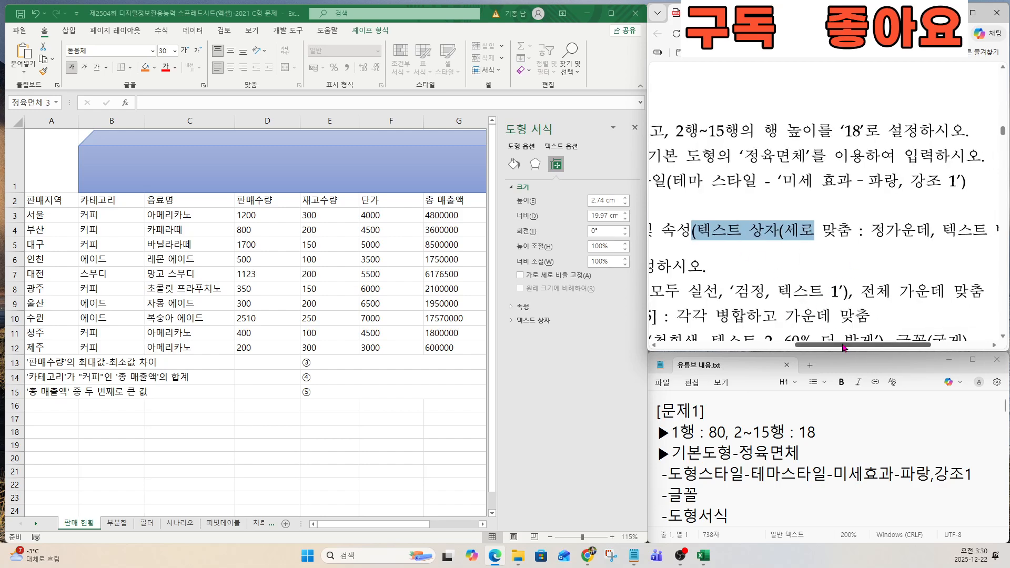
scroll(836, 308, "down", 2)
left_click_drag(841, 345, 871, 345)
left_click_drag(673, 249, 966, 250)
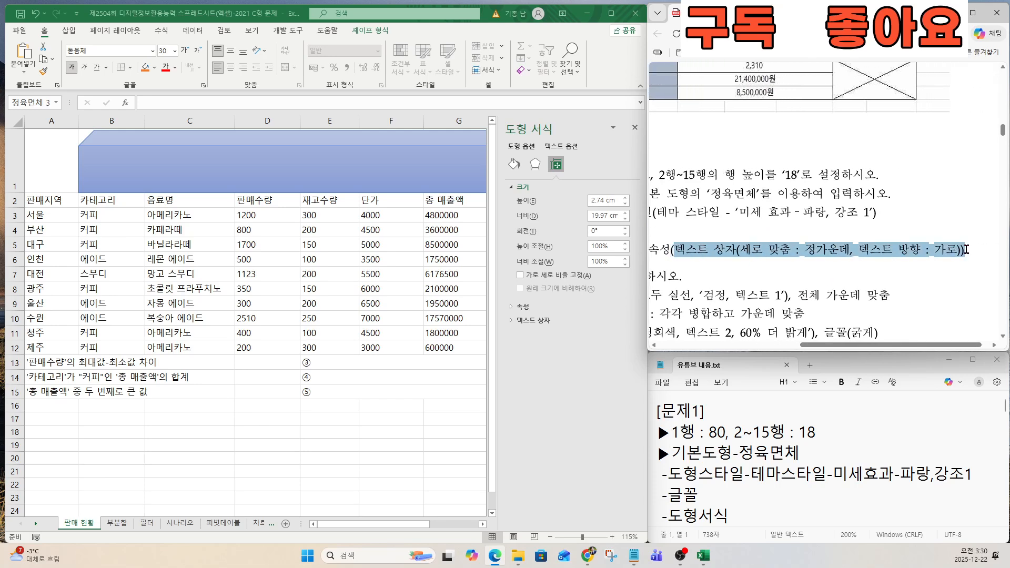
left_click(526, 325)
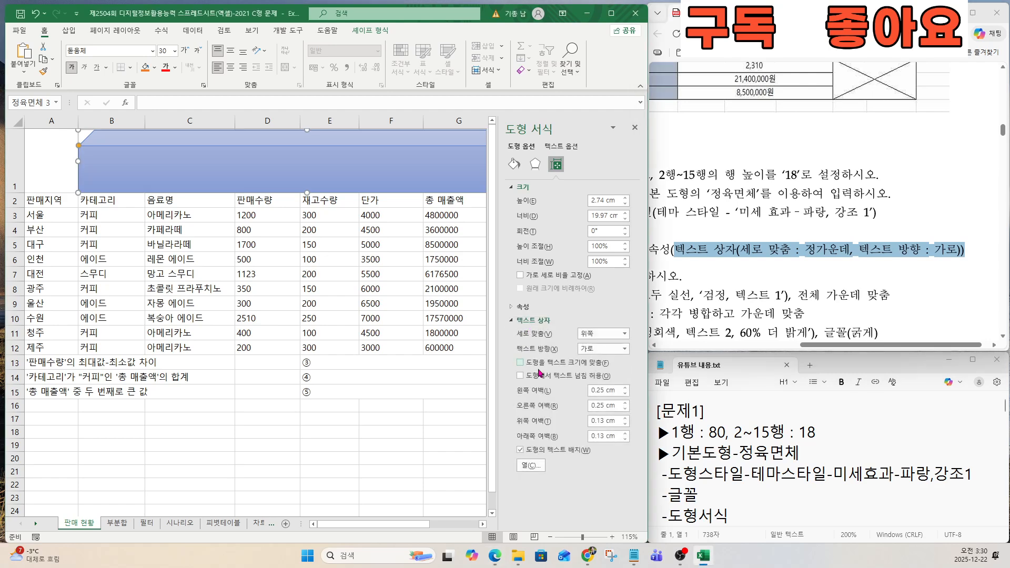
left_click(624, 334)
left_click(609, 280)
key("ctrl")
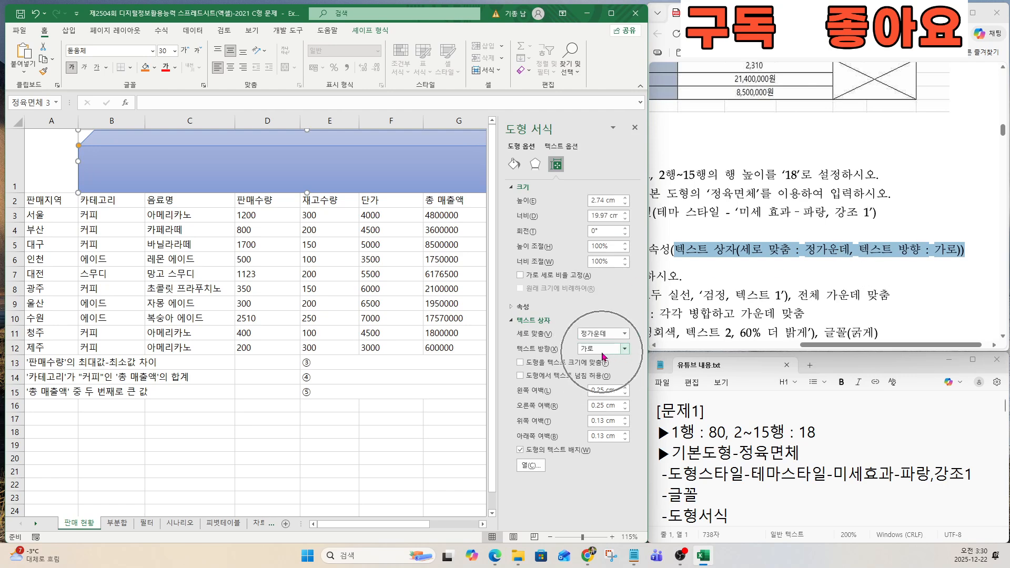
key("ctrl")
Enter the title '지역별 음료판매 현황' in the cube, following the sample output in the exam document.
left_click_drag(817, 345, 706, 345)
left_click_drag(687, 249, 913, 249)
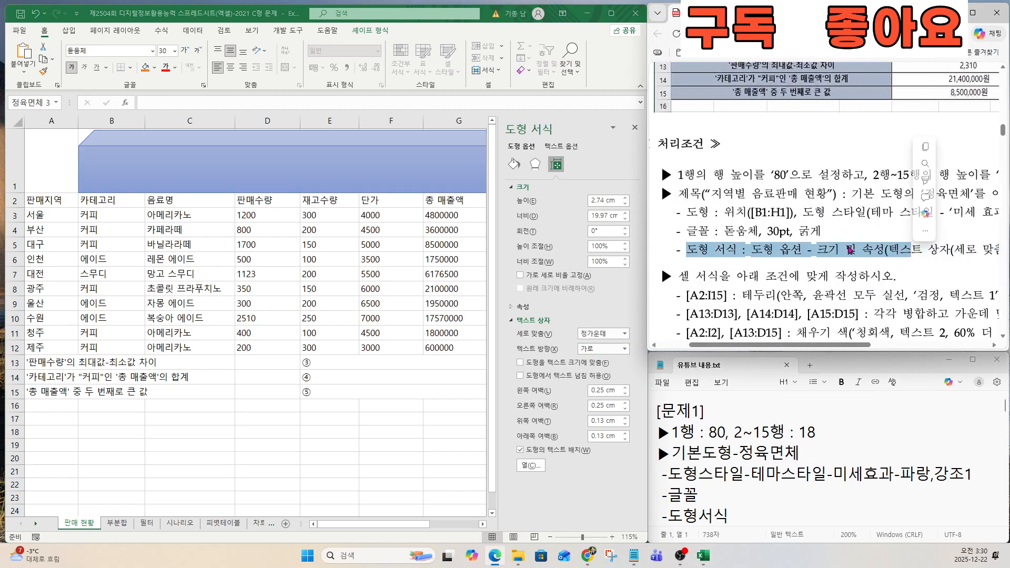
scroll(806, 240, "up", 11)
scroll(863, 270, "down", 10)
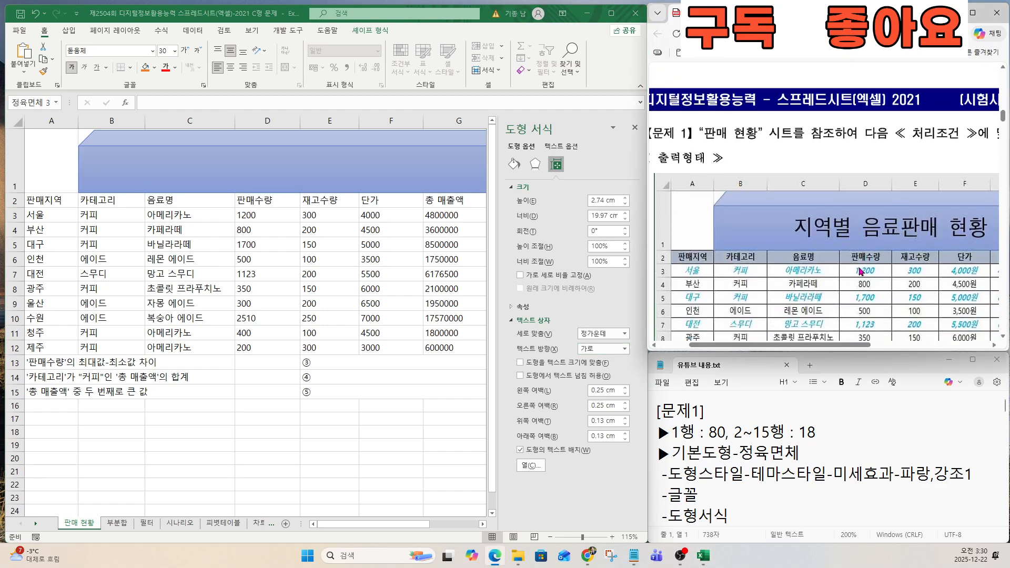
left_click_drag(846, 345, 895, 354)
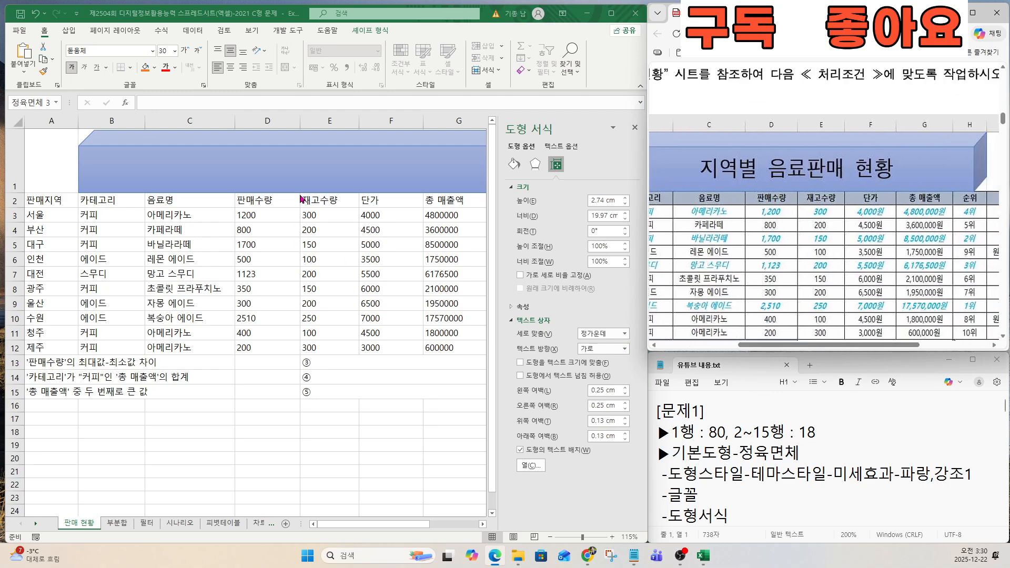
left_click(299, 179)
type("지역별 ㅇ")
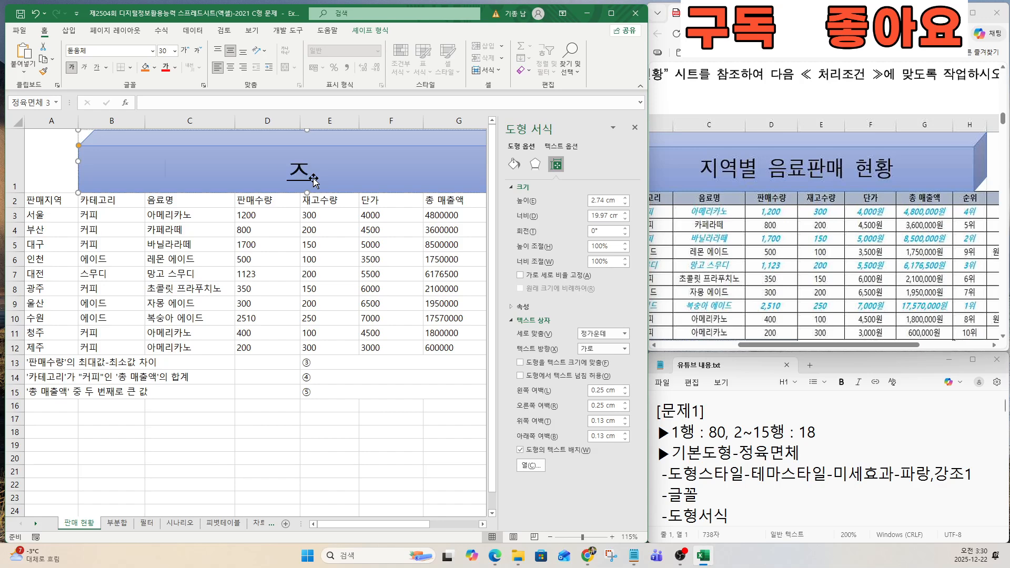
type("음료판매 현황")
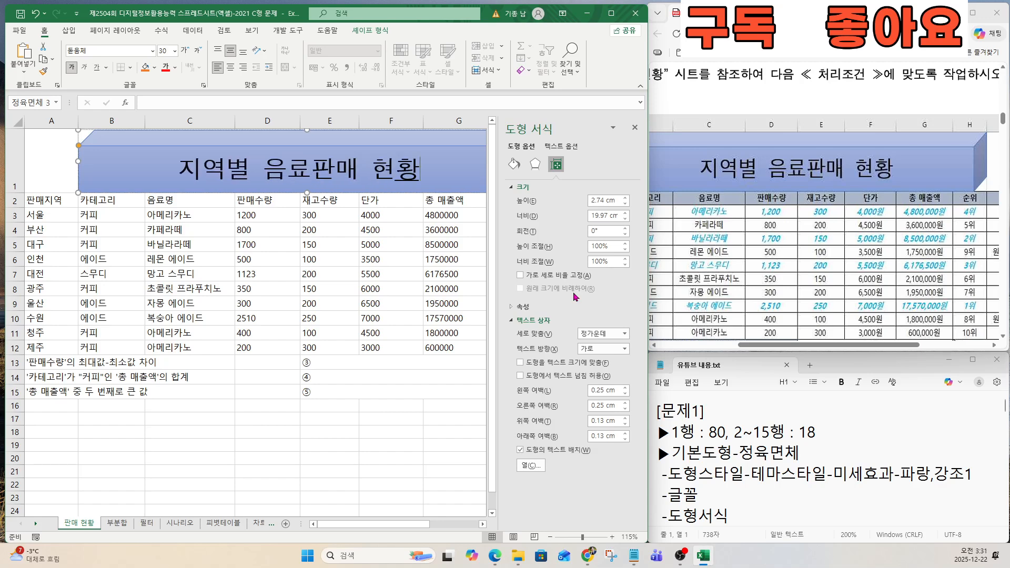
Find the cell formatting (셀 서식) conditions in the exam document and highlight their heading.
scroll(770, 283, "down", 4)
left_click_drag(796, 346, 747, 347)
scroll(744, 319, "down", 4)
left_click_drag(678, 136, 730, 135)
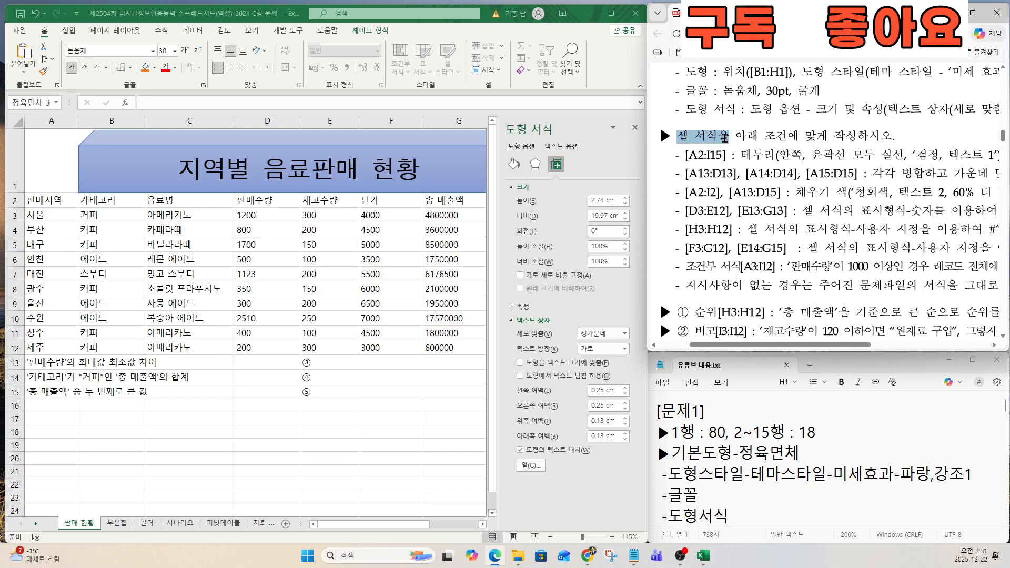
Review the 셀서식 checklist in the text notes, from 테두리 through 1000 단위 구분 기호.
left_click(733, 411)
scroll(733, 410, "down", 3)
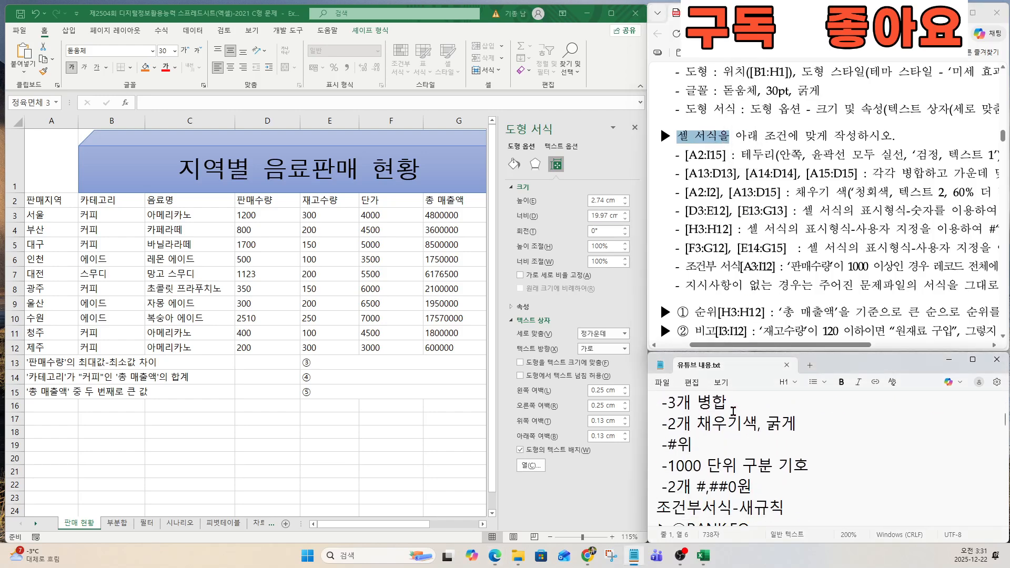
scroll(733, 410, "up", 3)
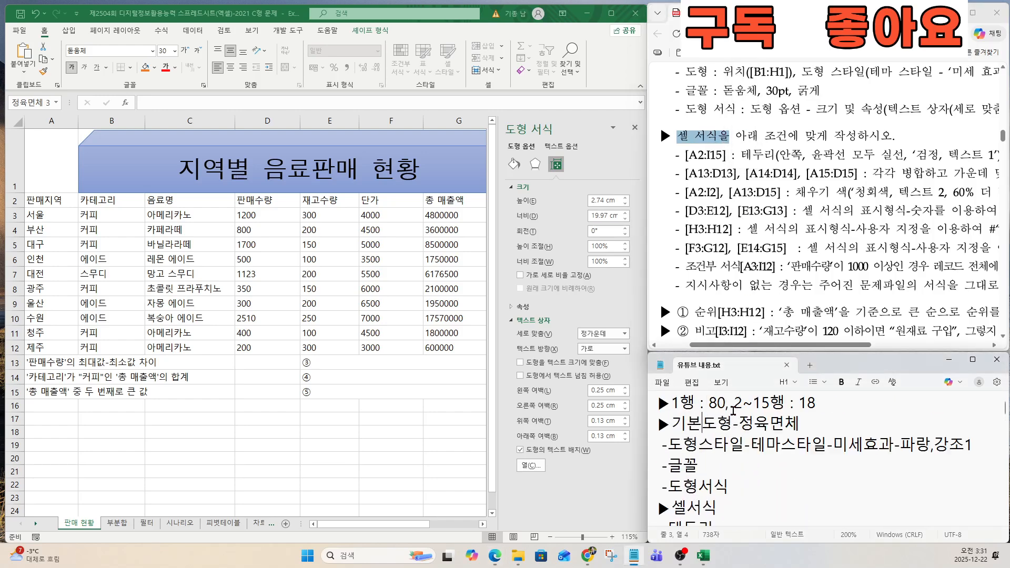
key("Down")
key("Down")
key("Down")
key("Down")
key("Down")
key("Down")
key("Down")
key("Down")
key("Down")
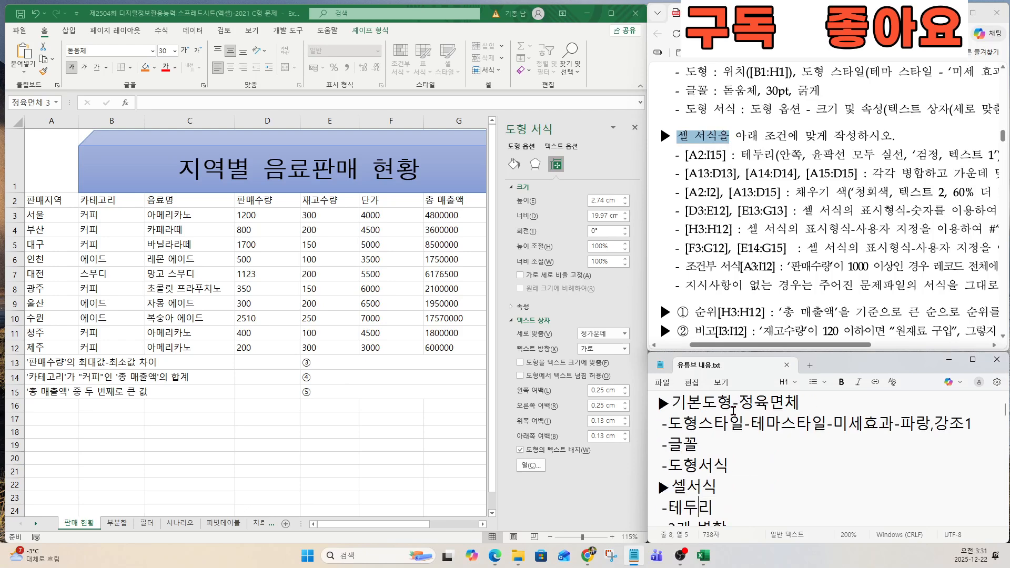
key("Down")
key("Down")
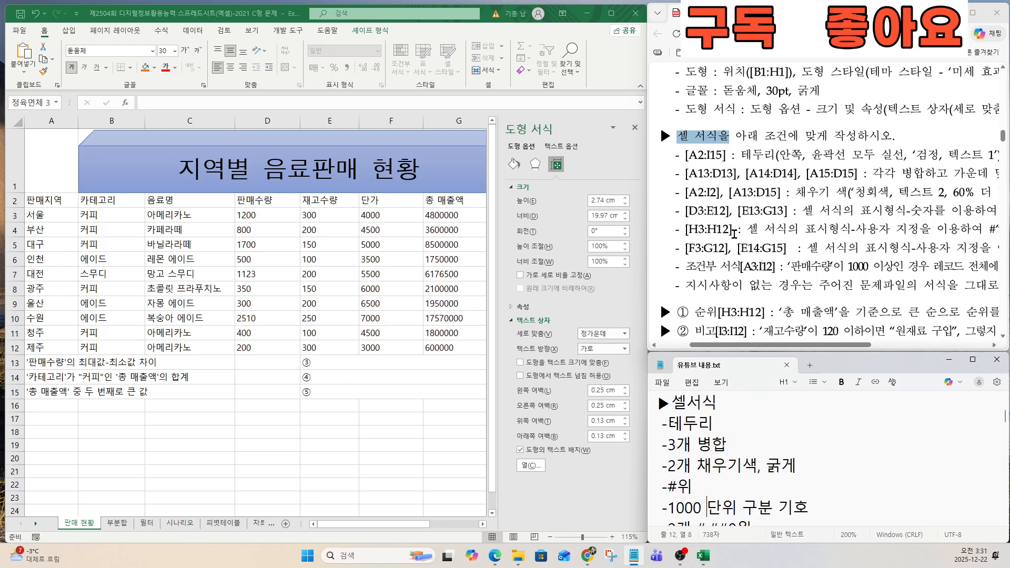
left_click_drag(661, 425, 727, 431)
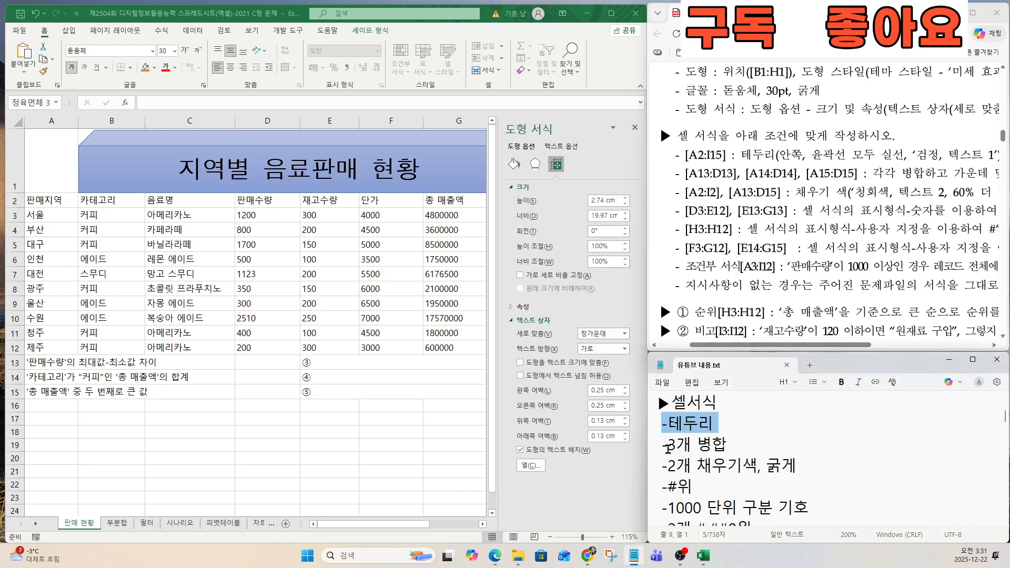
left_click_drag(668, 448, 735, 453)
left_click_drag(676, 467, 798, 466)
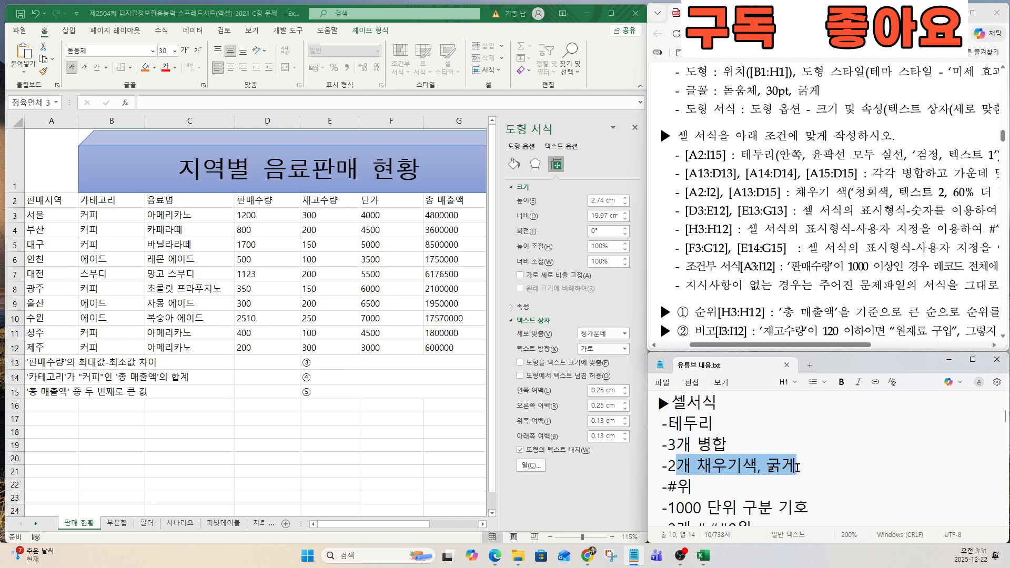
left_click_drag(669, 485, 817, 511)
left_click(818, 510)
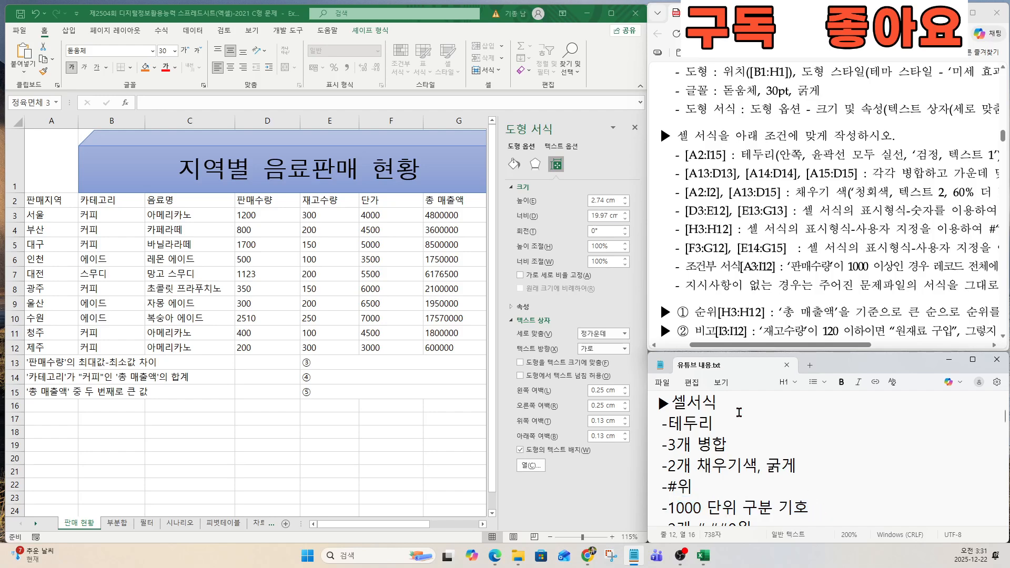
Close the cube's shape formatting options and open the cell formatting settings for A2:I15.
left_click(311, 334)
left_click(631, 129)
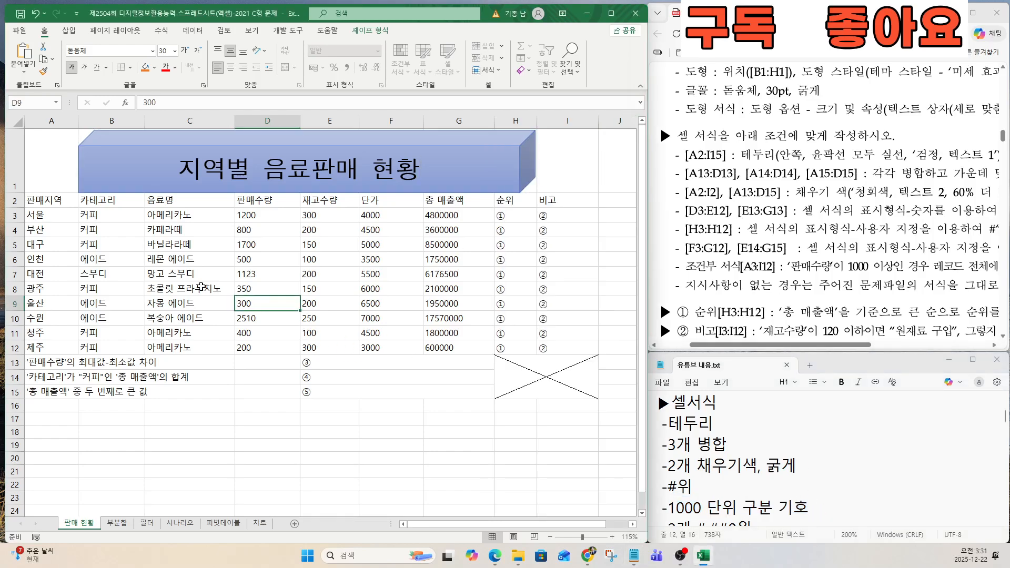
left_click(59, 199)
mouse_move(60, 199)
left_mouse_down()
mouse_move(538, 261)
mouse_move(543, 398)
left_mouse_up()
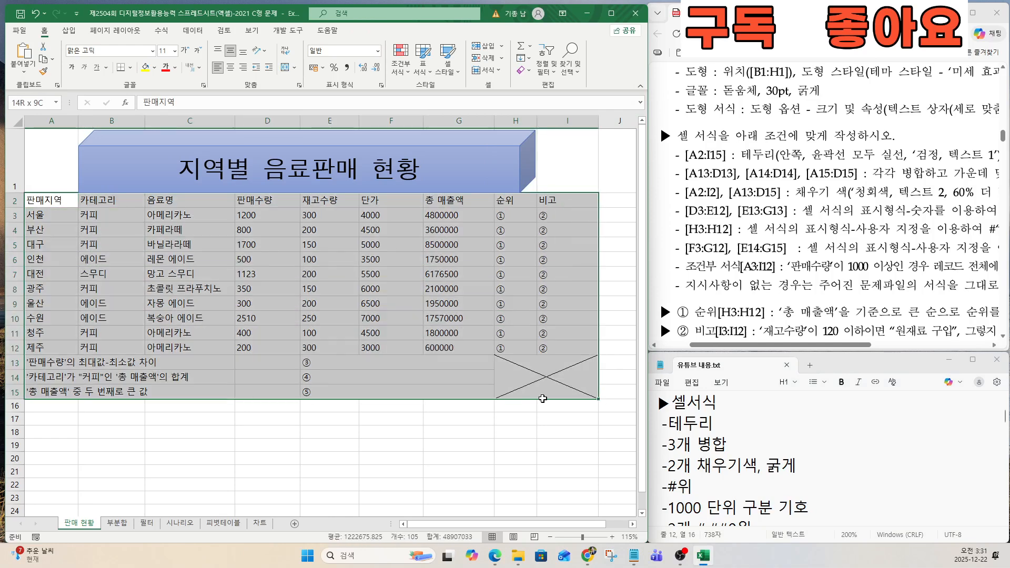
right_click(260, 241)
left_click(297, 473)
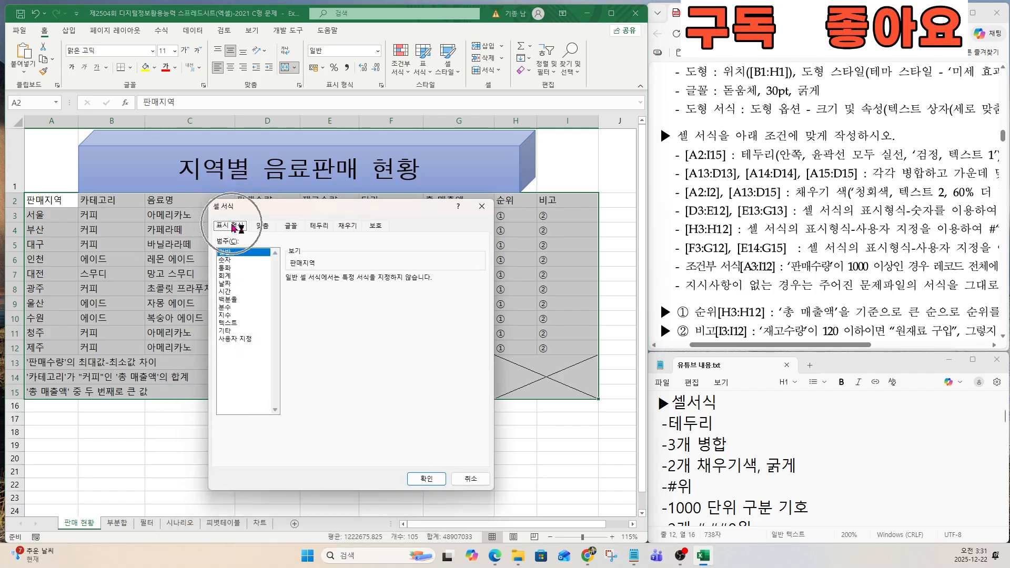
Set the border line for A2:I15 to a solid style in the theme colour '검정, 텍스트 1'.
left_click(258, 227)
left_click(289, 227)
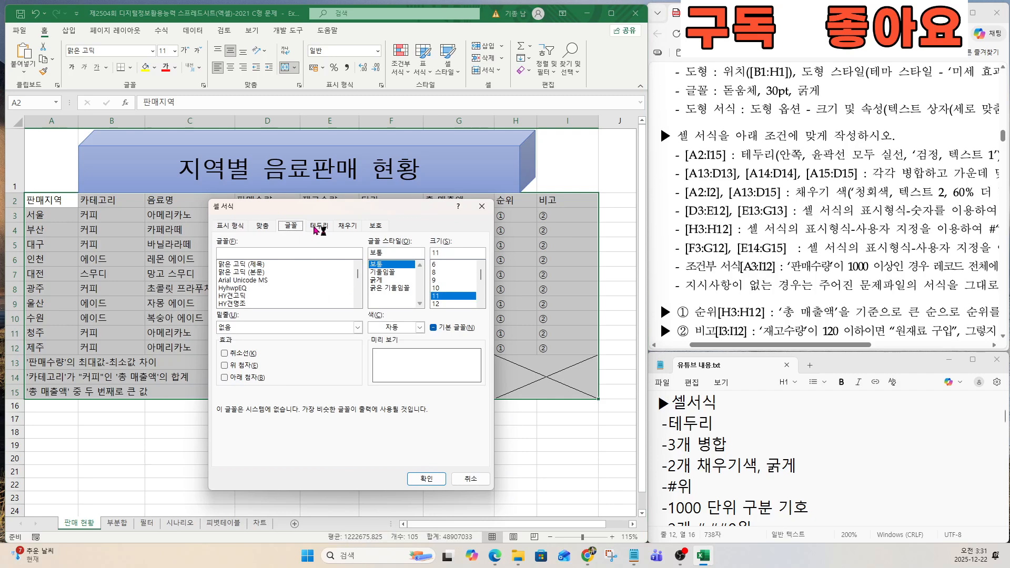
left_click(317, 226)
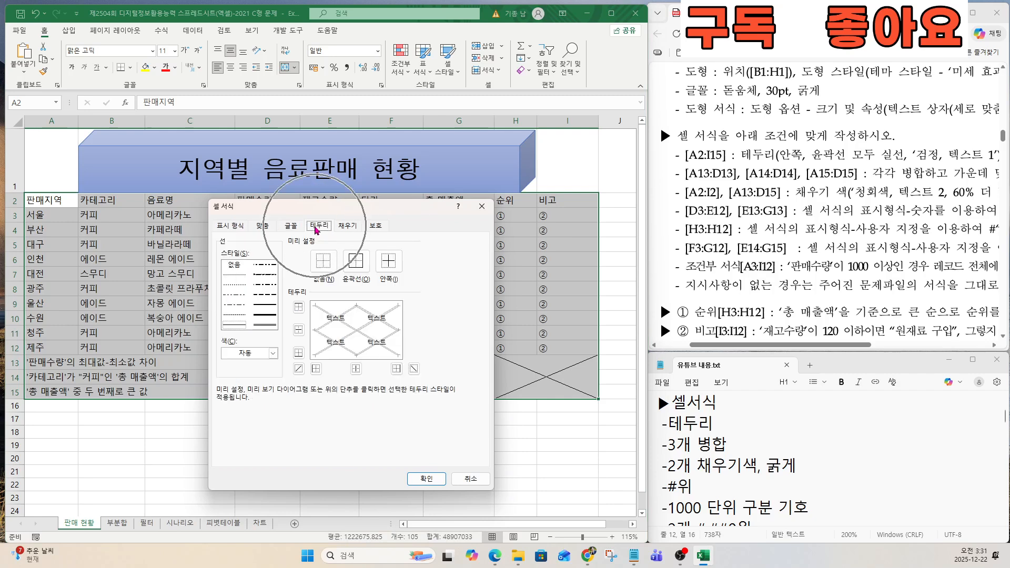
left_click_drag(866, 154, 925, 154)
left_click(237, 327)
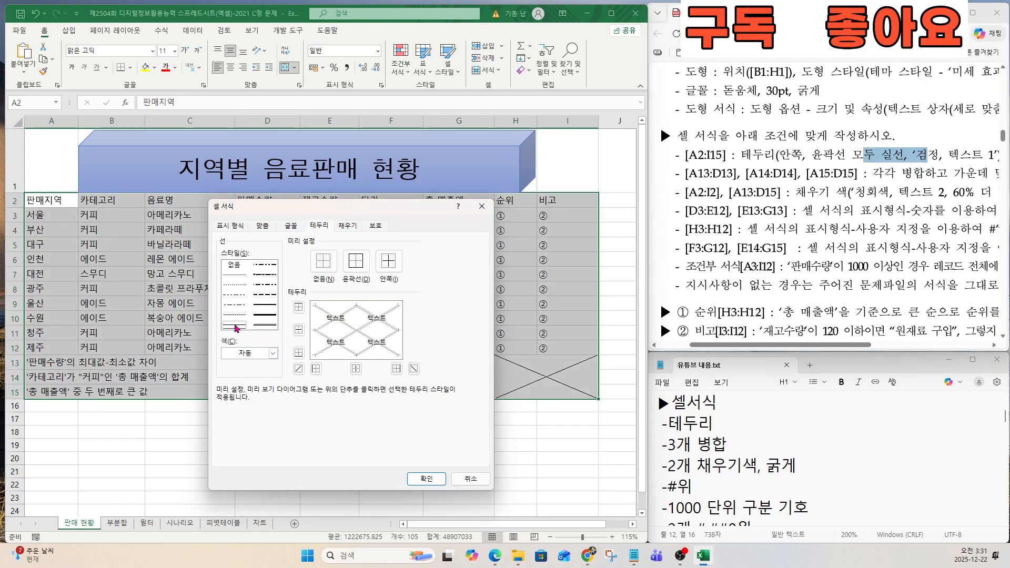
left_click(247, 352)
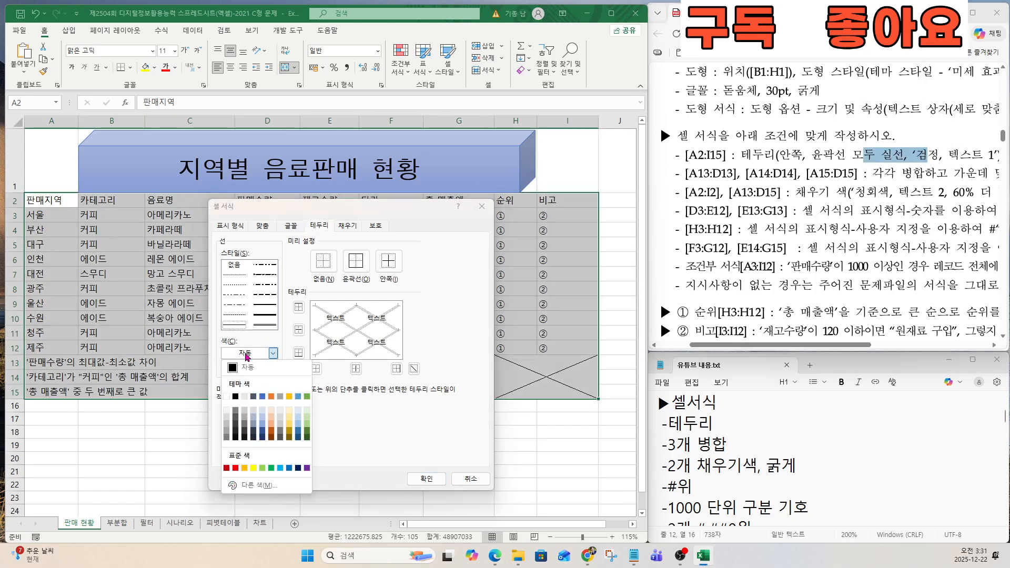
left_click(236, 397)
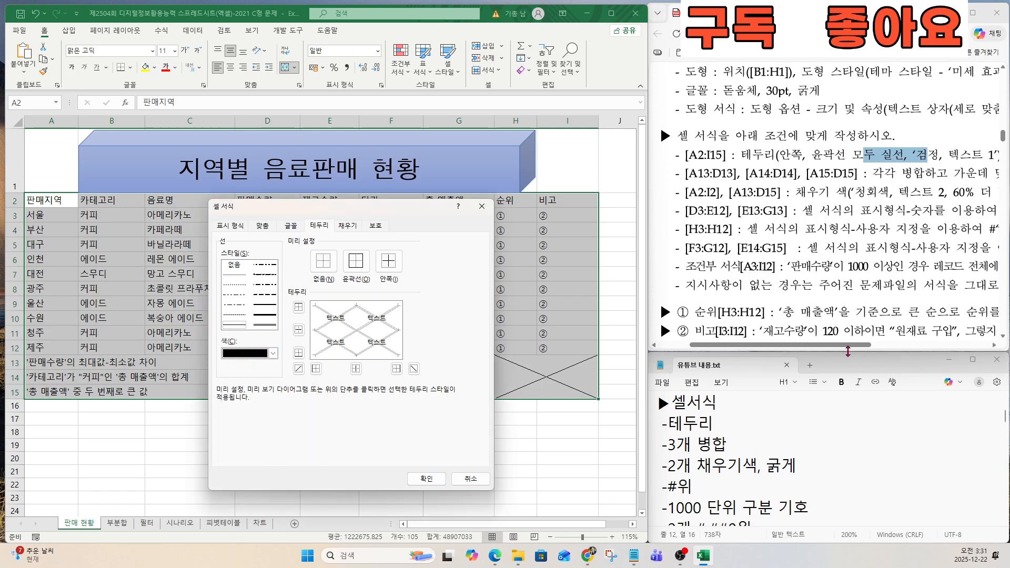
Add the 안쪽 and 윤곽선 borders to A2:I15, as the exam conditions require.
left_click_drag(848, 348, 952, 346)
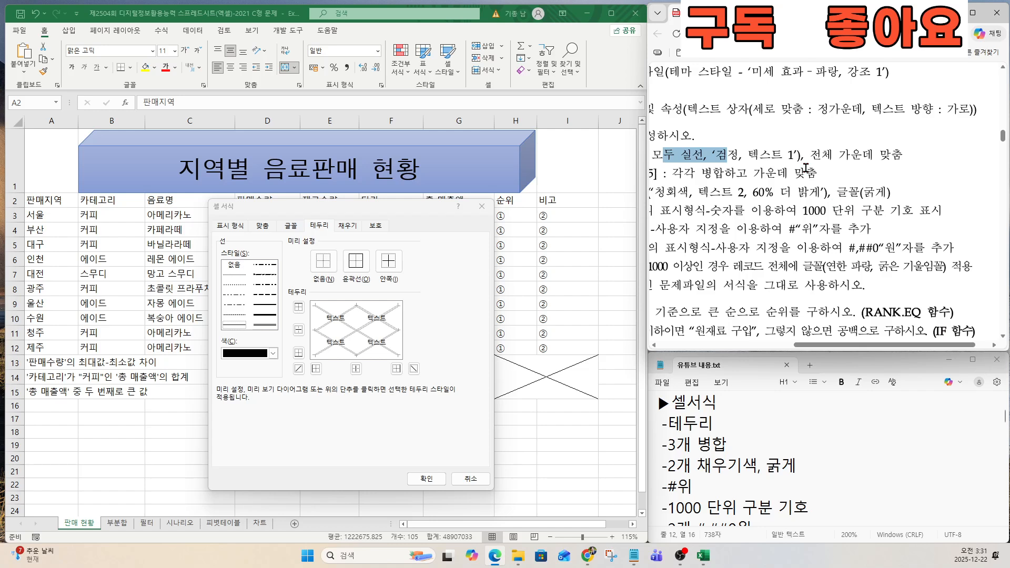
scroll(801, 274, "left", 5)
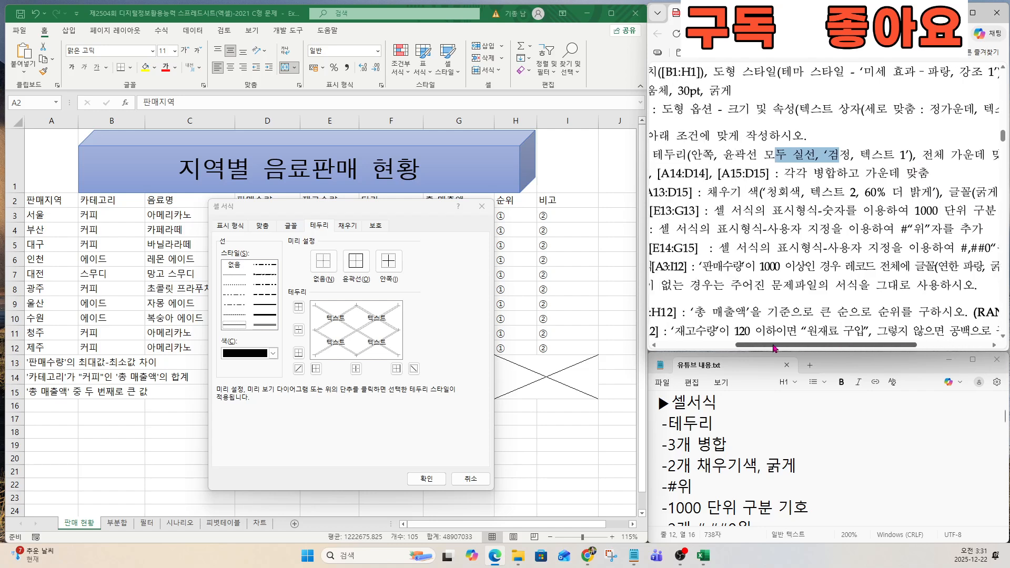
left_click_drag(687, 154, 757, 155)
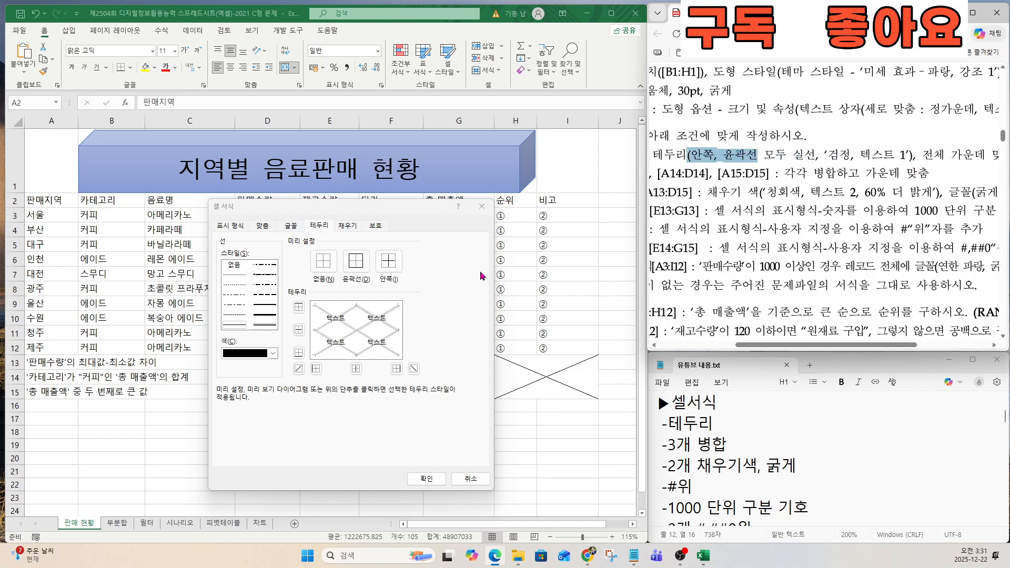
left_click(392, 269)
left_click(392, 269)
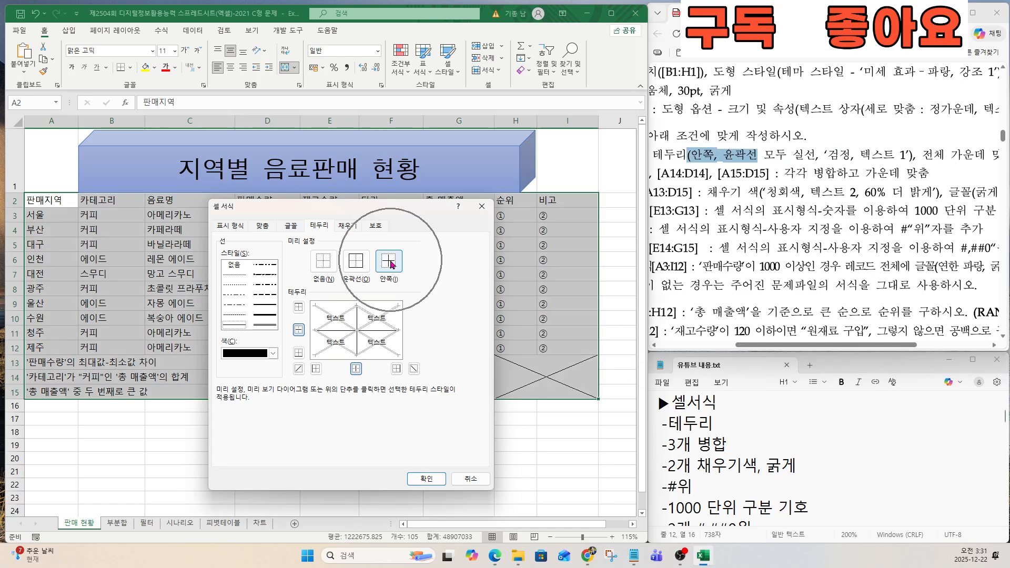
left_click(353, 264)
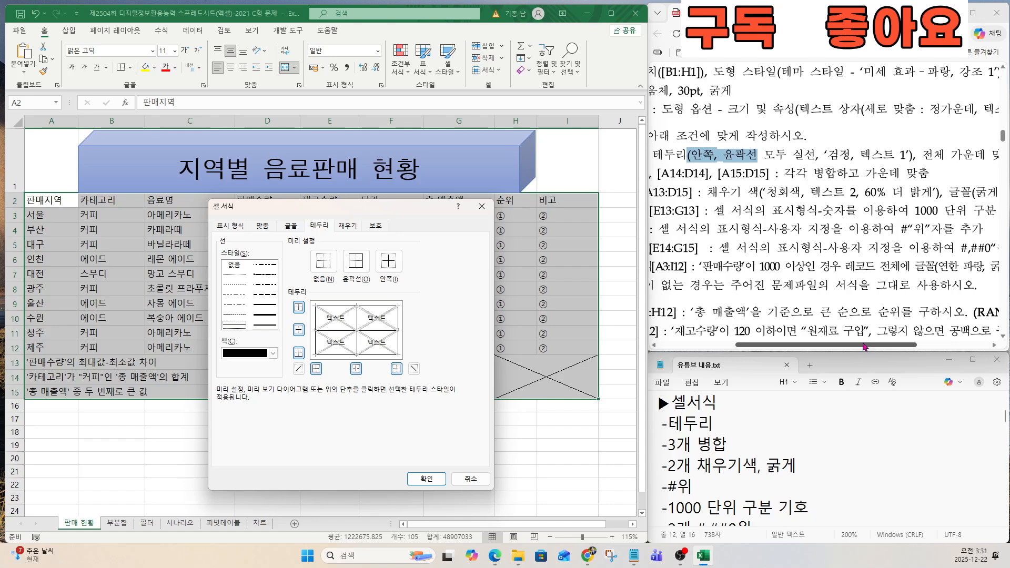
Set the horizontal alignment of A2:I15 to 가운데 and apply the cell formatting.
left_click_drag(866, 347, 915, 347)
left_click_drag(826, 154, 918, 155)
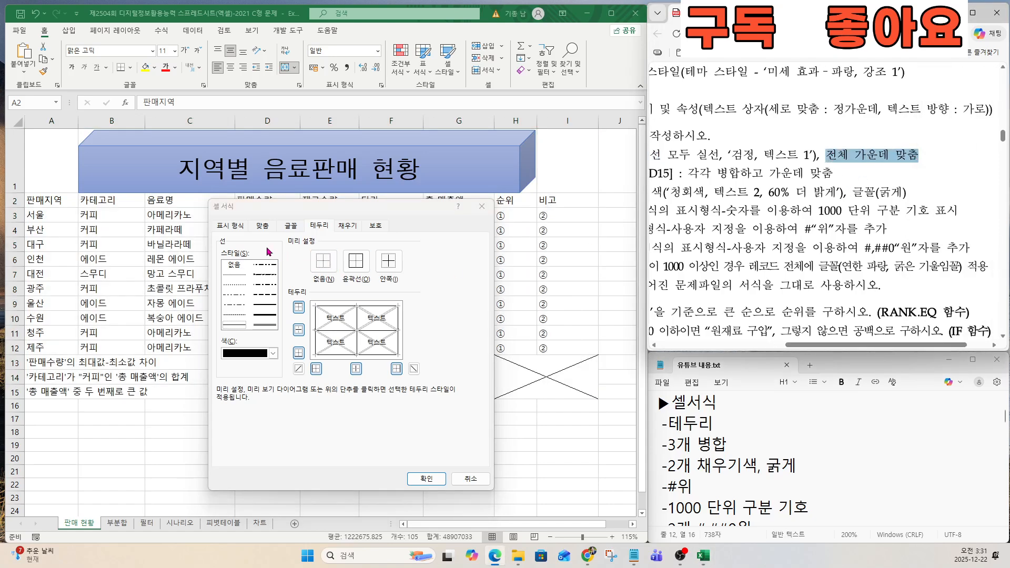
left_click(261, 229)
left_click(243, 266)
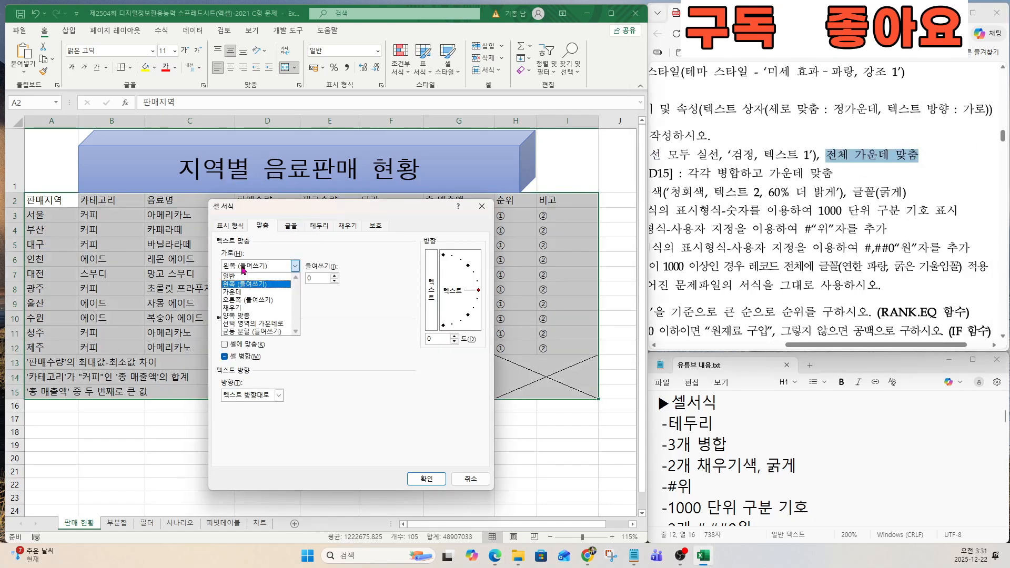
left_click(243, 292)
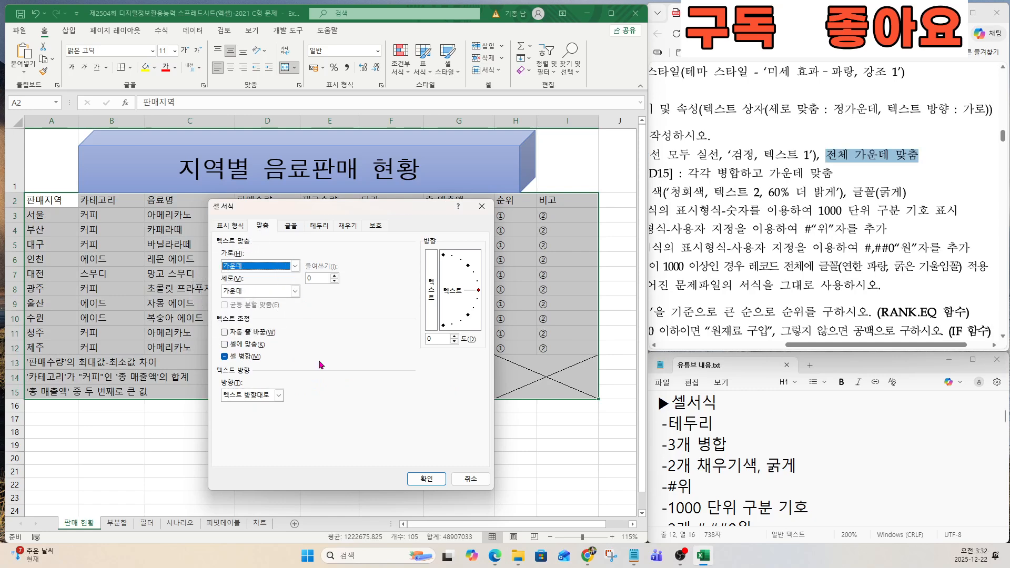
left_click(427, 479)
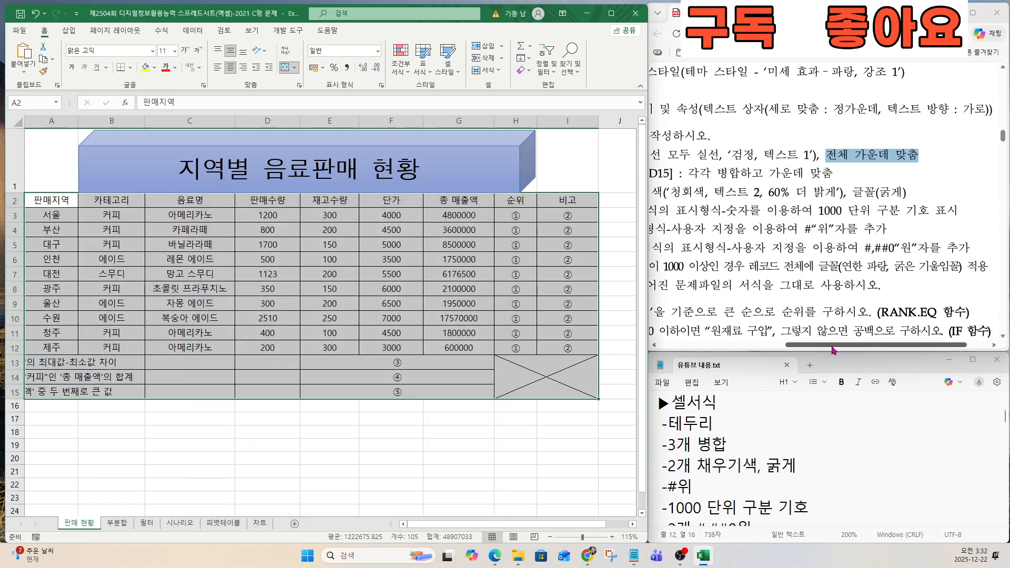
Merge and center A13:D13, following the merge condition in the exam document.
left_click_drag(834, 345, 751, 345)
scroll(770, 220, "up", 1, "ctrl")
left_click_drag(661, 162, 729, 163)
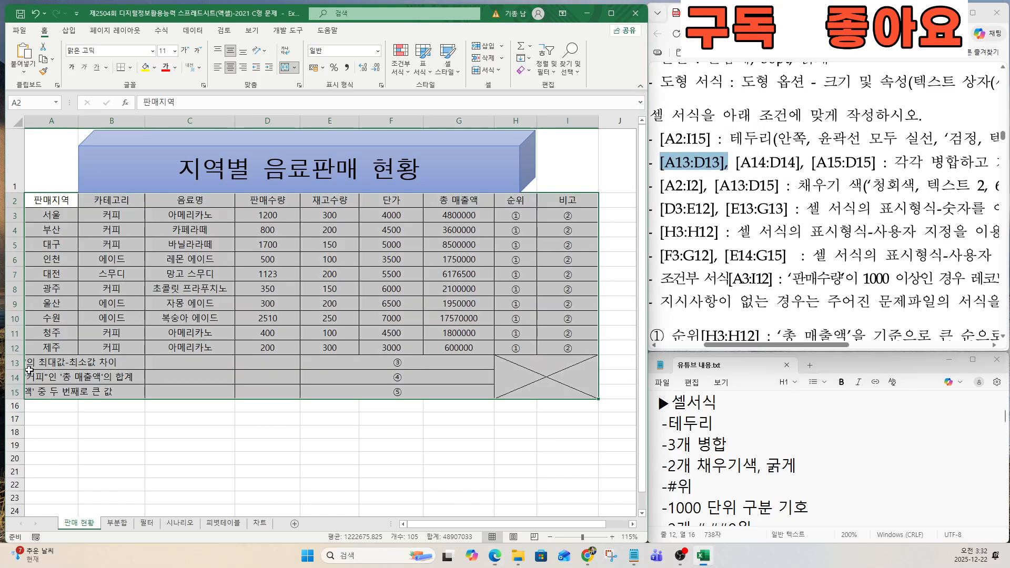
left_click(38, 367)
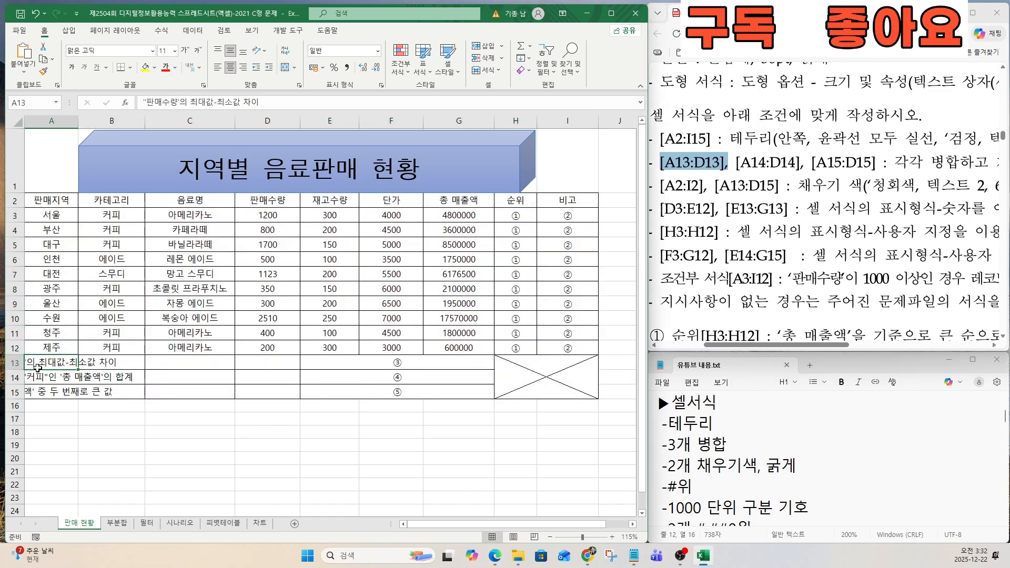
left_click(255, 363)
key("ctrl")
left_click(52, 363)
left_click_drag(52, 362, 268, 363)
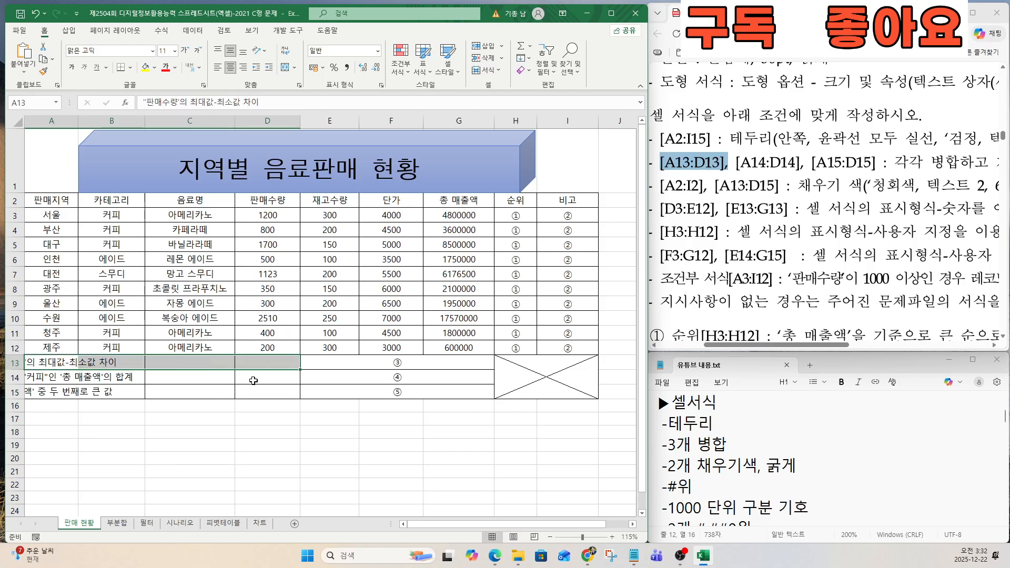
key("ctrl")
left_click(285, 68)
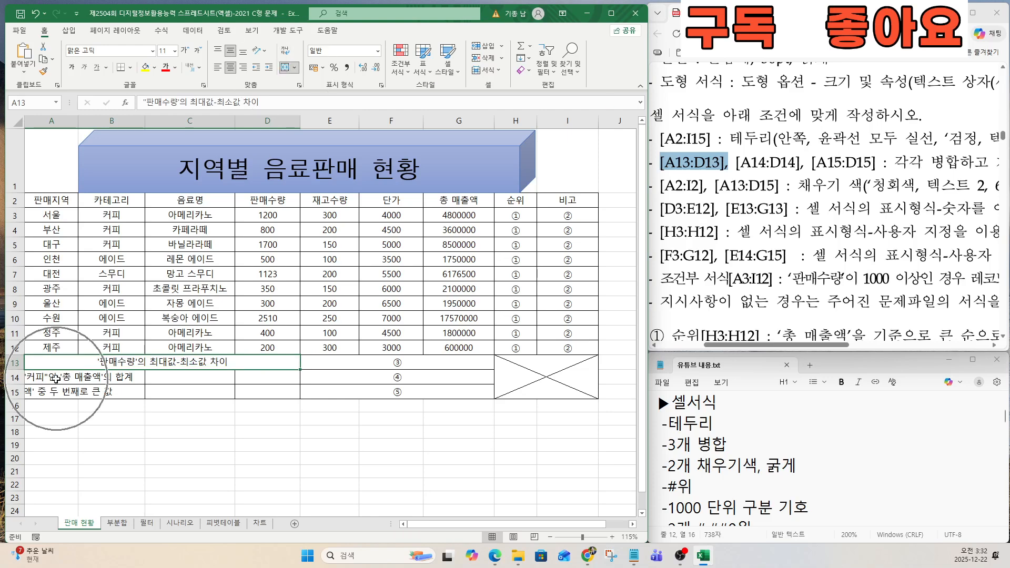
Merge and center A14:D14, the next range listed in the exam document.
left_click_drag(740, 163, 804, 162)
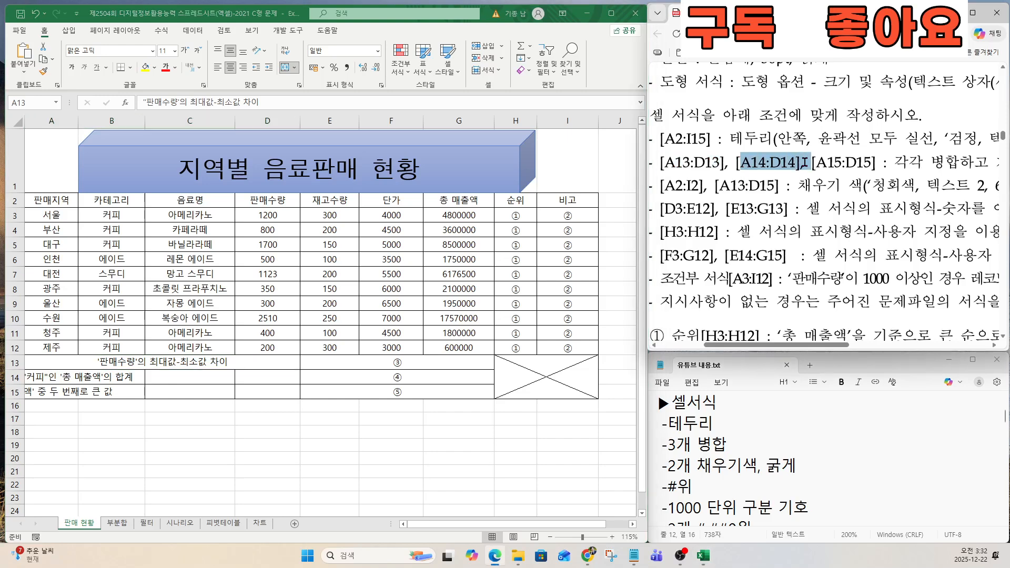
left_click(55, 378)
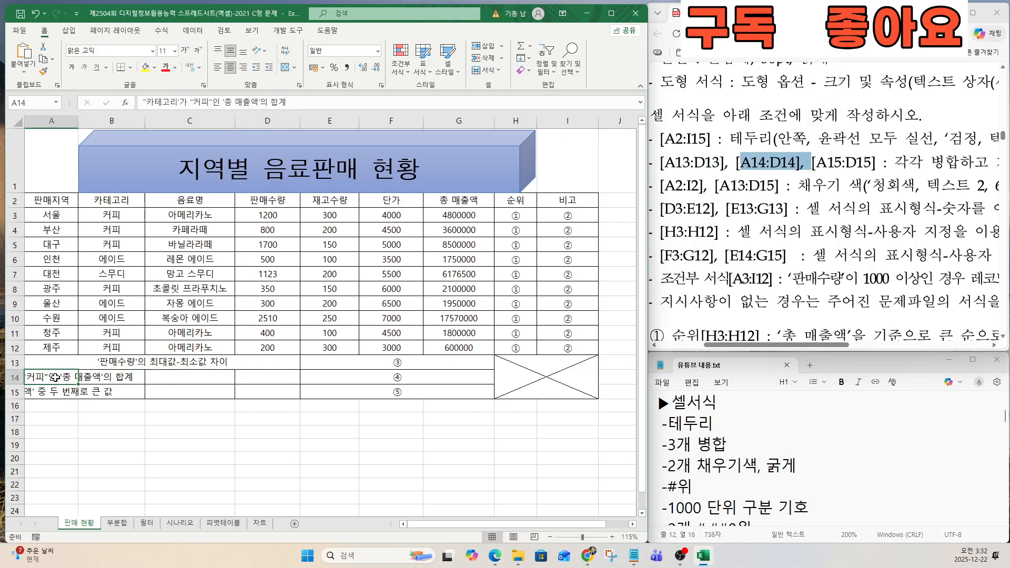
left_click_drag(55, 378, 260, 376)
left_click(287, 69)
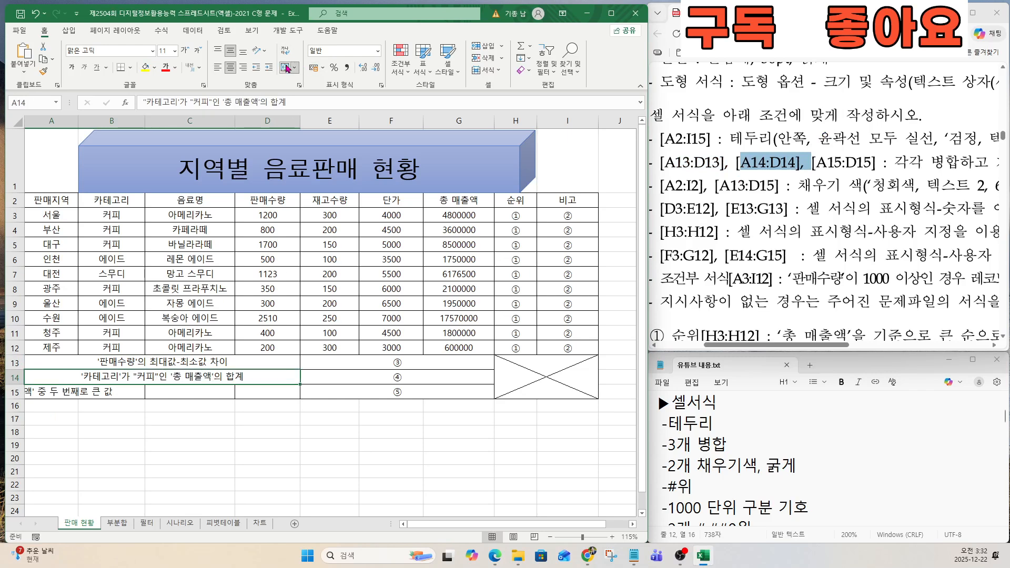
Merge and center A15:D15, the last range listed in the merge condition.
left_click_drag(814, 162, 884, 162)
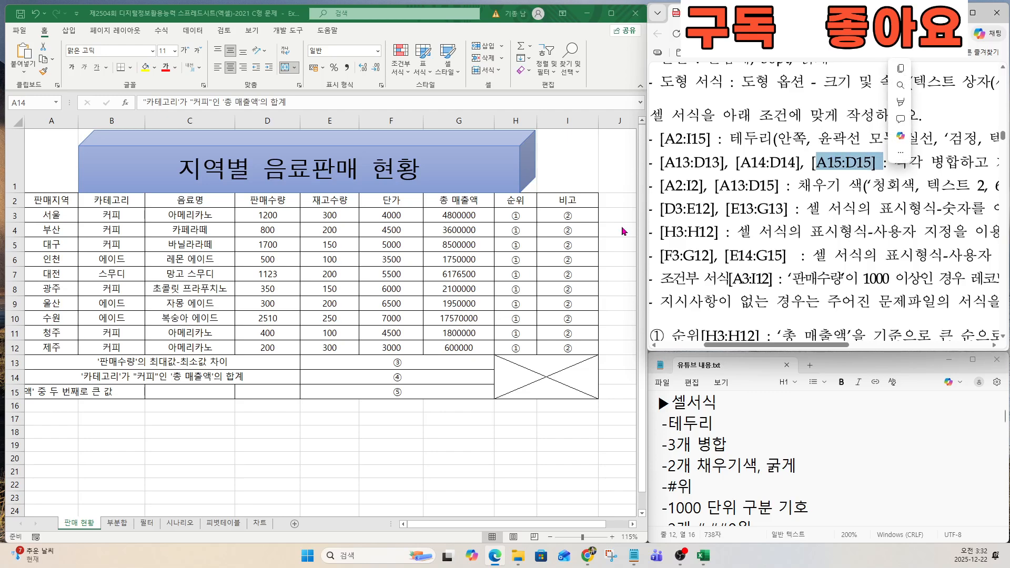
left_click_drag(51, 393, 253, 386)
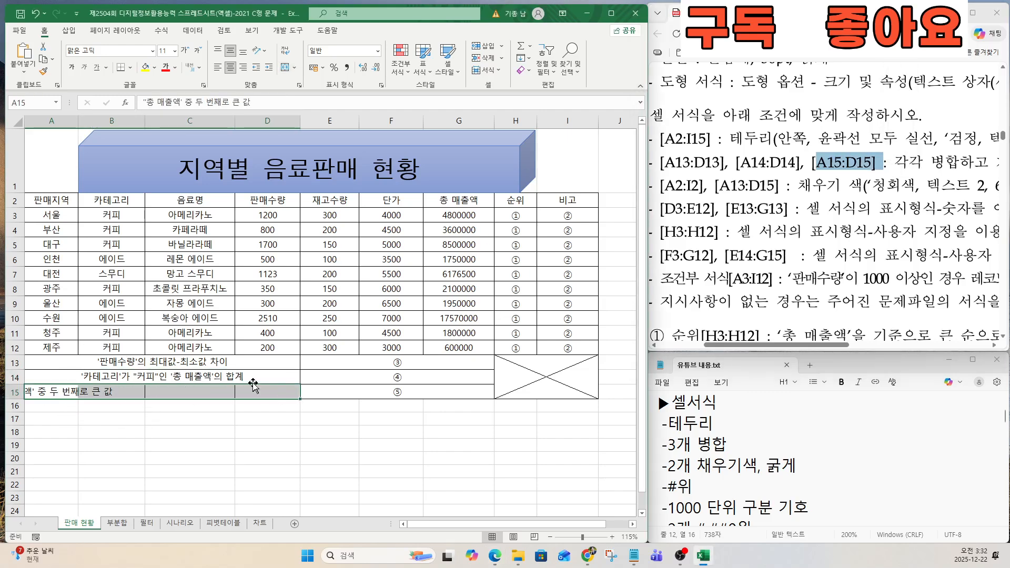
left_click(287, 68)
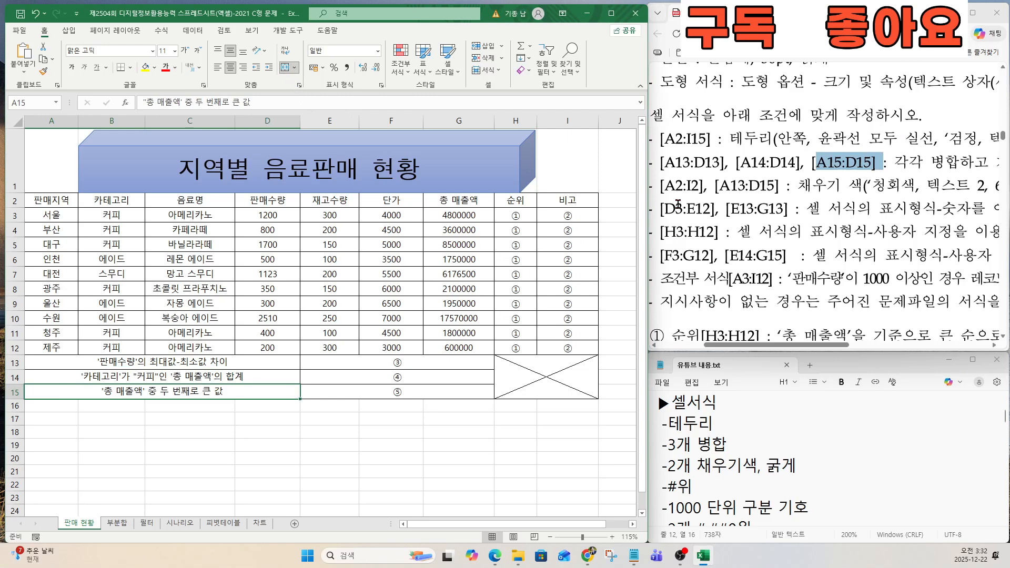
Fill the header range A2:I2 with 청회색, 텍스트 2, 60% 더 밝게, following the exam document.
left_click_drag(661, 186, 696, 186)
scroll(698, 194, "up", 2)
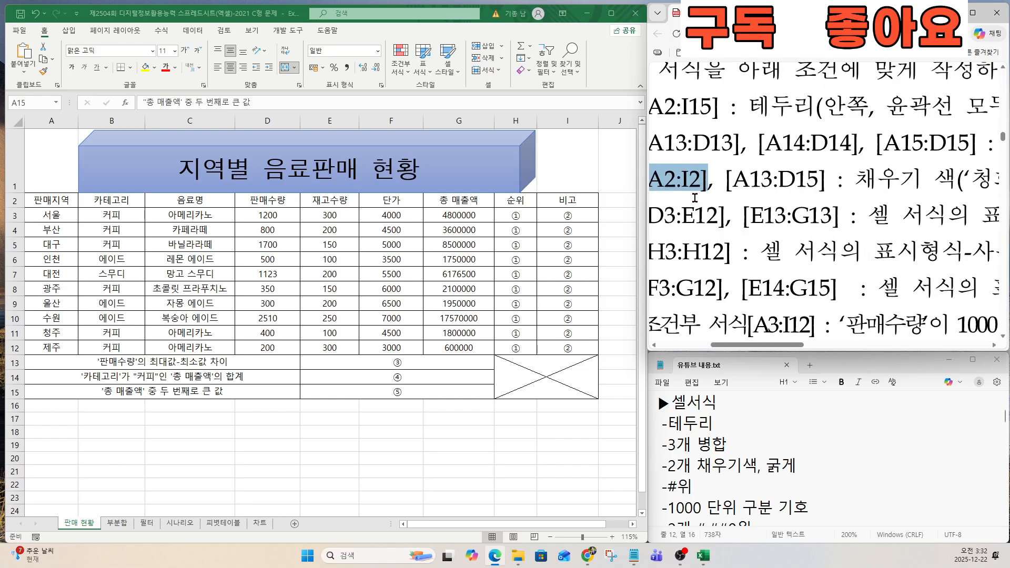
left_click_drag(739, 346, 727, 345)
left_click(50, 212)
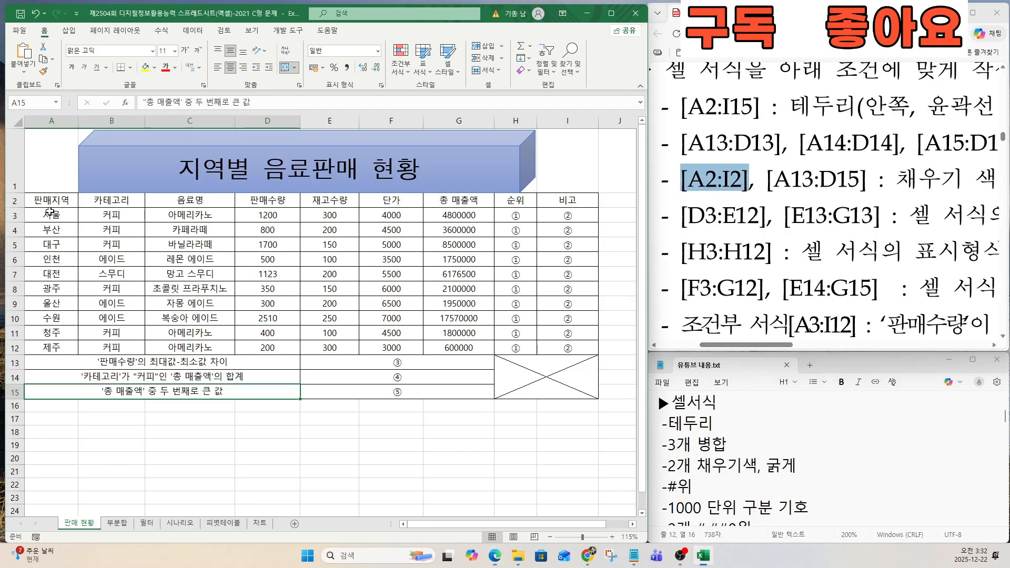
left_click_drag(52, 200, 569, 200)
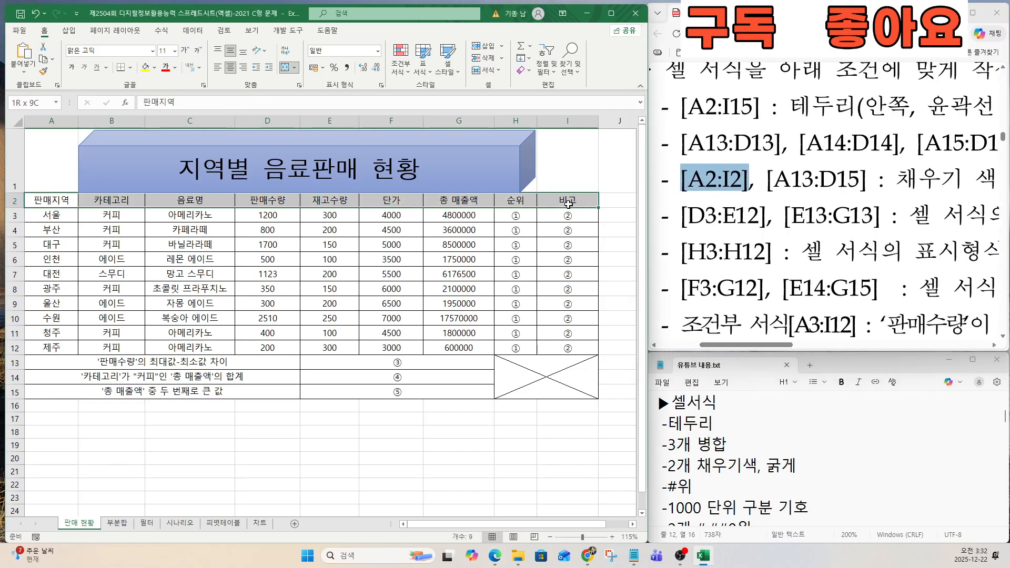
left_click_drag(754, 348, 823, 349)
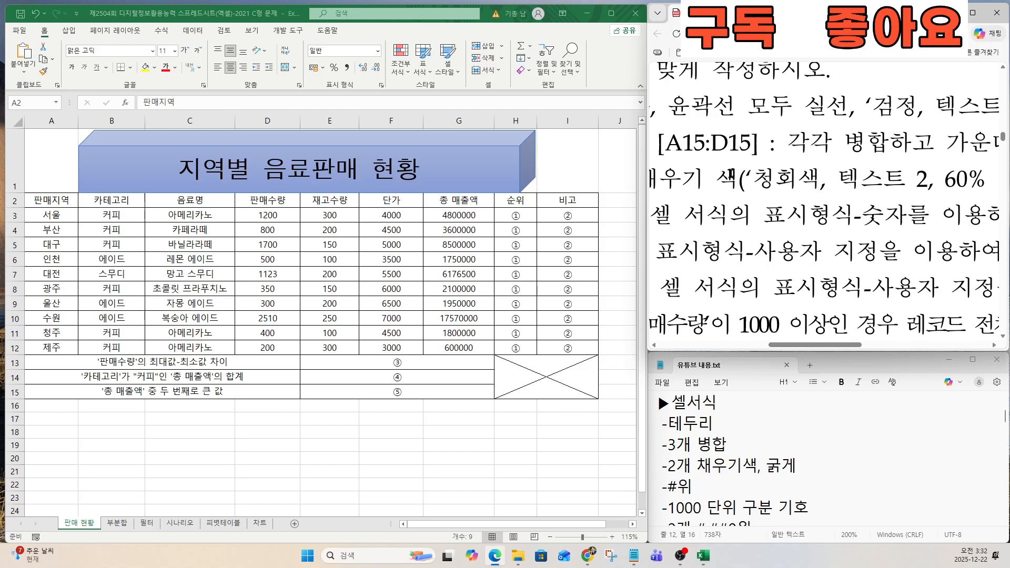
left_click_drag(731, 176, 981, 182)
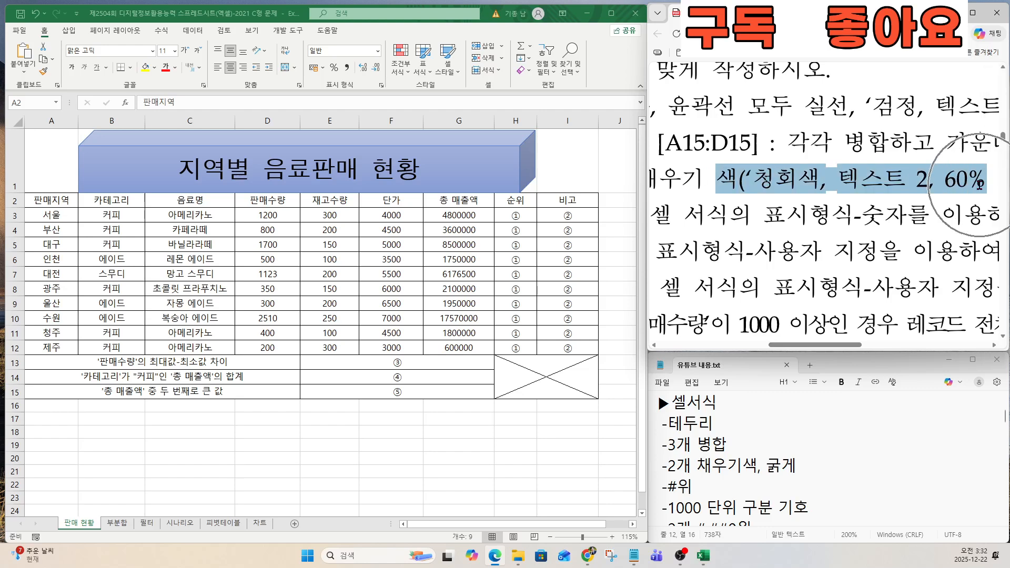
left_click(153, 70)
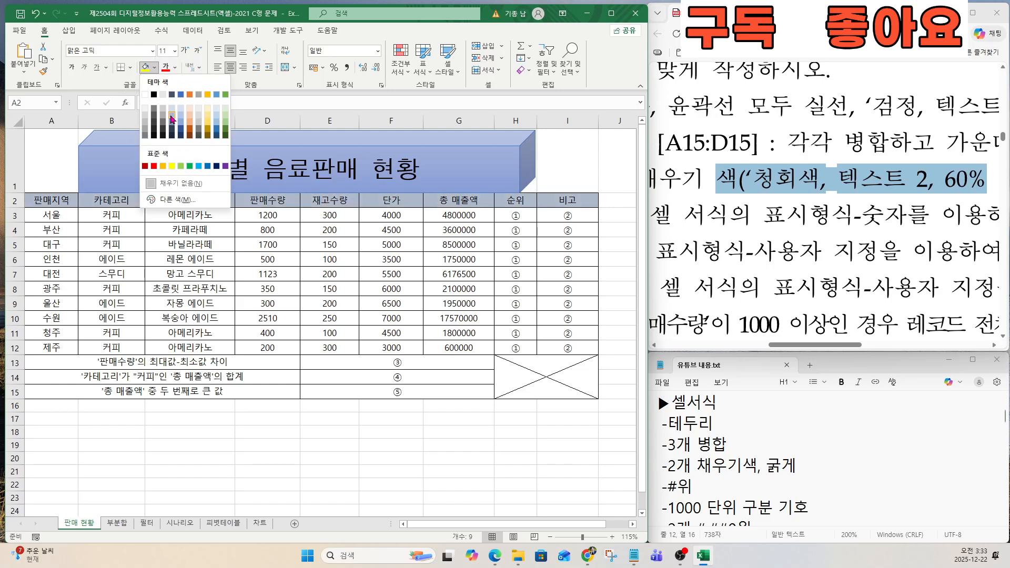
left_click(173, 118)
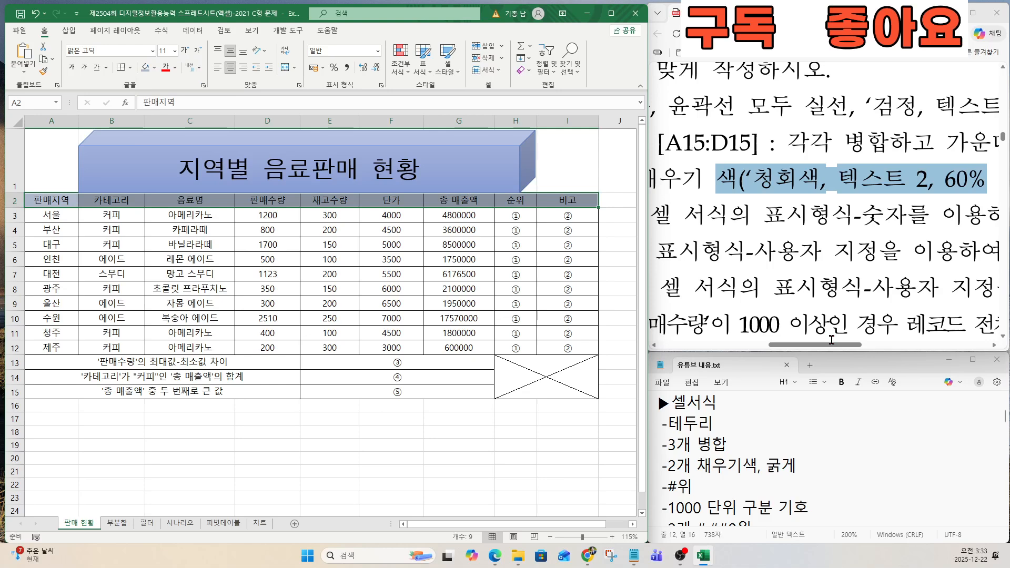
Make the text in the header range A2:I2 bold, as the exam's font condition requires.
left_click_drag(831, 345, 905, 345)
left_click_drag(830, 178, 927, 180)
left_click(72, 68)
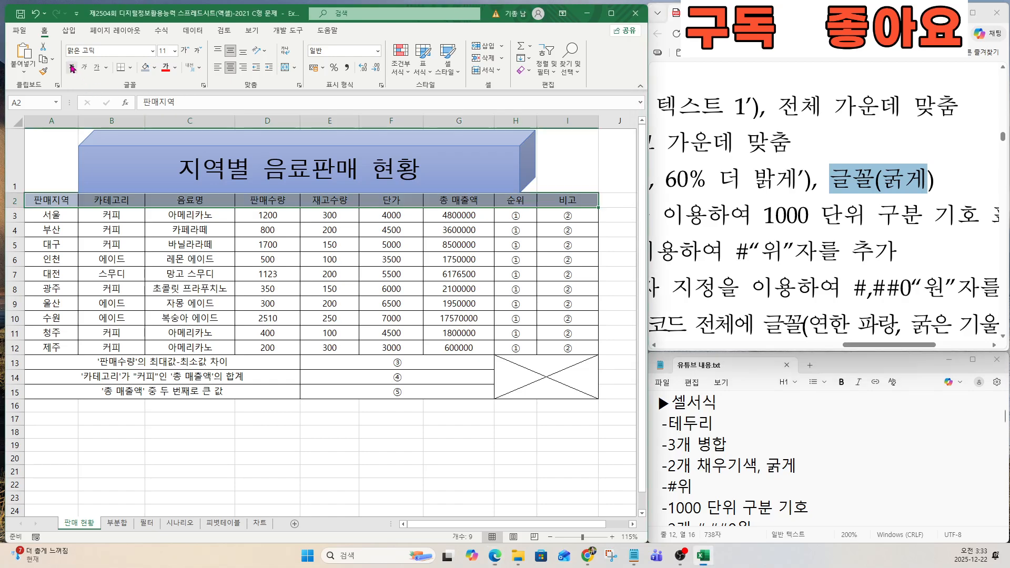
left_click(72, 68)
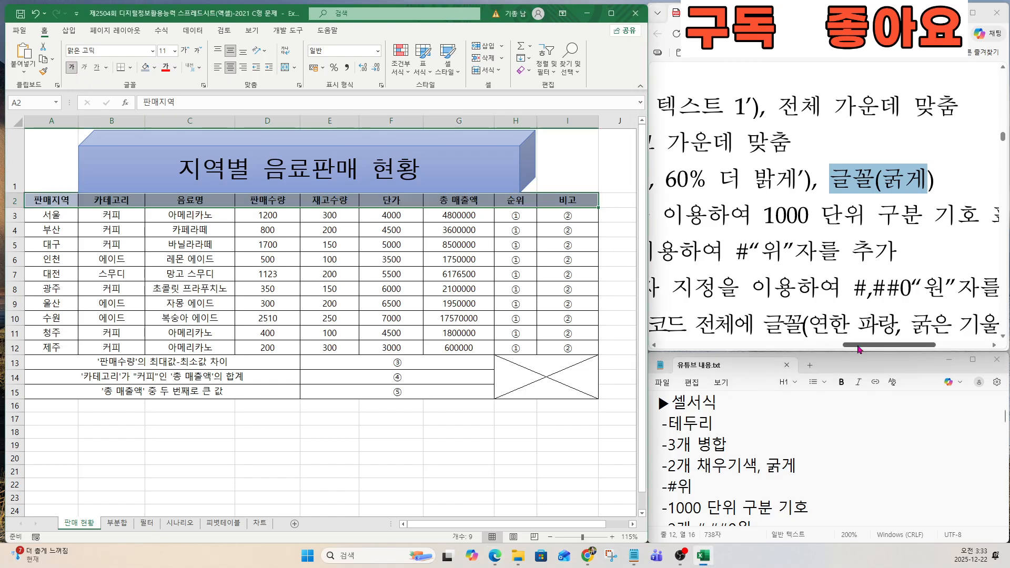
Fill A13:D15 with 청회색, 텍스트 2, 60% 더 밝게 and make its text bold.
left_click_drag(854, 345, 734, 348)
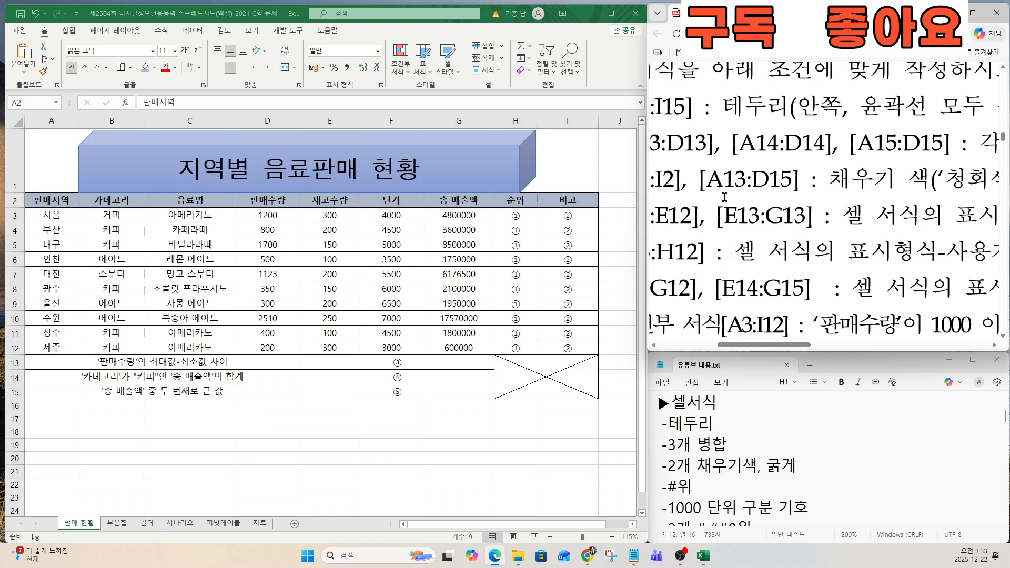
left_click_drag(704, 178, 790, 181)
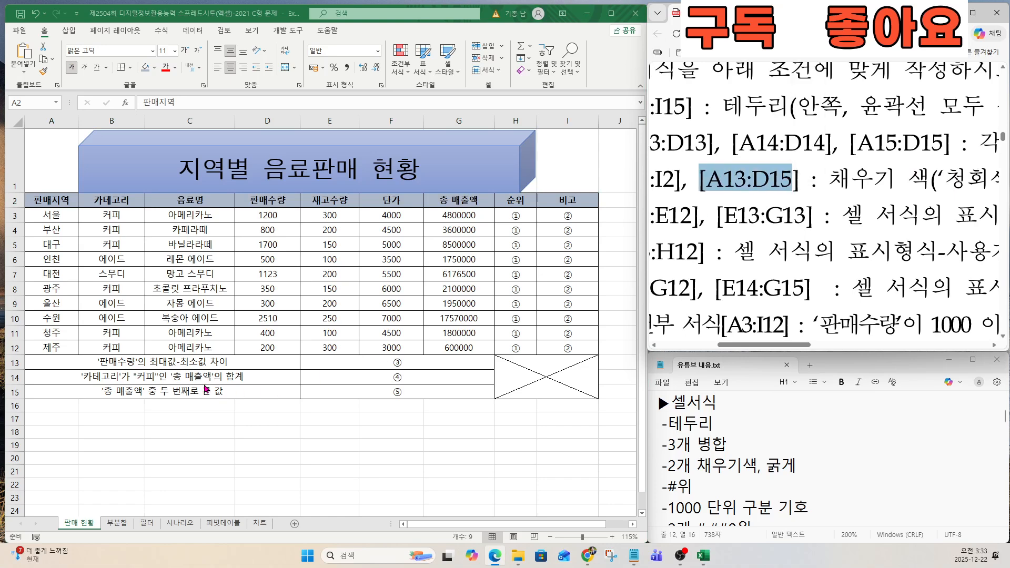
left_click(174, 376)
left_click_drag(166, 365, 171, 391)
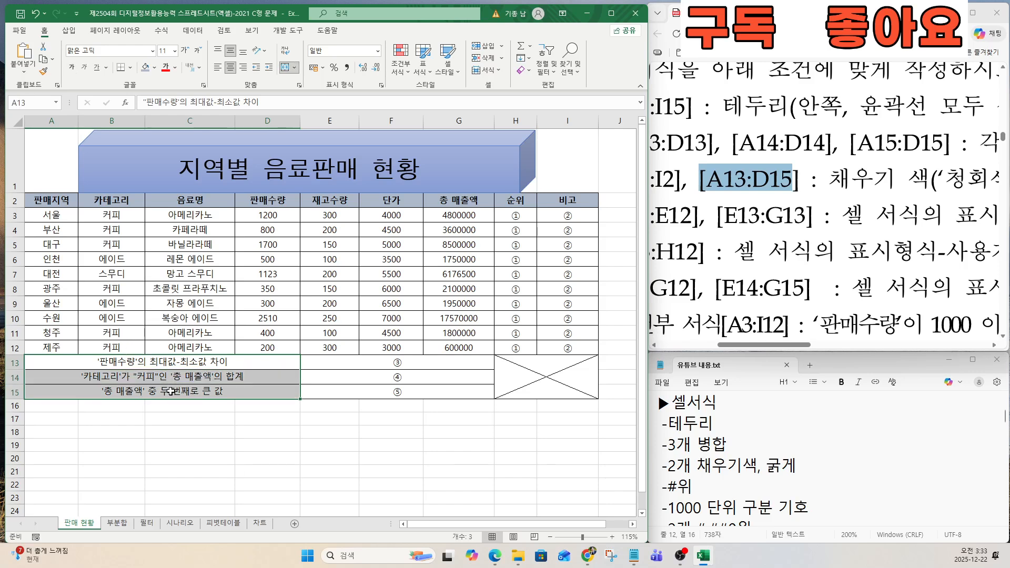
left_click(154, 68)
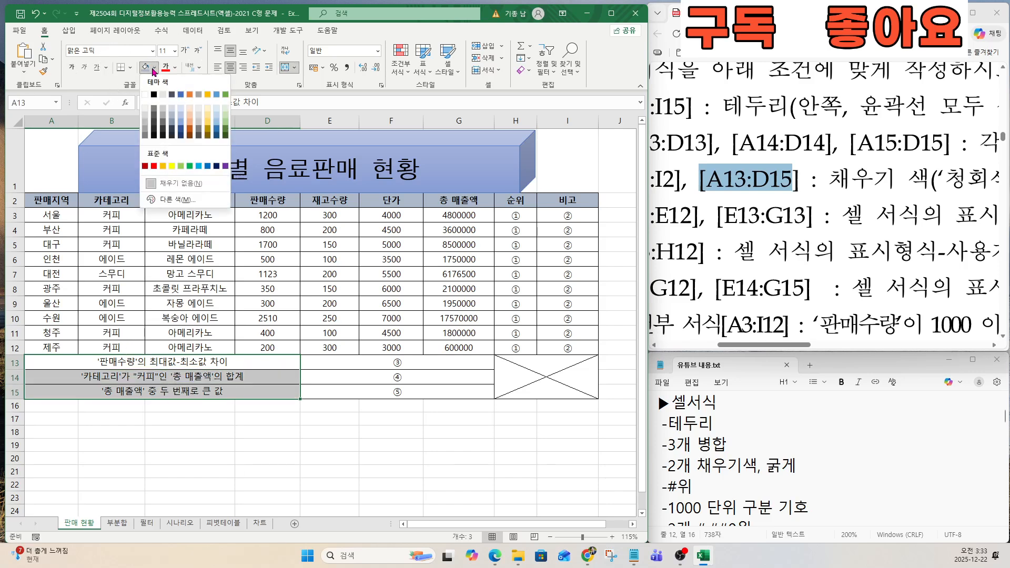
left_click(173, 123)
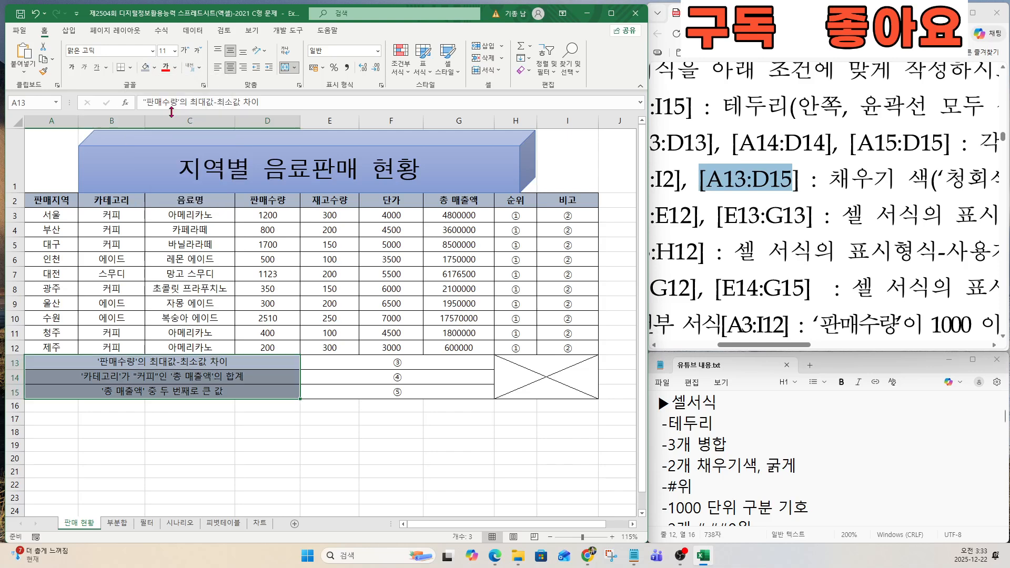
left_click(71, 69)
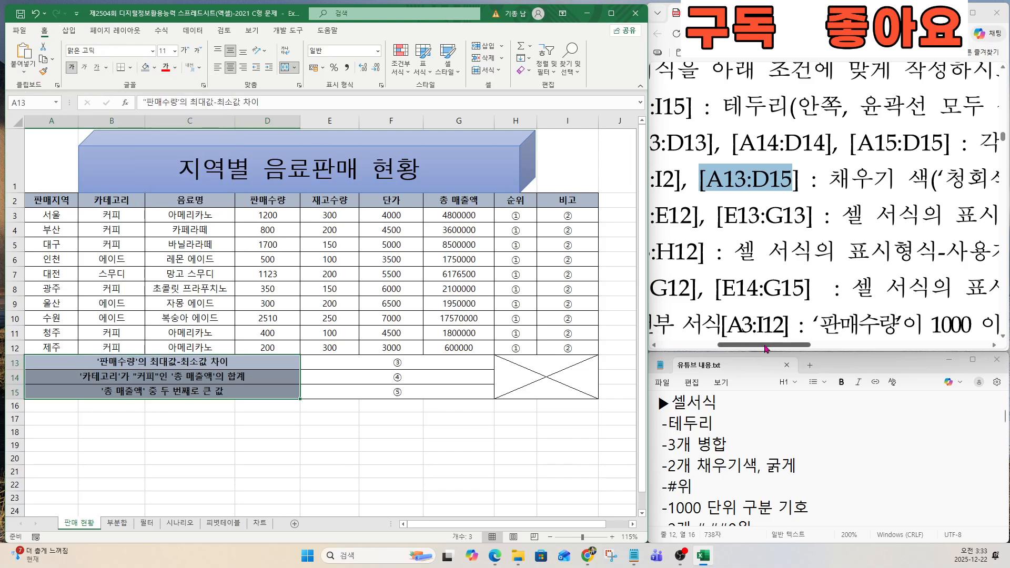
Format D3:E12 with the 숫자 category and the 1000 단위 구분 기호, following the exam's display format condition.
left_click_drag(765, 349, 751, 346)
left_click_drag(681, 215, 758, 216)
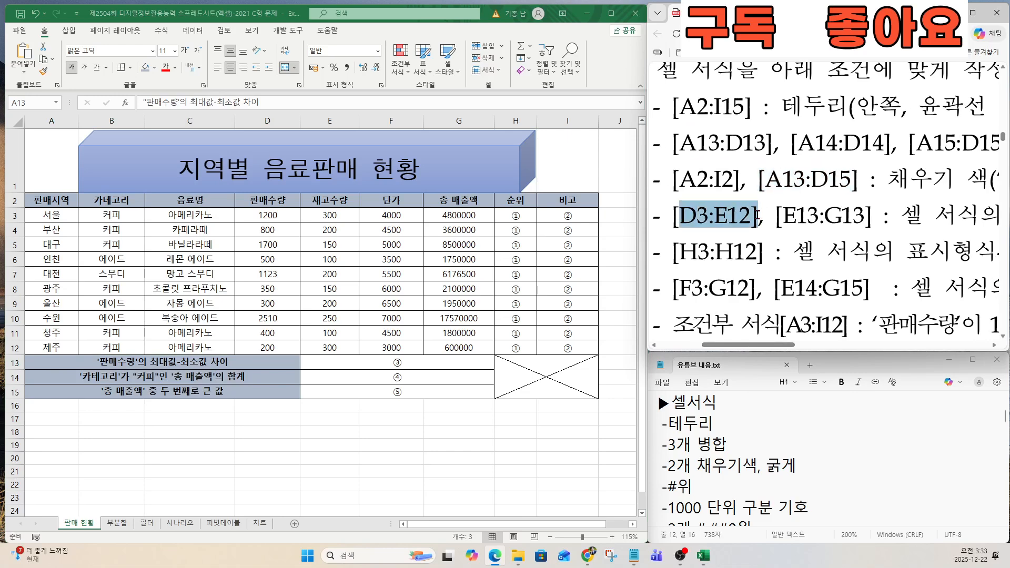
left_click(423, 286)
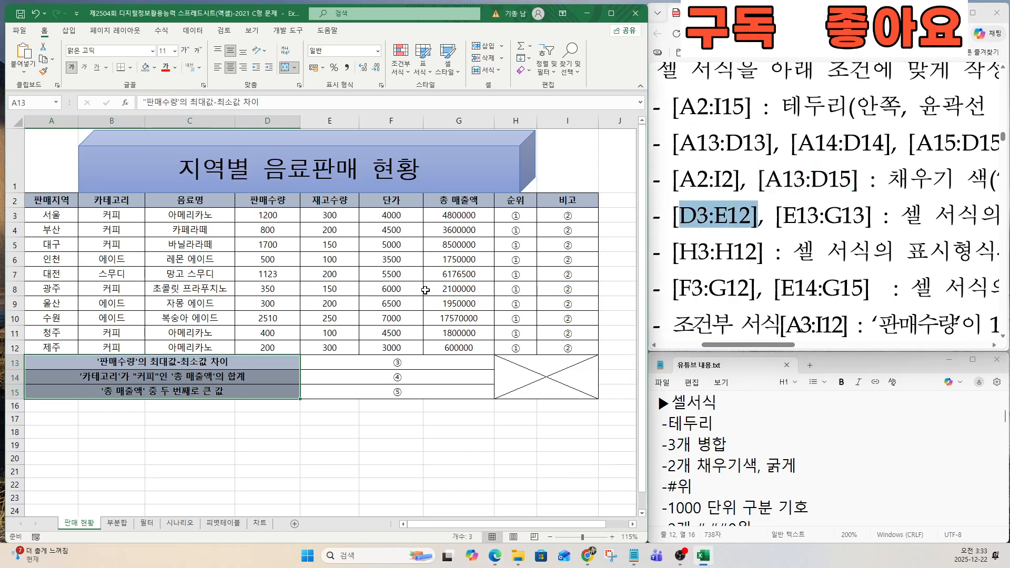
left_click_drag(279, 217, 326, 351)
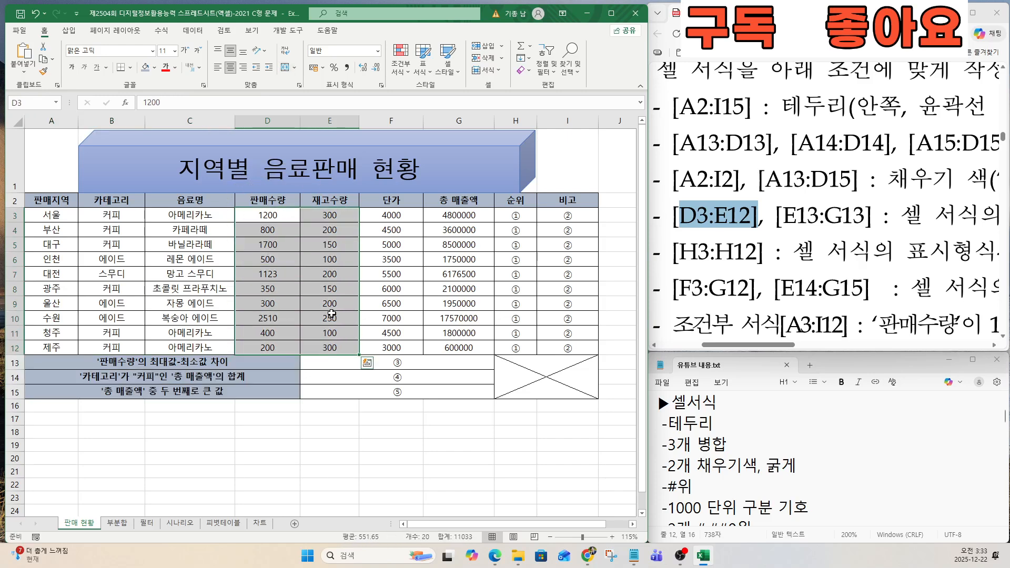
right_click(328, 352)
left_click(399, 472)
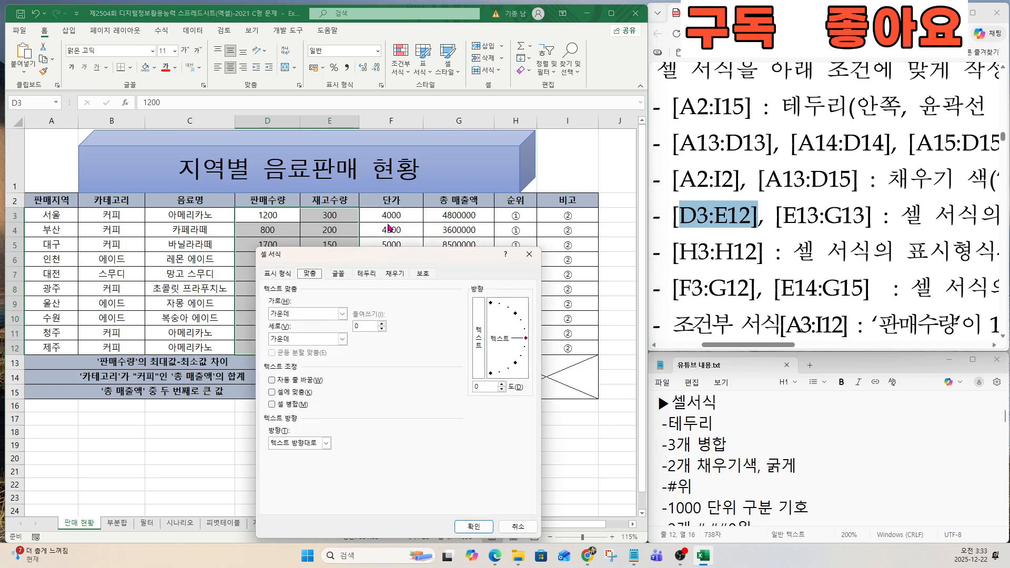
left_click_drag(421, 181, 383, 190)
left_click(278, 210)
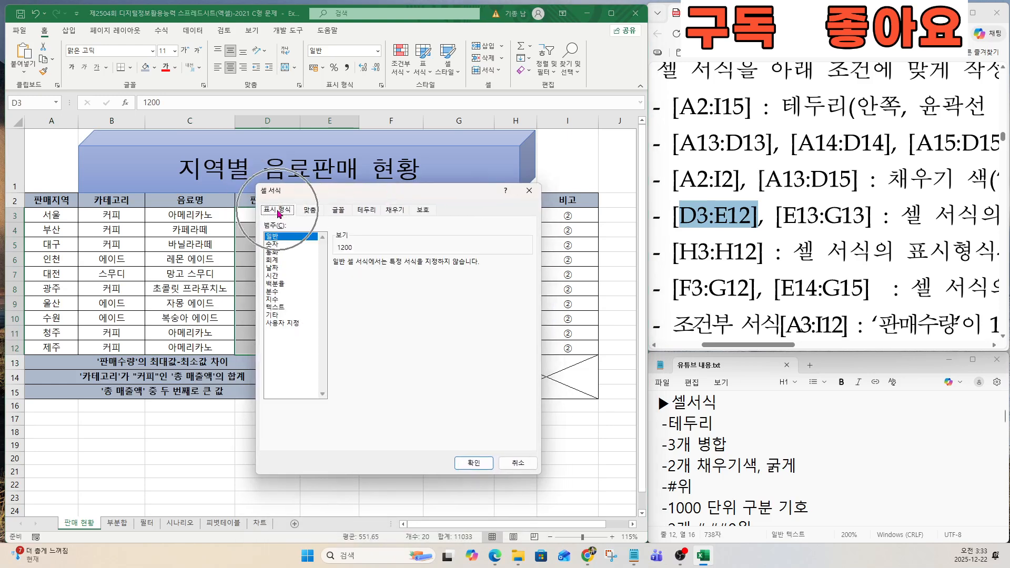
left_click_drag(784, 348, 882, 350)
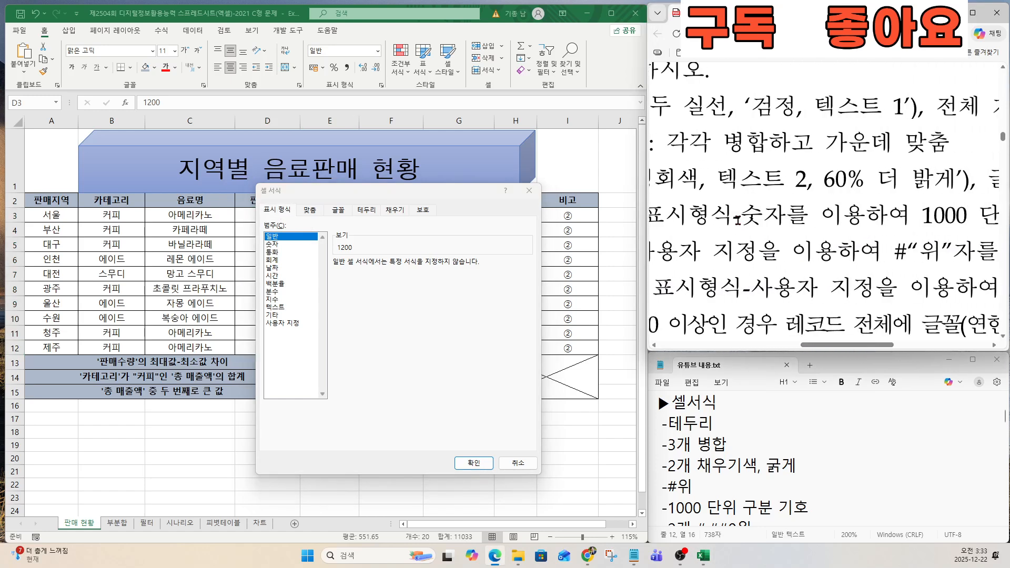
left_click_drag(736, 216, 976, 232)
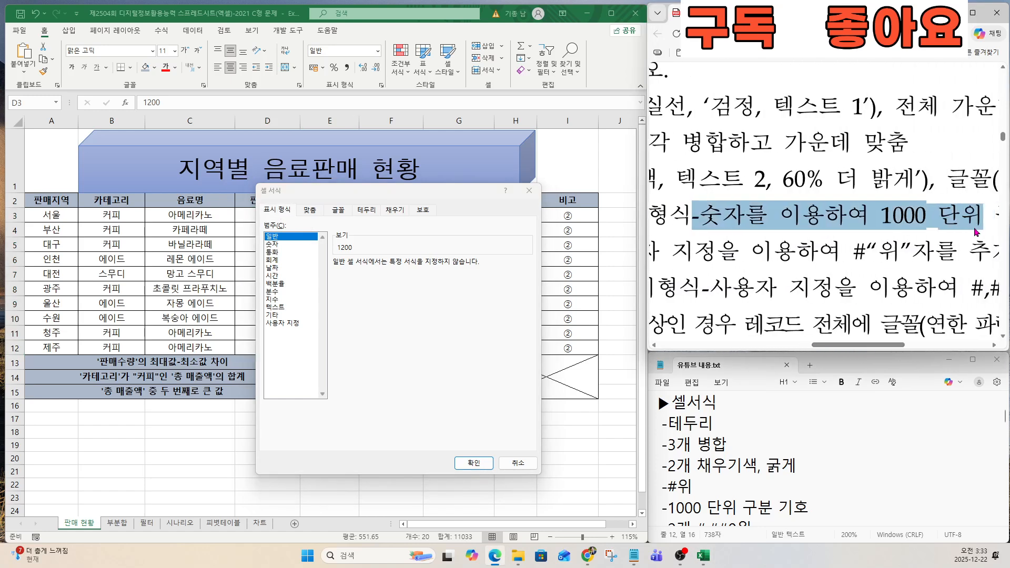
left_click(273, 245)
left_click(336, 278)
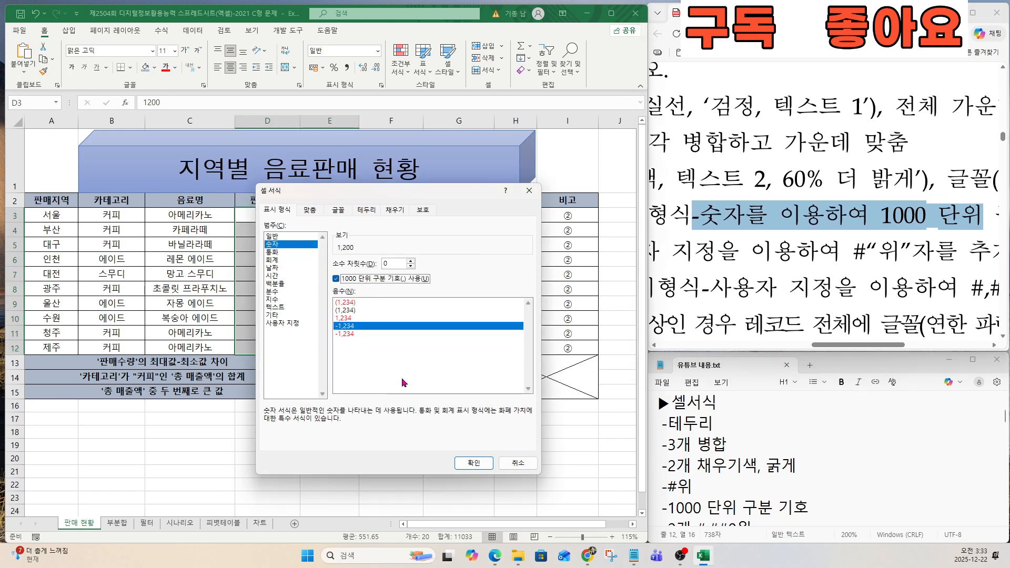
left_click(473, 462)
Apply the 숫자 format with the 1000 단위 구분 기호 to the merged range E13:G13.
left_click_drag(829, 346, 743, 347)
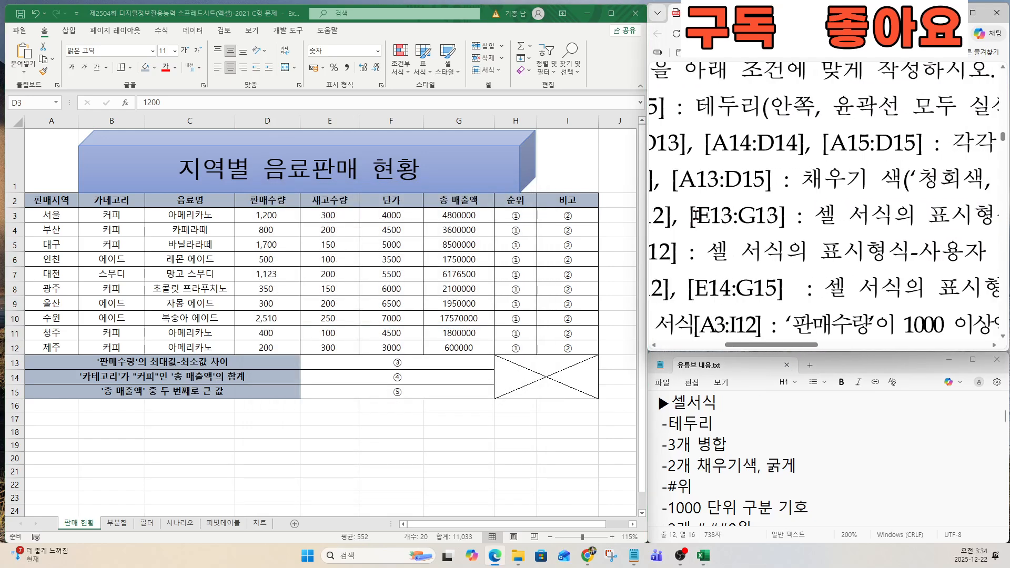
left_click_drag(692, 215, 776, 218)
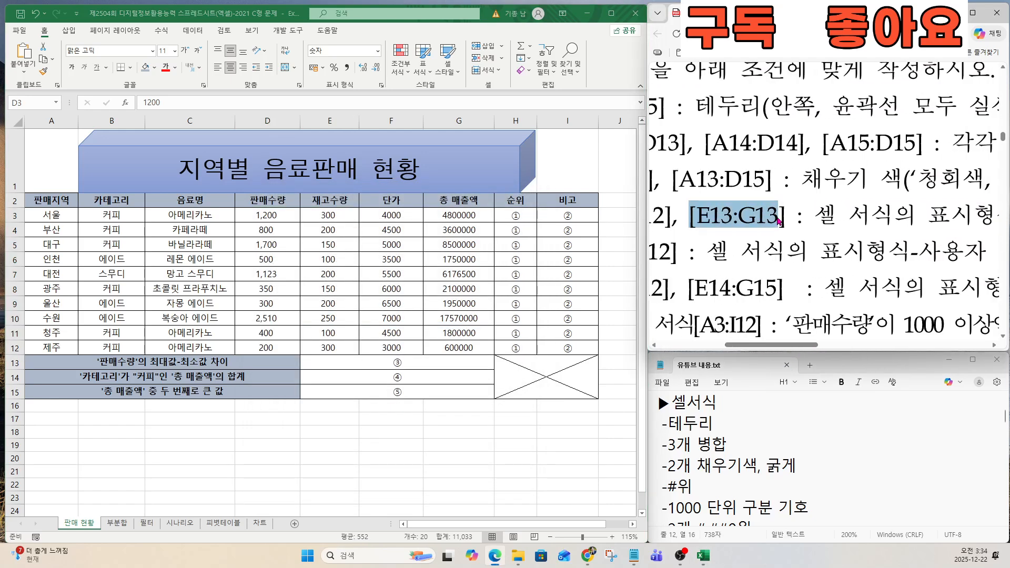
left_click(390, 360)
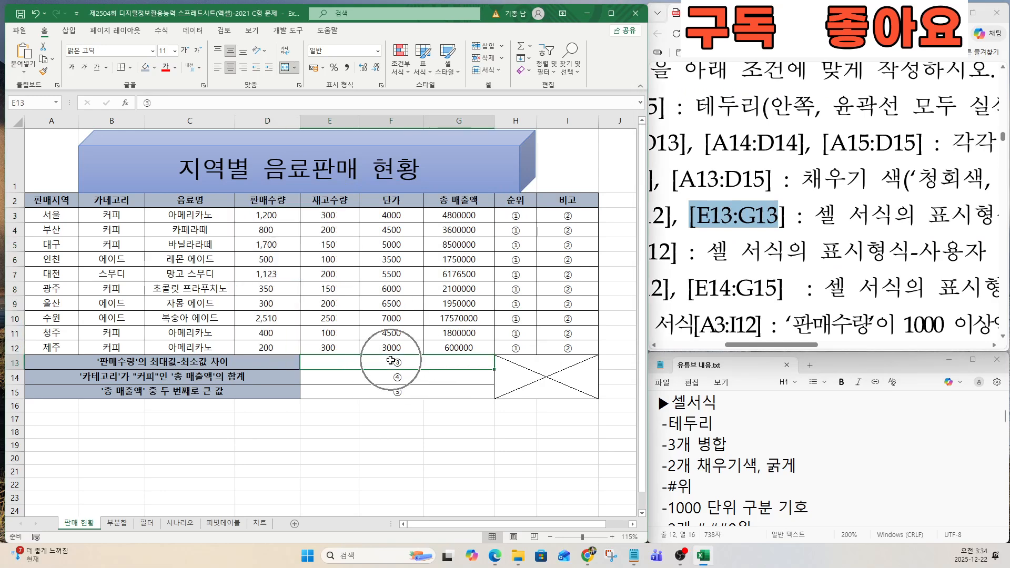
right_click(392, 362)
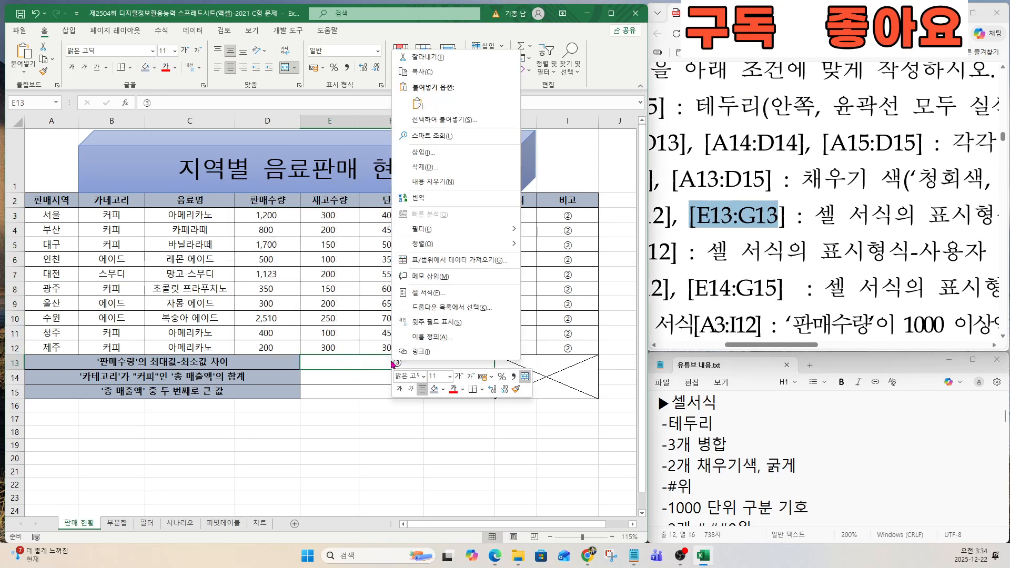
left_click(423, 292)
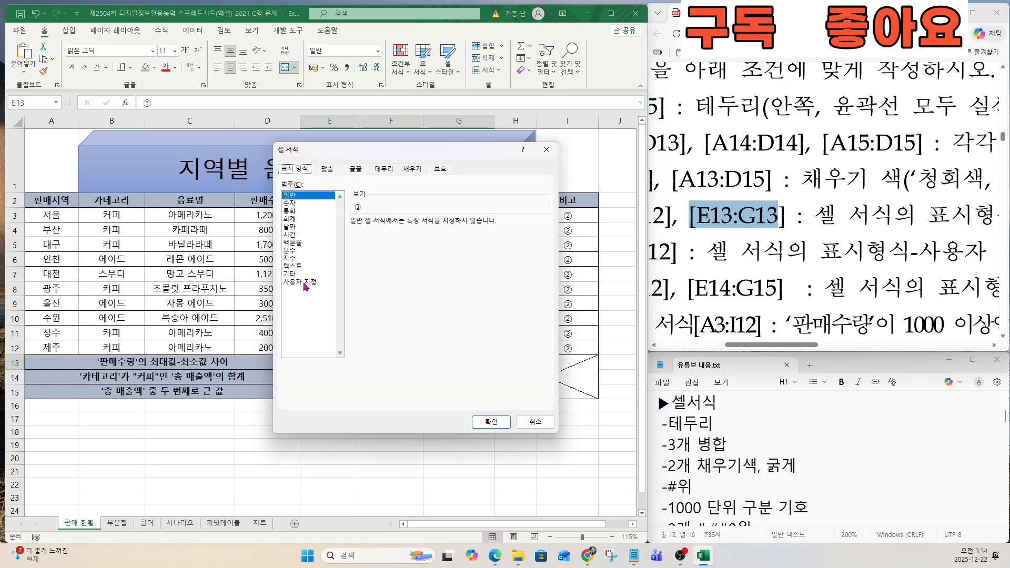
left_click(290, 203)
left_click(354, 237)
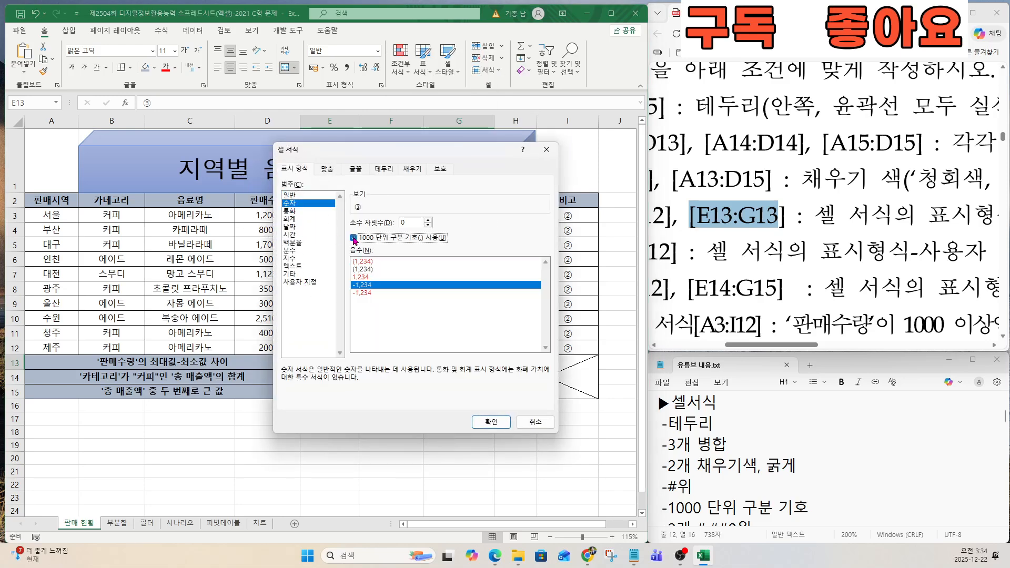
left_click(492, 423)
Apply the custom number format #위 to the rank cells H3:H12, following the exam's display format condition.
left_click_drag(768, 346, 740, 346)
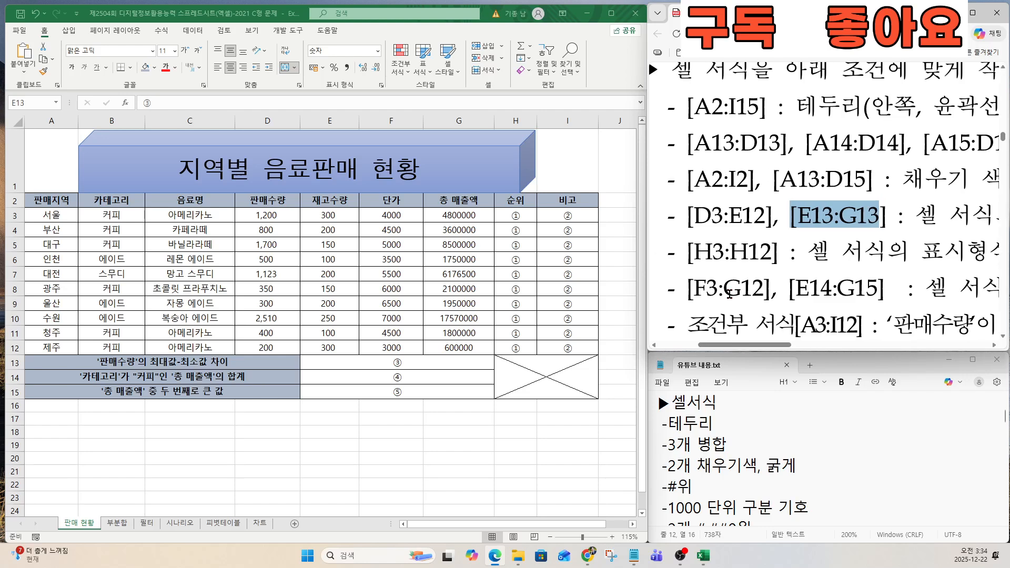
left_click_drag(688, 253, 769, 252)
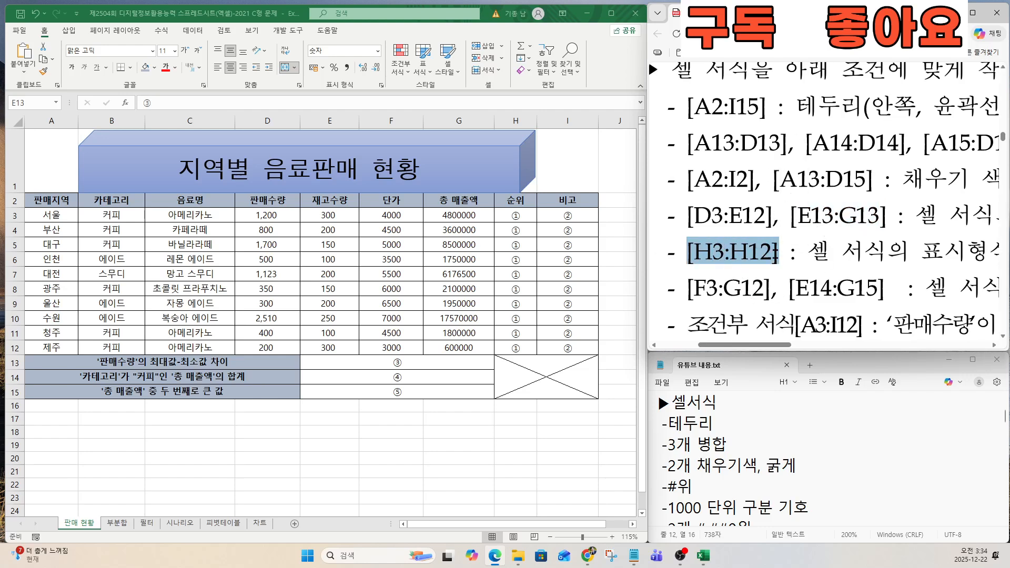
left_click(486, 272)
key("ctrl")
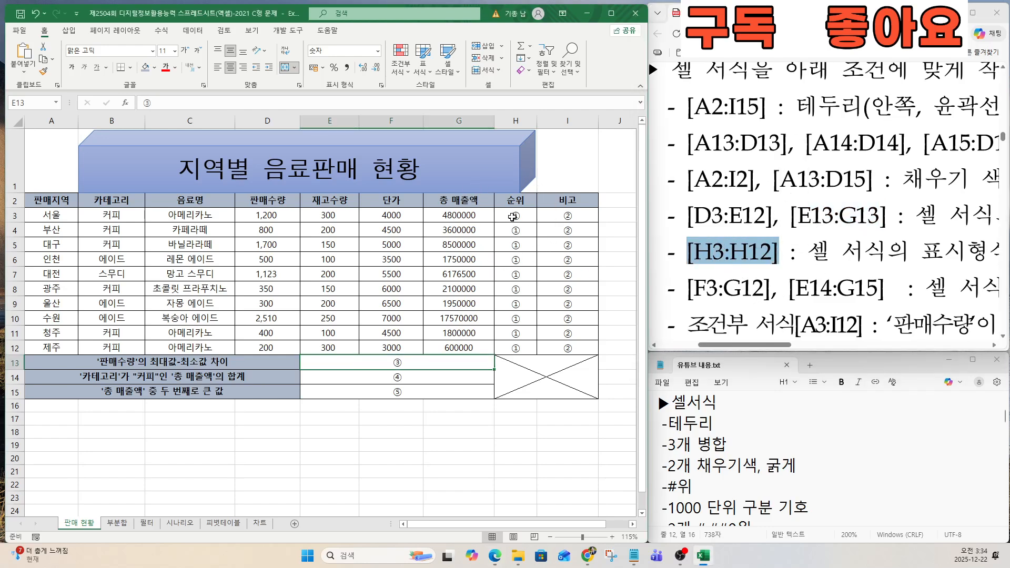
left_click_drag(513, 214, 518, 344)
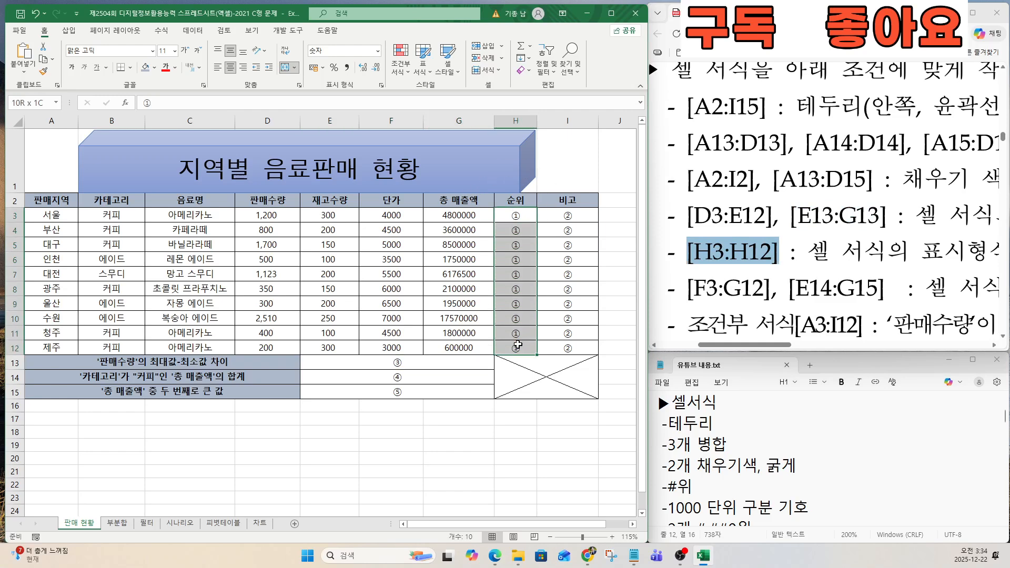
right_click(516, 345)
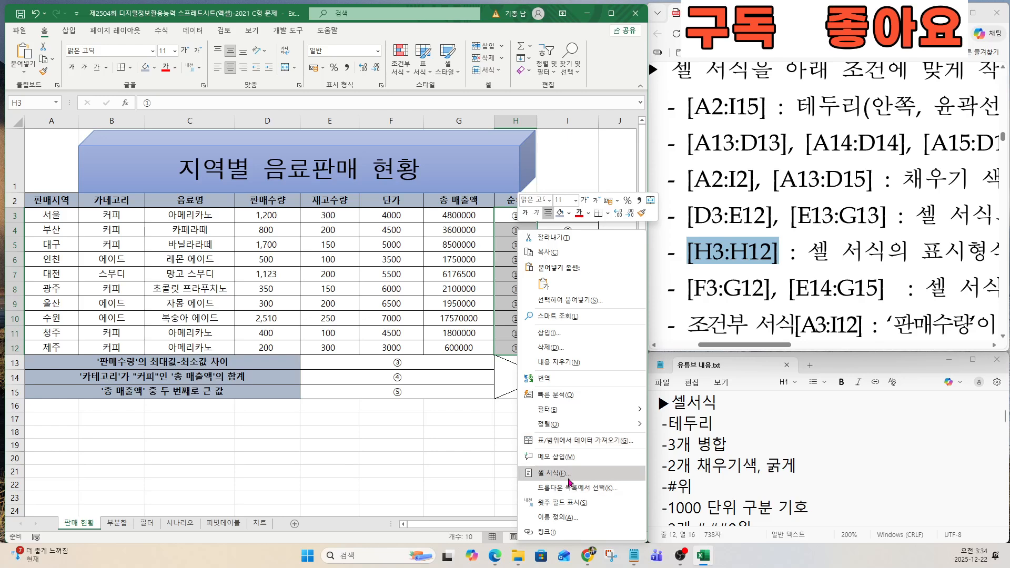
left_click(551, 482)
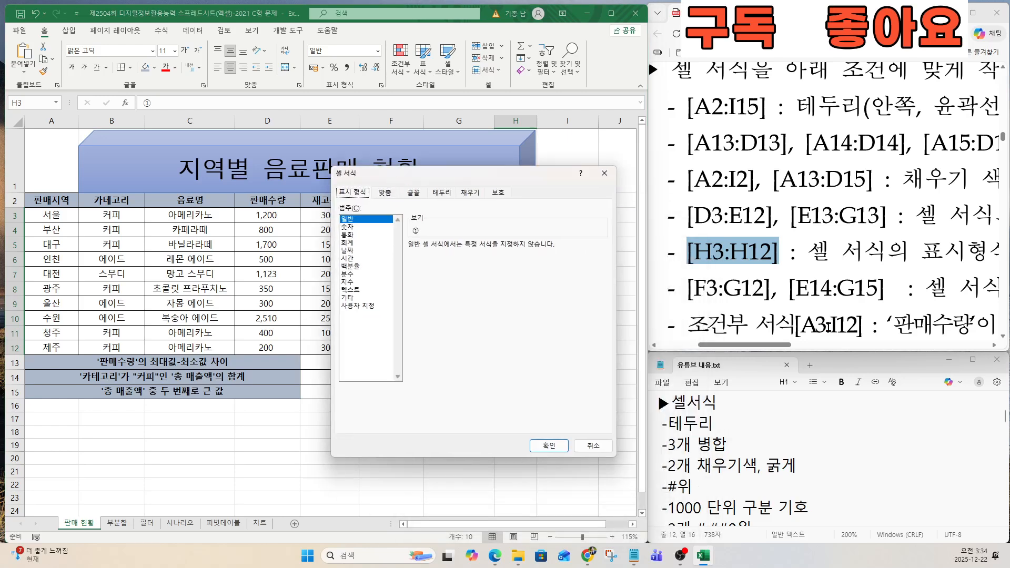
left_click_drag(788, 347, 883, 351)
left_click_drag(658, 252, 974, 258)
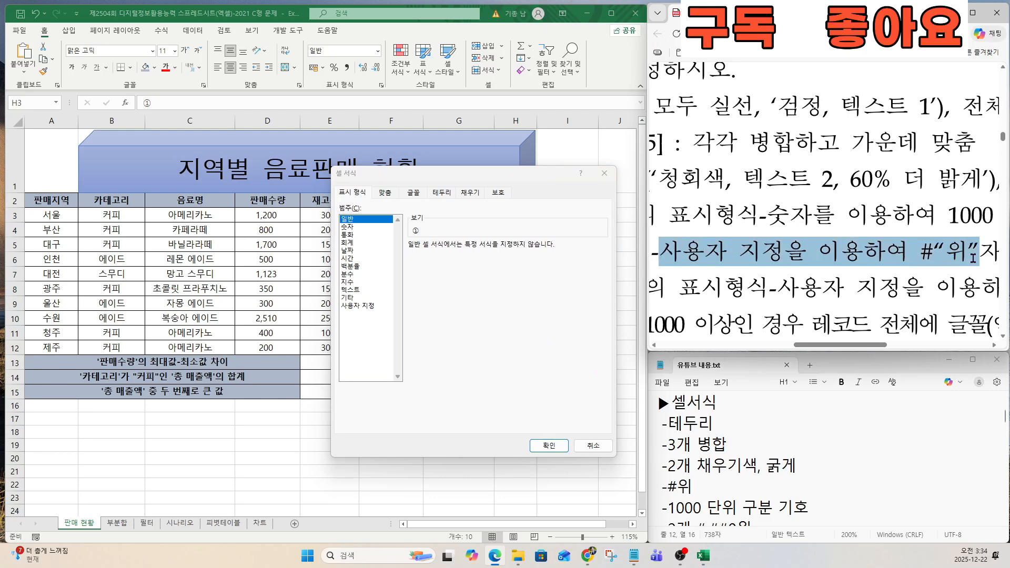
left_click(356, 306)
left_click(416, 291)
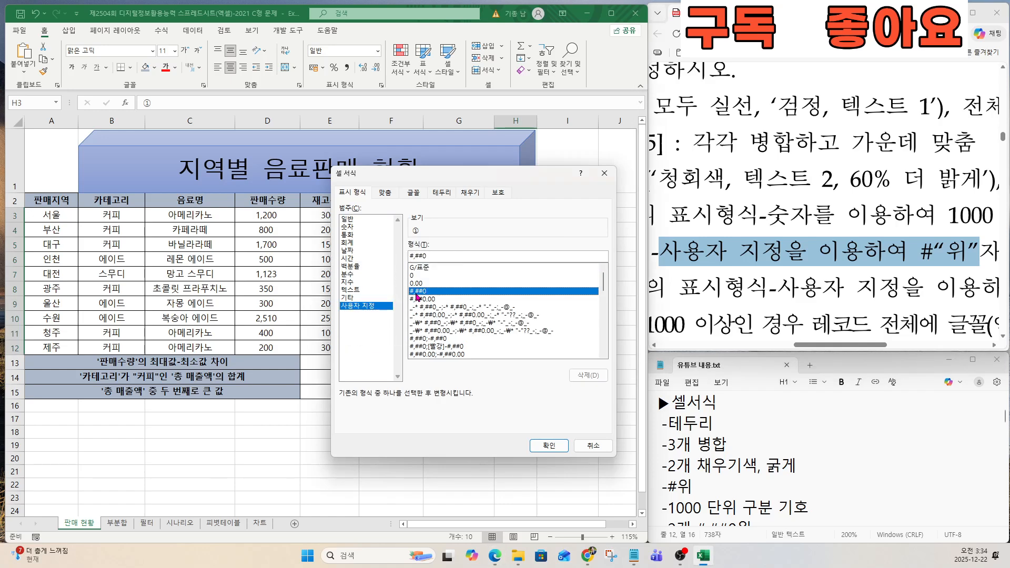
left_click(428, 257)
key("BackSpace")
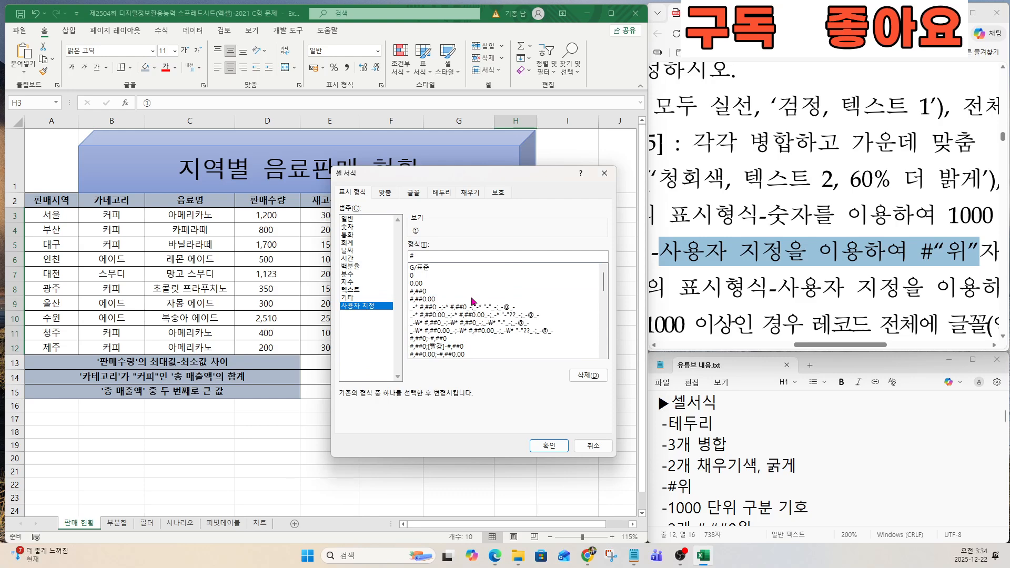
left_click(537, 444)
Apply the custom number format #,##0원 to the unit price and total sales cells F3:G12, as the exam requires.
left_click_drag(862, 345, 764, 345)
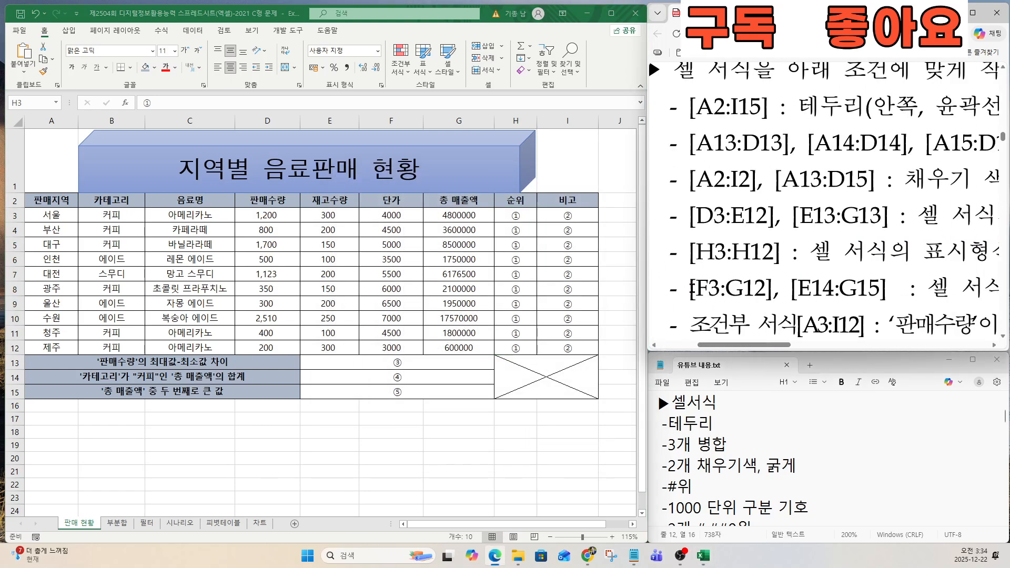
left_click_drag(691, 288, 772, 287)
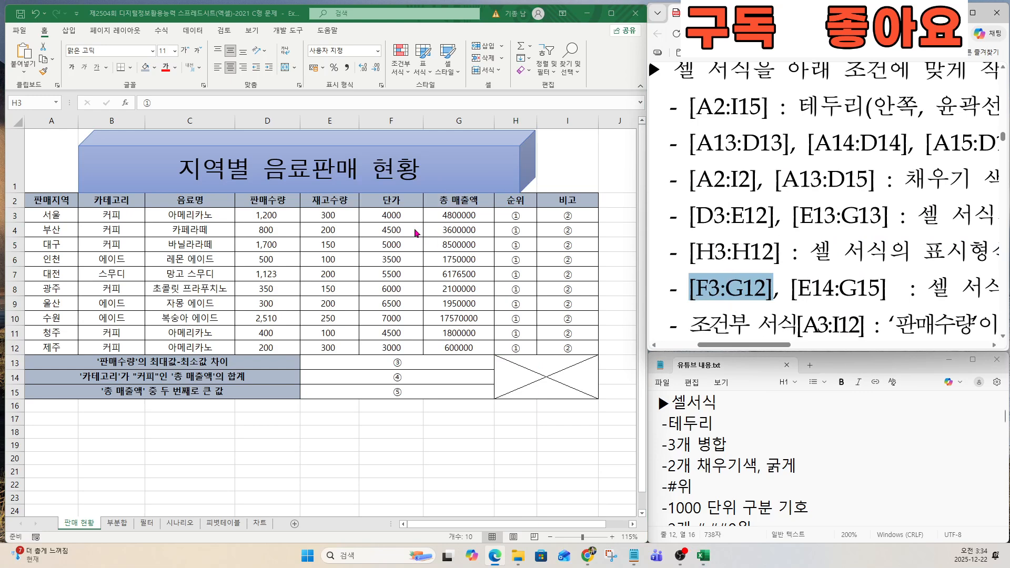
left_click(387, 215)
left_click_drag(387, 214, 445, 349)
right_click(445, 349)
left_click(457, 431)
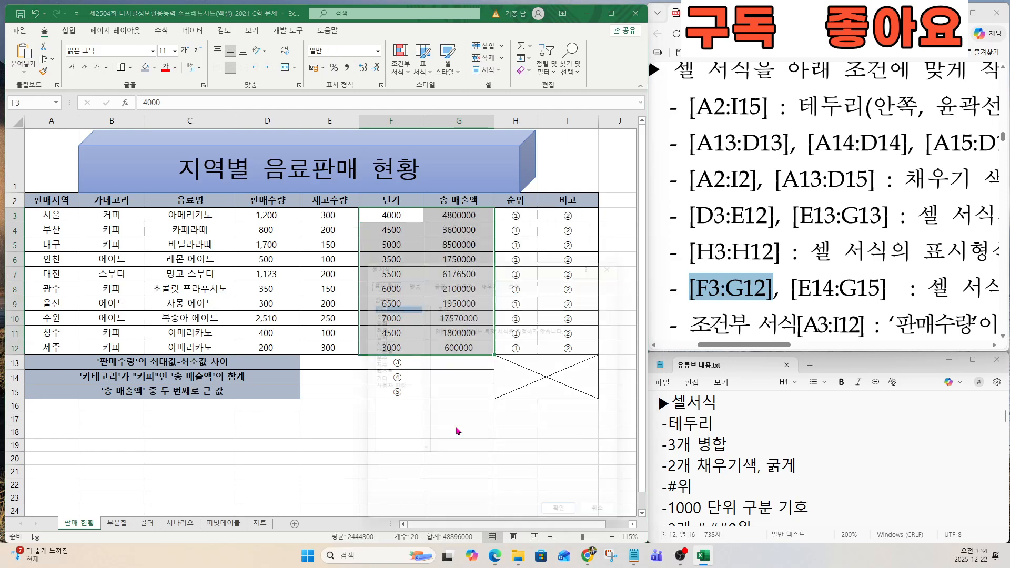
left_click_drag(443, 255, 304, 249)
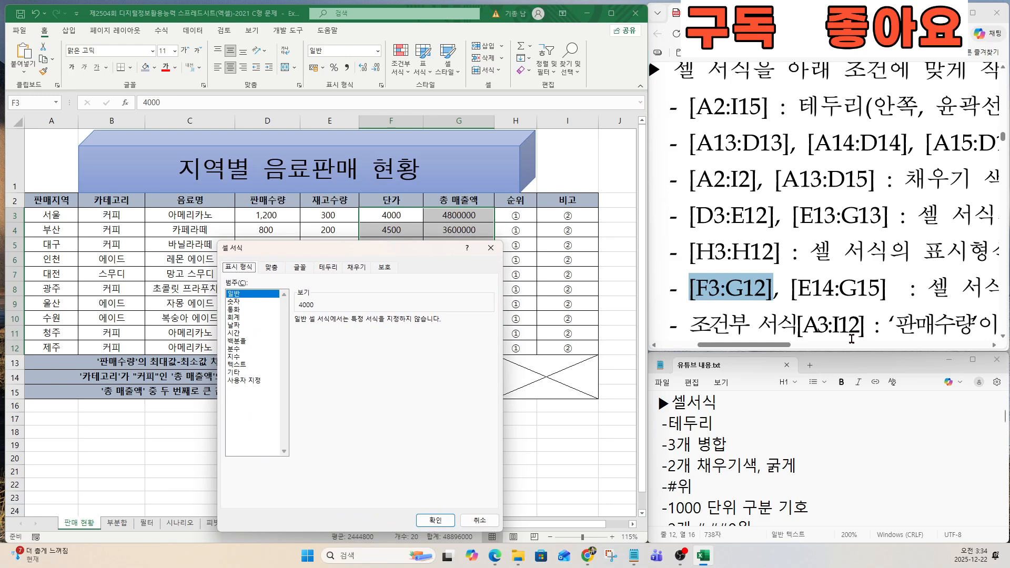
left_click_drag(784, 345, 911, 351)
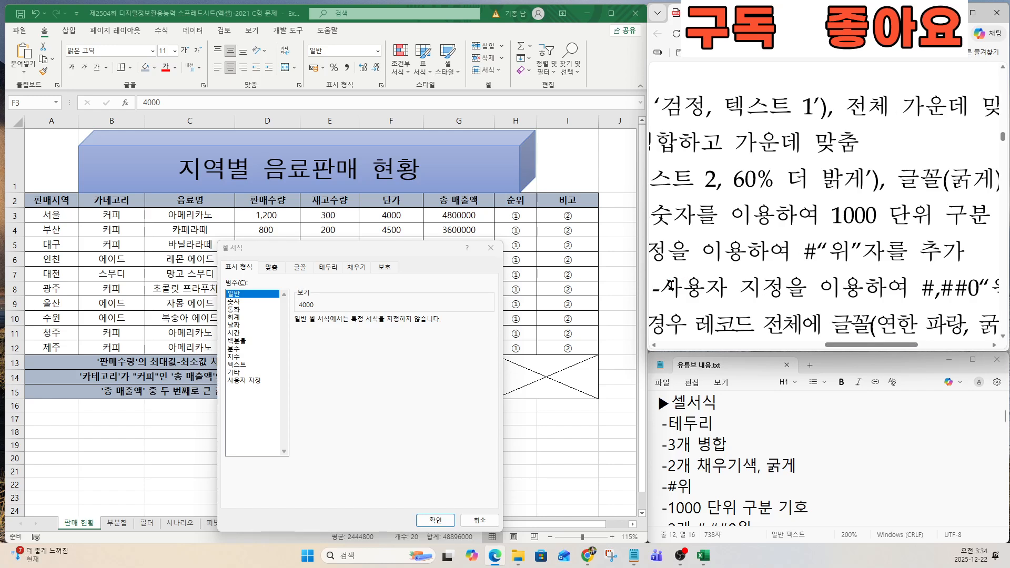
left_click_drag(669, 286, 994, 287)
left_click_drag(907, 345, 924, 345)
left_click(918, 293)
left_click_drag(963, 289, 848, 288)
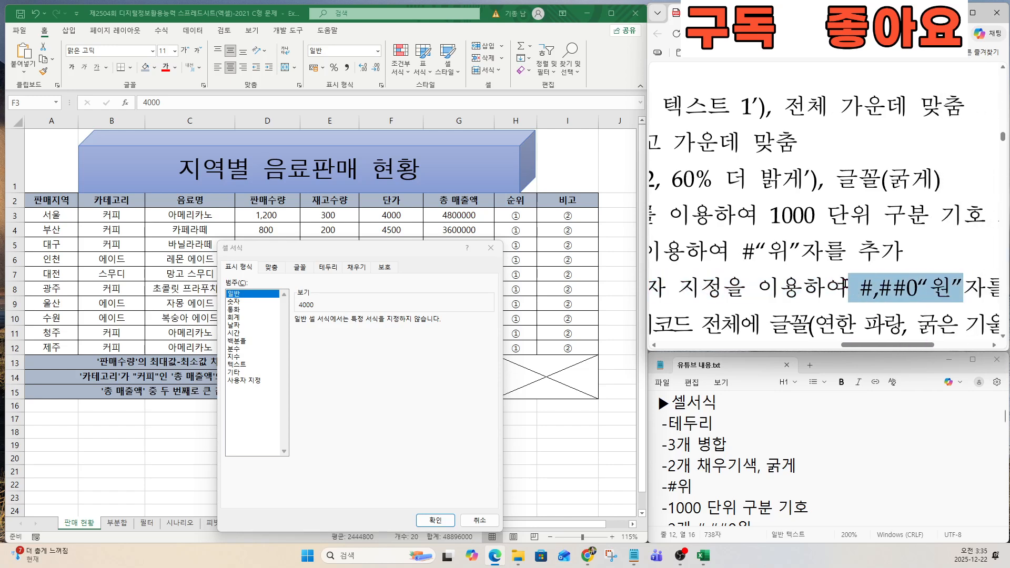
left_click(247, 382)
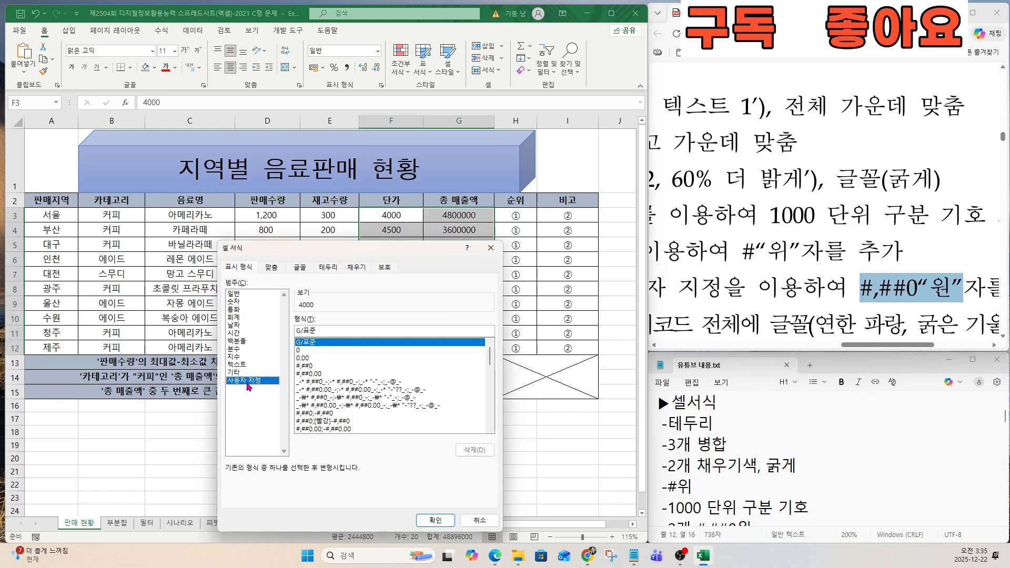
left_click(310, 366)
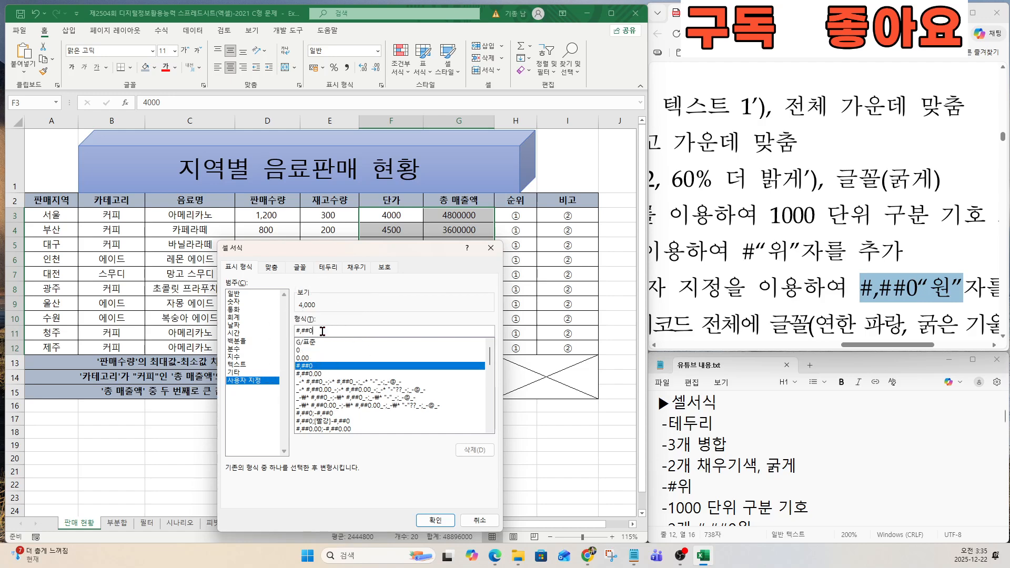
type("원")
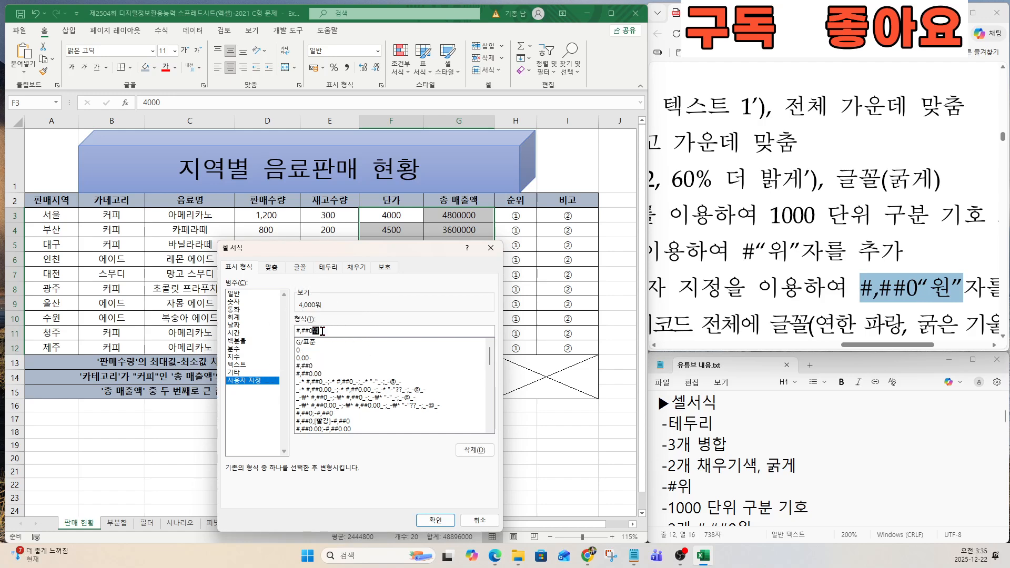
left_click(447, 520)
Apply the custom number format #,##0원 to the merged result cells E14:G15.
left_click_drag(868, 348, 751, 347)
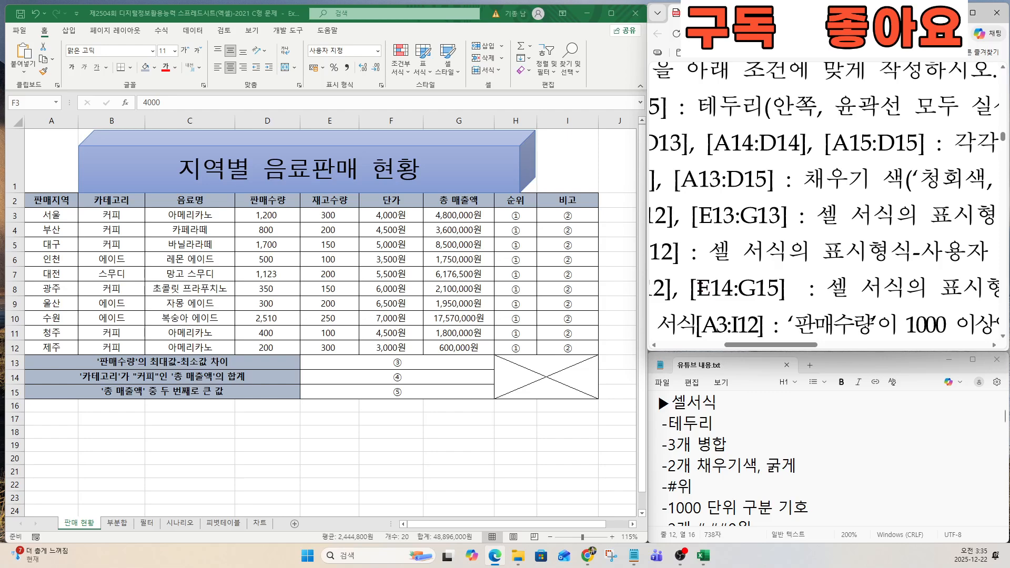
double_click(701, 287)
left_click(408, 377)
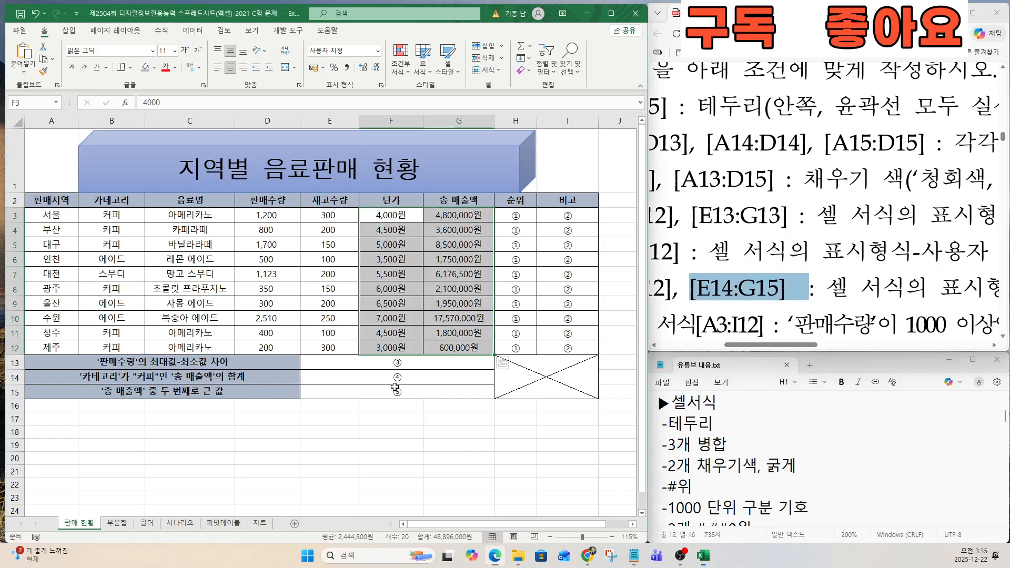
left_click_drag(407, 377, 409, 390)
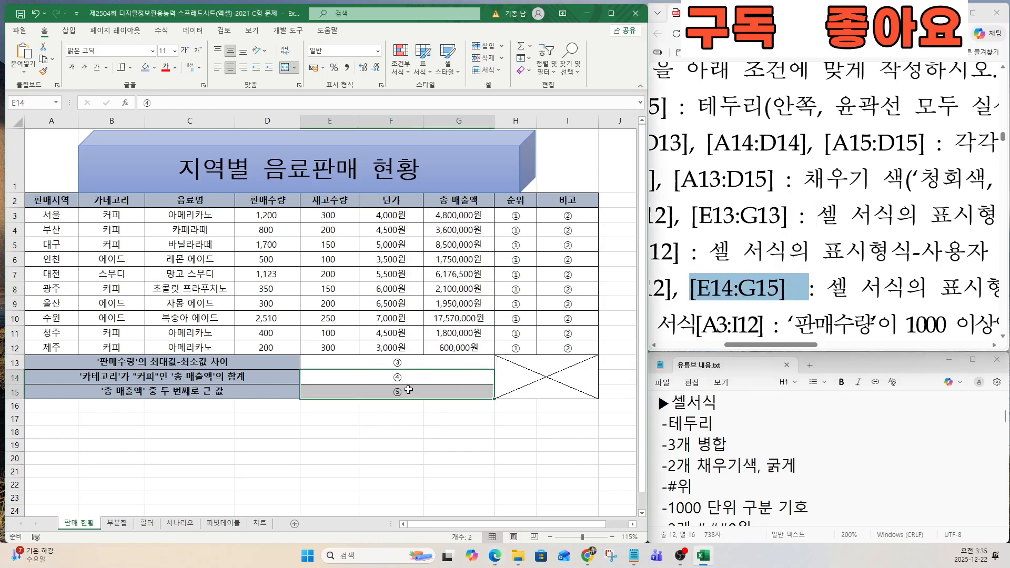
right_click(409, 390)
left_click(447, 325)
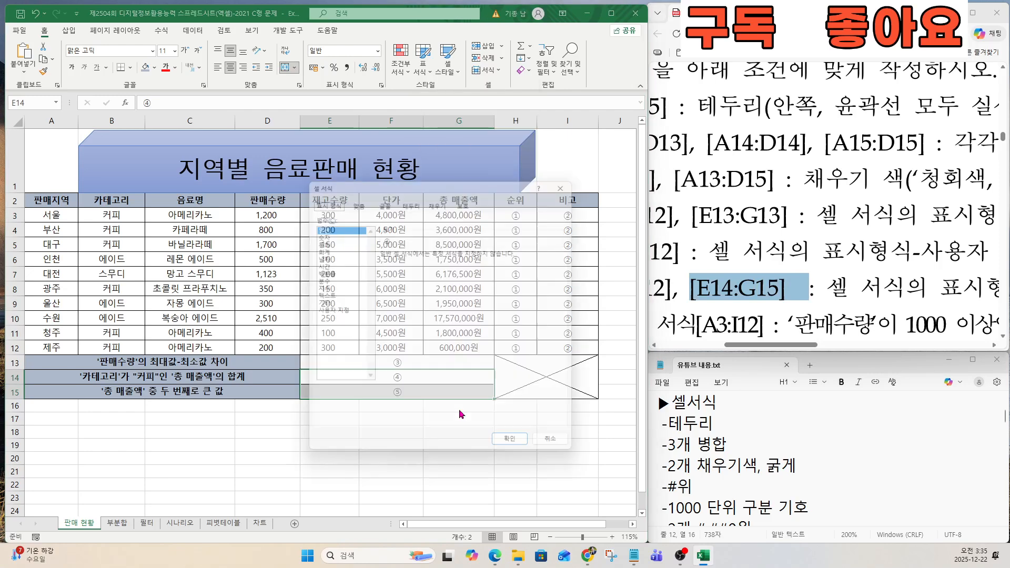
left_click_drag(424, 183, 274, 159)
left_click(173, 284)
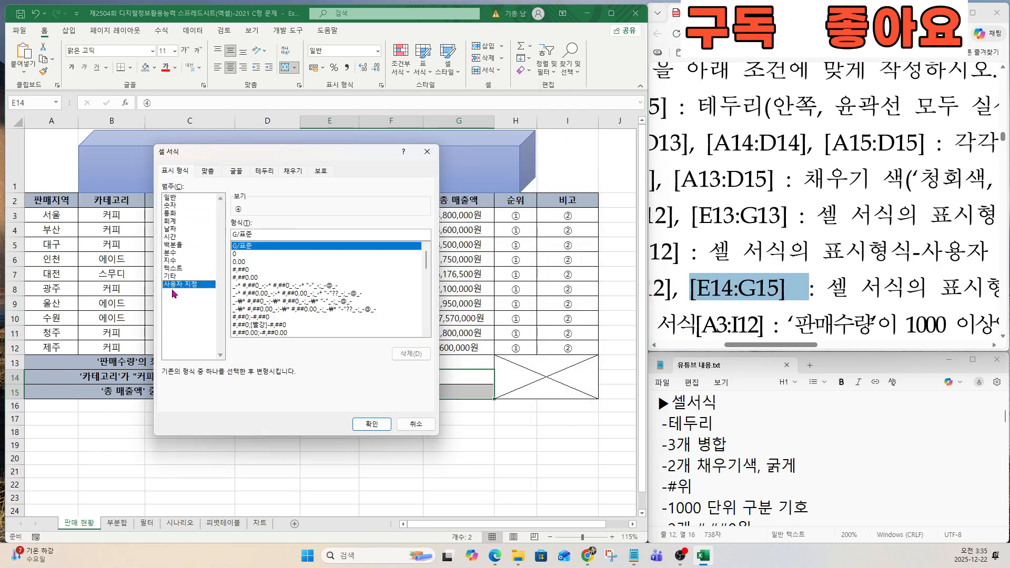
left_click(246, 270)
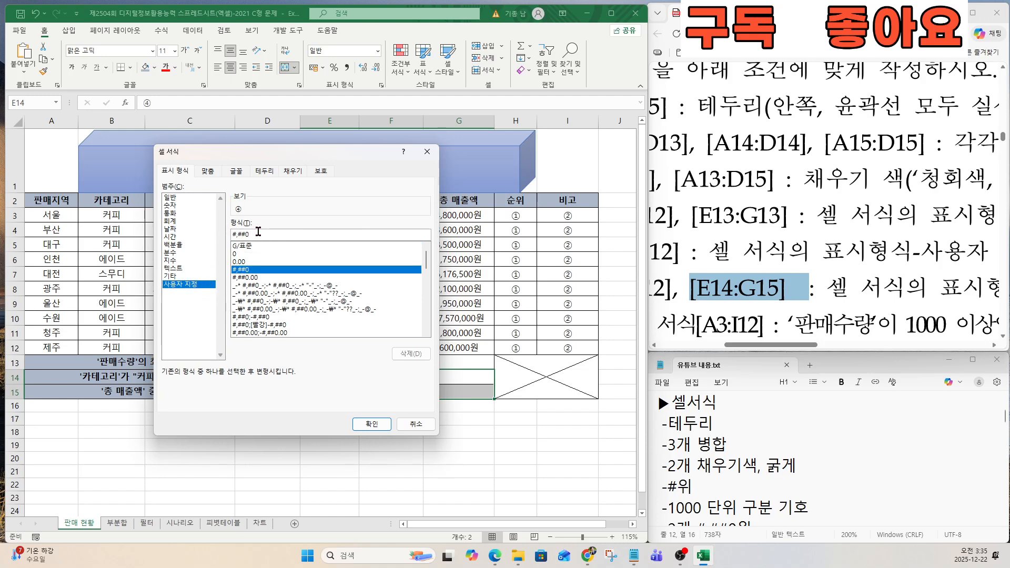
type("ㅇ")
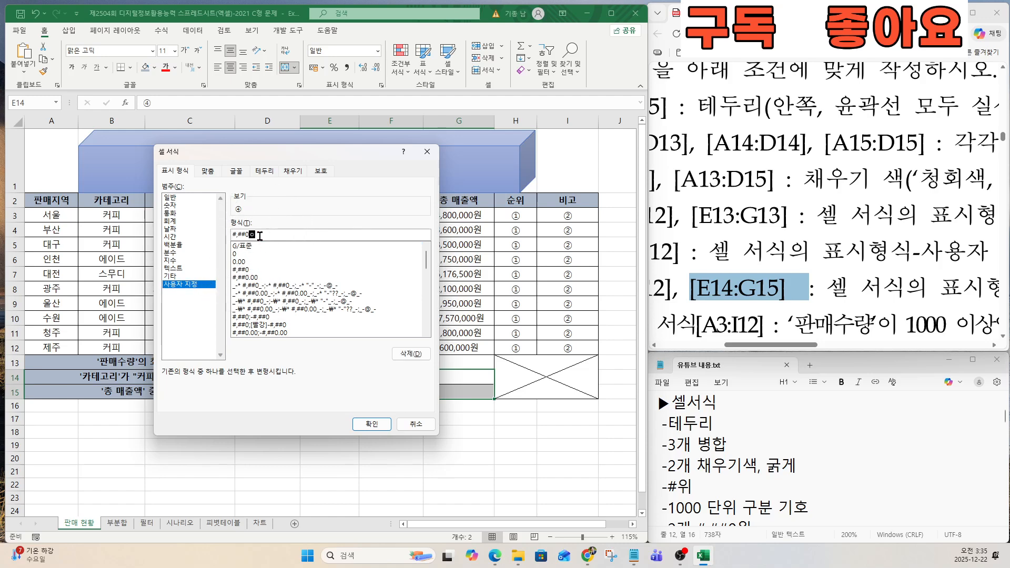
left_click(371, 424)
Check the exam's 조건부 서식 condition for its target range and look through the notes on conditional formatting and the functions.
left_click_drag(754, 349, 894, 325)
scroll(848, 318, "down", 2)
scroll(849, 319, "down", 2)
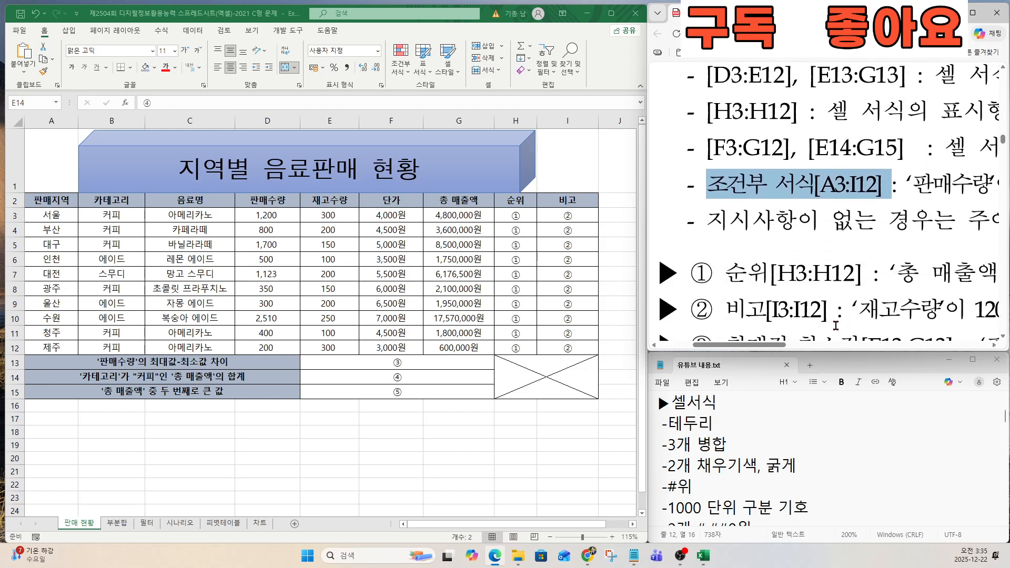
left_click(753, 468)
key("Down")
key("Down")
key("Down")
key("Down")
key("Down")
key("Down")
key("Down")
key("Down")
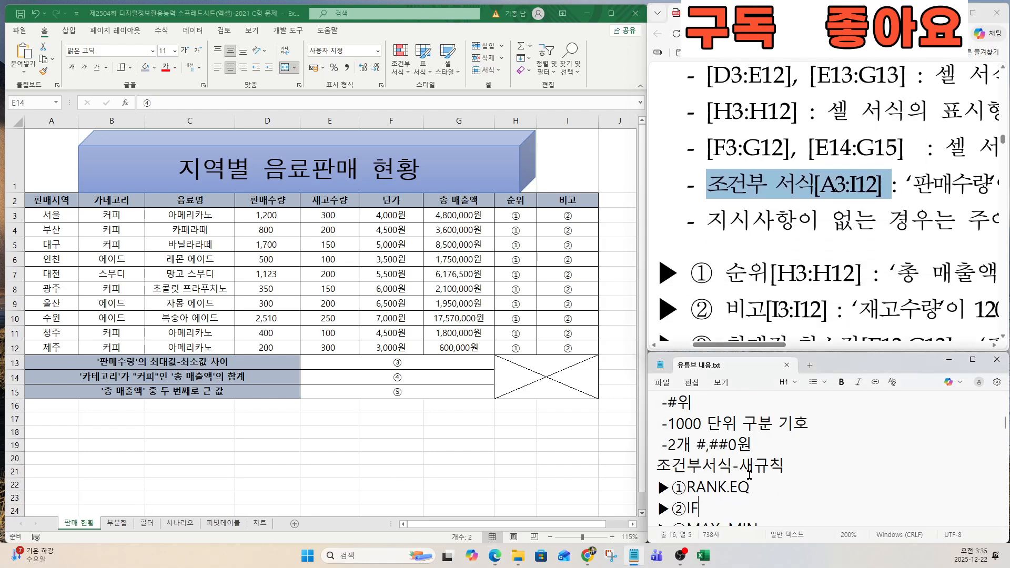
left_click(820, 206)
Start a new formula-based conditional formatting rule for the range A3:I12, as the exam specifies.
left_click_drag(824, 182, 878, 181)
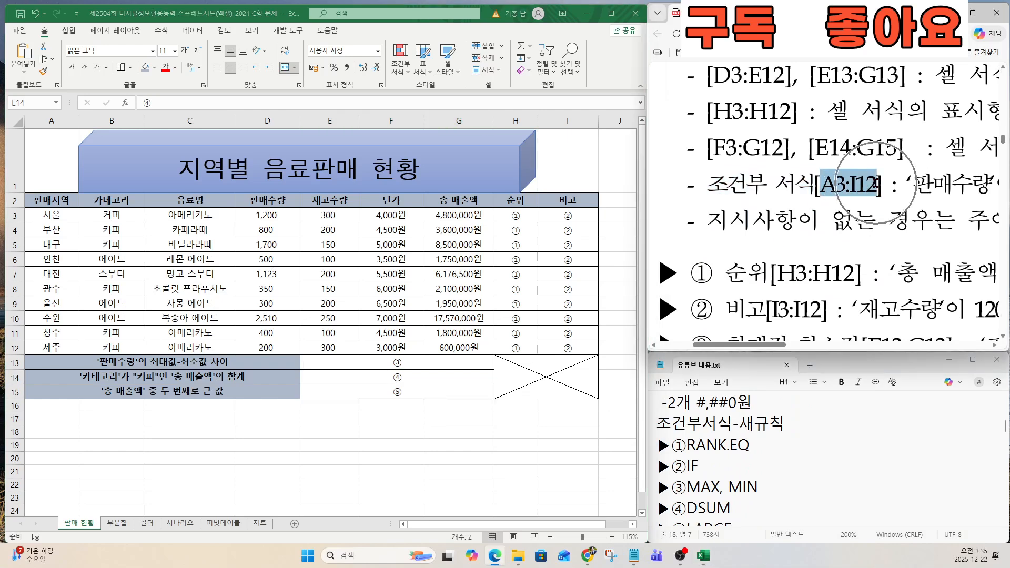
left_click(39, 212)
left_click_drag(39, 212, 558, 347)
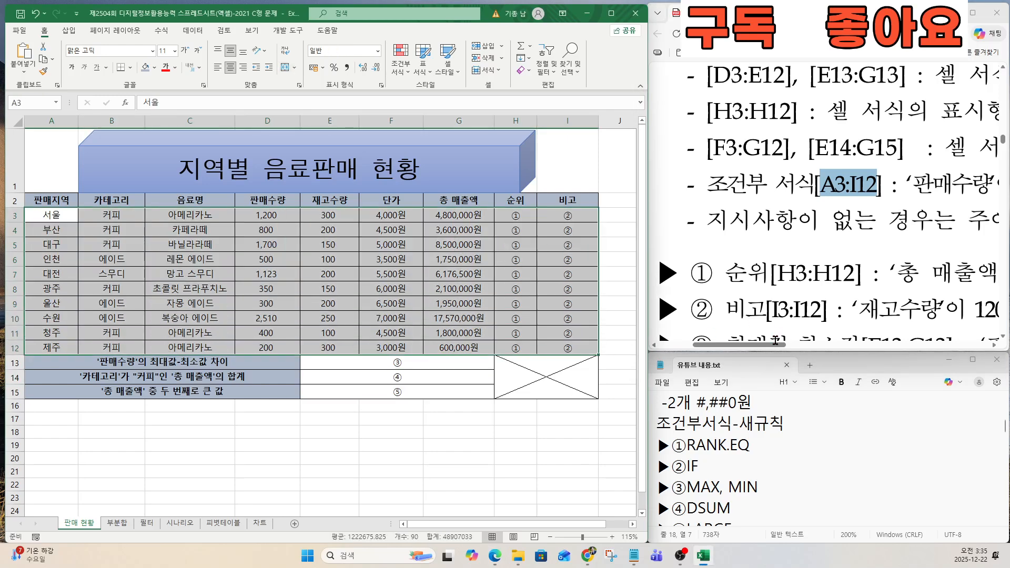
mouse_move(775, 342)
left_mouse_down()
mouse_move(846, 346)
mouse_move(836, 349)
left_mouse_up()
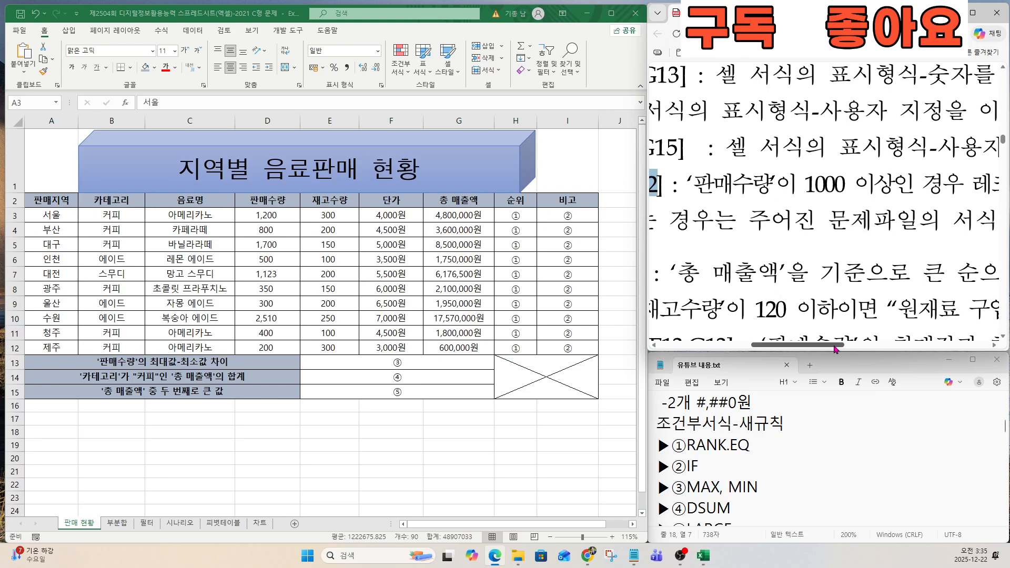
left_click(399, 72)
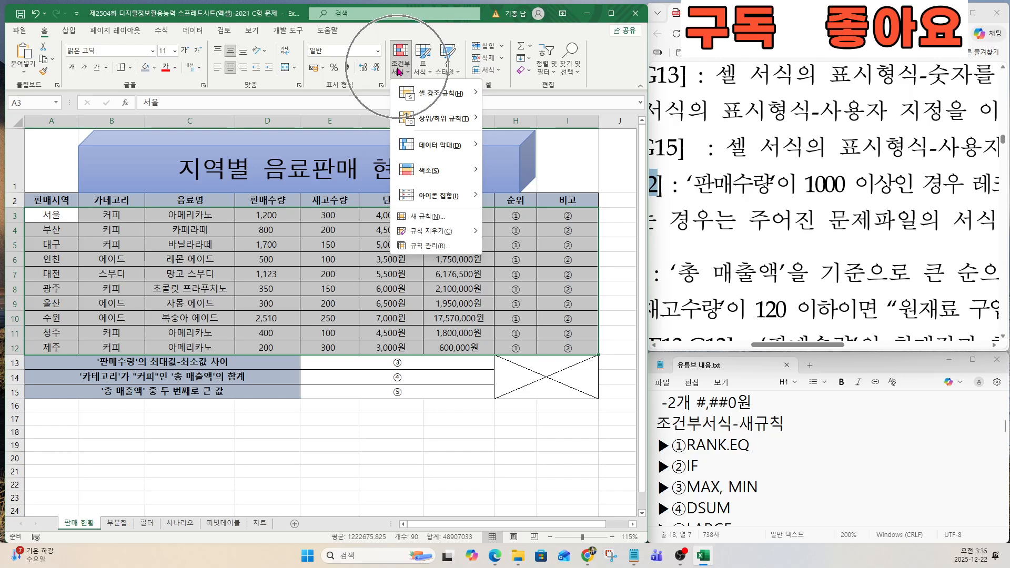
left_click(428, 217)
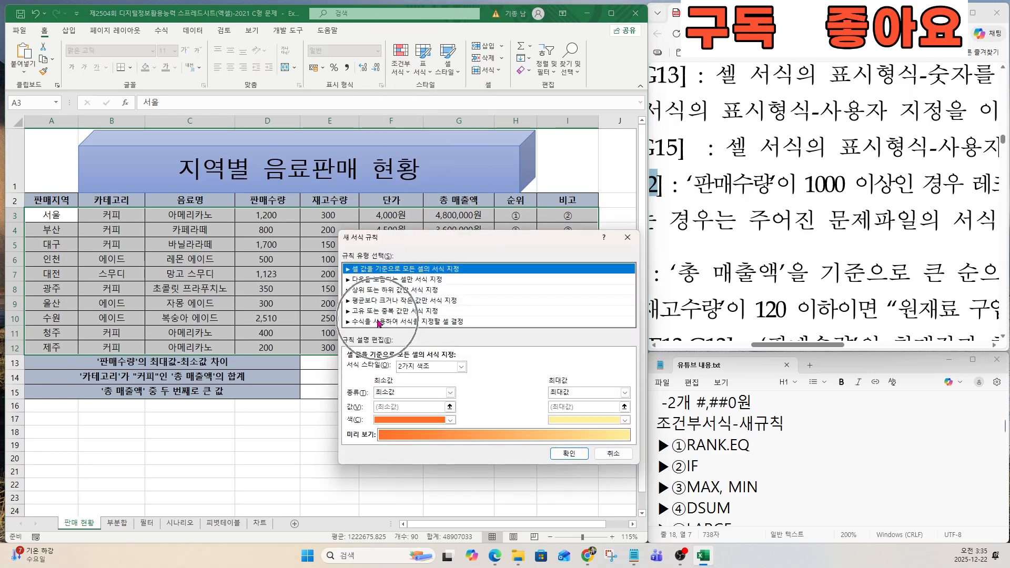
left_click(378, 321)
left_click(373, 368)
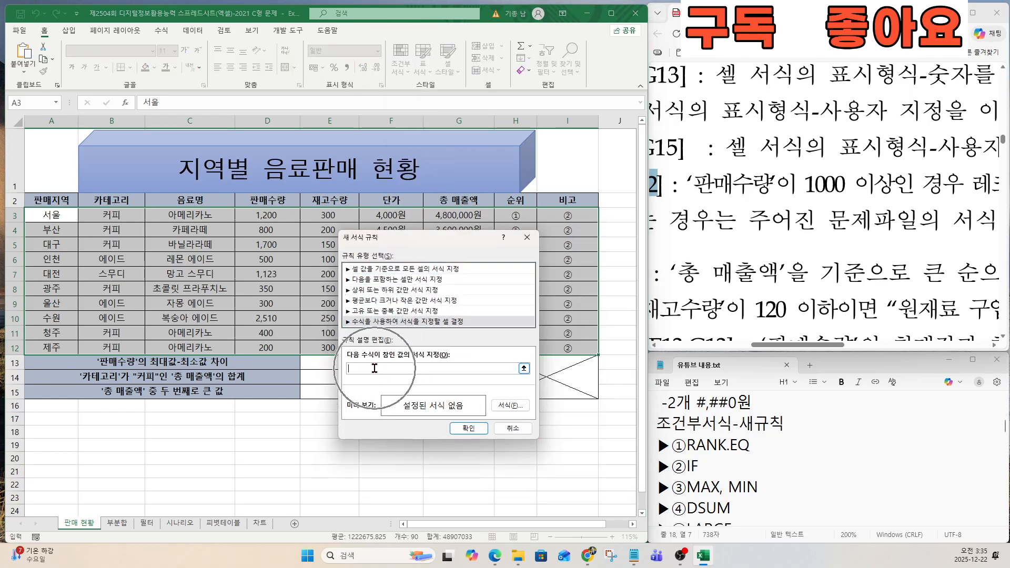
Enter the rule formula =$D3>=1000 so that it matches rows with a 판매수량 of 1000 or more.
left_click_drag(694, 189, 915, 190)
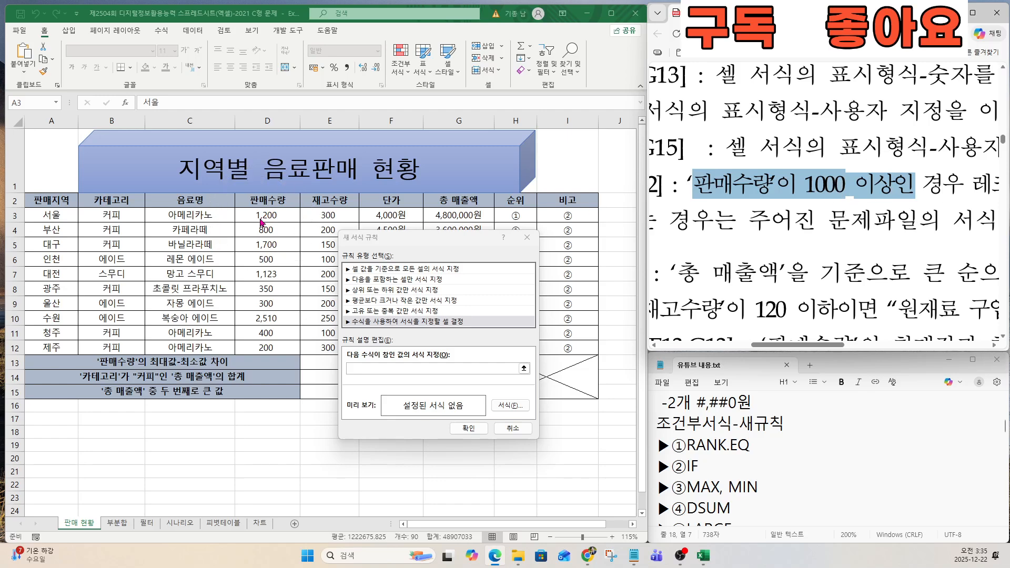
left_click(377, 368)
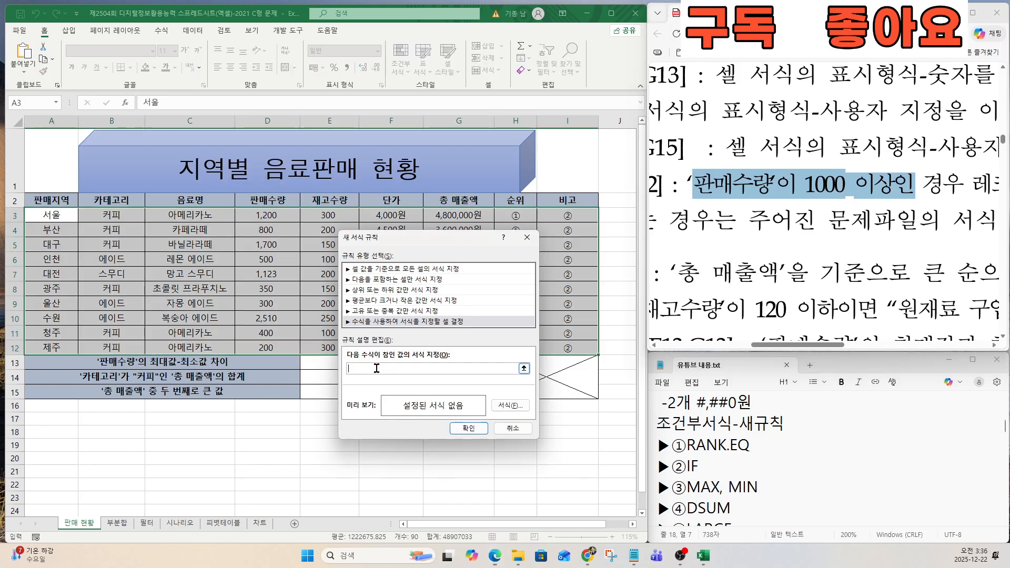
left_click(259, 216)
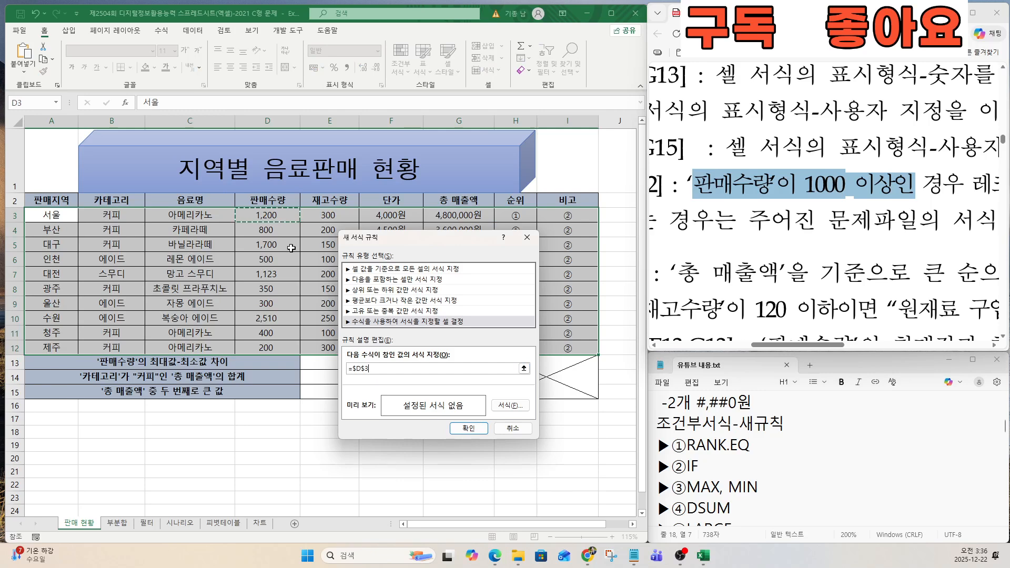
left_click(368, 368)
key("ctrl")
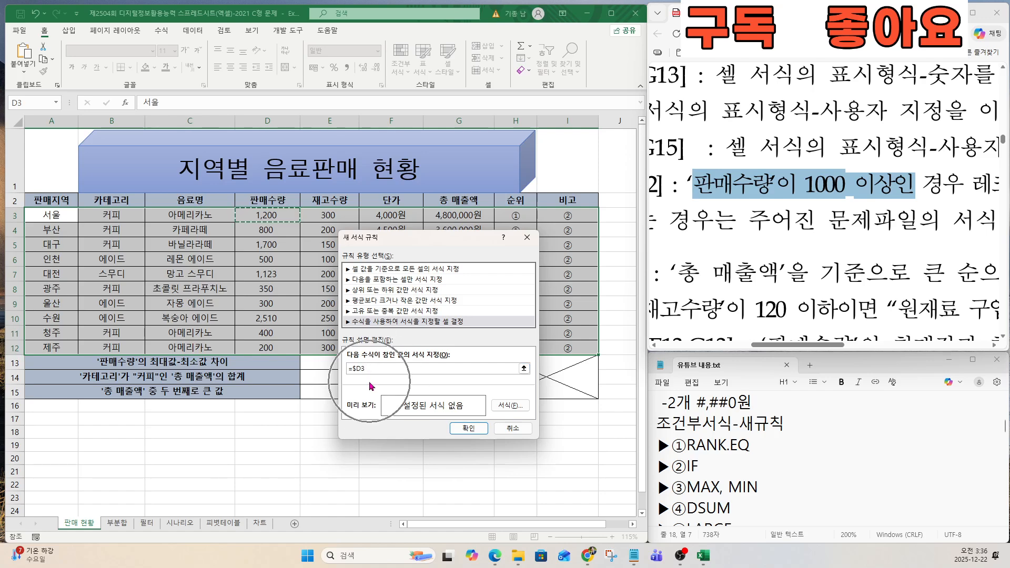
key("ctrl")
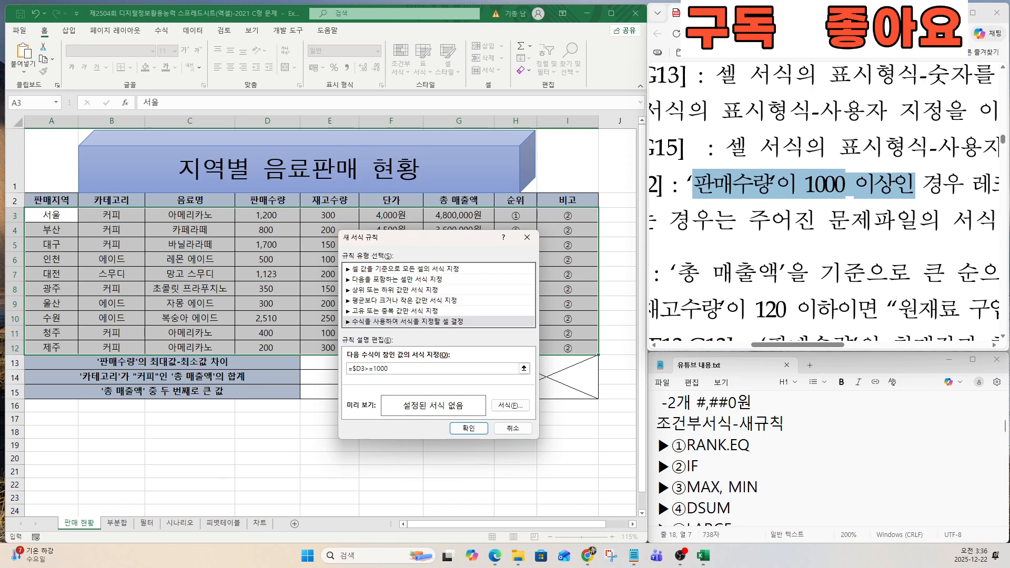
Give the rule the font colour 연한 파랑 and the style 굵은 기울임꼴 as the exam requires, and apply it.
left_click_drag(836, 346, 960, 346)
left_click_drag(678, 185, 903, 191)
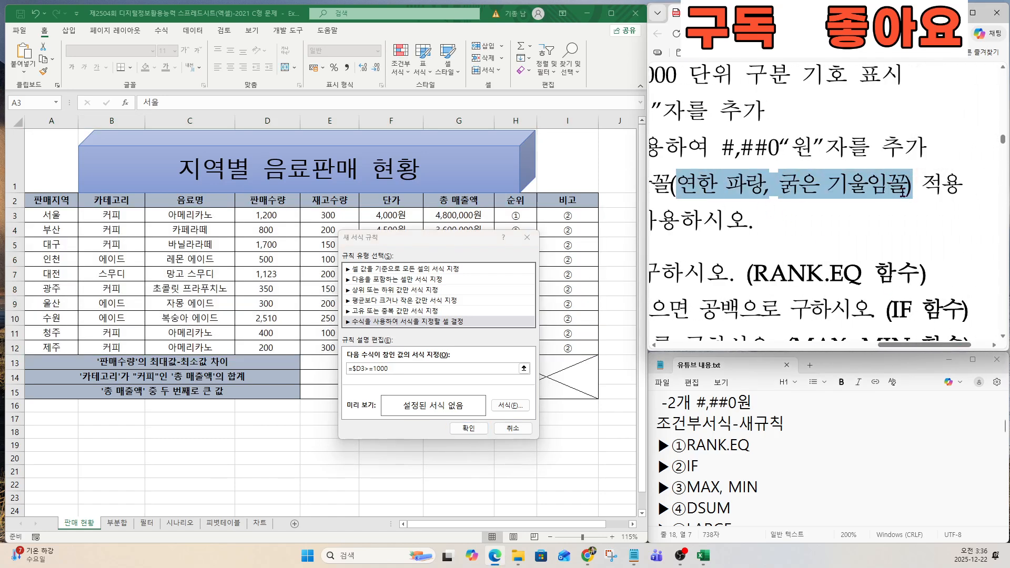
left_click(509, 405)
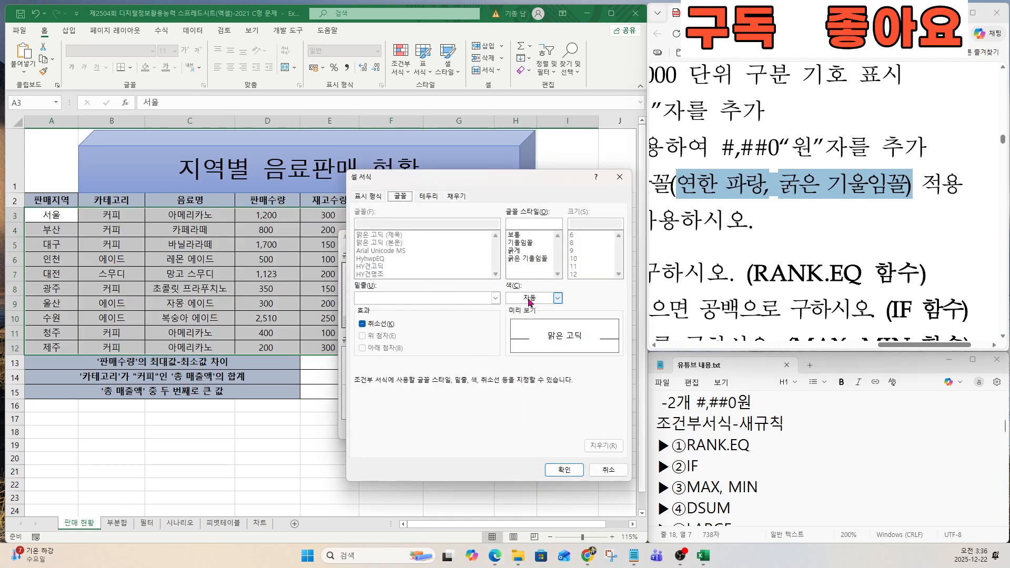
left_click(530, 300)
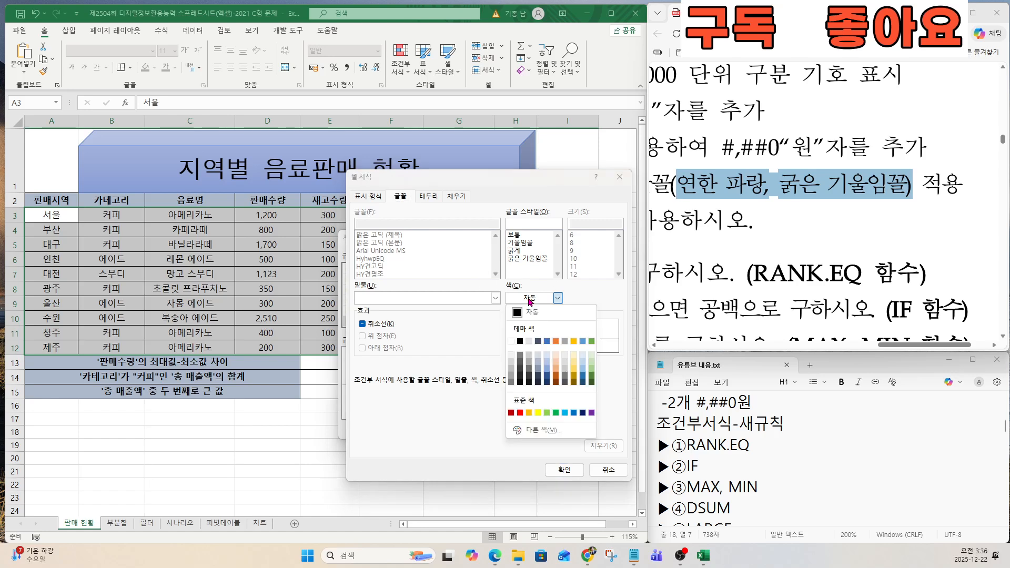
left_click(565, 413)
left_click(519, 258)
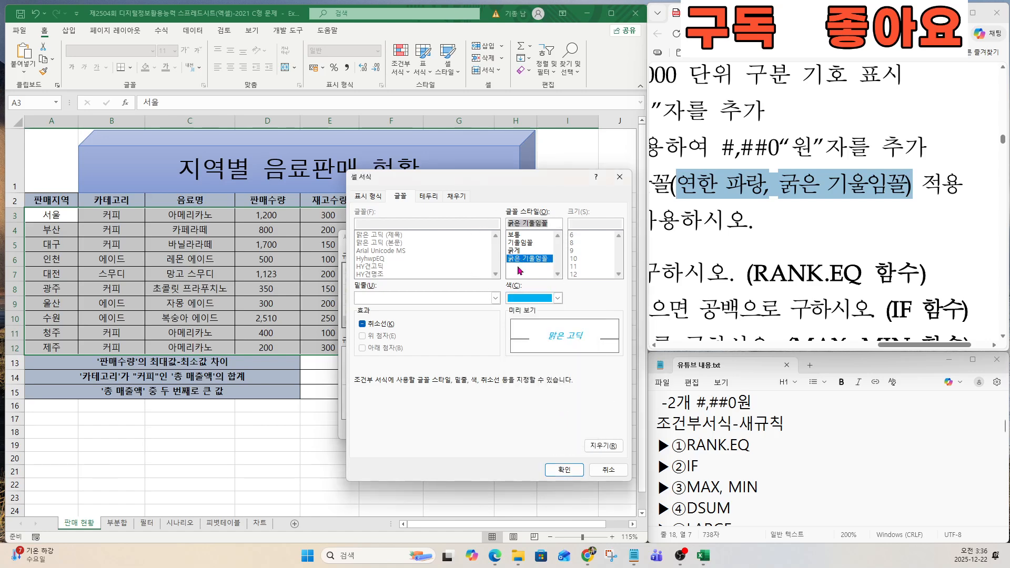
left_click(560, 469)
left_click(470, 428)
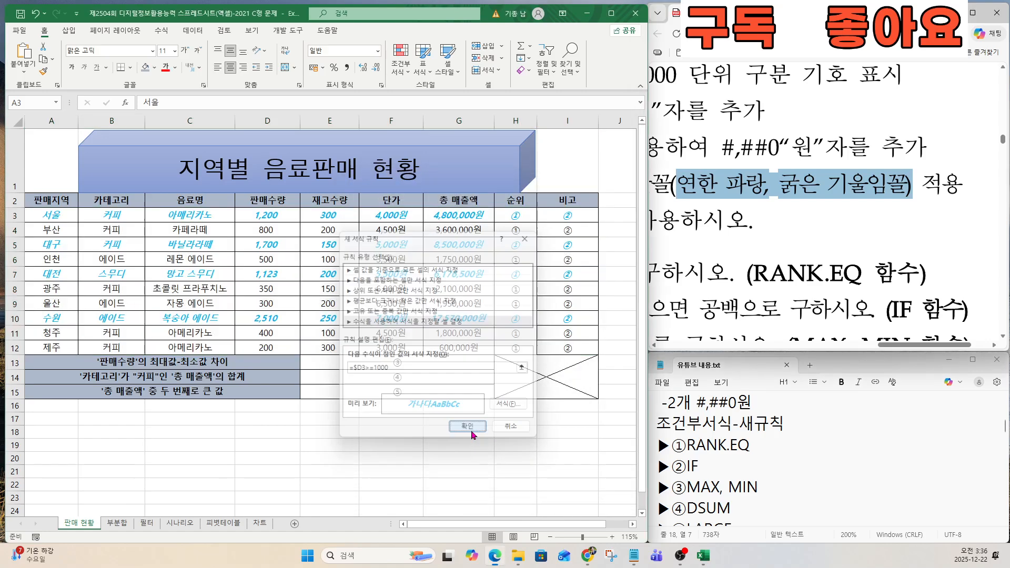
Look through the exam's function tasks ① to ⑤ and match each one with its function in the notes.
left_click_drag(887, 346, 715, 348)
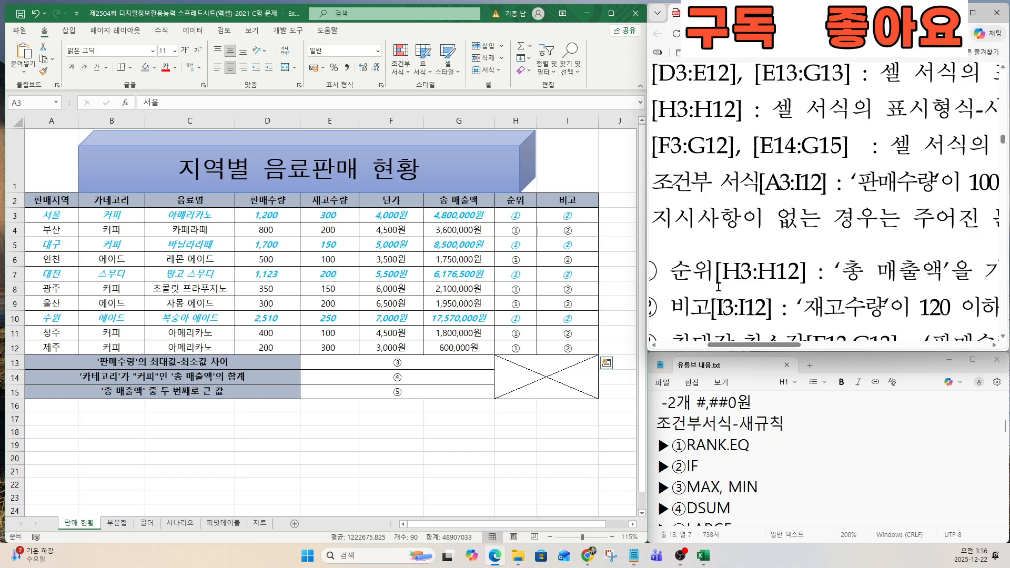
scroll(717, 295, "down", 3)
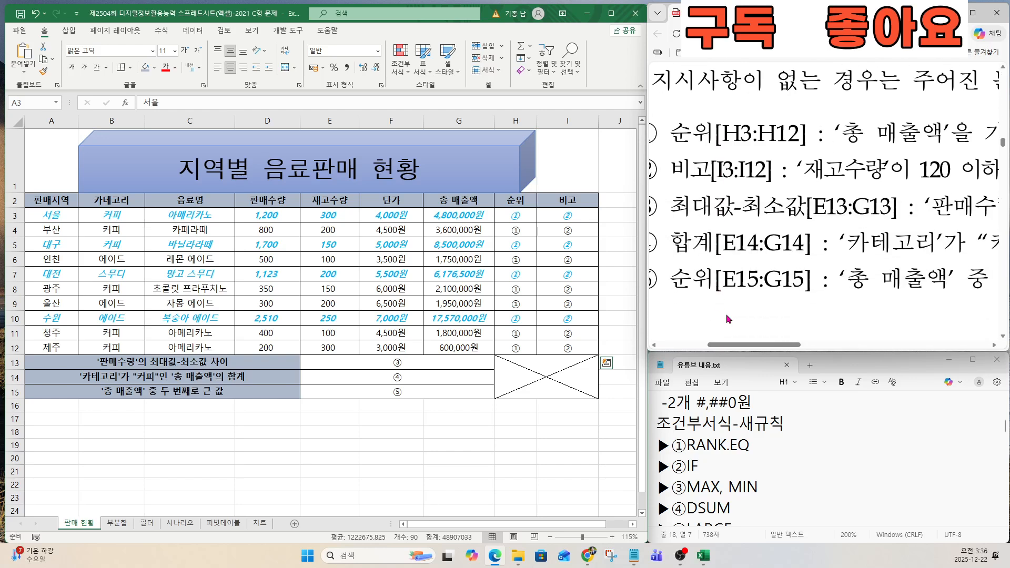
left_click_drag(744, 343, 741, 347)
left_click(716, 423)
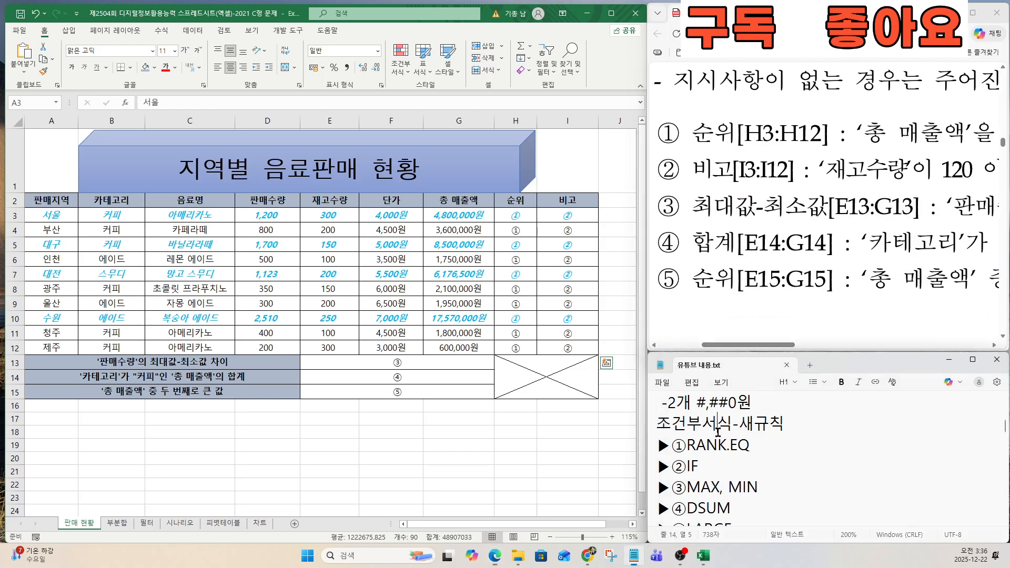
key("Down")
key("Down")
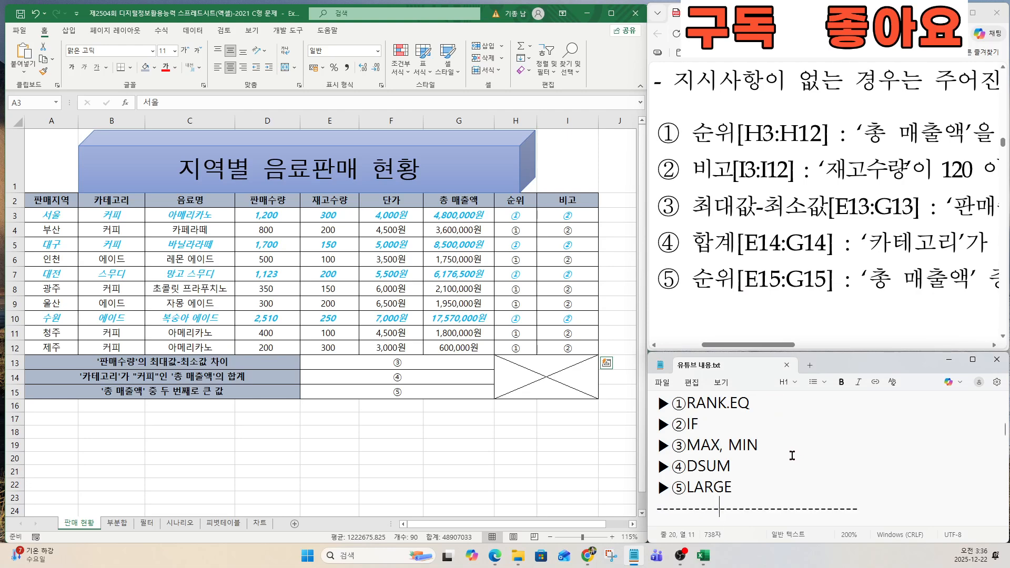
left_click_drag(684, 405, 750, 406)
left_click_drag(690, 424, 708, 426)
left_click_drag(692, 207, 829, 208)
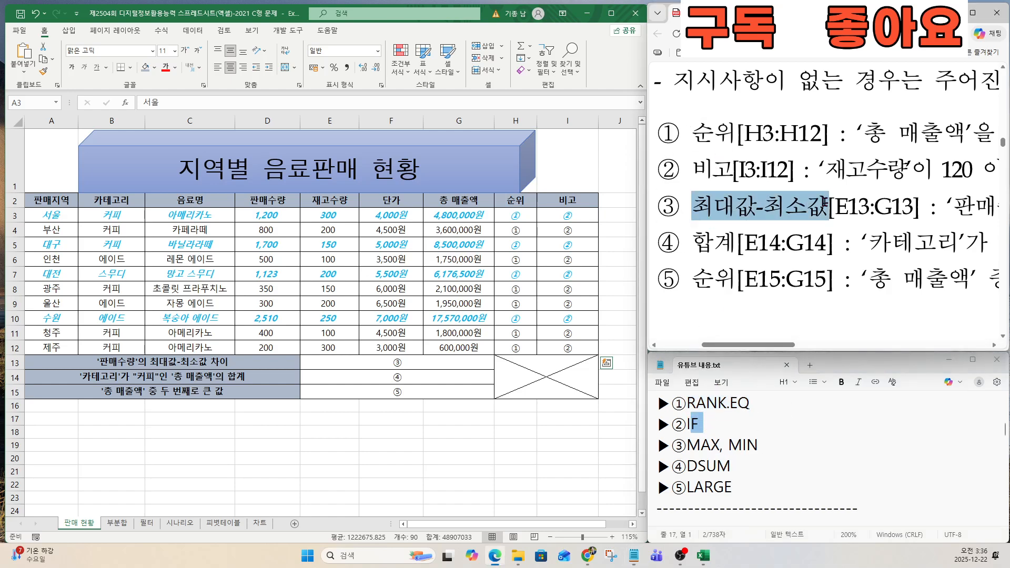
left_click_drag(693, 446, 759, 446)
left_click_drag(692, 243, 769, 243)
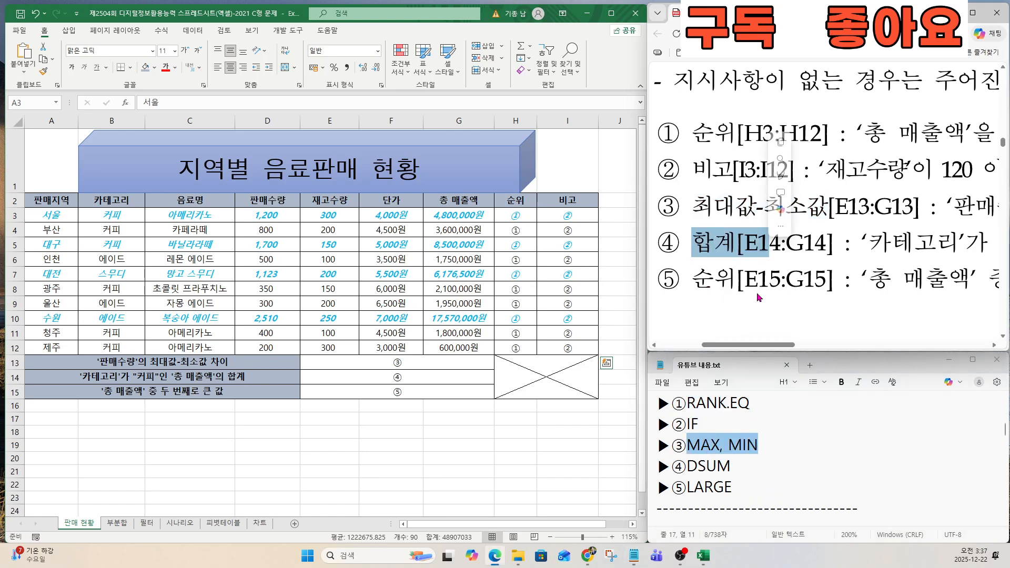
left_click_drag(687, 466, 731, 466)
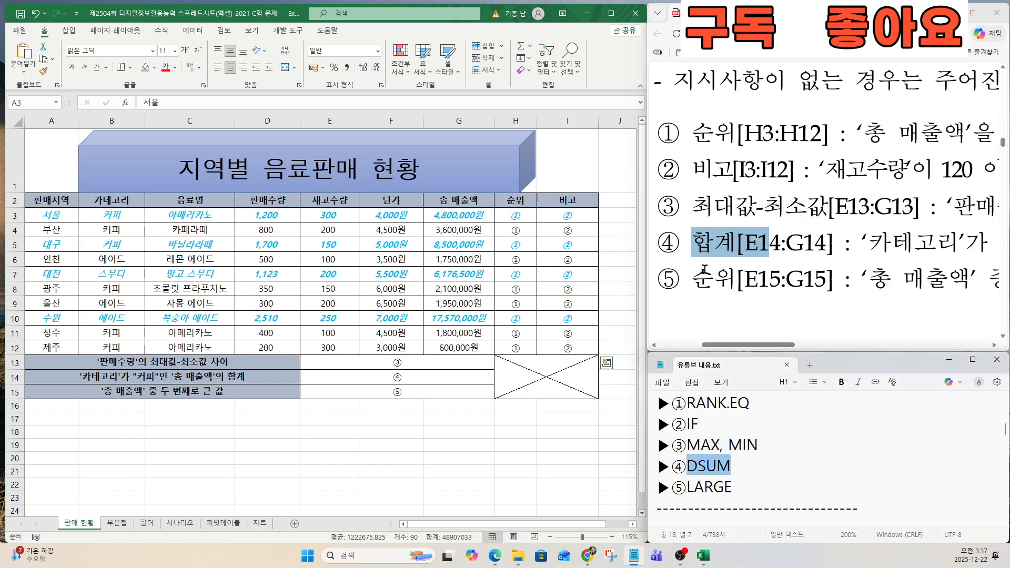
left_click_drag(693, 277, 744, 279)
left_click_drag(688, 487, 744, 488)
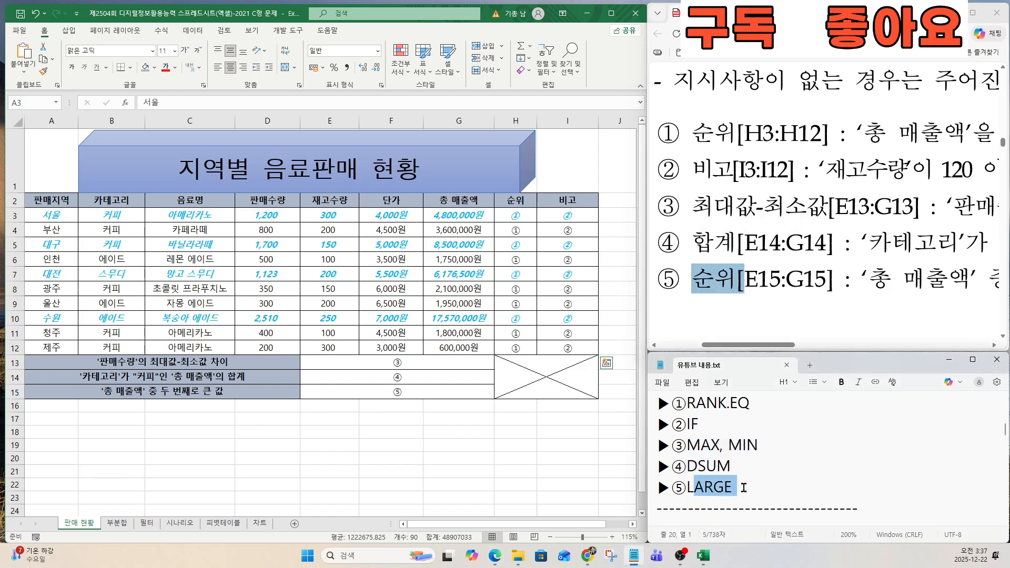
left_click(744, 488)
Start a RANK.EQ formula in the first rank cell H3 and open its function arguments clear of the table.
left_click(518, 214)
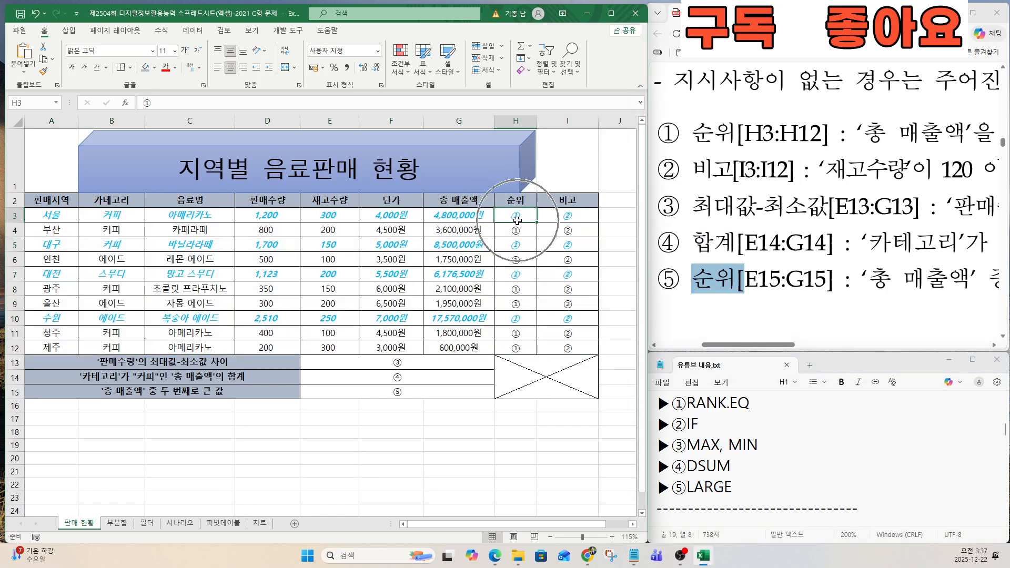
type("=")
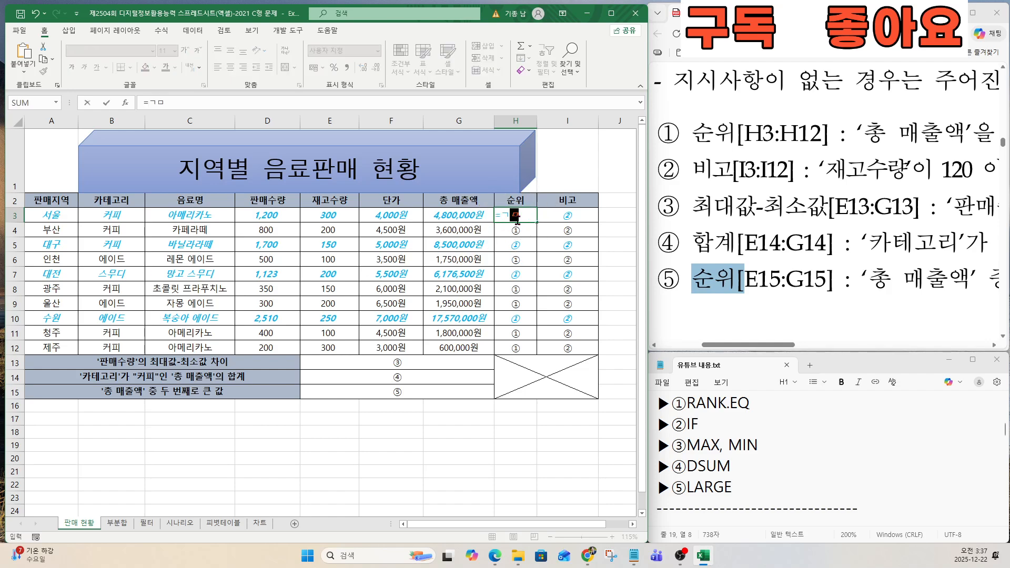
type("RANK")
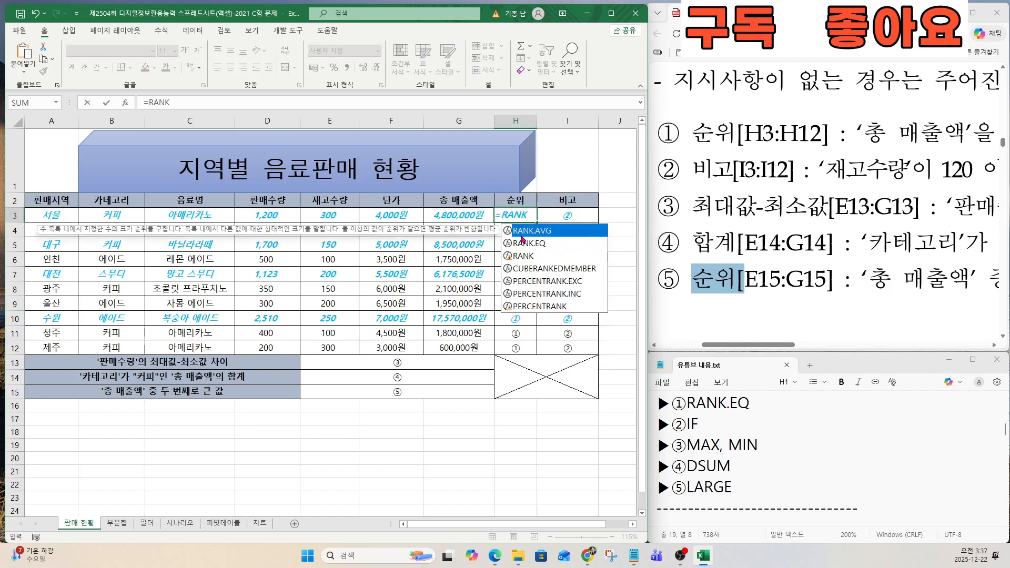
double_click(520, 243)
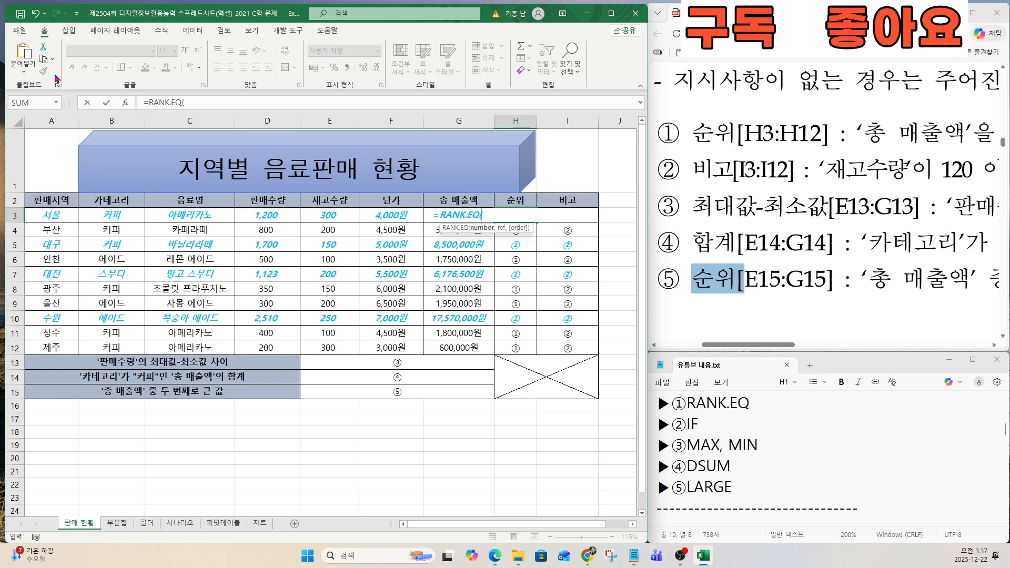
left_click(126, 102)
left_click_drag(430, 235, 597, 376)
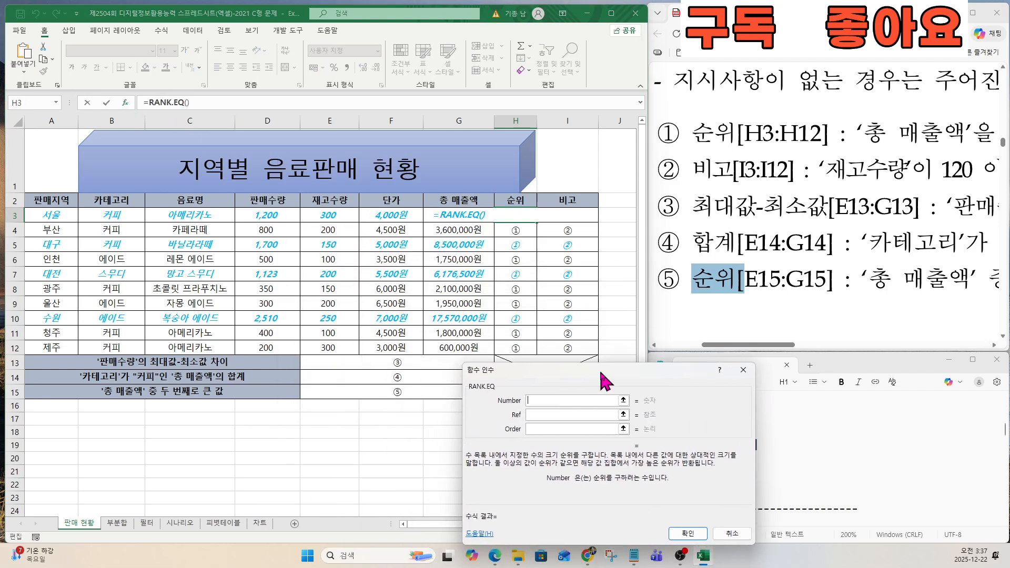
Check how task ① wants the 총 매출액 ranked and set the RANK.EQ Number argument to G3.
left_click_drag(864, 132, 965, 134)
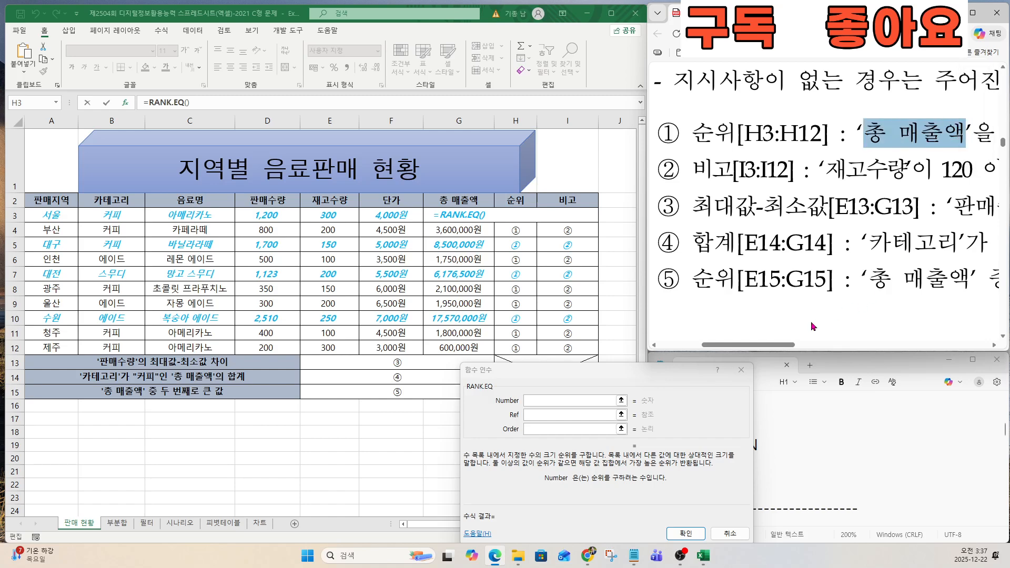
left_click_drag(789, 344, 849, 348)
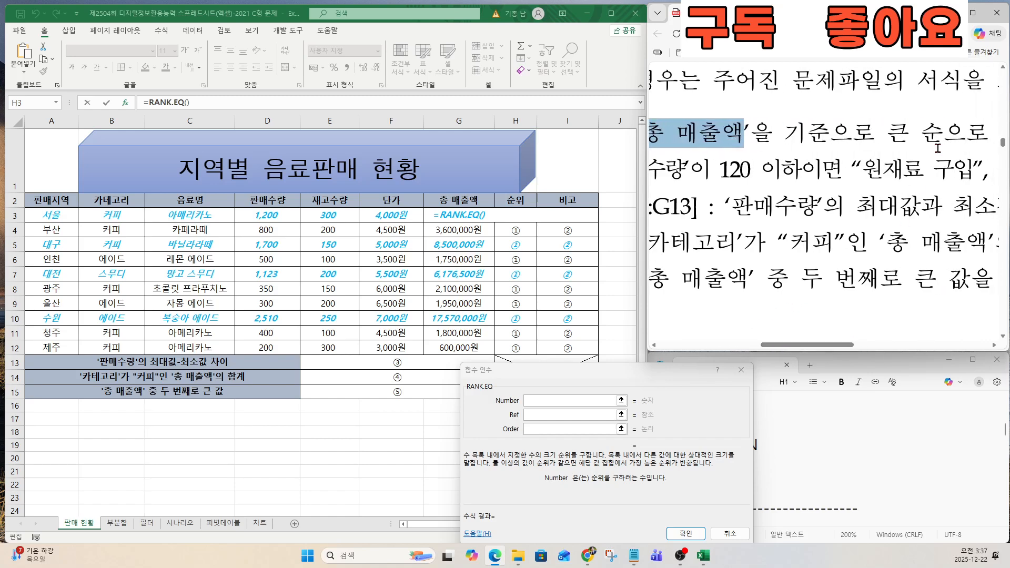
left_click_drag(942, 134, 679, 134)
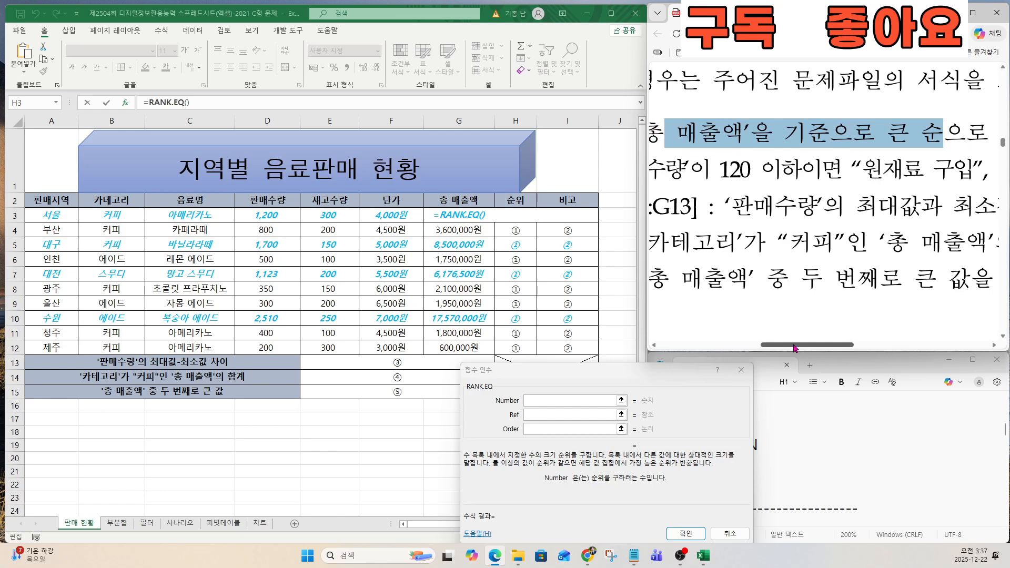
left_click_drag(796, 347, 793, 347)
left_click(562, 401)
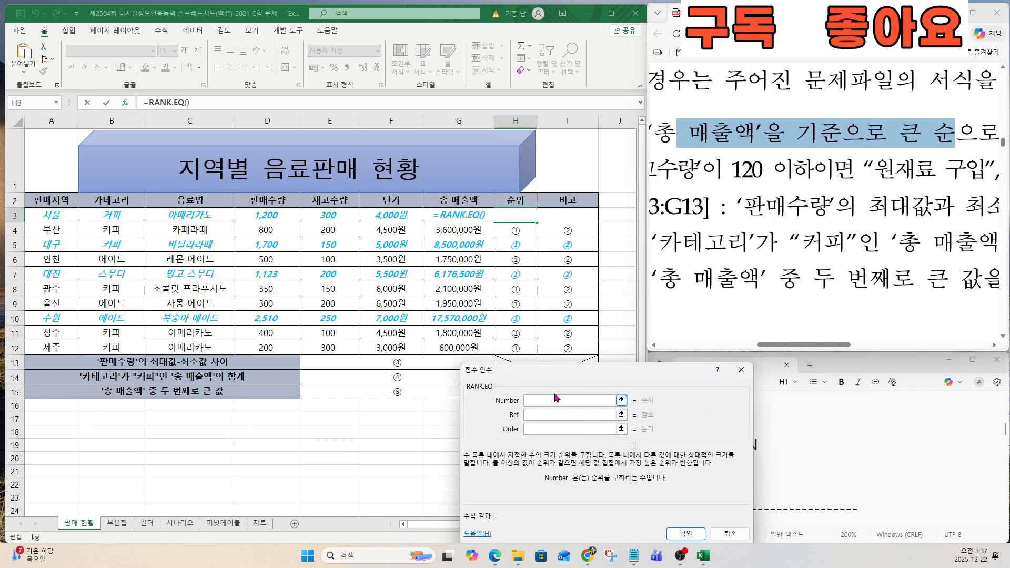
left_click(460, 214)
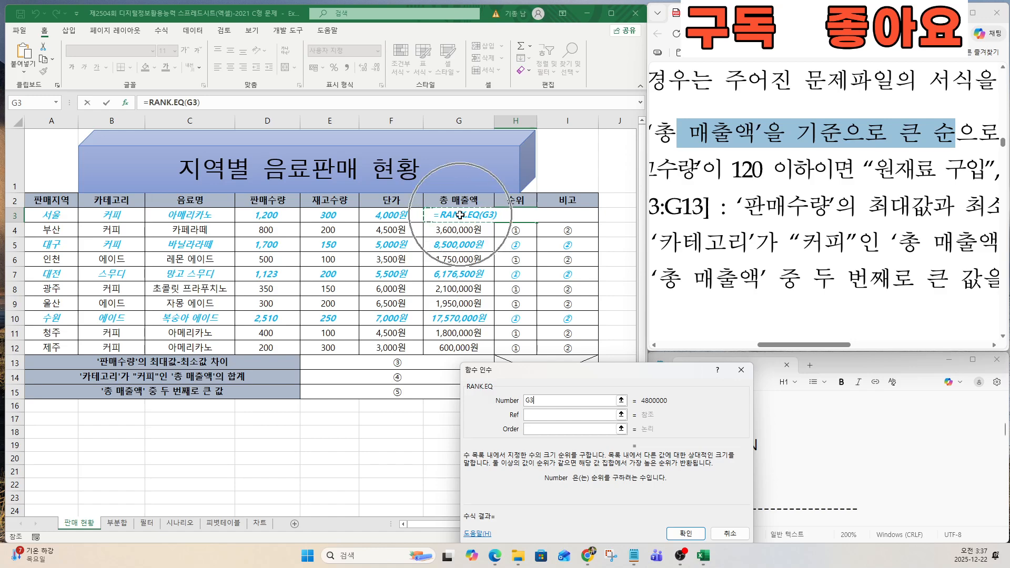
Set the RANK.EQ Ref argument to the 총 매출액 range as the absolute reference $G$3:$G$12.
left_click(537, 415)
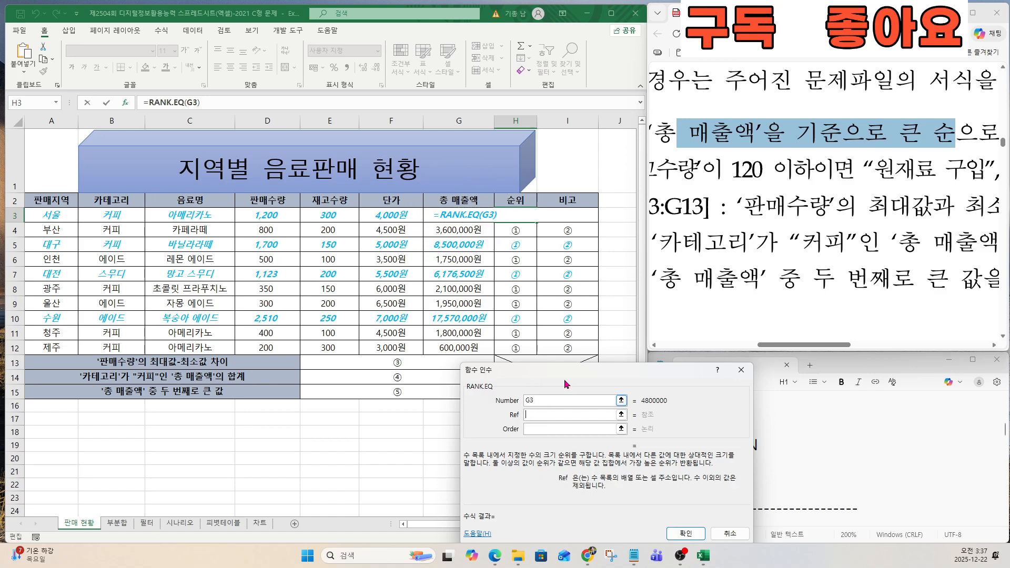
left_click_drag(562, 371, 653, 285)
left_click_drag(447, 215, 449, 346)
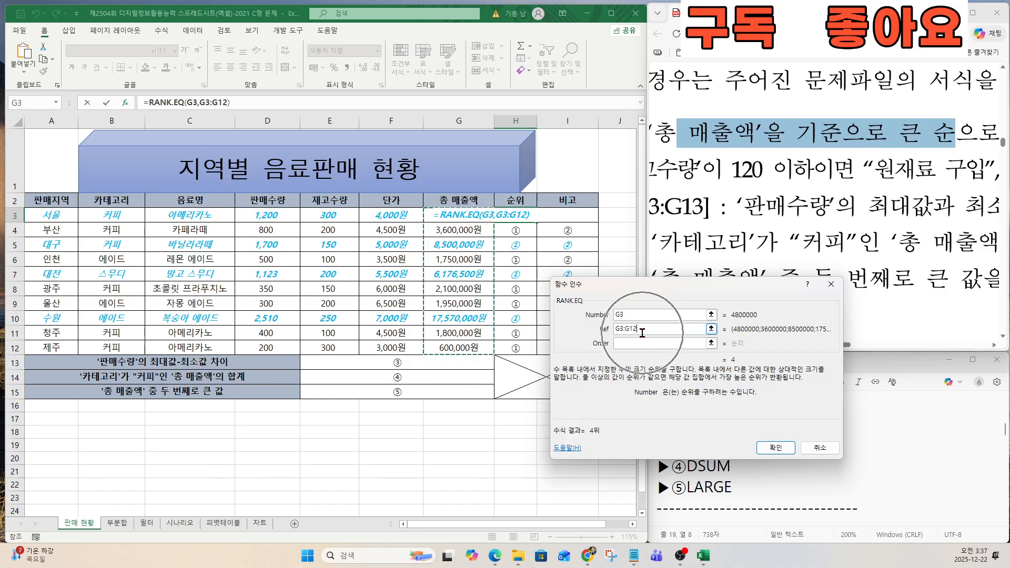
key("F4")
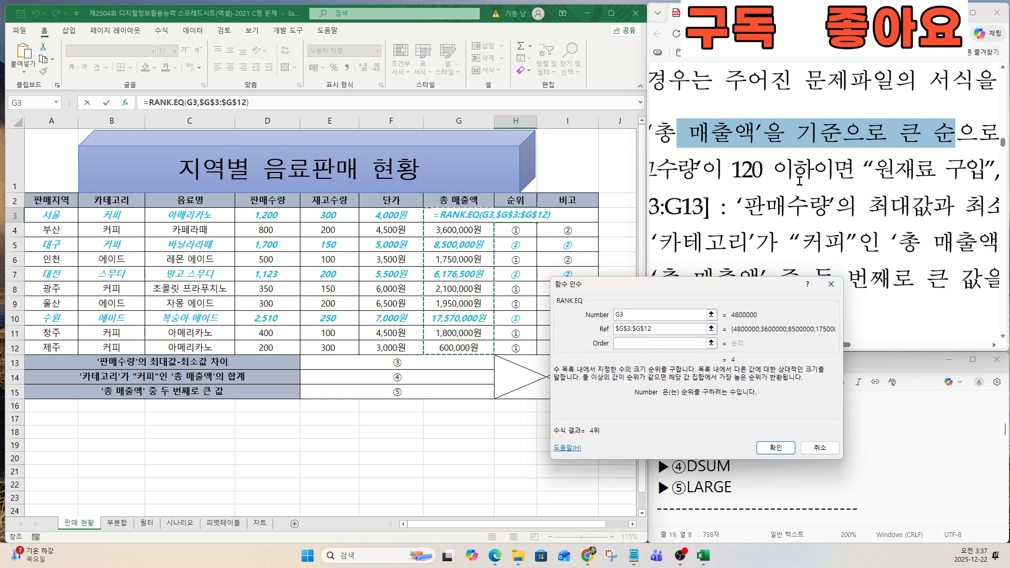
Set the RANK.EQ Order to 0 for descending ranking, accept the formula and fill it down through H12.
left_click(641, 344)
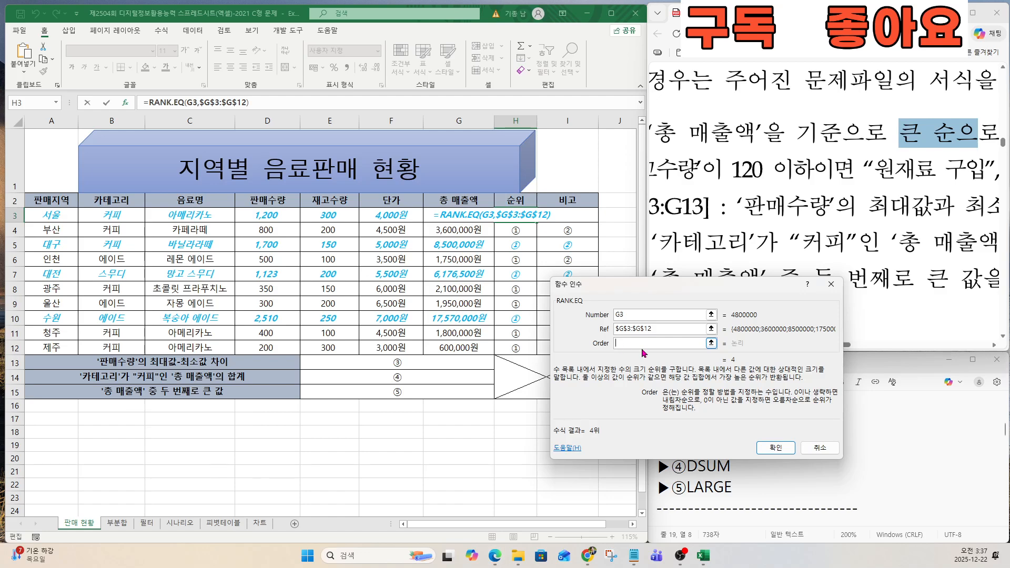
type("0")
left_click(774, 447)
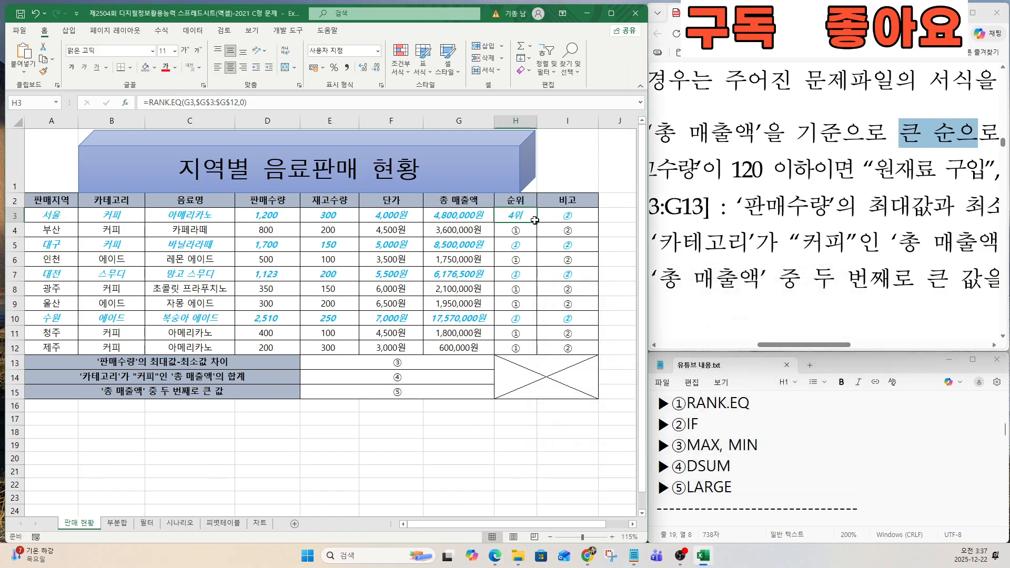
left_click_drag(537, 222, 532, 354)
Start an IF formula in the first 비고 cell I3 and open its function arguments clear of the 재고수량 cell.
left_click(563, 213)
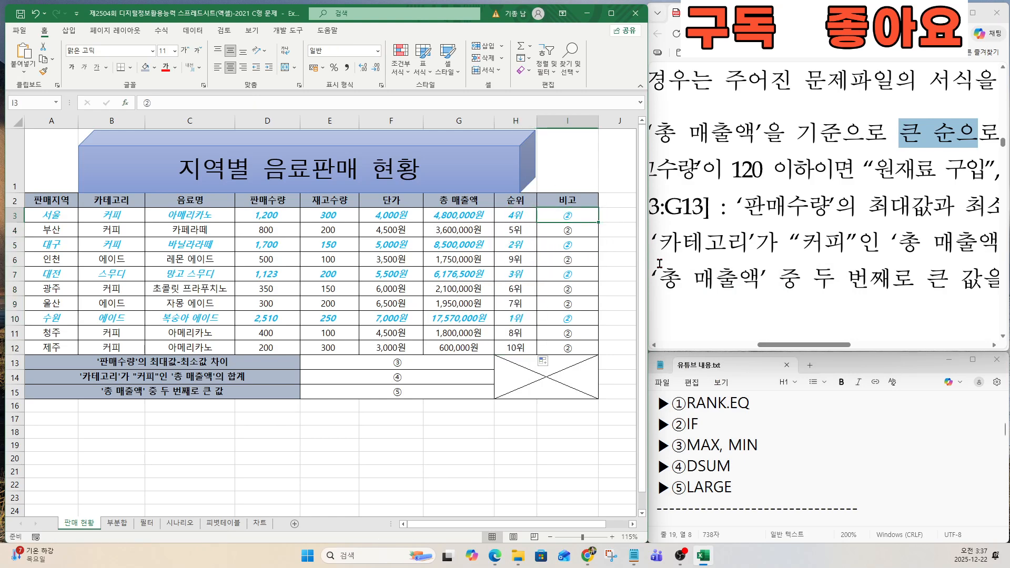
left_click(802, 342)
left_click_drag(784, 346, 731, 345)
left_click(566, 213)
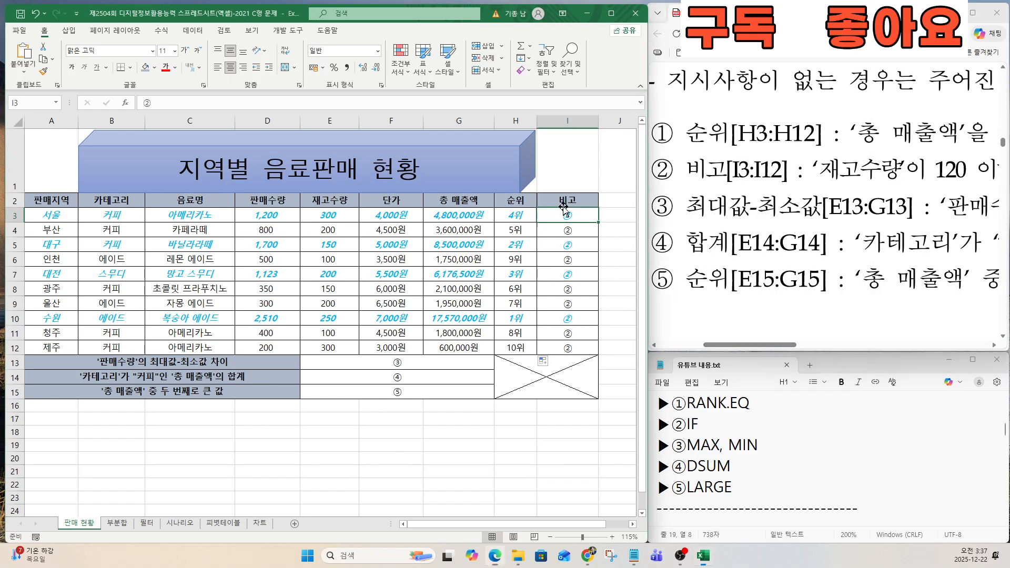
type("=IF")
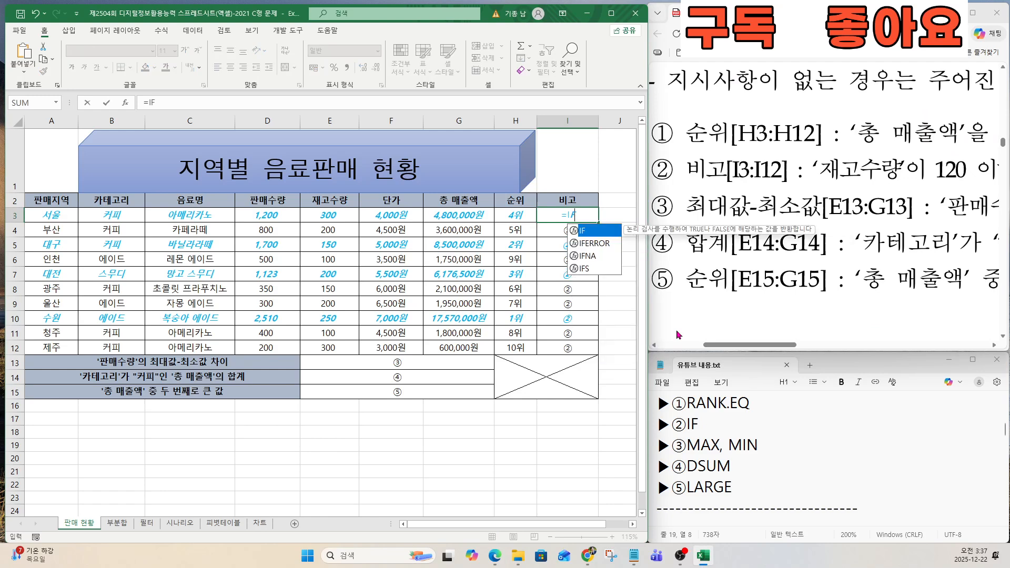
double_click(589, 230)
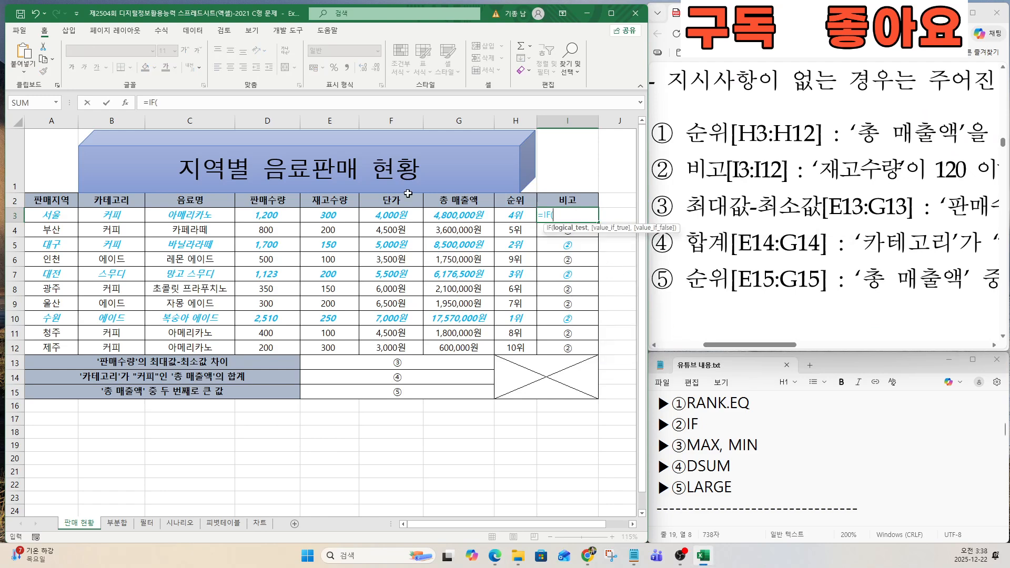
left_click(125, 102)
left_click_drag(604, 302, 395, 303)
Following task ②, set the IF logical test to E3<=120 so that it checks the 재고수량.
double_click(818, 172)
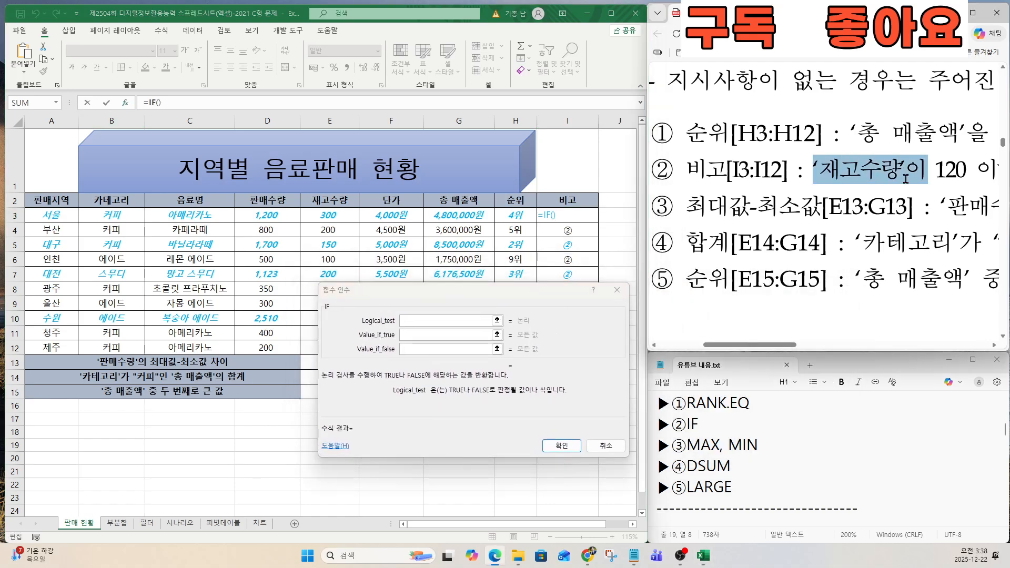
left_click(425, 315)
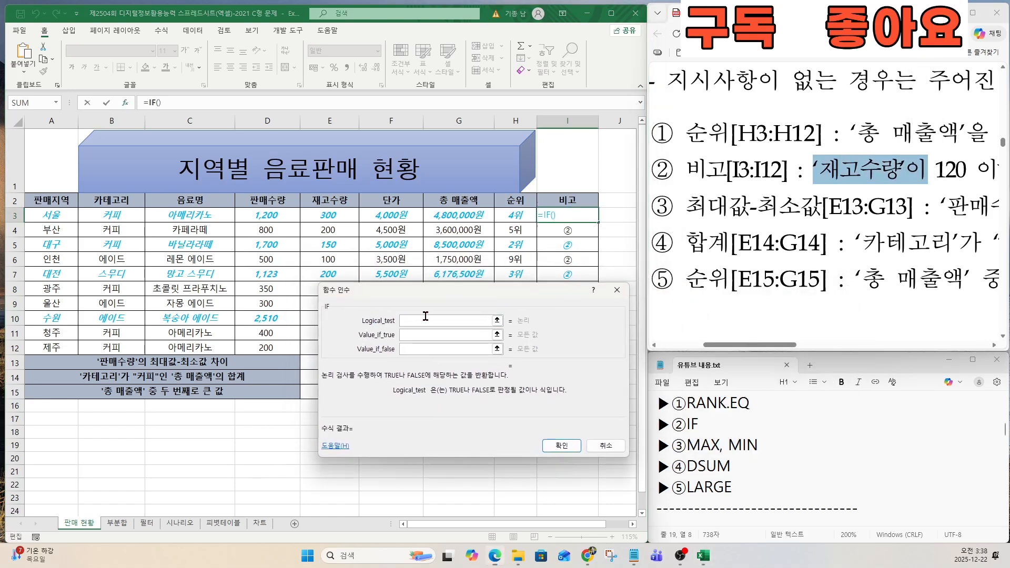
left_click(317, 216)
left_click_drag(794, 344, 817, 345)
left_click(818, 178)
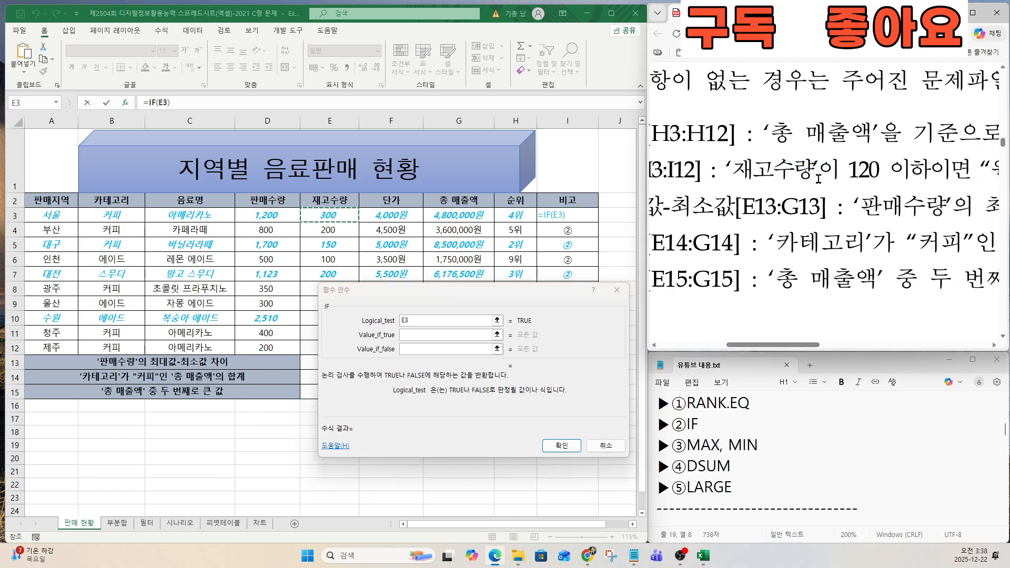
left_click_drag(835, 167, 951, 174)
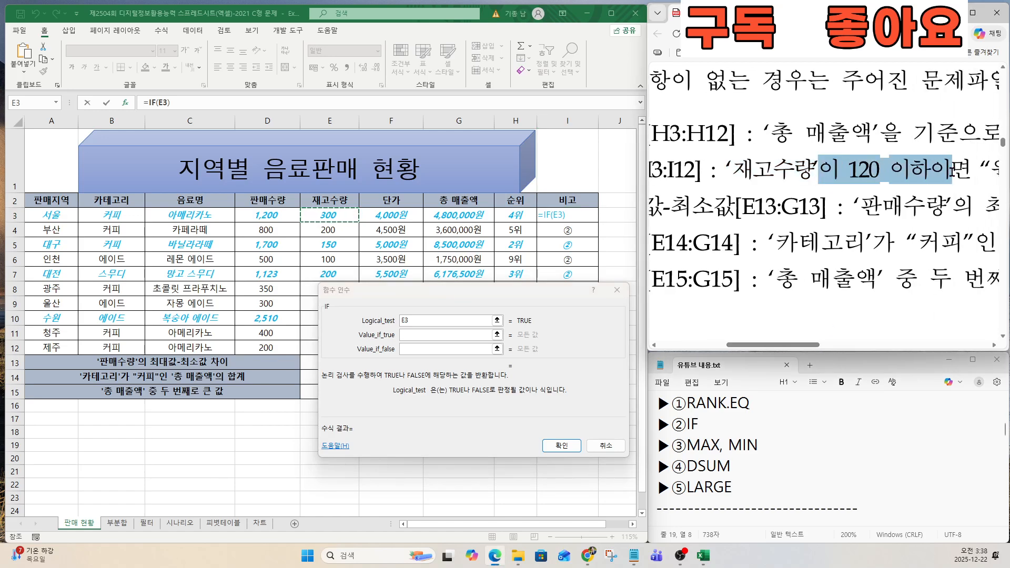
left_click(433, 321)
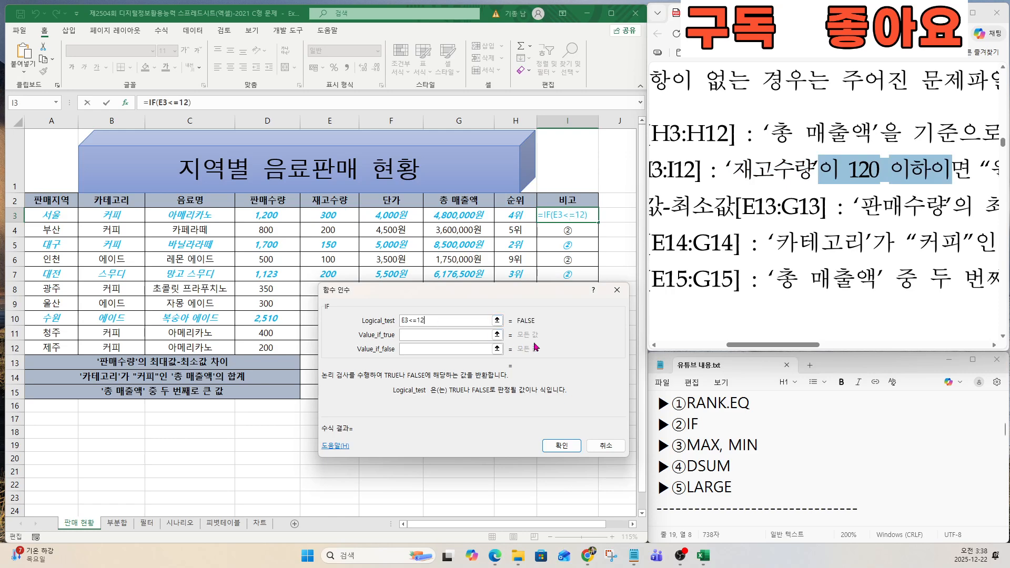
Read the results task ② asks for and enter 원재료 구입 as the IF function's value if true.
left_click_drag(819, 346, 896, 349)
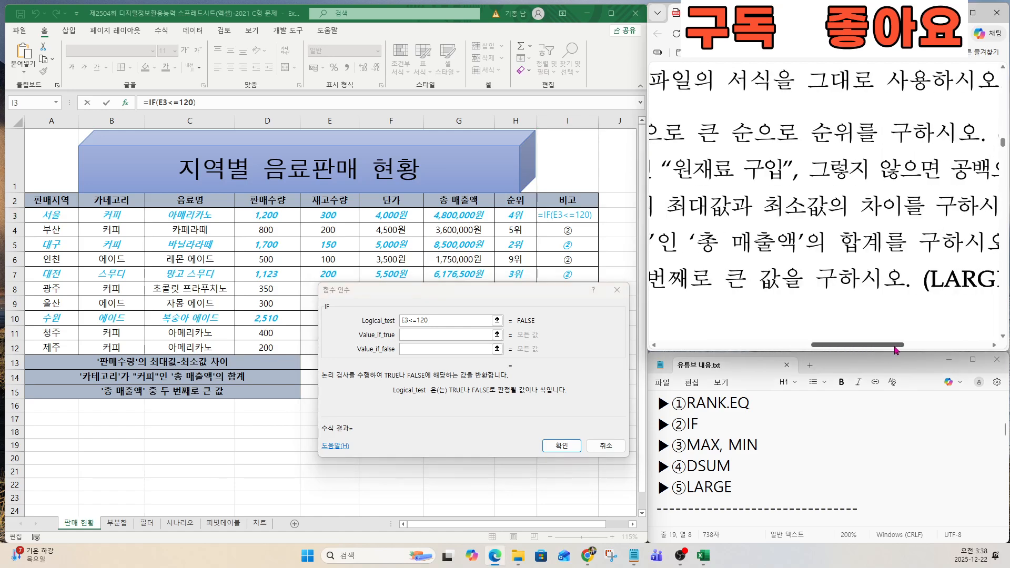
left_click_drag(661, 169, 992, 170)
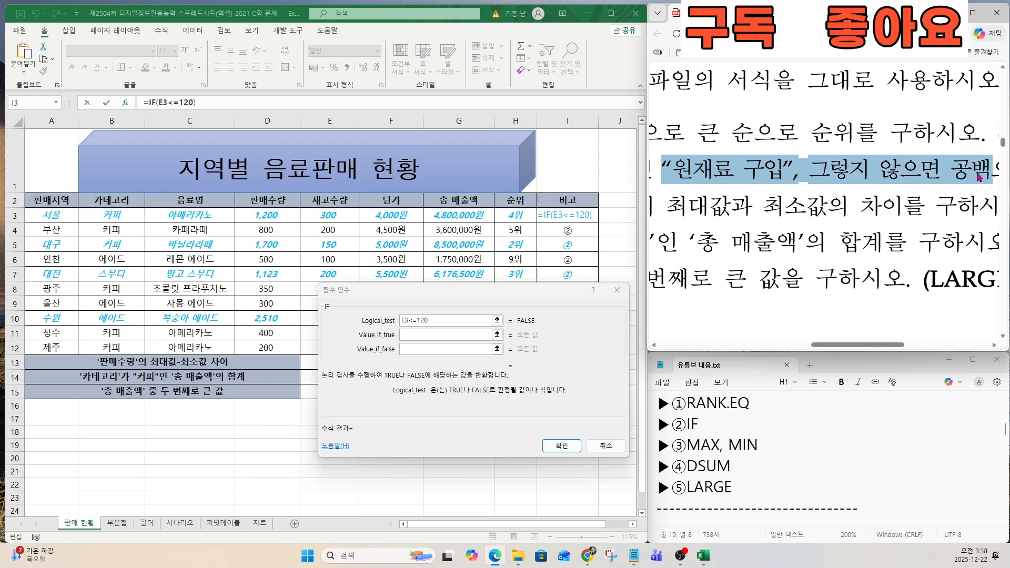
left_click(420, 332)
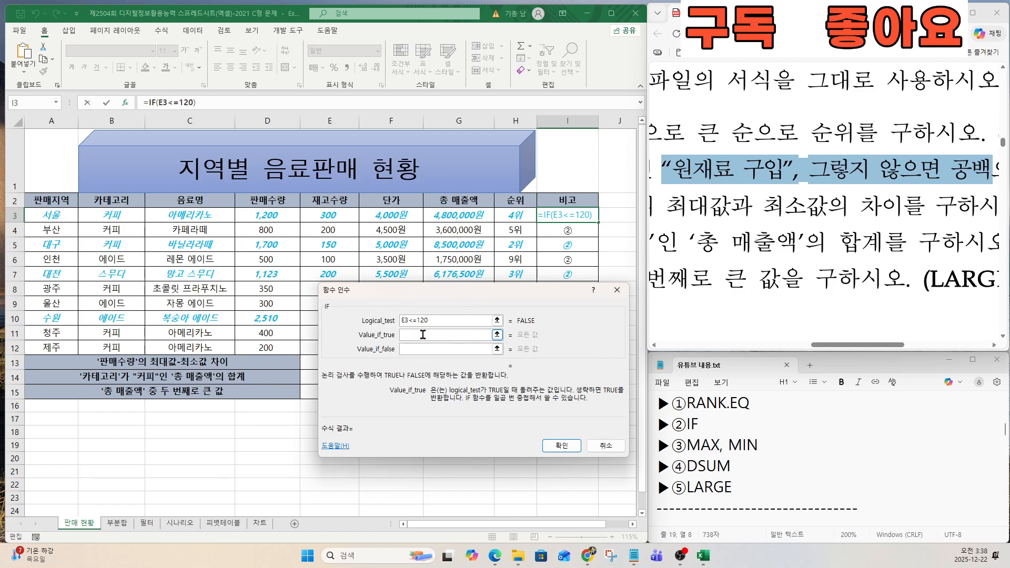
type("D")
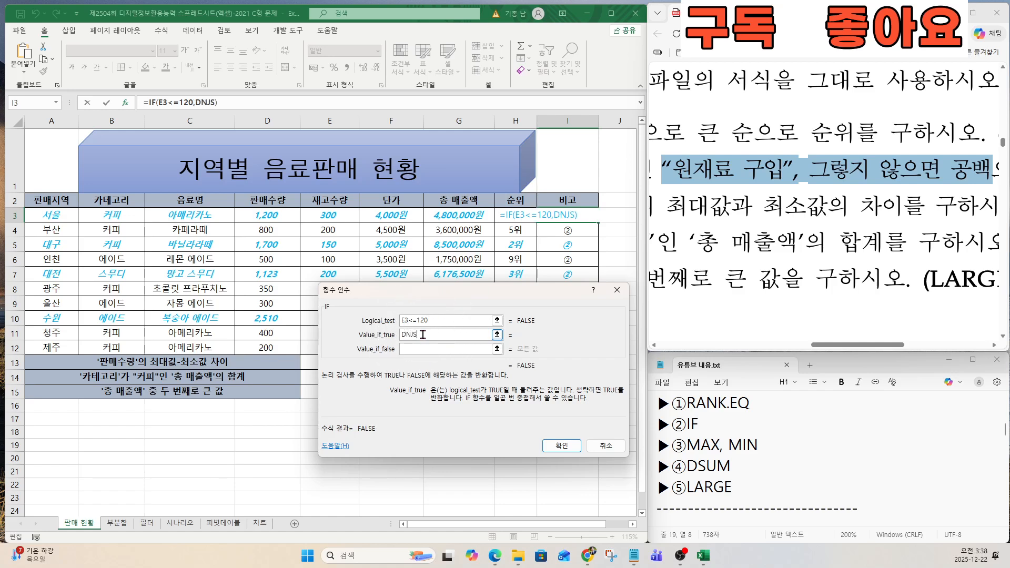
key("BackSpace")
key("Hangul")
type("원재료 구입")
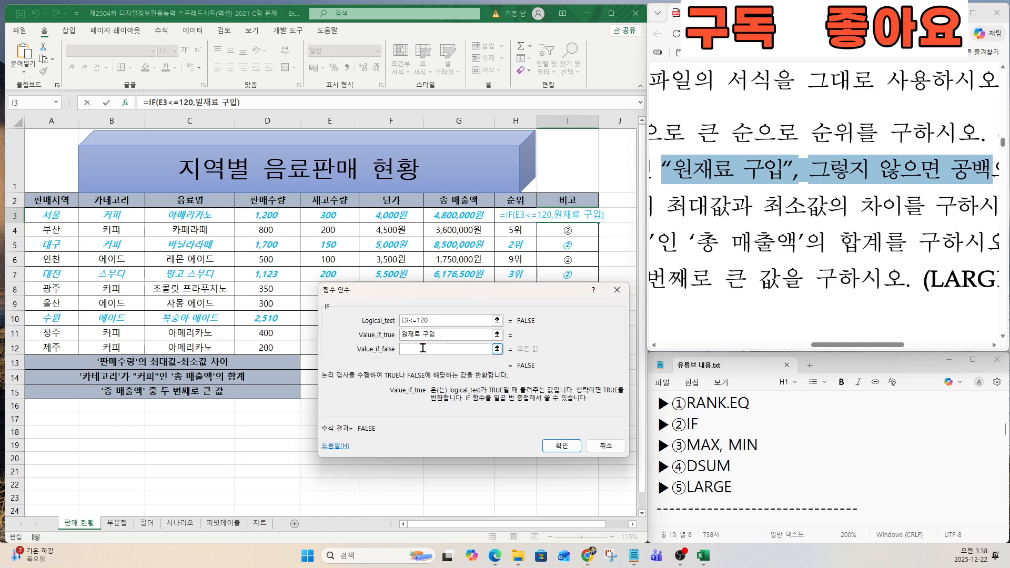
Set the IF function's value if false to an empty string "", accept the formula and fill it down through I12.
left_click(422, 347)
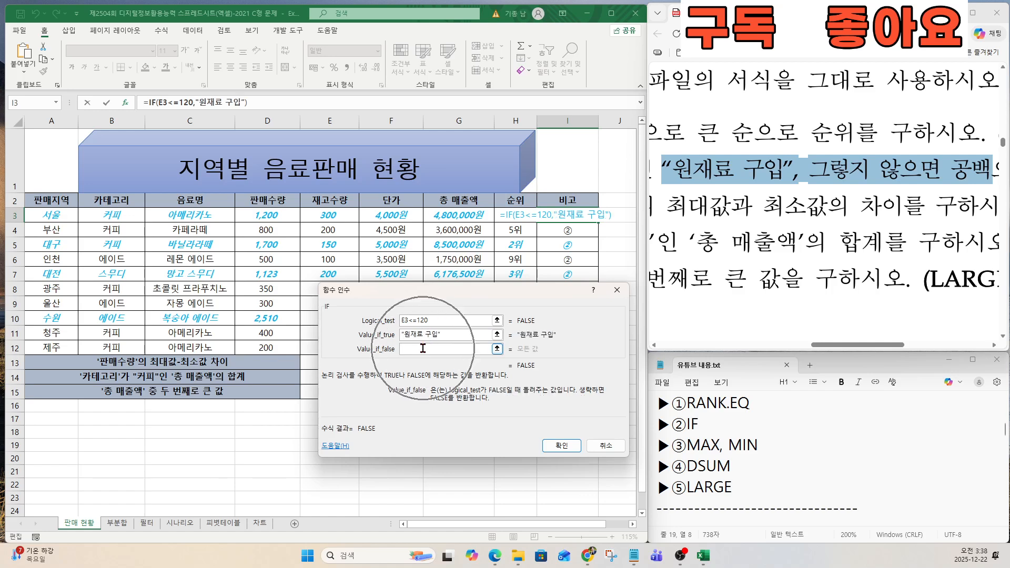
type("\"")
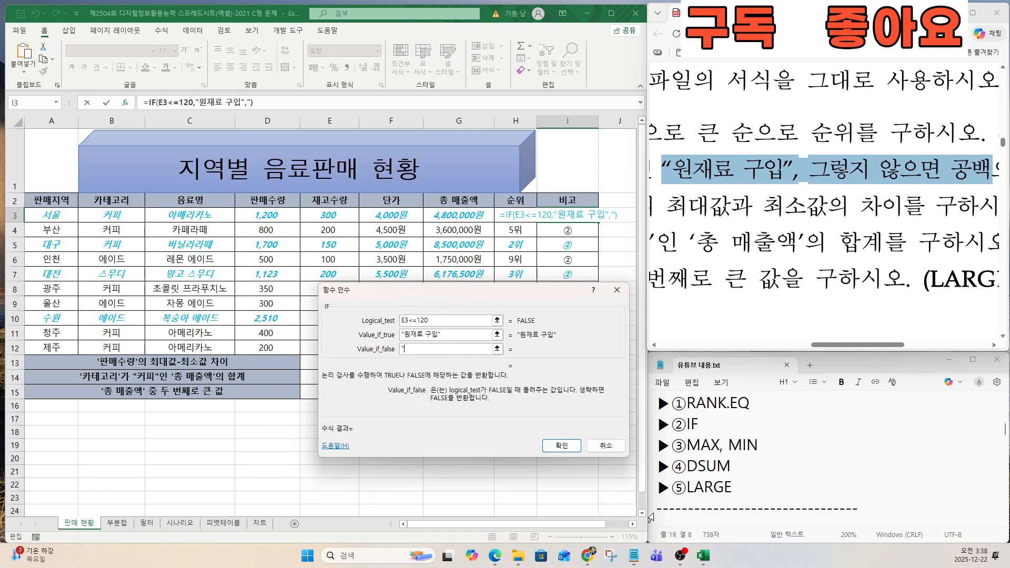
left_click(562, 446)
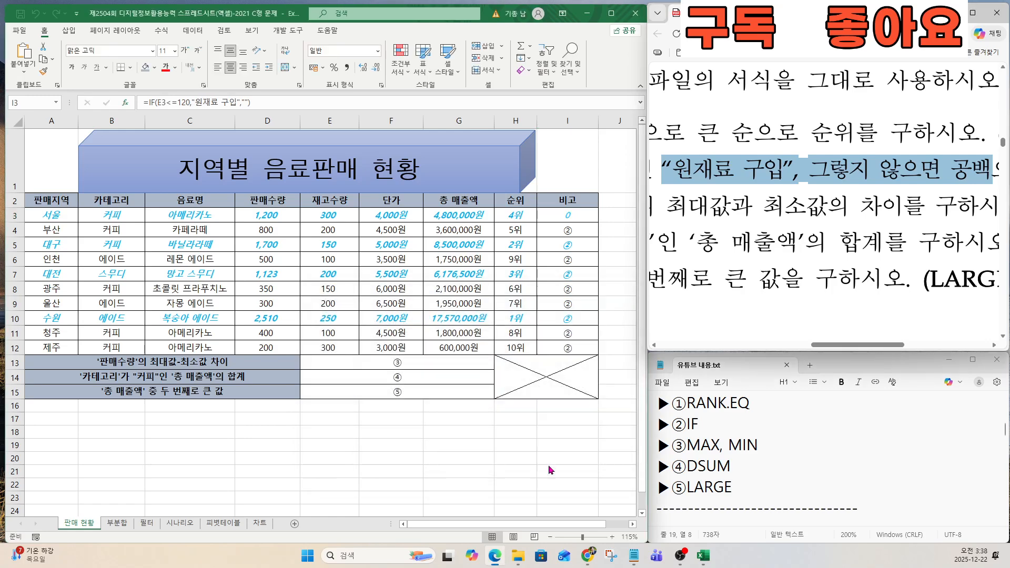
left_click_drag(598, 222, 598, 351)
Match task ③ with its functions in the notes, start a MAX formula in the merged cell E13 and open its function arguments.
left_click_drag(826, 348, 720, 350)
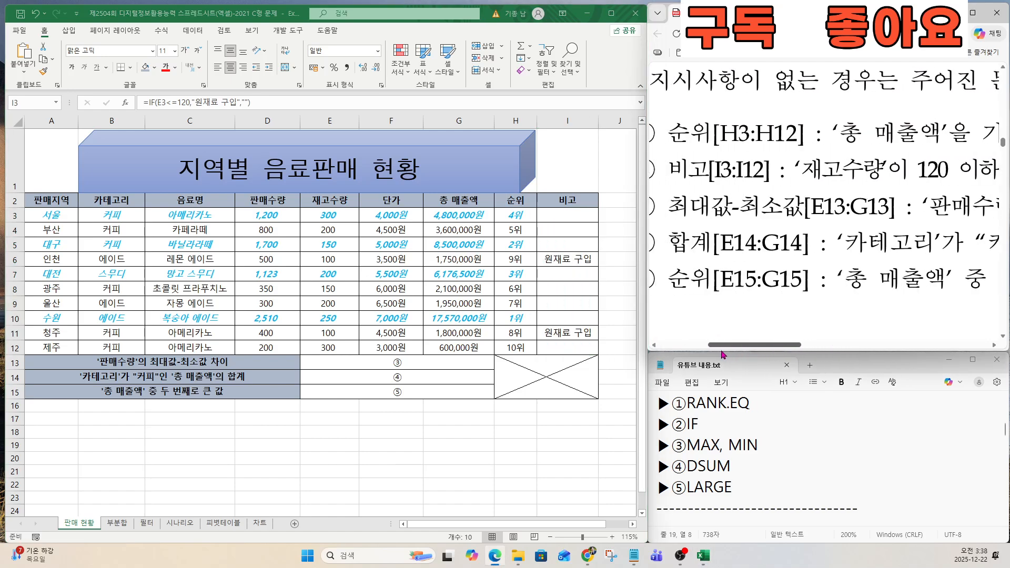
left_click_drag(669, 209, 888, 208)
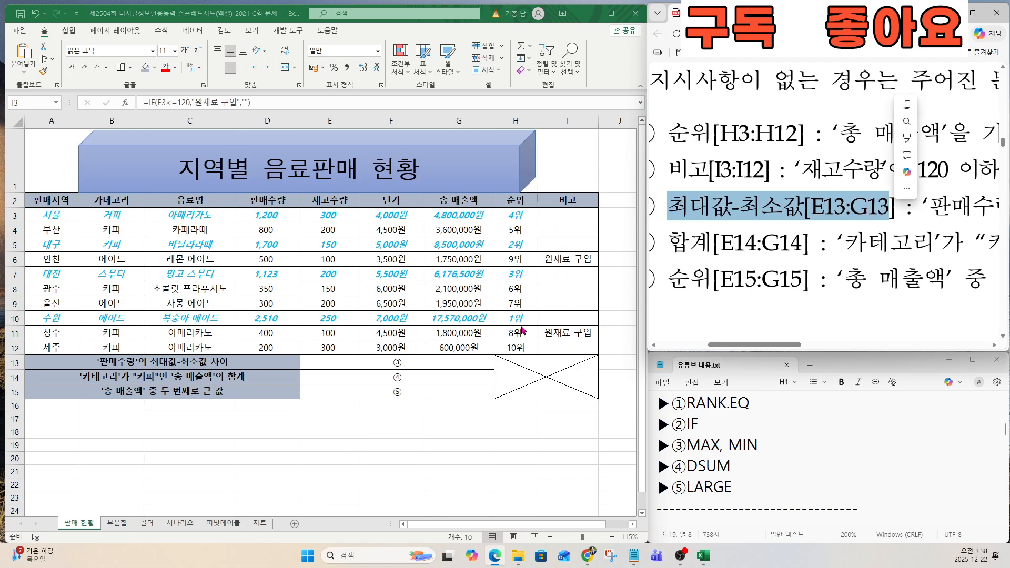
left_click(379, 364)
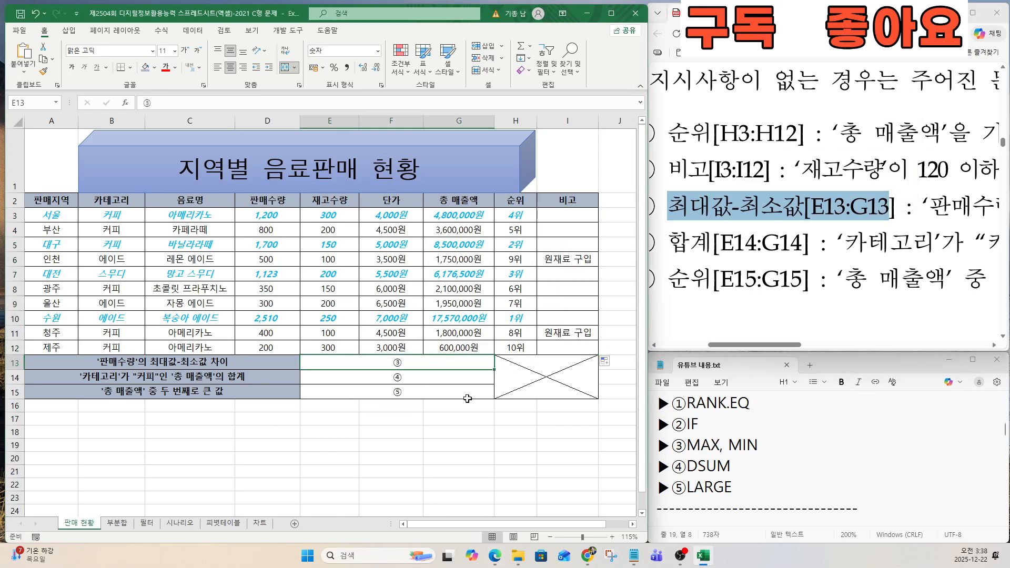
left_click_drag(680, 452, 763, 447)
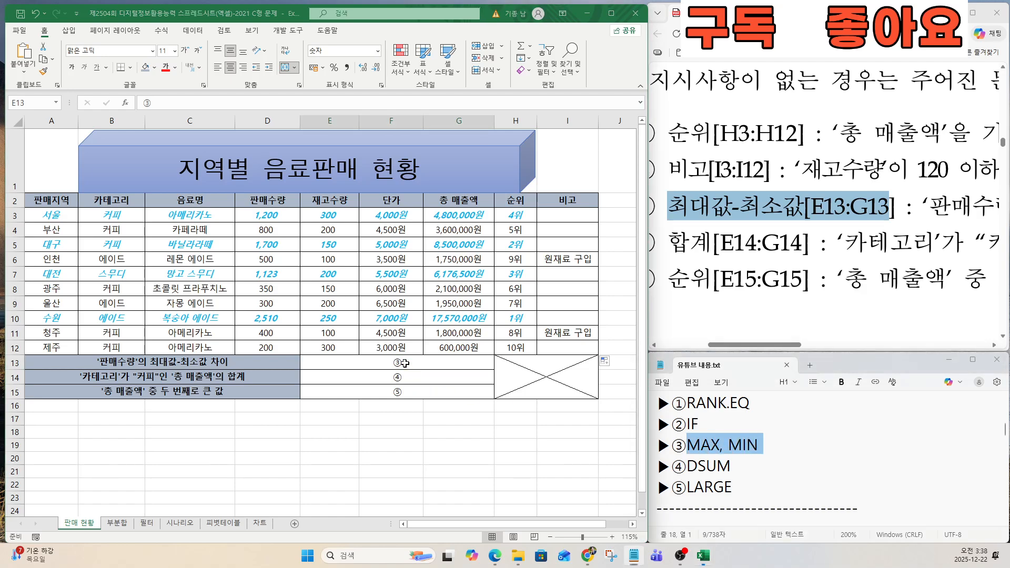
type("=")
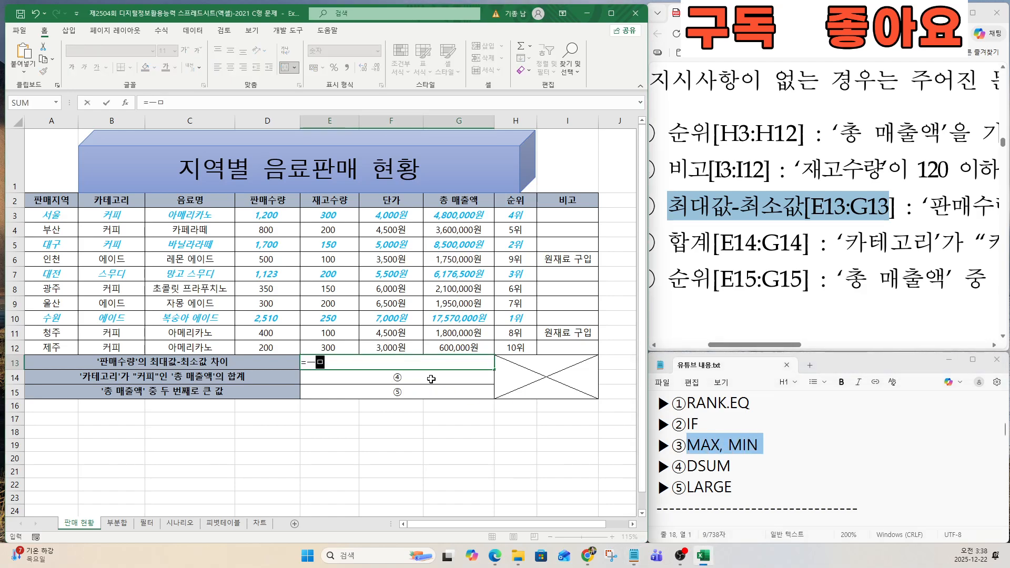
type("MAX")
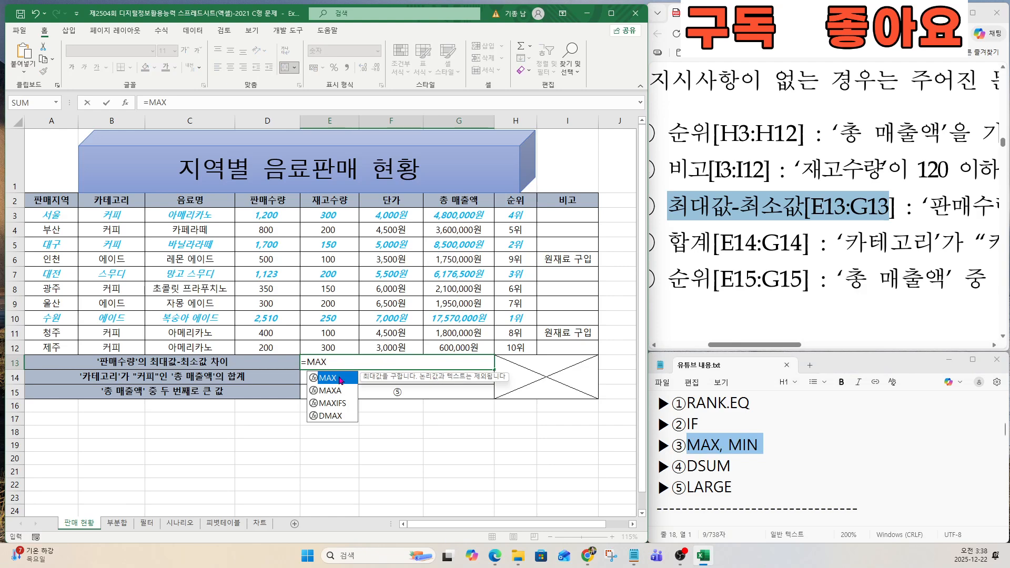
double_click(341, 379)
left_click(125, 103)
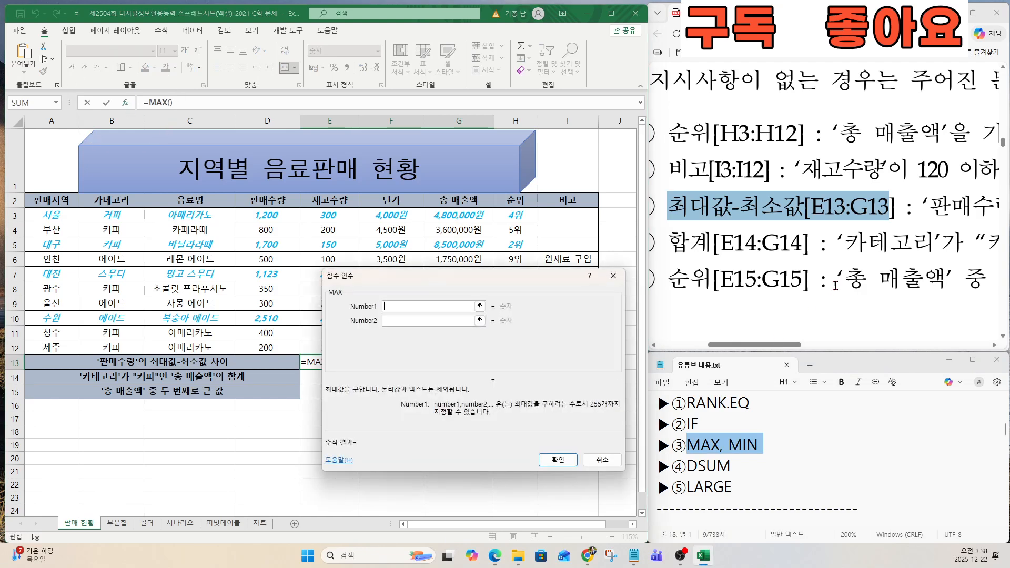
Following task ③, set the MAX function's Number1 to the 판매수량 values D3:D12 and accept the formula.
left_click(819, 348)
left_click_drag(797, 346, 856, 345)
left_click_drag(706, 206, 996, 212)
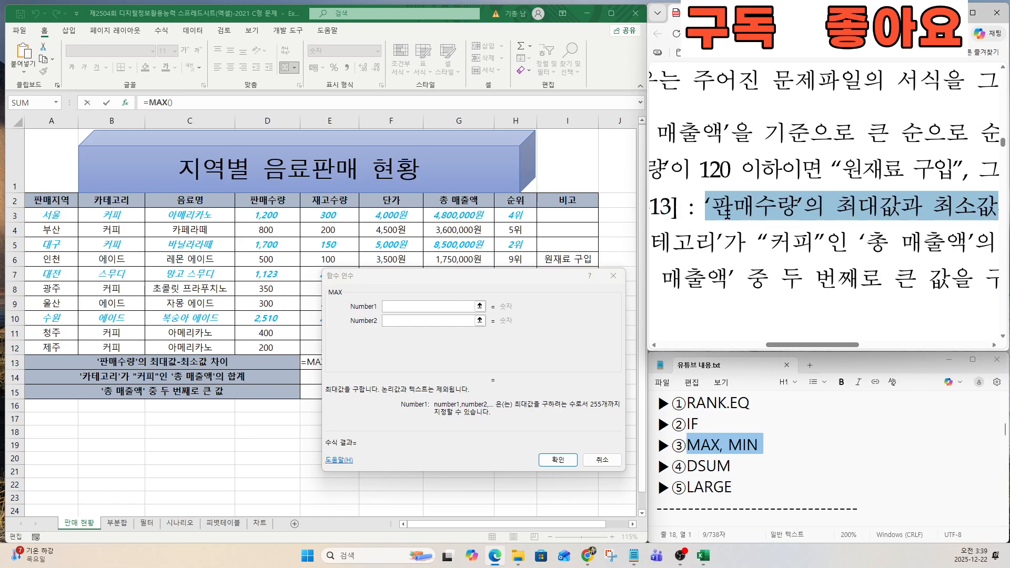
left_click(386, 306)
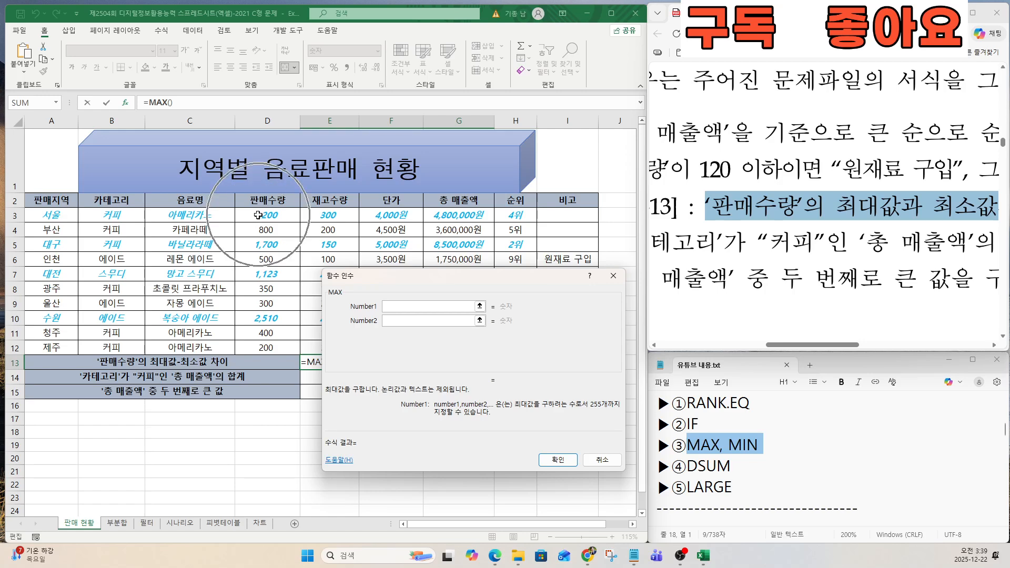
left_click_drag(259, 215, 266, 337)
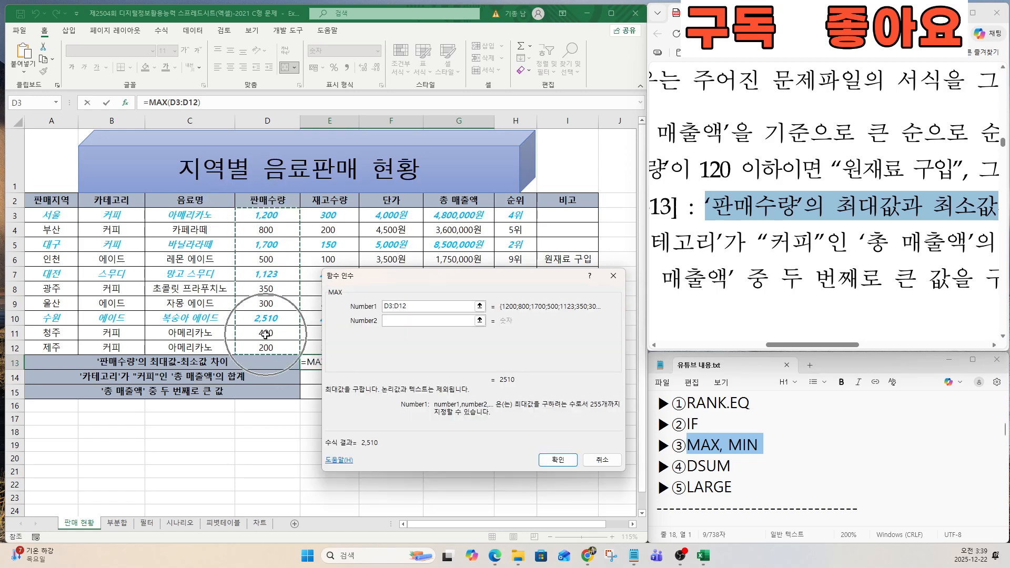
left_click(543, 463)
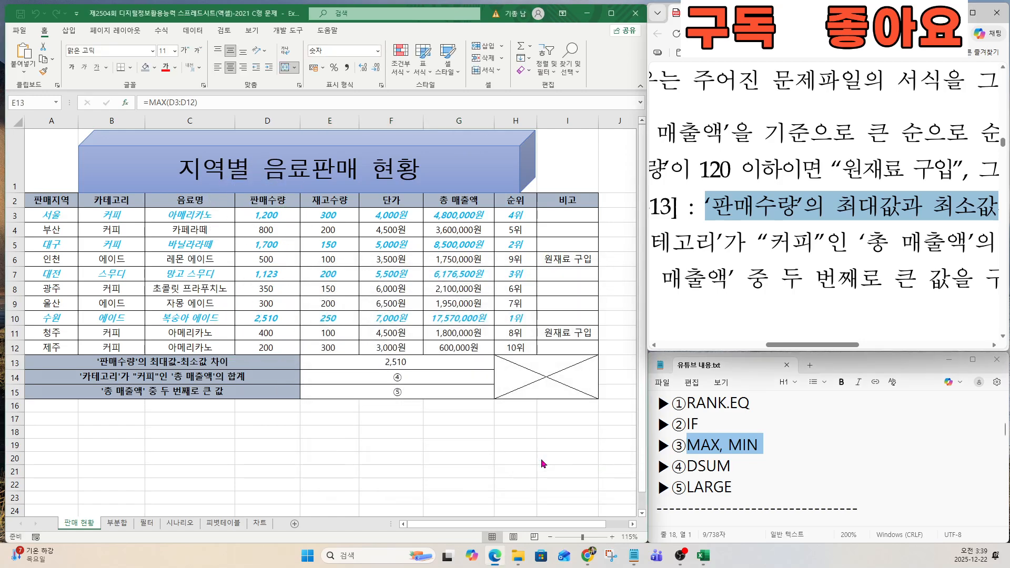
Extend the formula in E13 with a minus sign and the MIN function, and open MIN's function arguments.
left_click(430, 367)
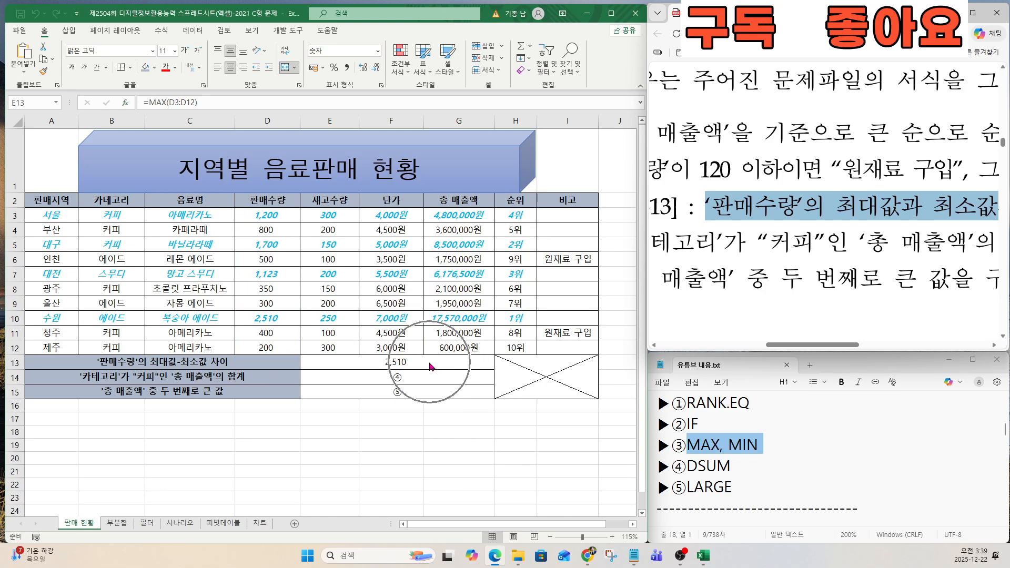
key("ctrl")
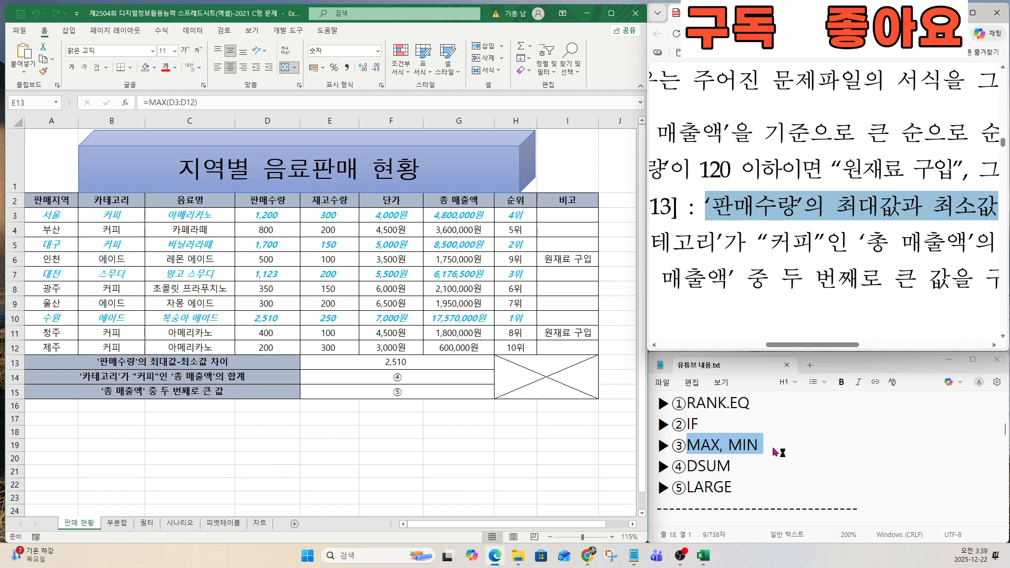
key("ctrl")
left_click(223, 100)
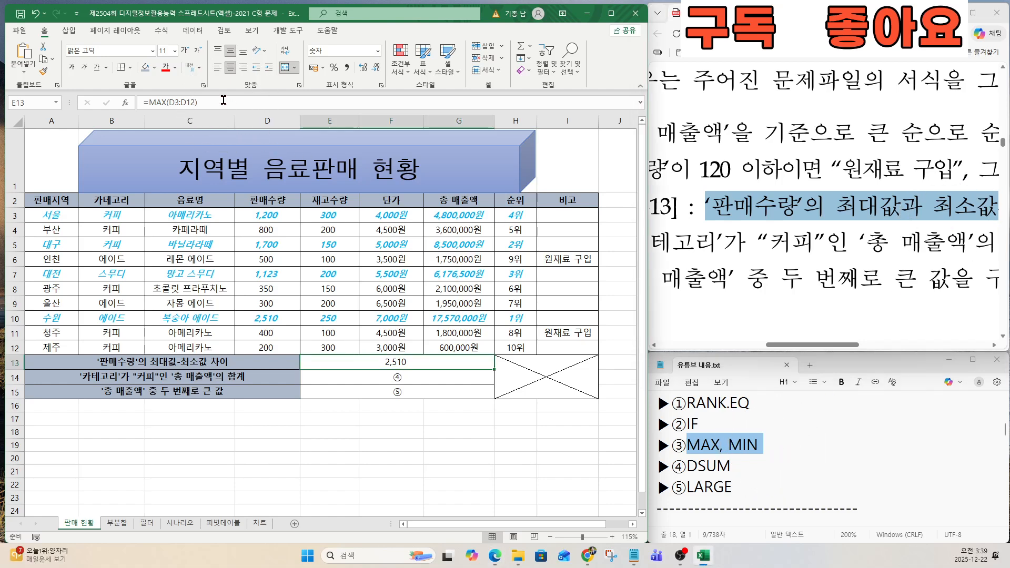
left_click(224, 100)
type("-")
key("ctrl")
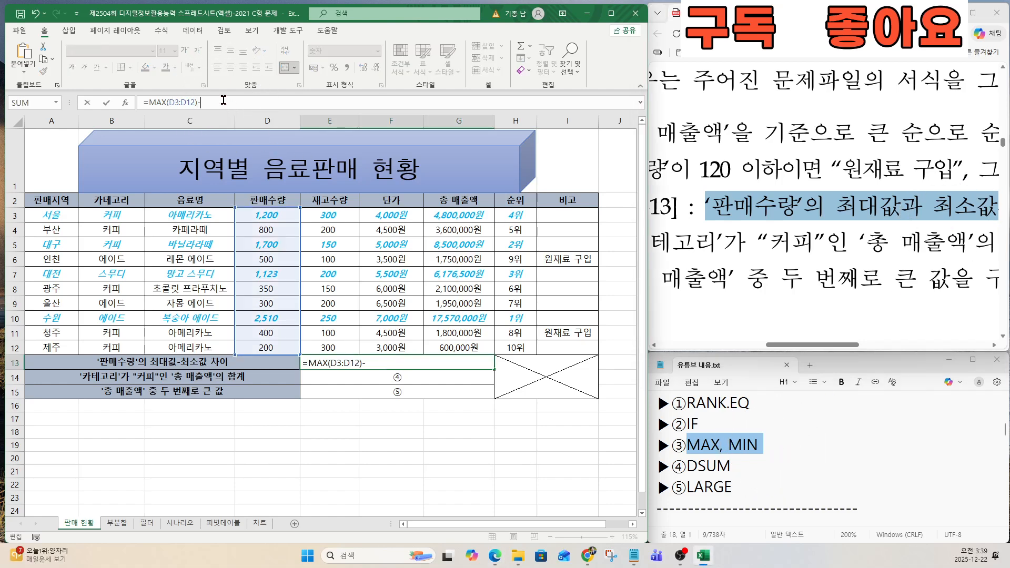
key("ctrl")
key("ctrl")
type("MIN")
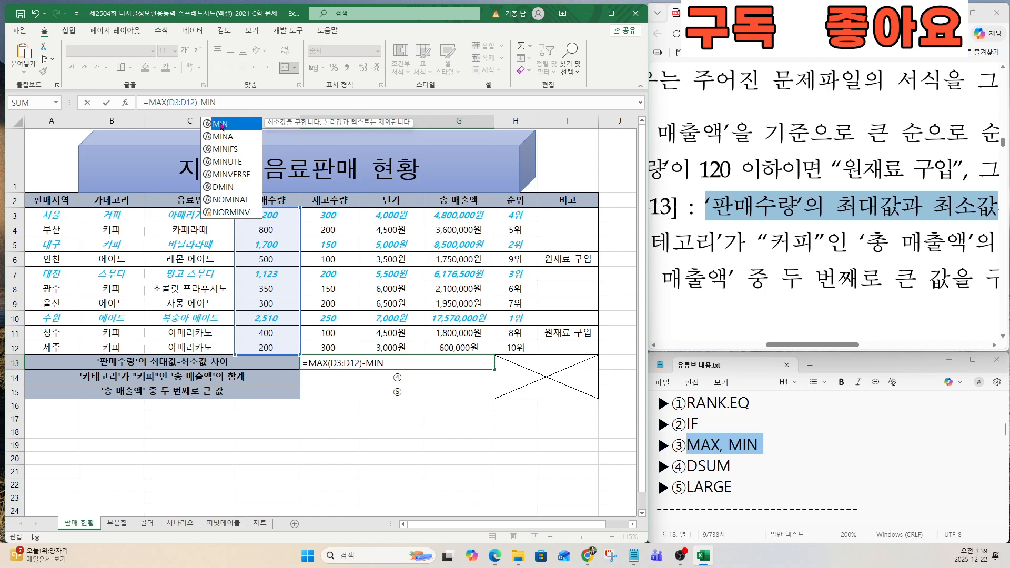
double_click(221, 124)
key("ctrl")
left_click(125, 102)
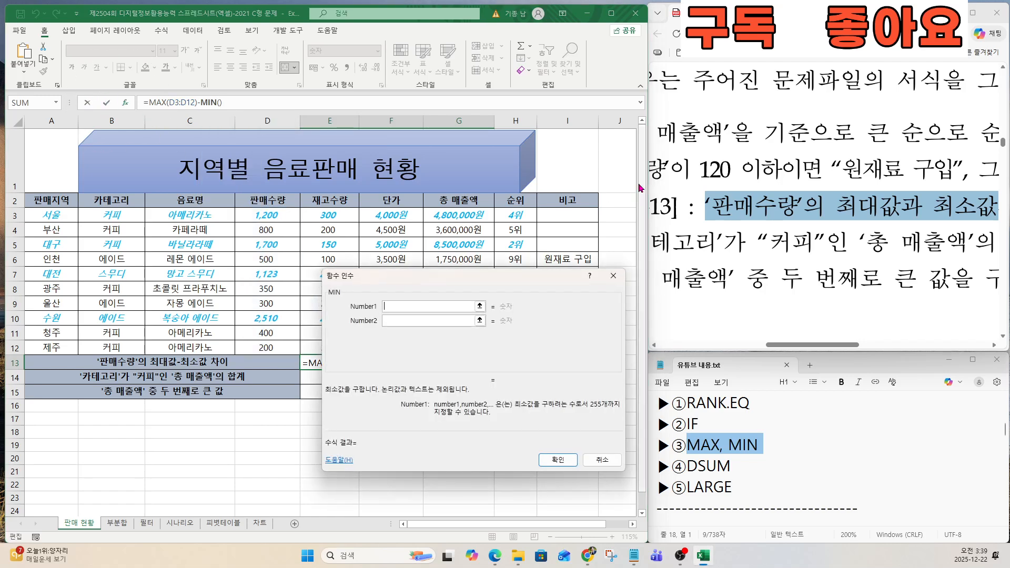
Set the MIN function's Number1 to the 판매수량 values D3:D12 and accept the combined formula.
key("ctrl")
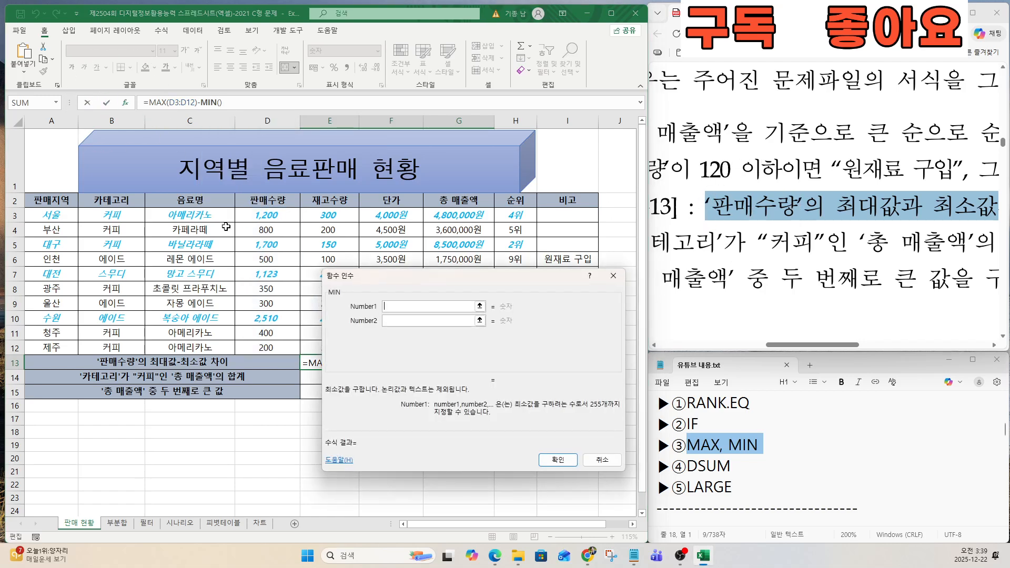
key("ctrl")
left_click_drag(263, 215, 270, 347)
key("ctrl")
left_click(551, 457)
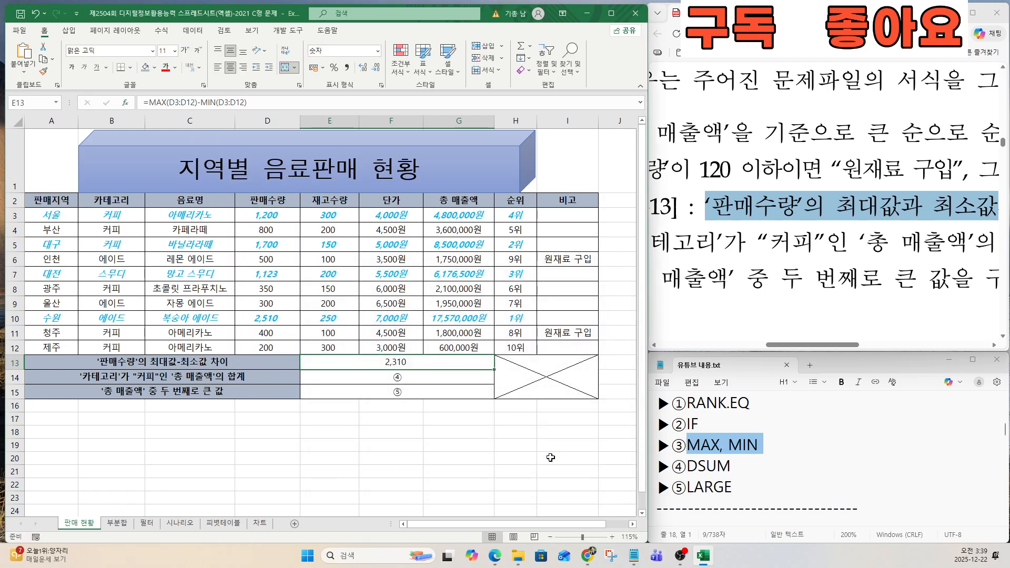
Find the cell range for task ④, start a DSUM formula in the merged cell E14 and open its function arguments.
left_click_drag(804, 351, 745, 351)
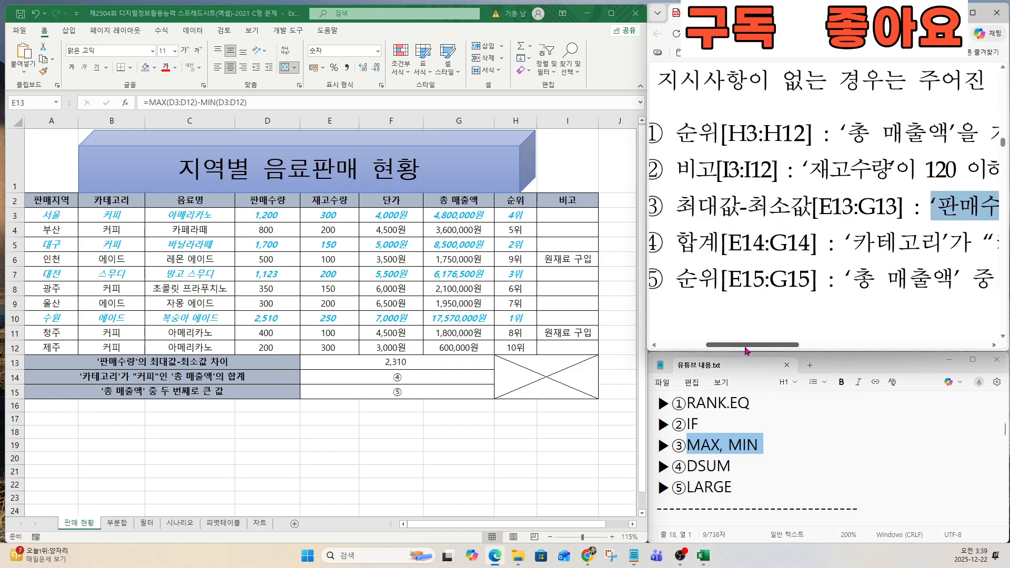
left_click_drag(679, 246, 818, 252)
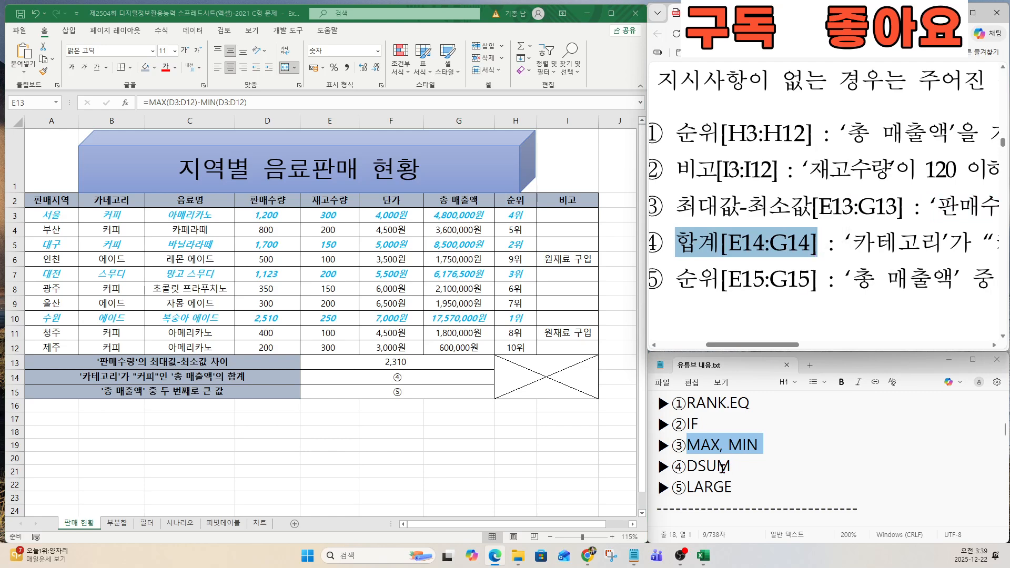
left_click(390, 380)
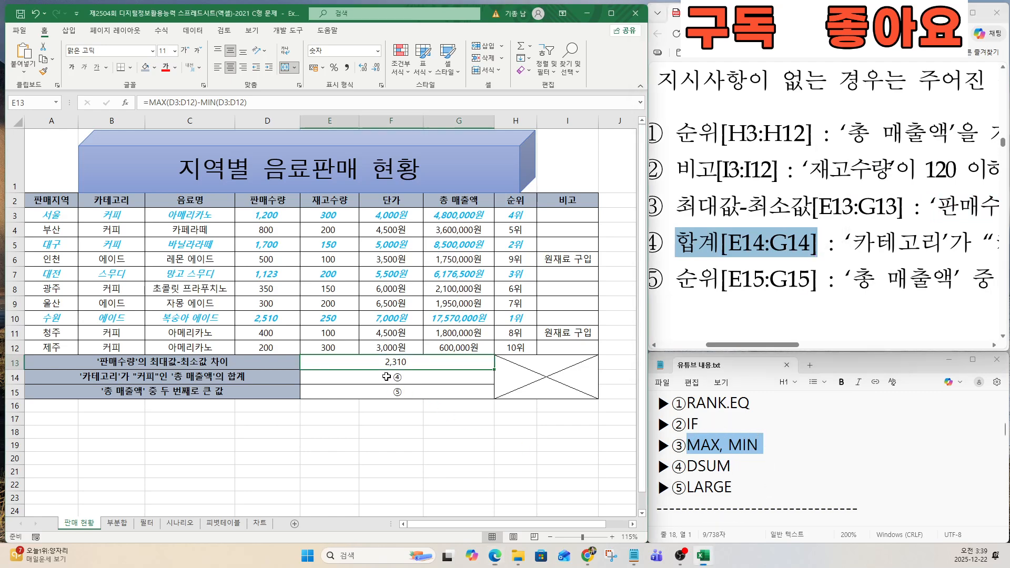
type("=")
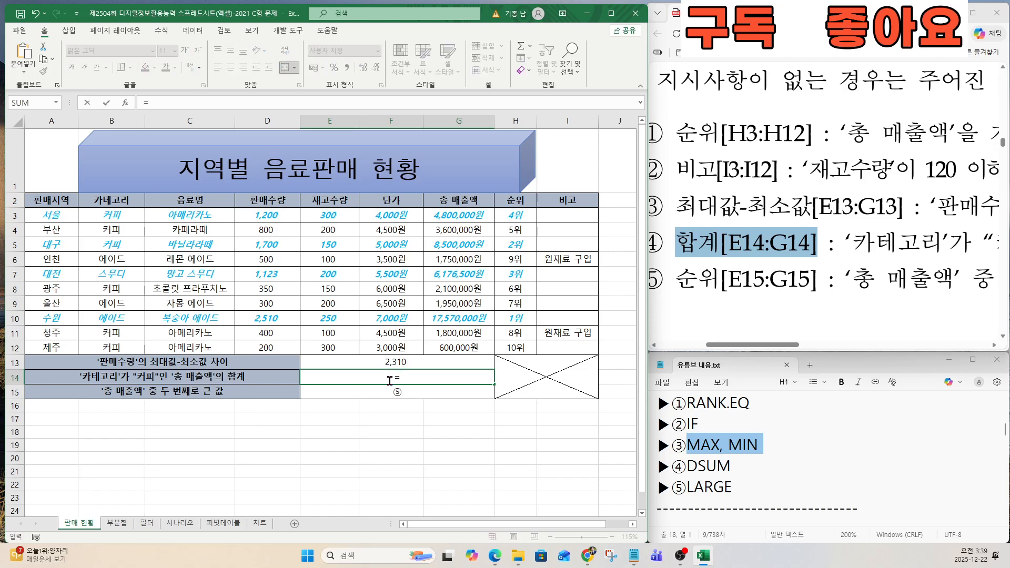
type("DSUM")
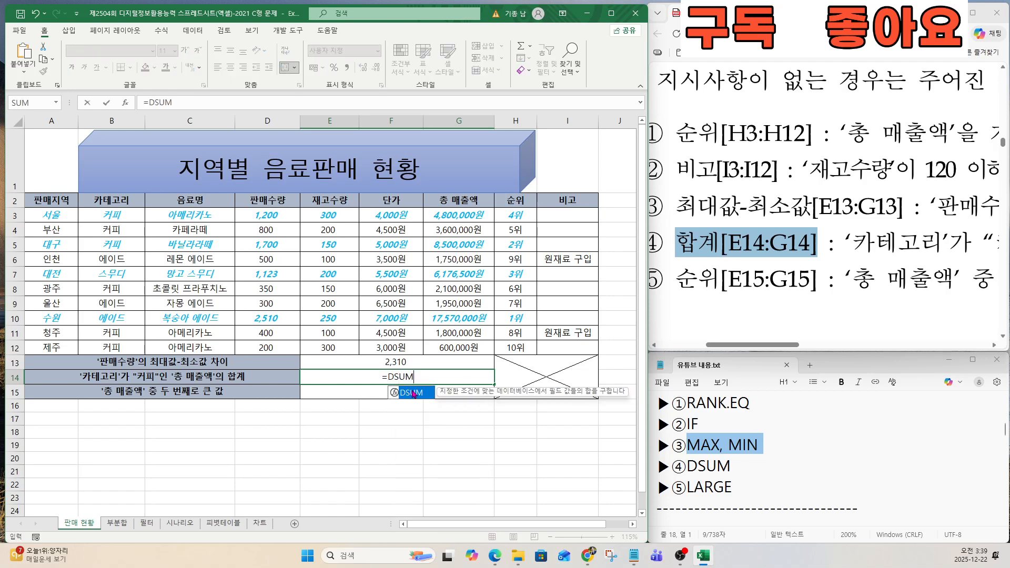
double_click(413, 394)
left_click(126, 103)
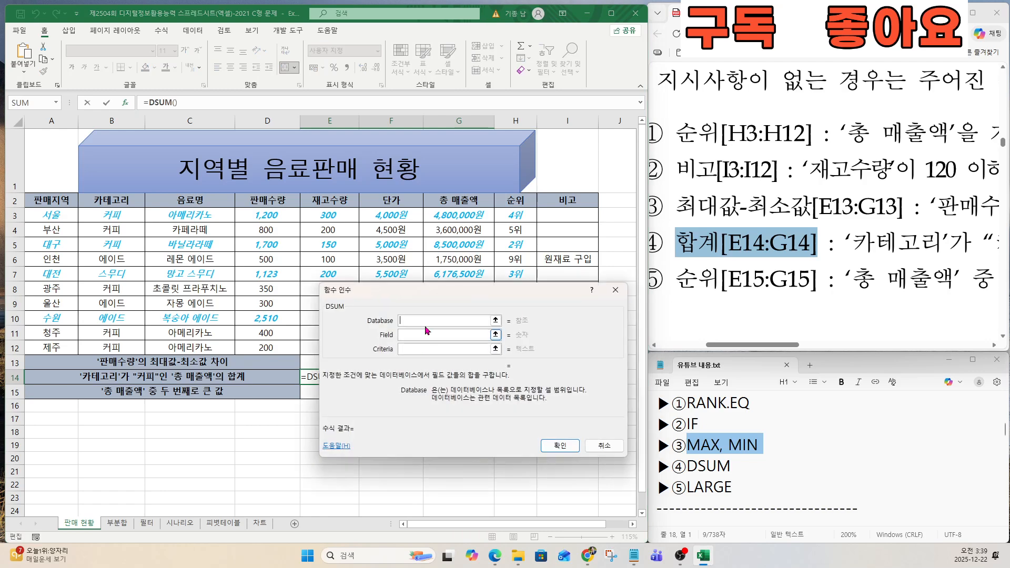
Move the function arguments window off the table and set DSUM's Database to A2:I12, including the headers.
left_click_drag(413, 232, 389, 421)
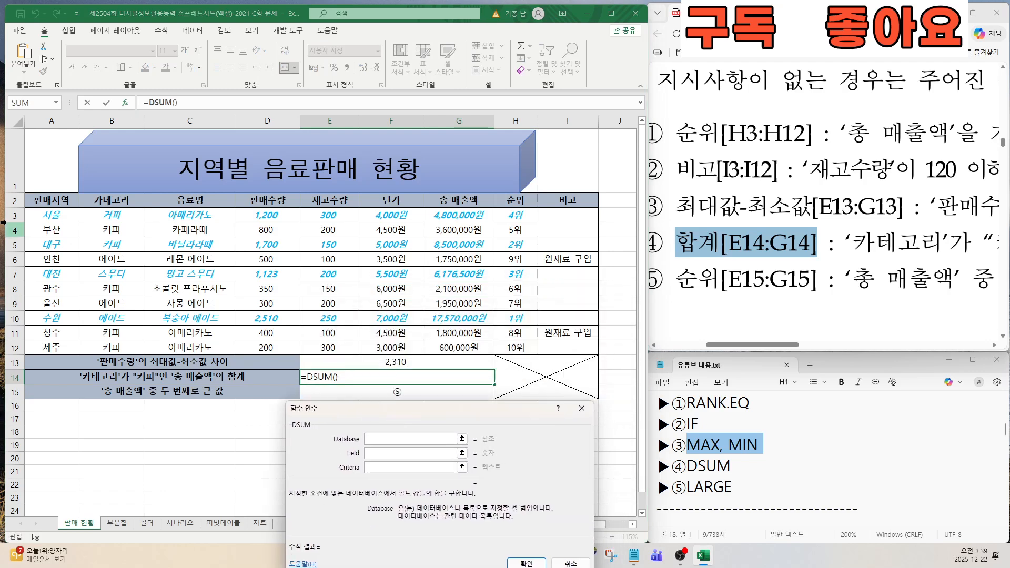
left_click(43, 202)
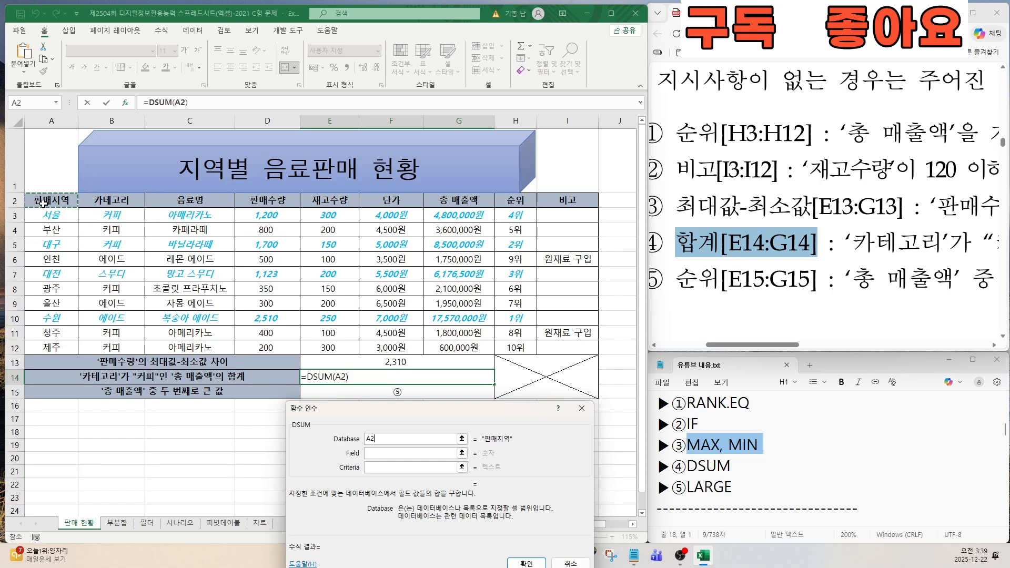
left_click_drag(43, 202, 562, 344)
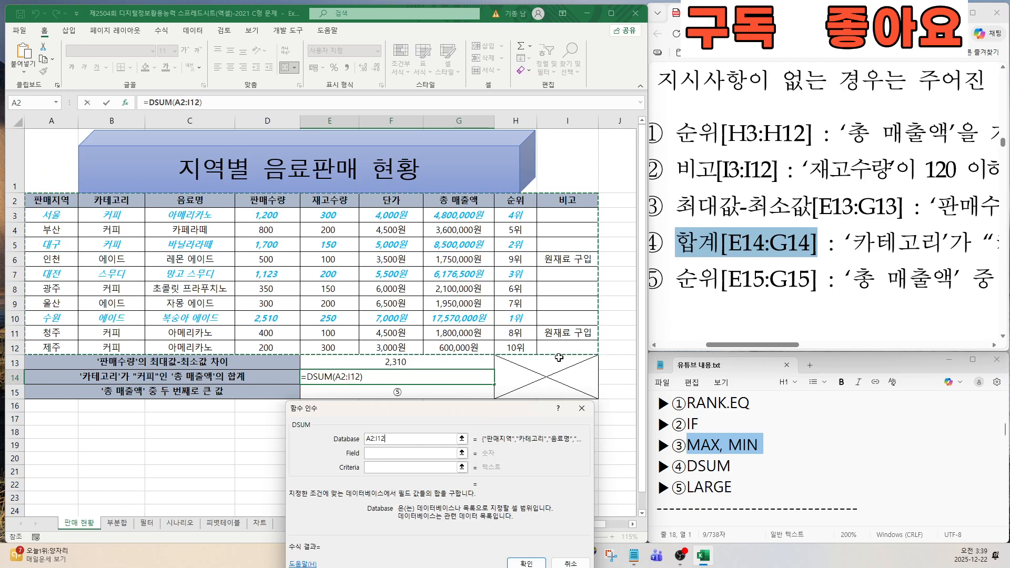
Read the condition in task ④ and set DSUM's Criteria to B2:B3, the 카테고리 header with 커피.
left_click_drag(792, 345, 837, 351)
left_click_drag(663, 243, 879, 243)
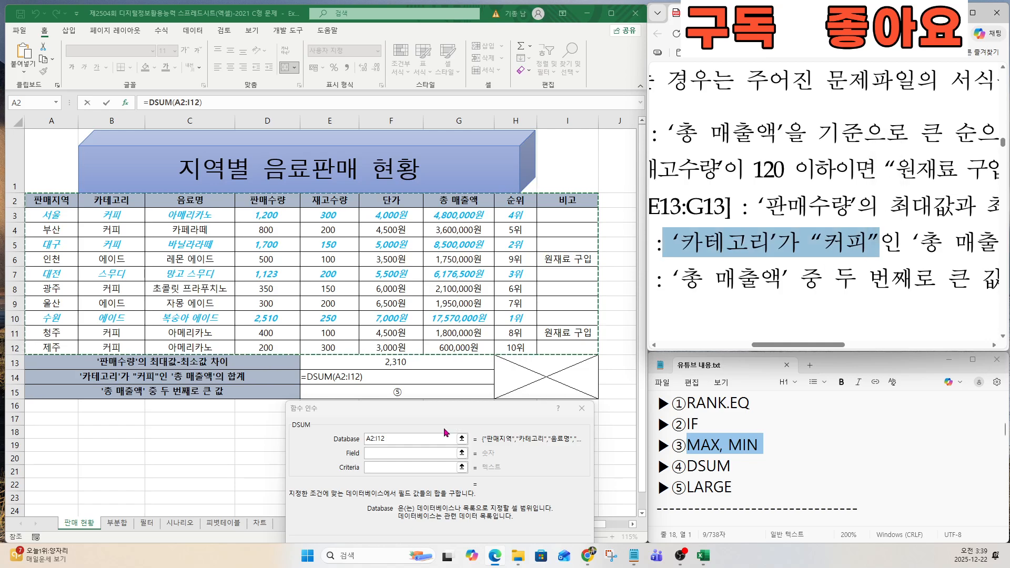
left_click(392, 465)
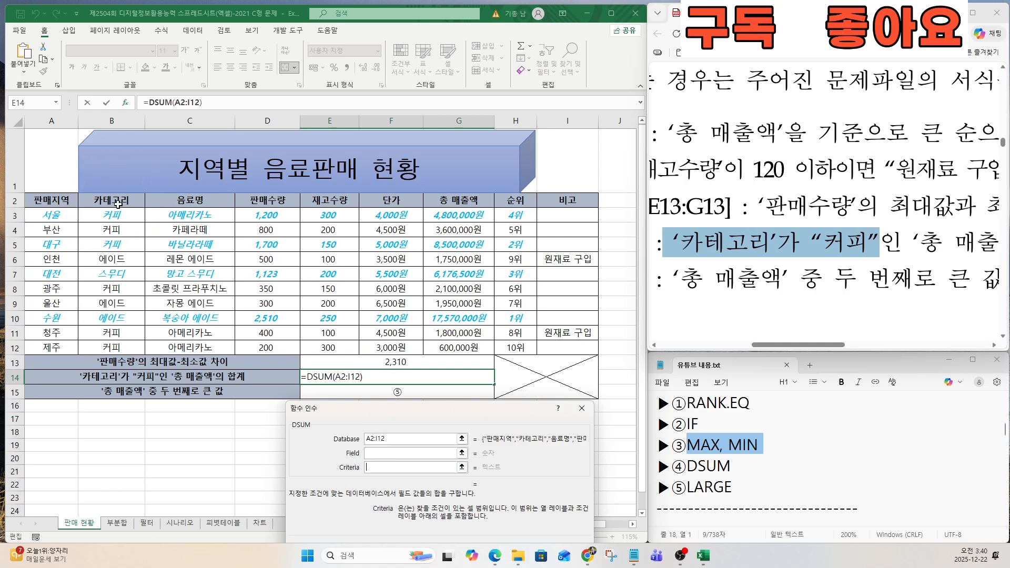
left_click_drag(118, 201, 120, 218)
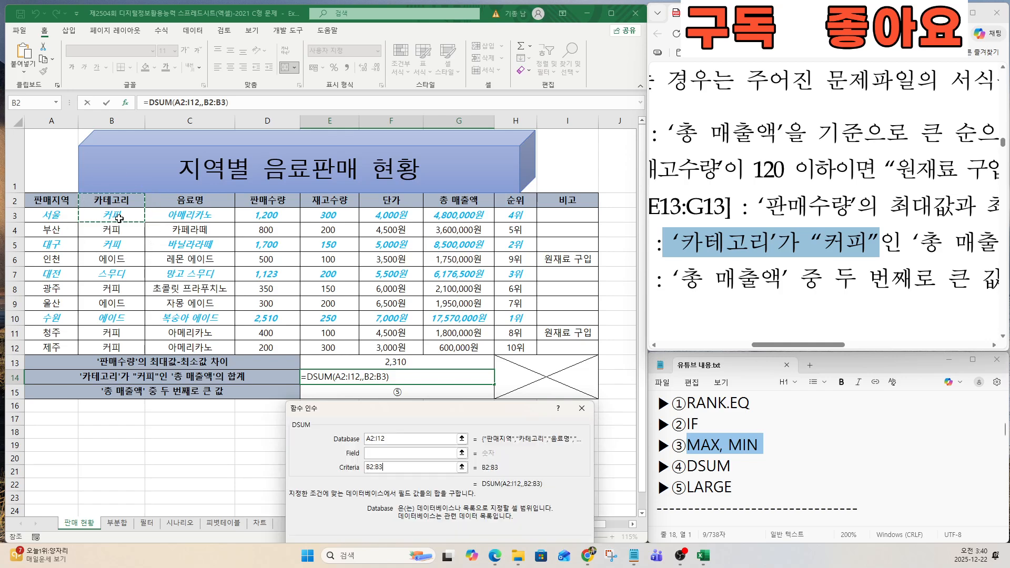
Check which column task ④ sums, set DSUM's Field to the 총 매출액 header G2 and accept the formula.
left_click(381, 454)
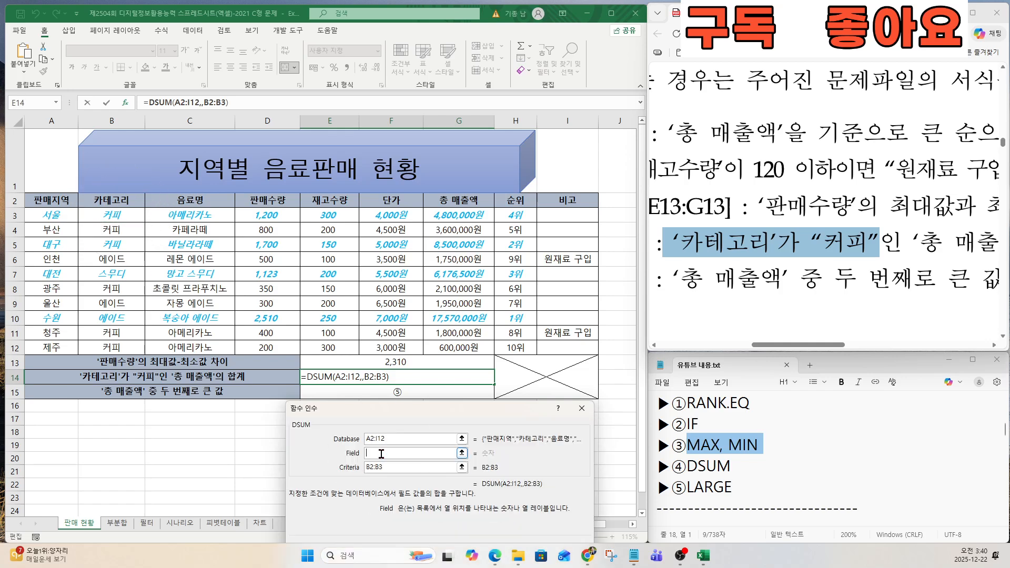
left_click_drag(836, 345, 893, 345)
left_click_drag(709, 243, 816, 243)
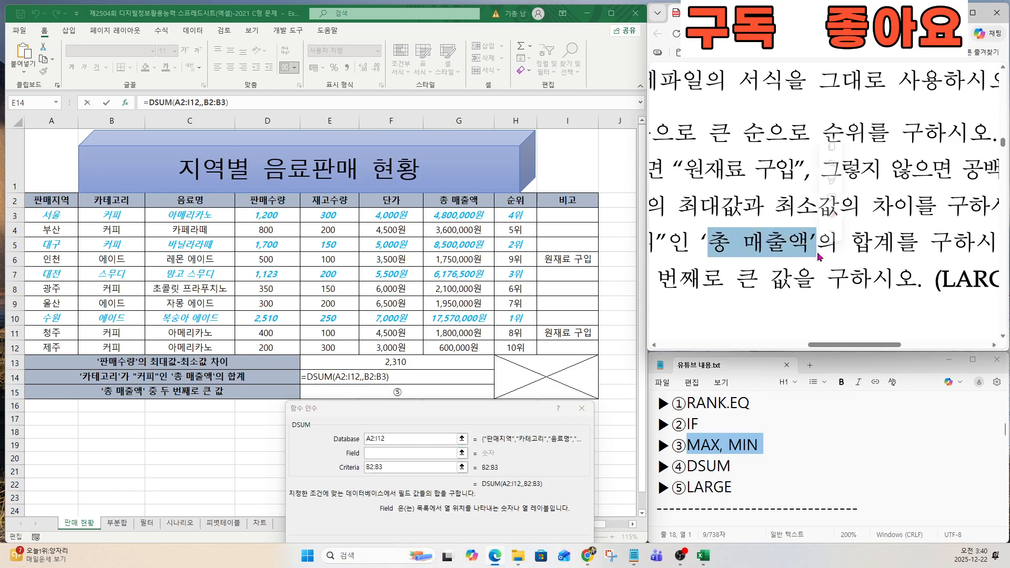
left_click(461, 199)
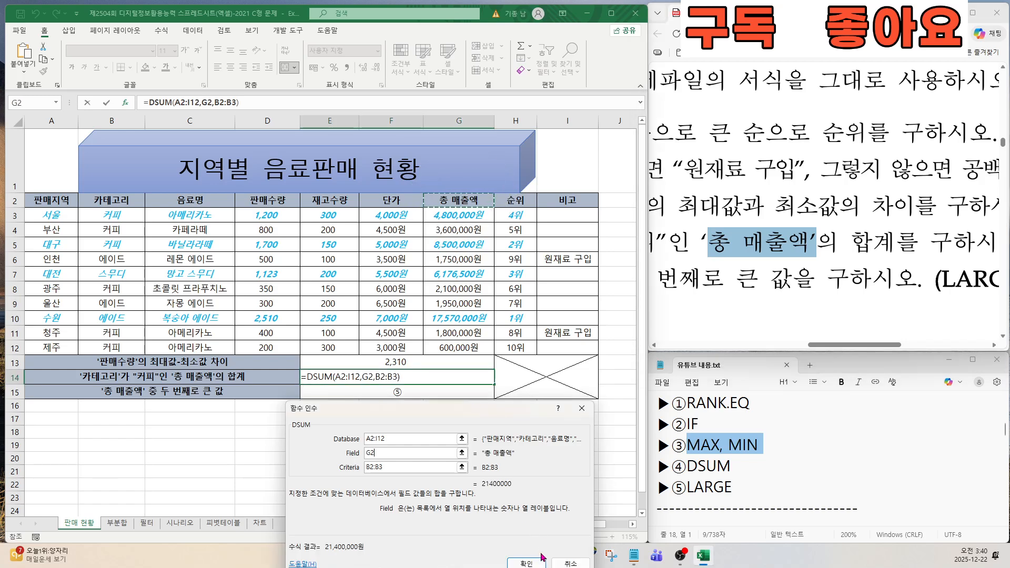
left_click(527, 563)
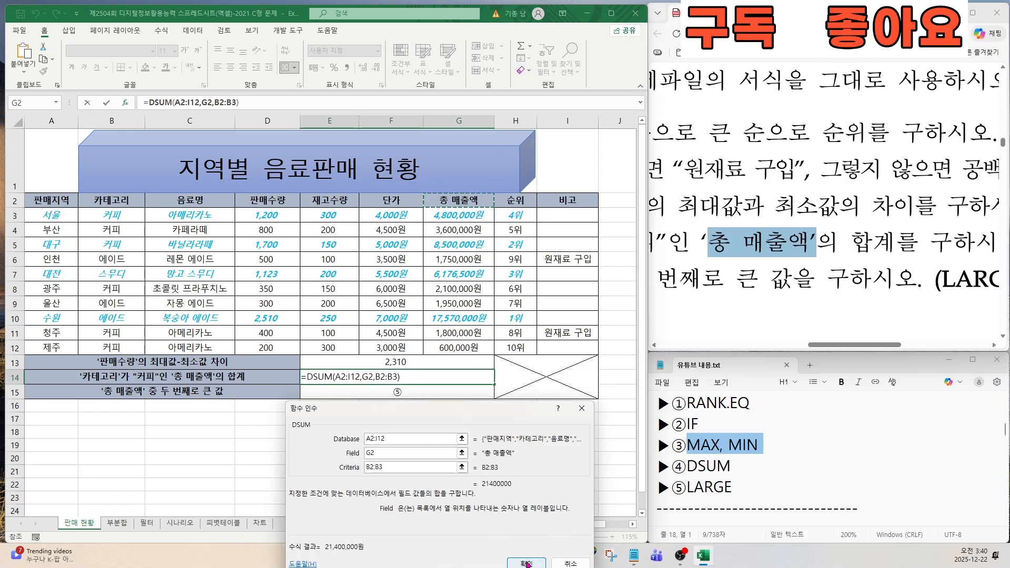
Match task ⑤ with its function in the notes, start a LARGE formula in the merged cell E15 and open its function arguments.
left_click_drag(867, 350, 764, 349)
left_click_drag(682, 280, 821, 280)
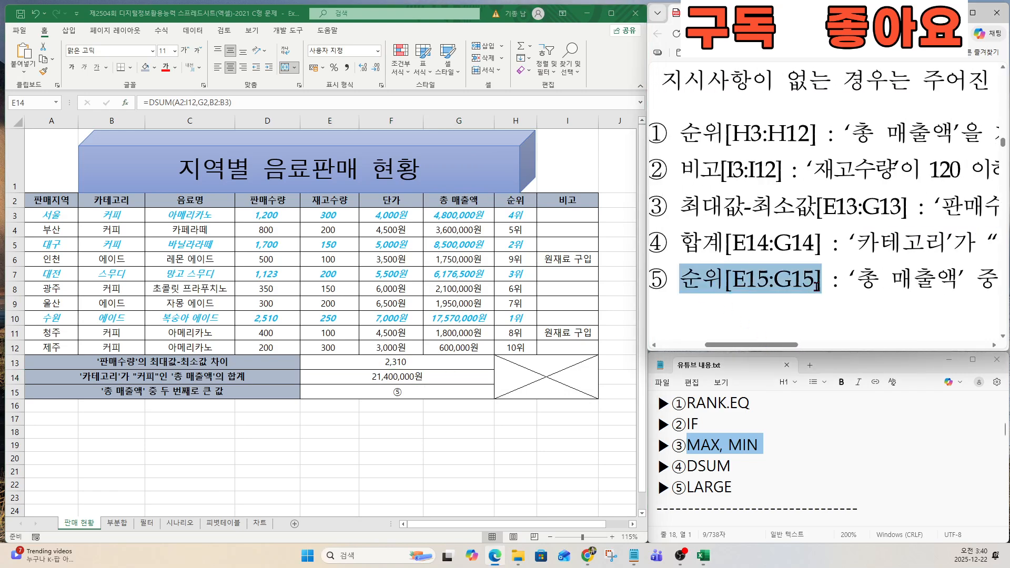
left_click(397, 392)
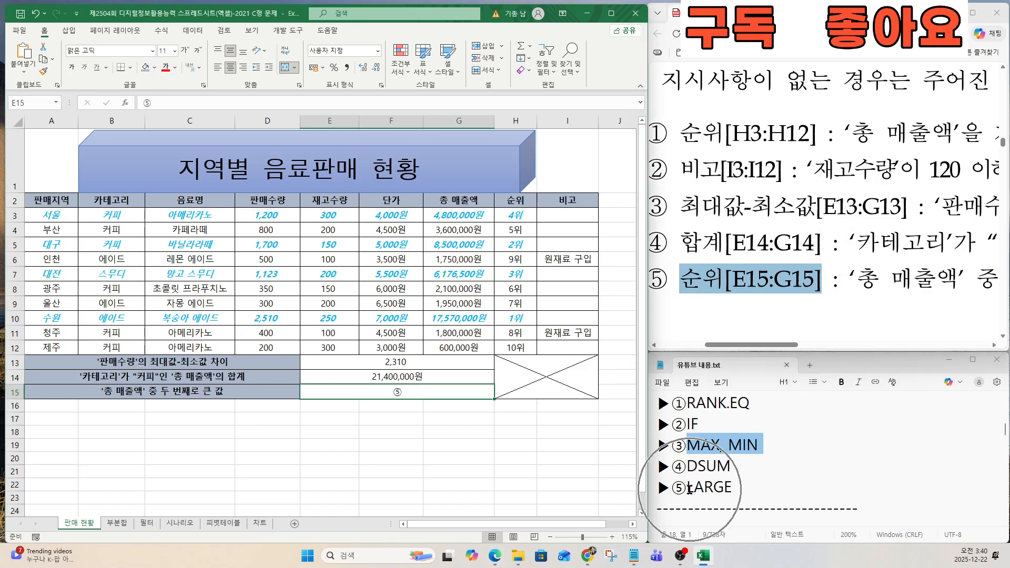
left_click_drag(688, 489, 729, 489)
left_click(414, 398)
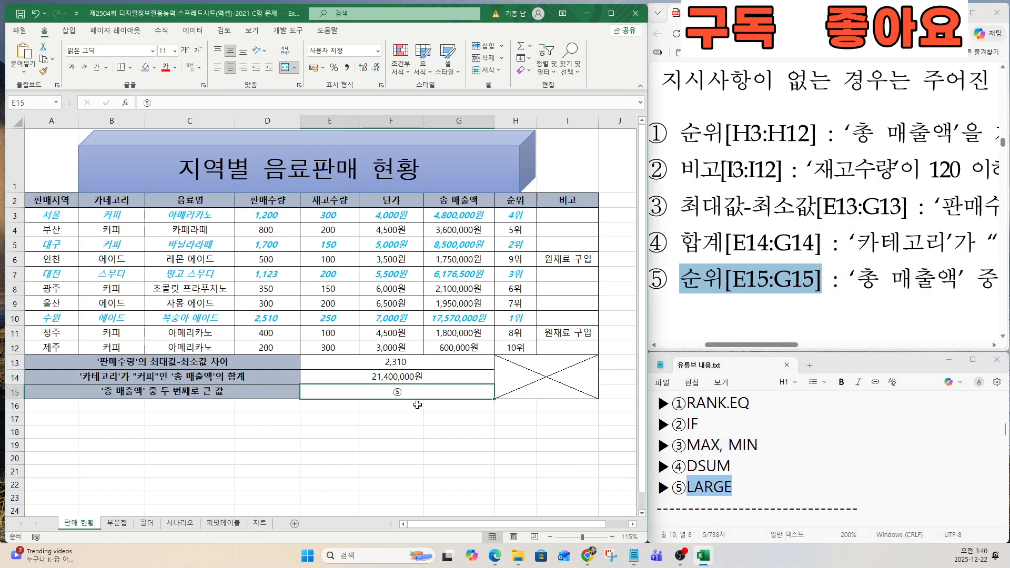
type("=LA")
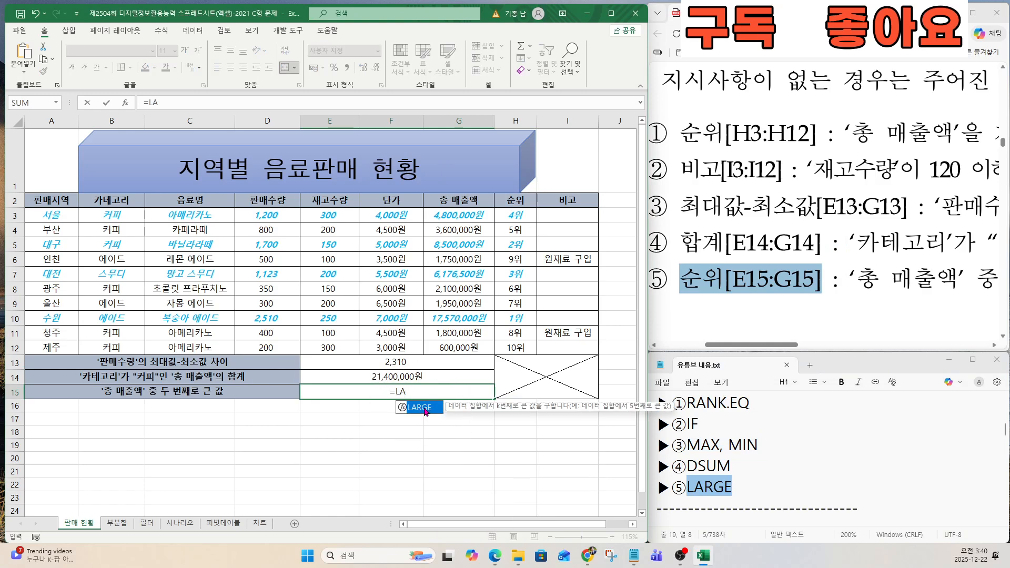
double_click(426, 409)
left_click(125, 102)
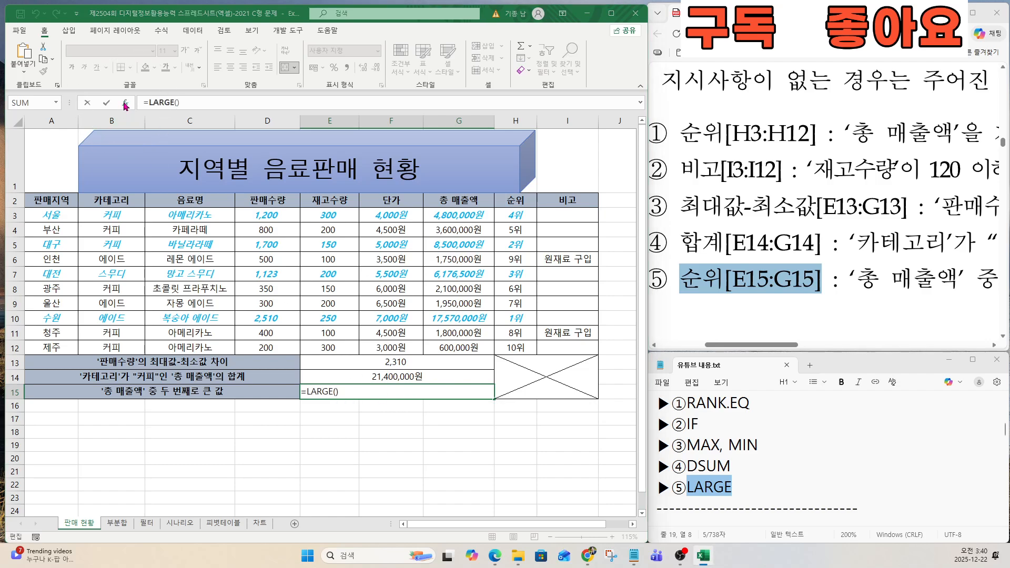
Check which column task ⑤ ranks and set LARGE's Array to the 총 매출액 values G3:G12.
left_click_drag(850, 279, 959, 279)
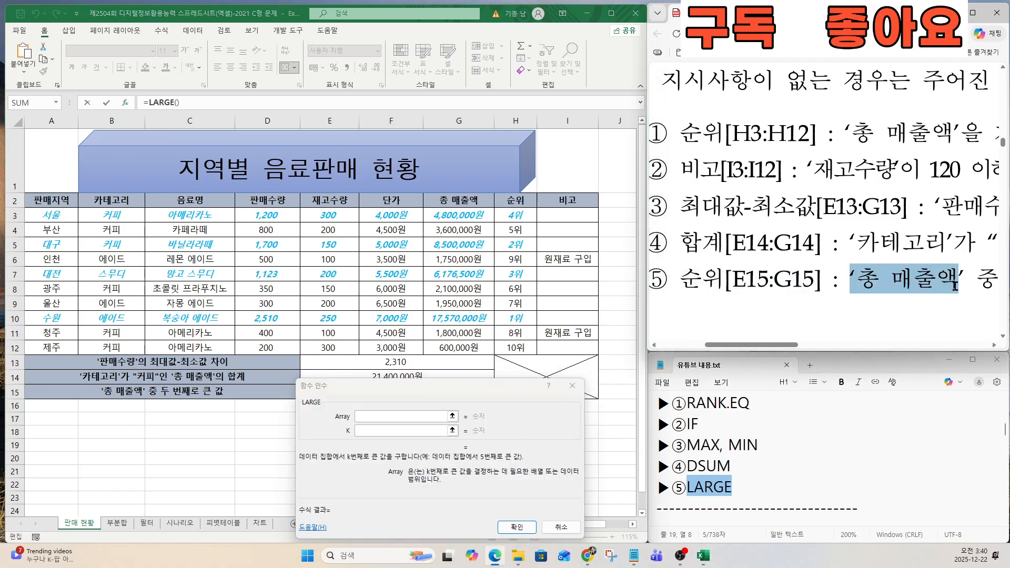
left_click(368, 417)
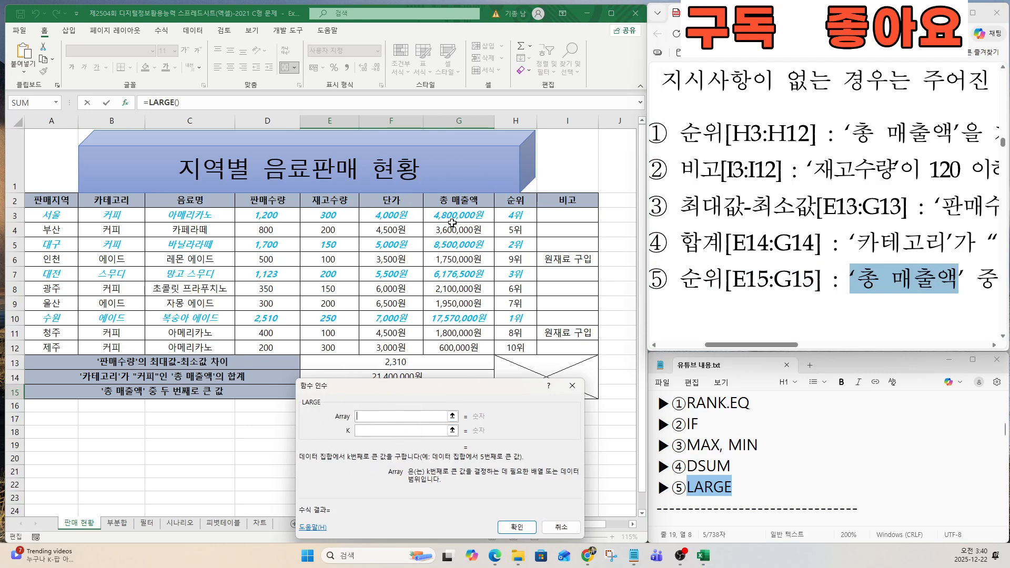
key("ctrl")
key("ctrl")
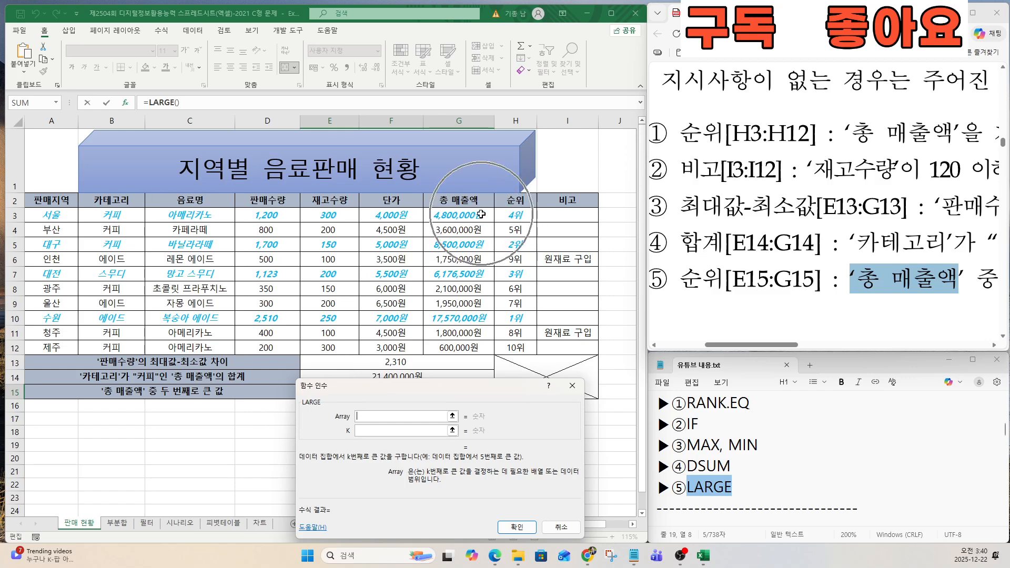
left_click_drag(476, 216, 470, 344)
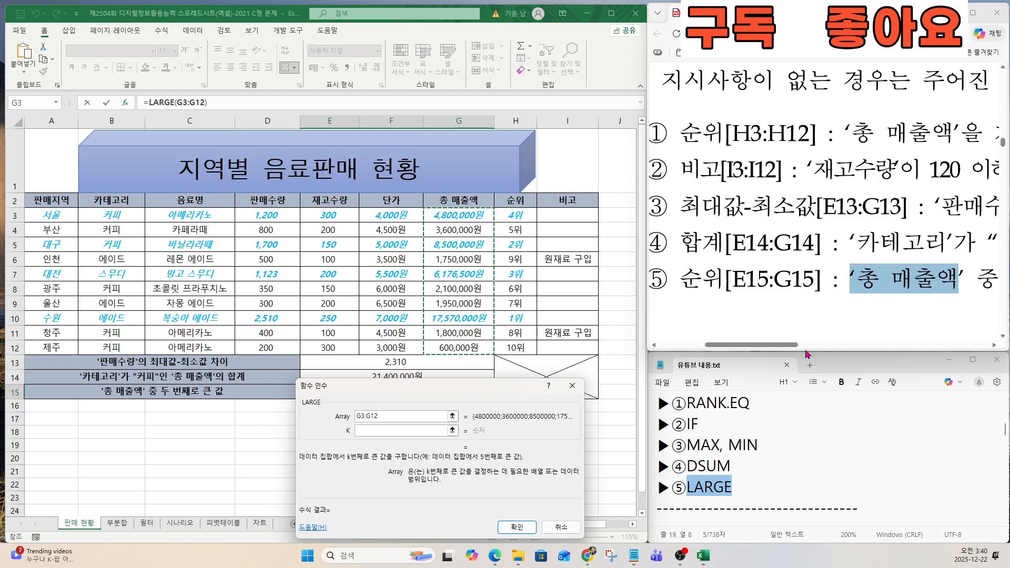
Read which rank task ⑤ asks for, set LARGE's K to 2 and accept the formula.
left_click_drag(789, 346, 862, 351)
left_click_drag(708, 283, 877, 284)
left_click(365, 431)
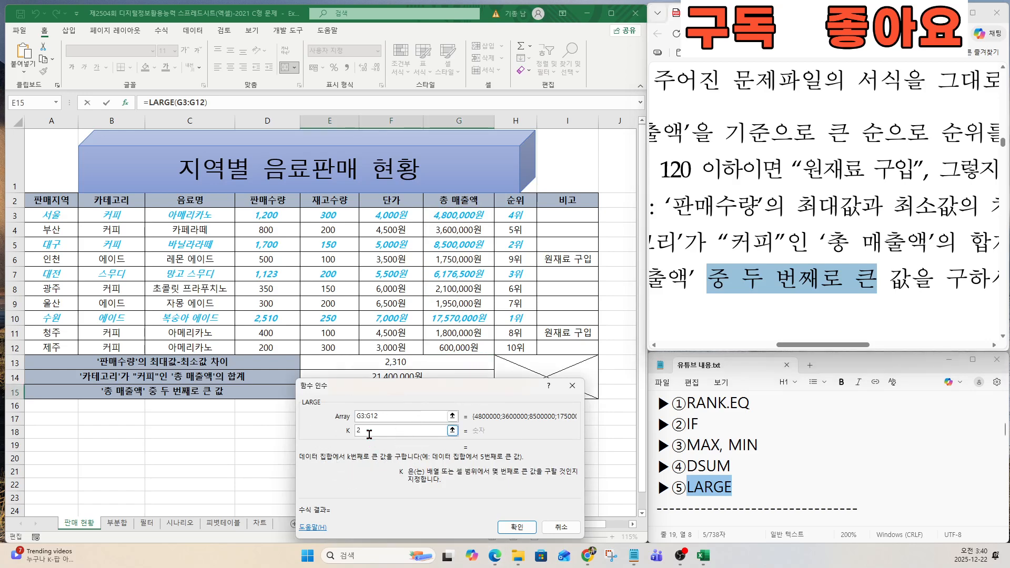
left_click(517, 527)
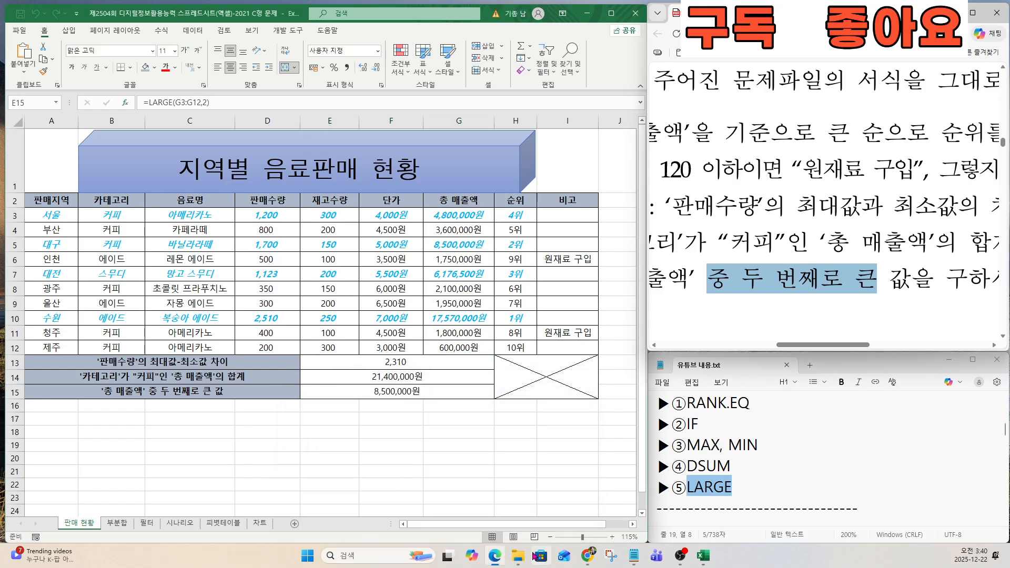
Find problem 2 in the exam document and check which sheet it refers to.
left_click(664, 335)
left_click_drag(808, 345, 728, 345)
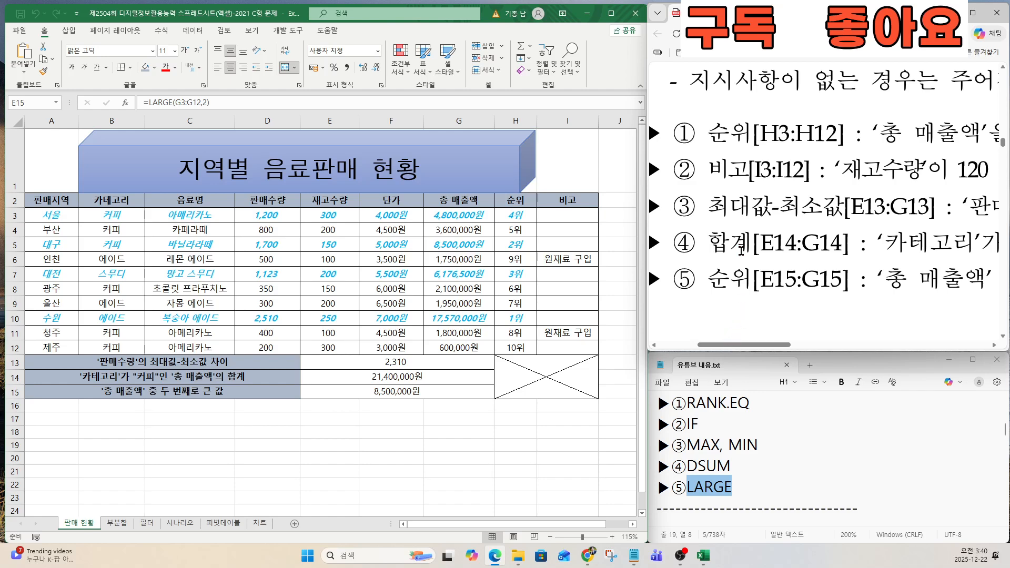
scroll(741, 251, "down", 3)
scroll(741, 251, "down", 3)
double_click(755, 181)
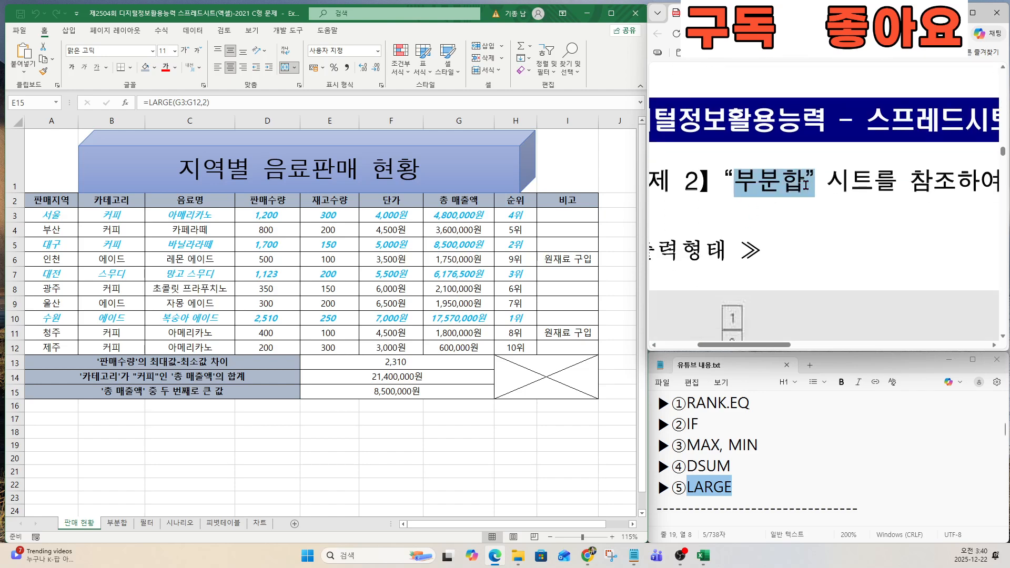
Review the [문제2] 부분합 notes on sorting, the first and second subtotals, and not replacing existing values.
left_click(719, 487)
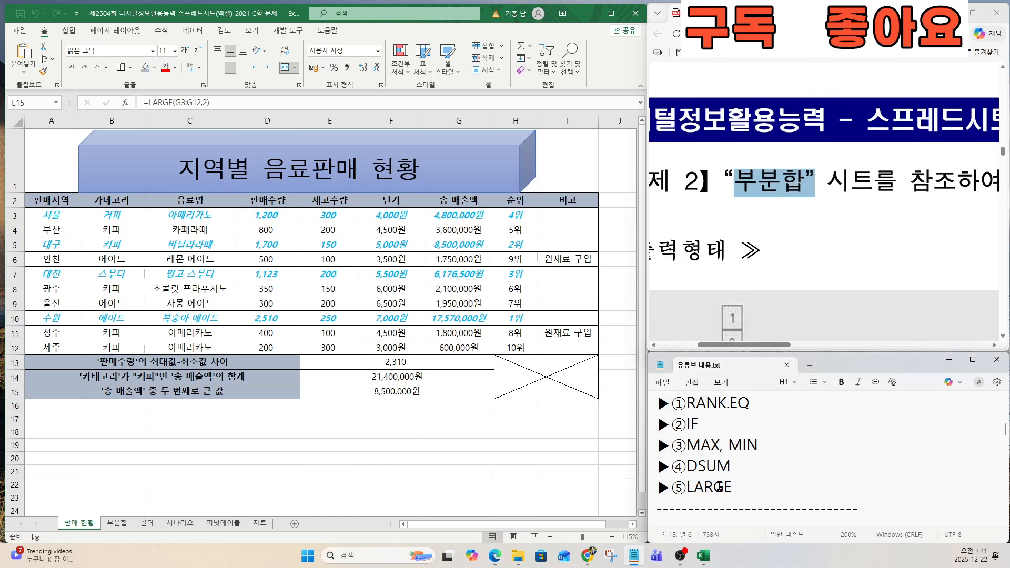
key("Down")
key("Down")
key("Down")
key("Down")
key("Down")
key("Down")
key("Down")
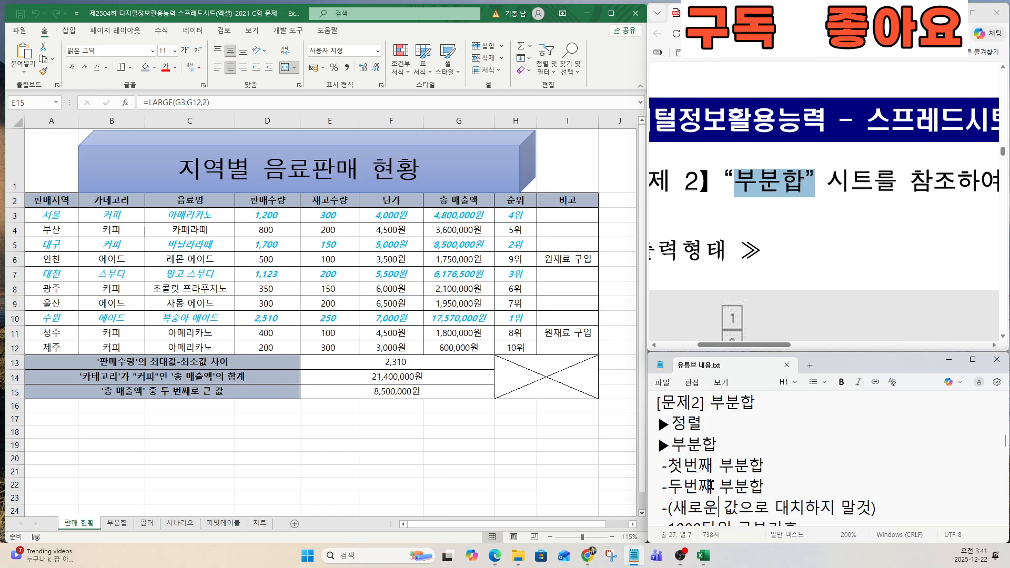
left_click_drag(671, 426, 717, 431)
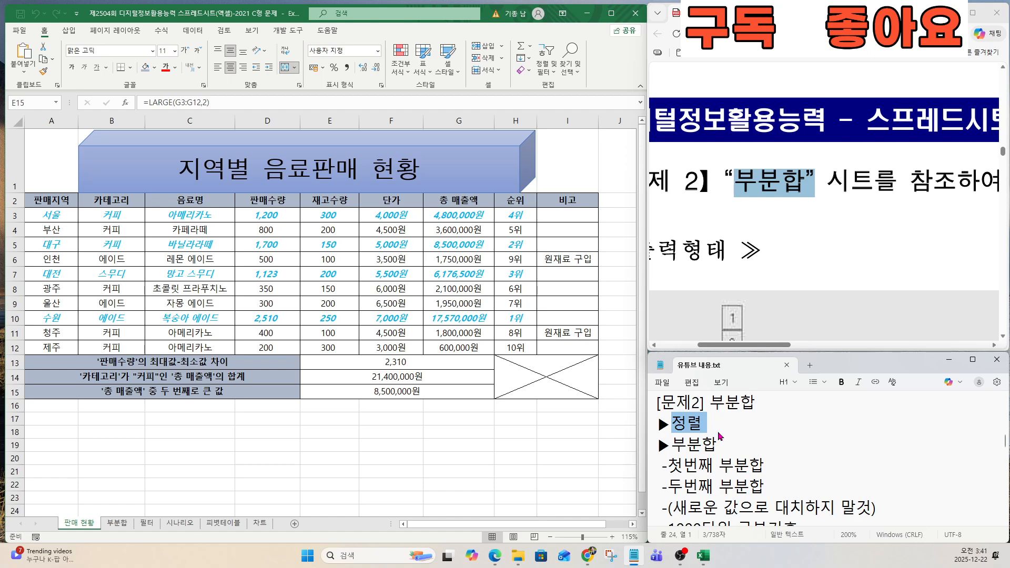
left_click_drag(667, 466, 776, 465)
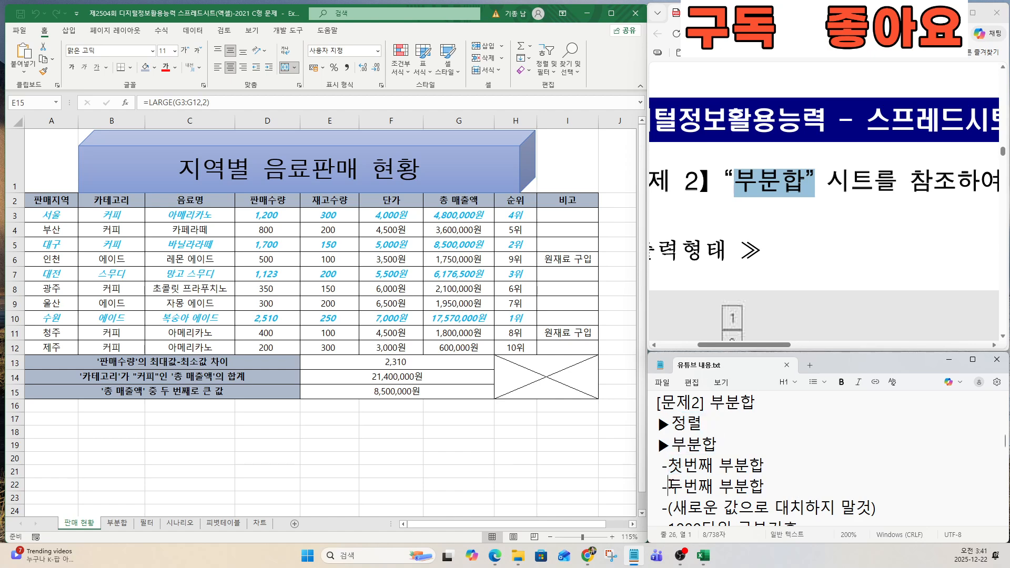
left_click_drag(684, 485, 780, 484)
left_click_drag(666, 507, 883, 511)
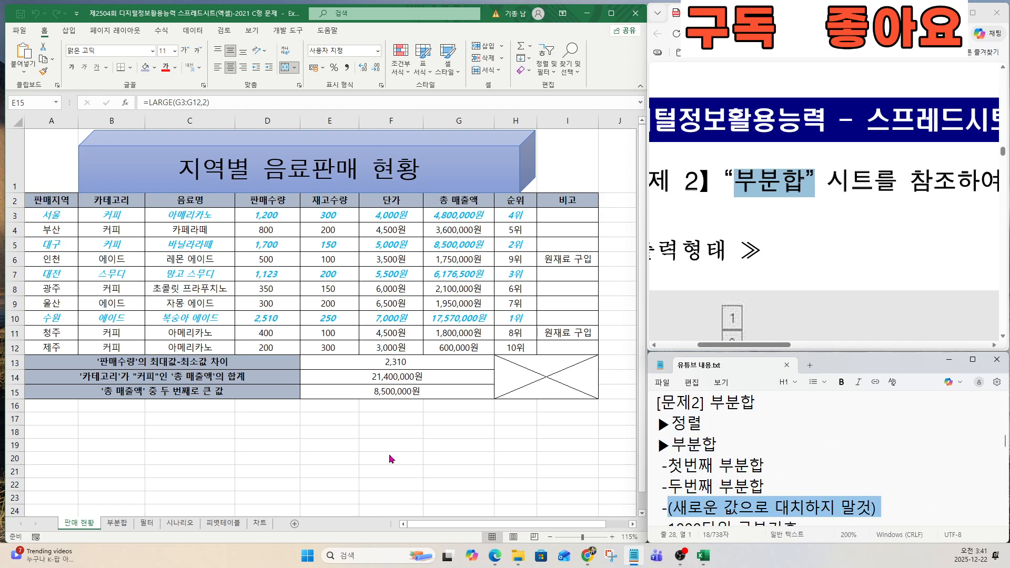
Switch to the 부분합 sheet and read the sort condition in problem 2 of the exam document.
left_click(118, 523)
left_click(117, 524)
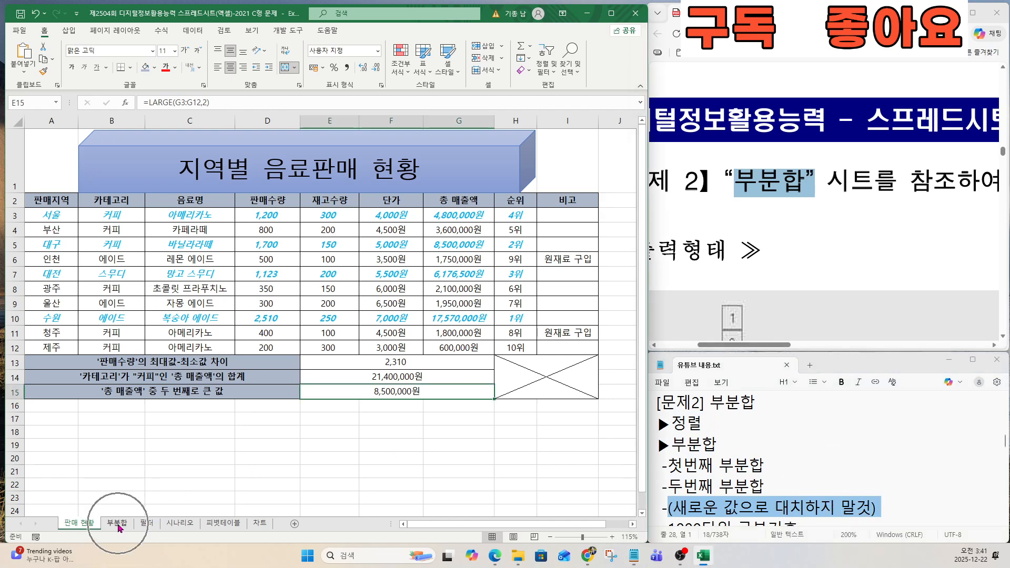
left_click(158, 388)
scroll(200, 388, "up", 1)
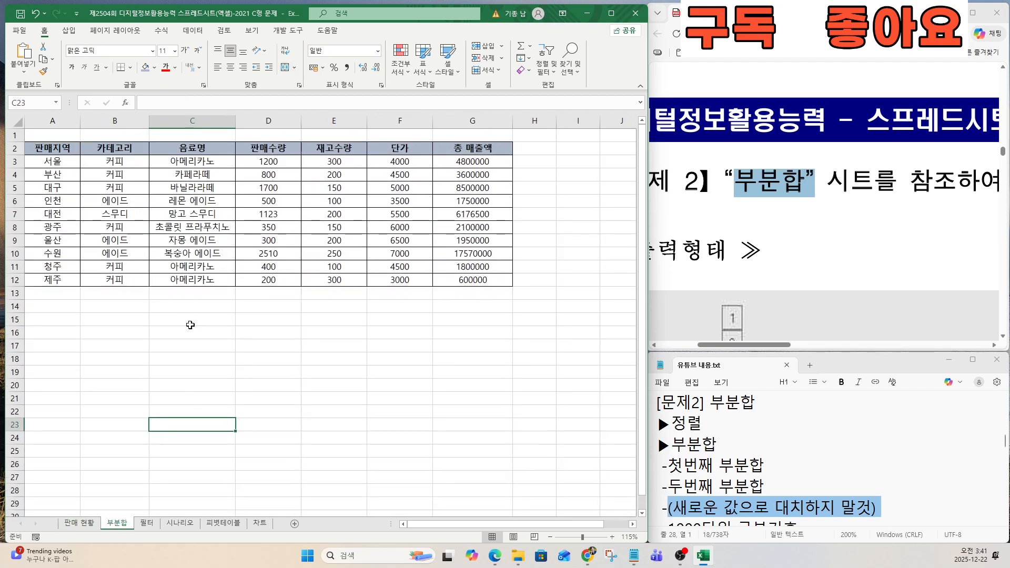
left_click(189, 217)
scroll(826, 287, "down", 10)
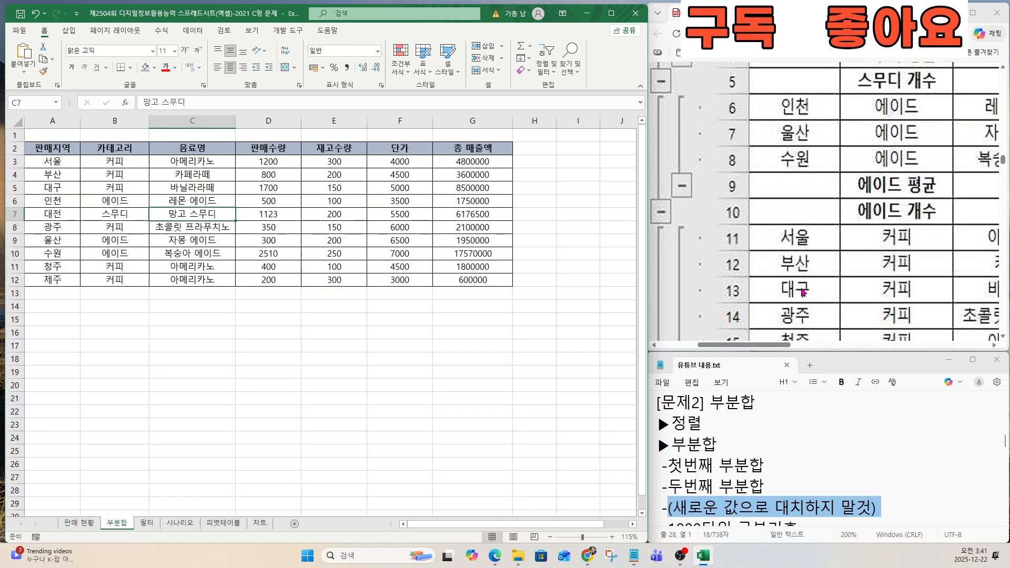
scroll(799, 288, "down", 5)
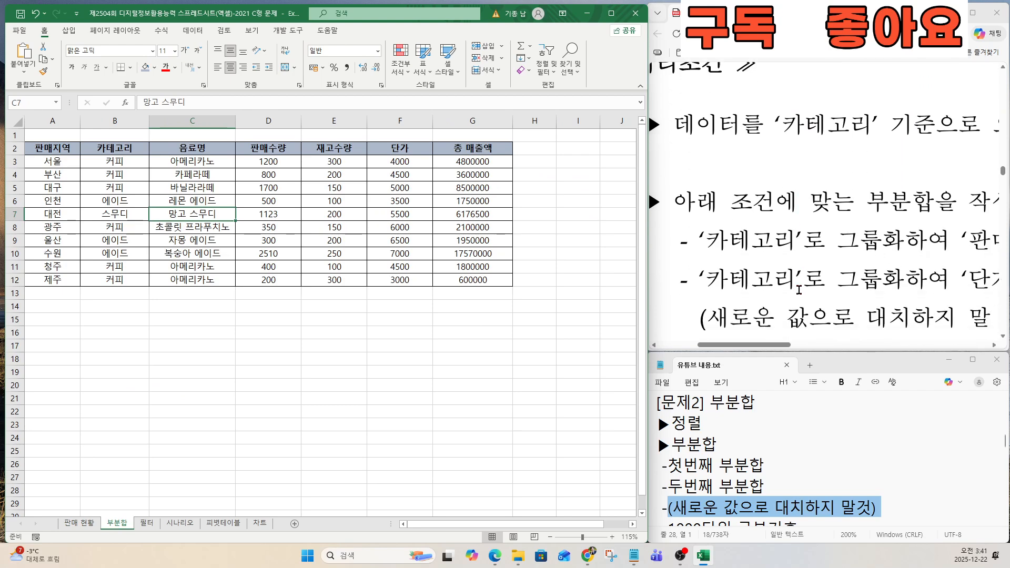
left_click_drag(777, 345, 793, 348)
left_click_drag(739, 134, 983, 128)
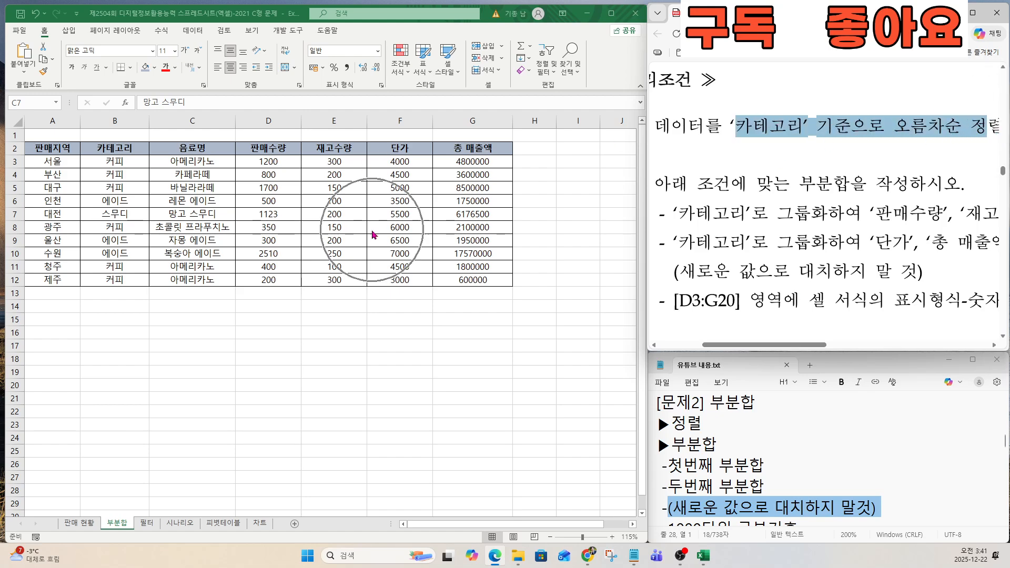
Sort the 부분합 table in ascending order by the 카테고리 column.
left_click(124, 150)
left_click(122, 150)
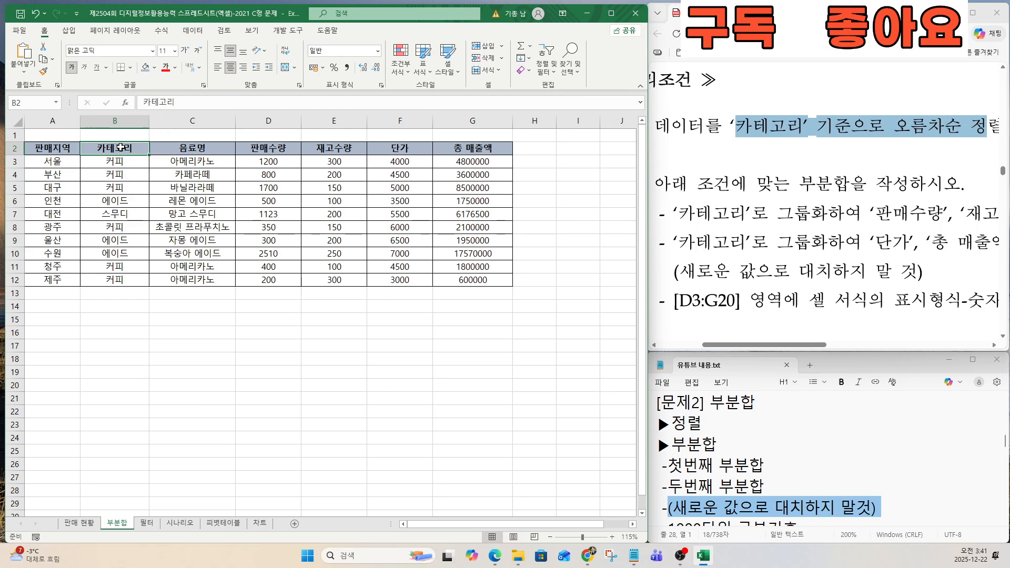
left_click(197, 33)
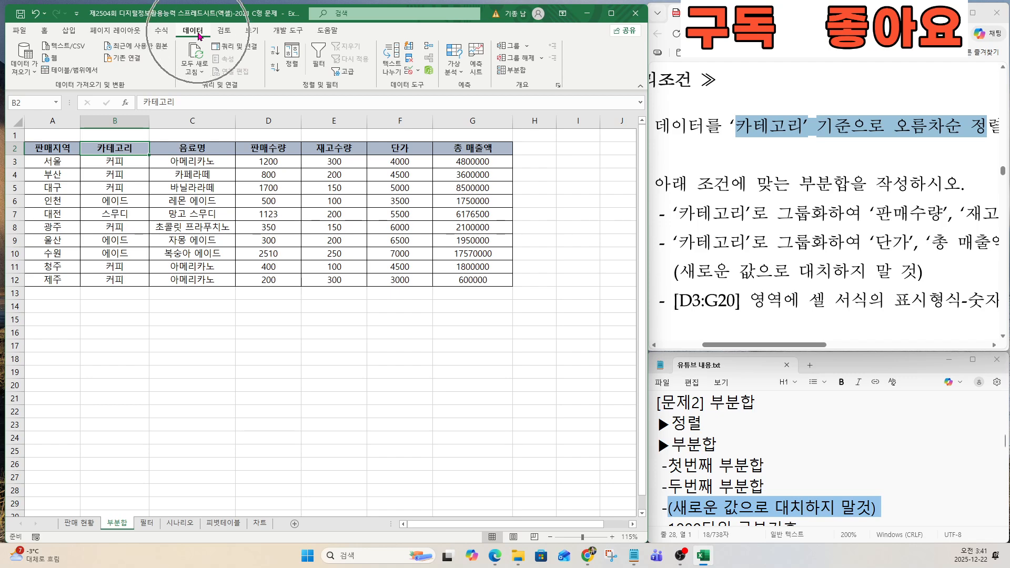
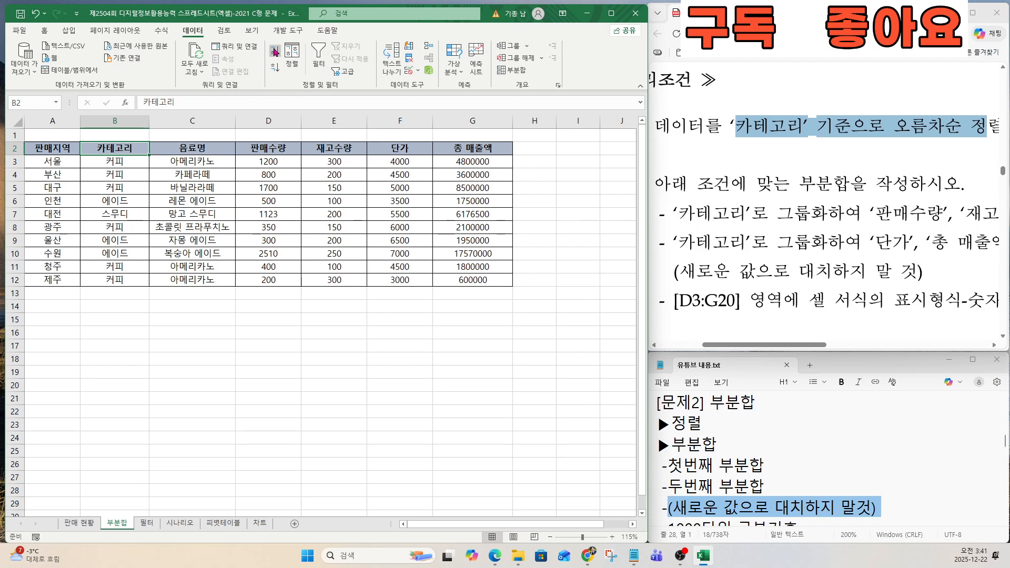
left_click(275, 53)
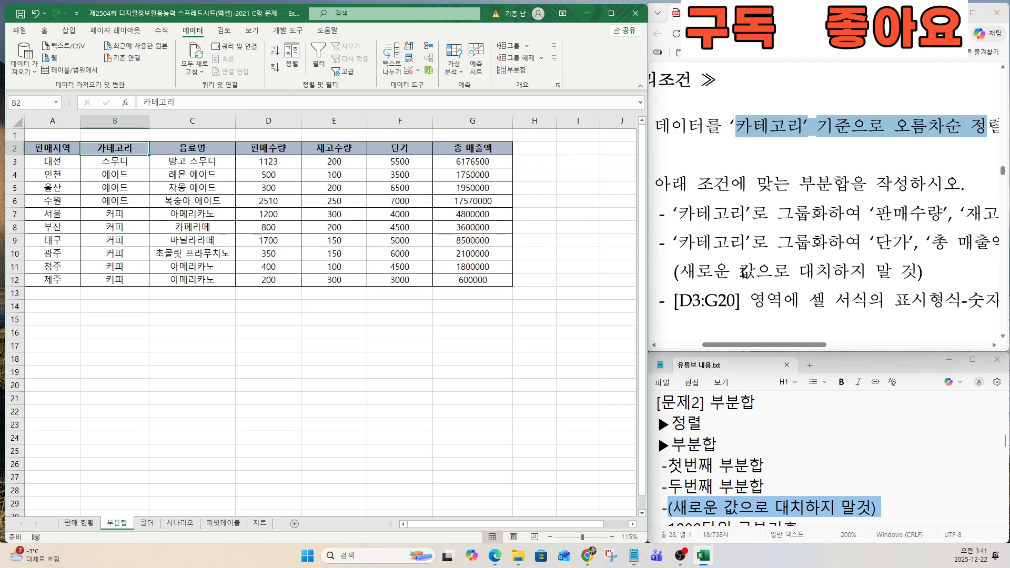
Start a subtotal on the sorted table, check the first subtotal's grouping in the instructions and group by 카테고리.
left_click(511, 74)
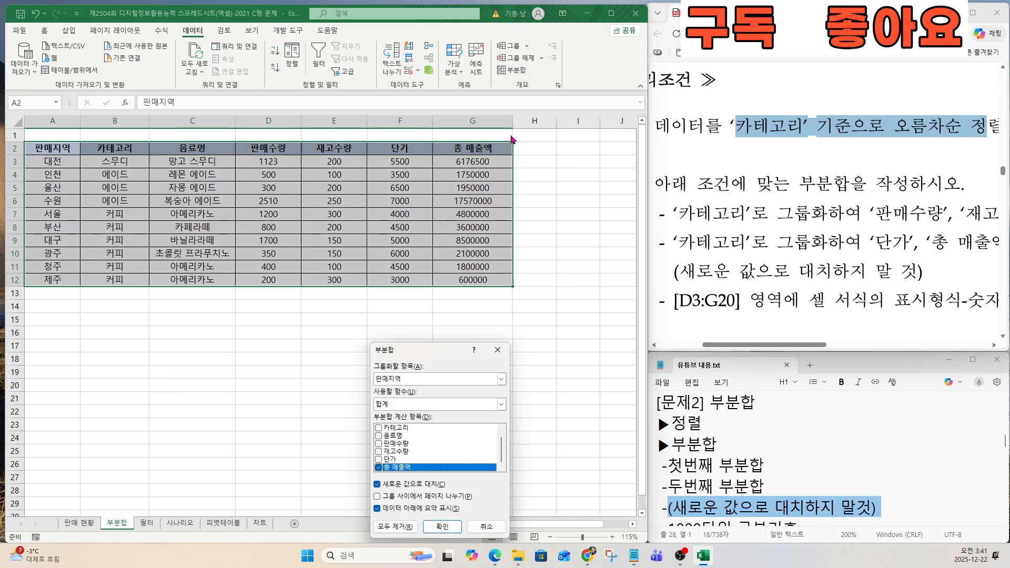
left_click_drag(440, 348, 511, 162)
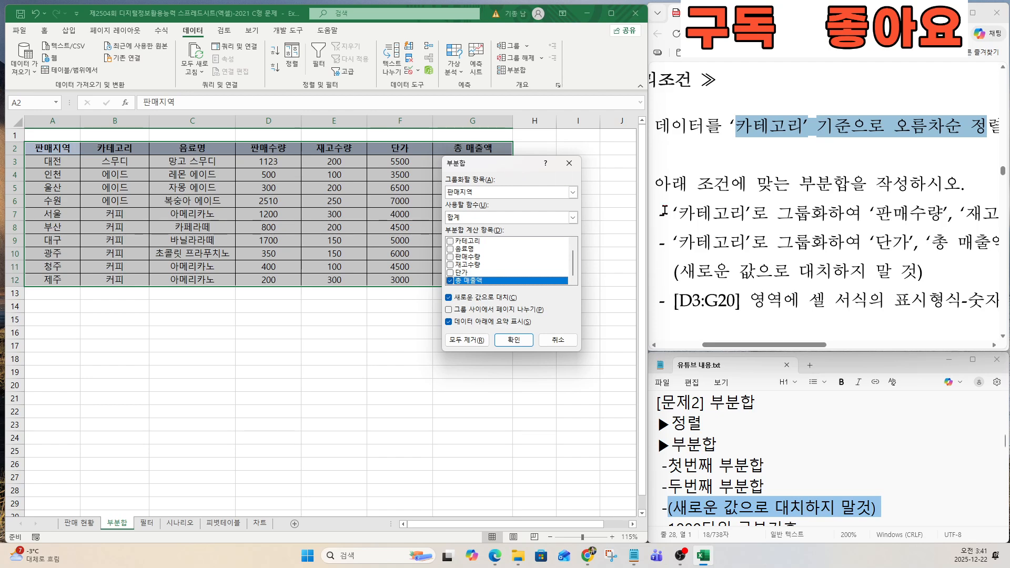
left_click_drag(673, 213, 844, 213)
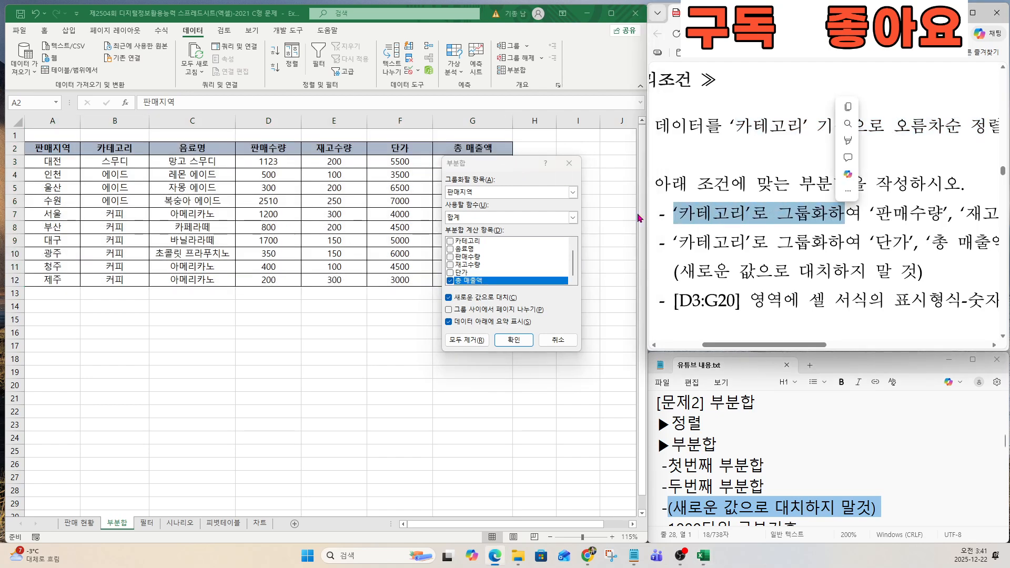
left_click(466, 193)
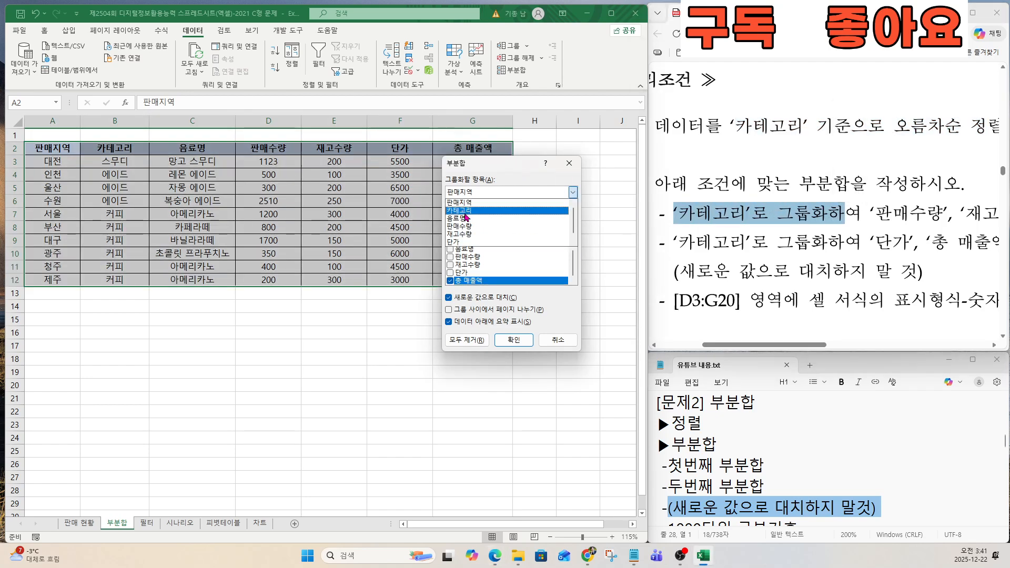
left_click(466, 211)
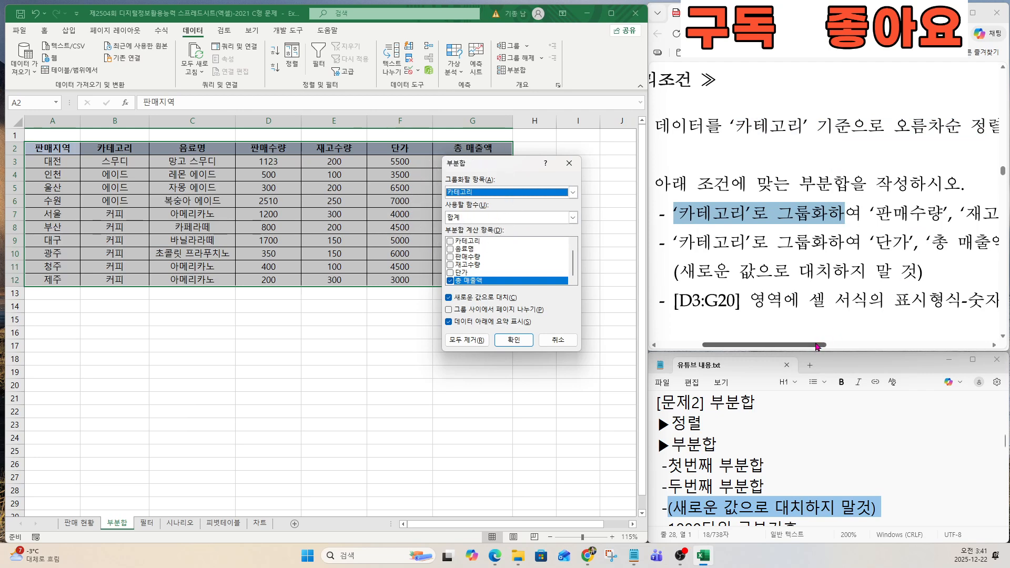
Read which columns the first subtotal covers, include 판매수량 and 재고수량, and exclude 총 매출액.
left_click_drag(811, 345, 877, 339)
left_click_drag(692, 213, 841, 213)
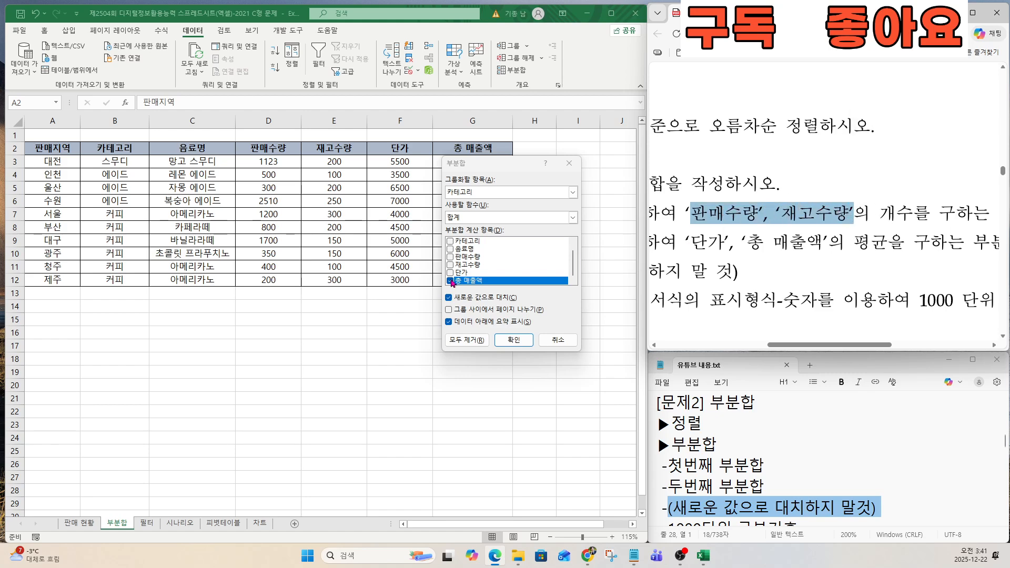
left_click(451, 257)
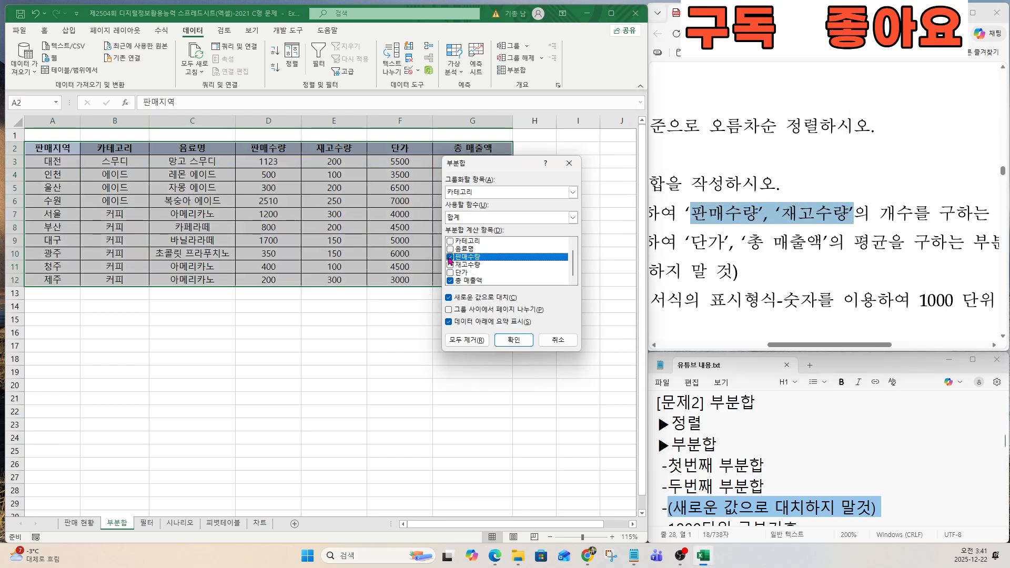
left_click(451, 266)
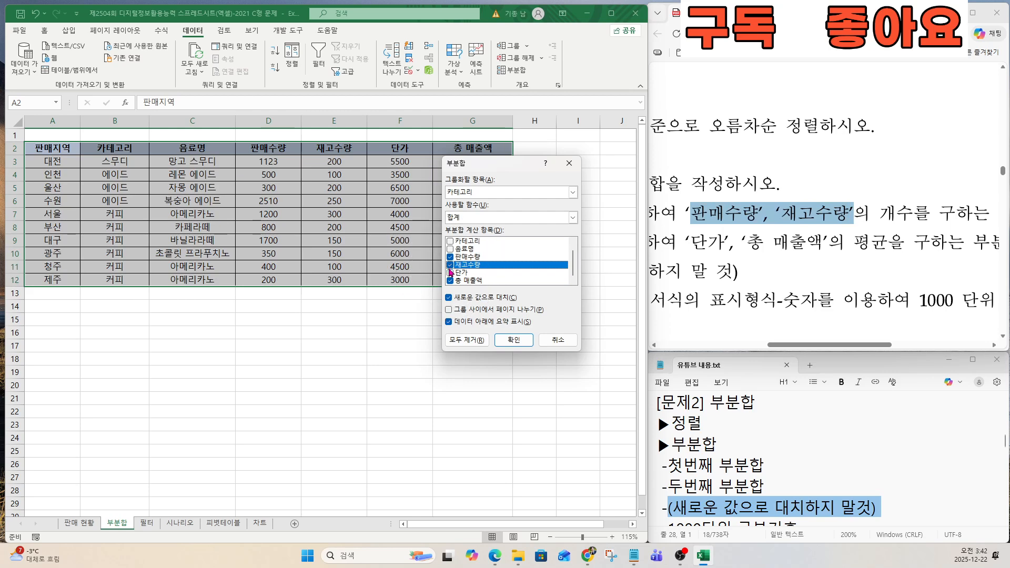
left_click(450, 282)
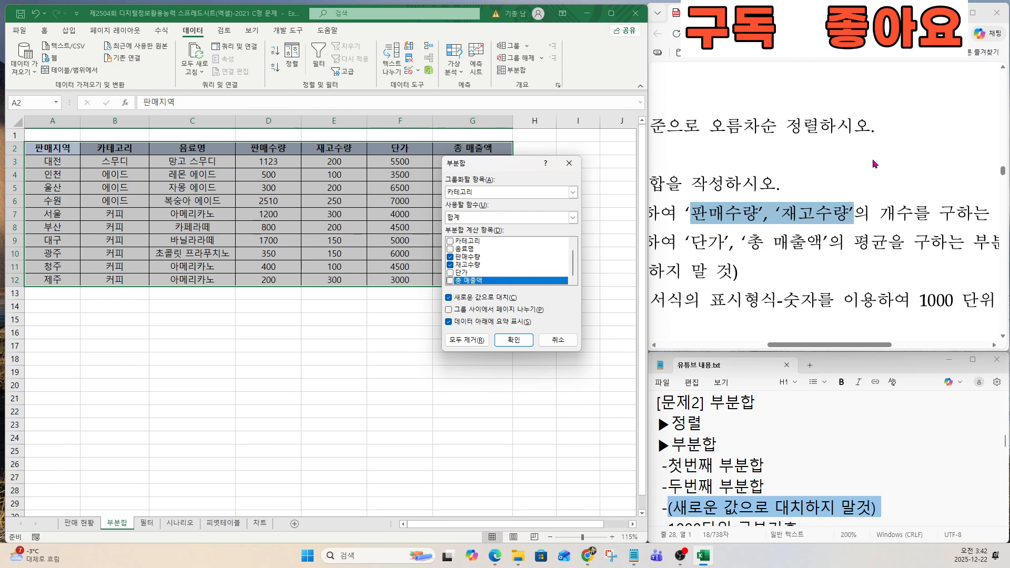
Check the function required for the first subtotal, set it to 개수 and apply the subtotal.
left_click_drag(872, 215, 924, 219)
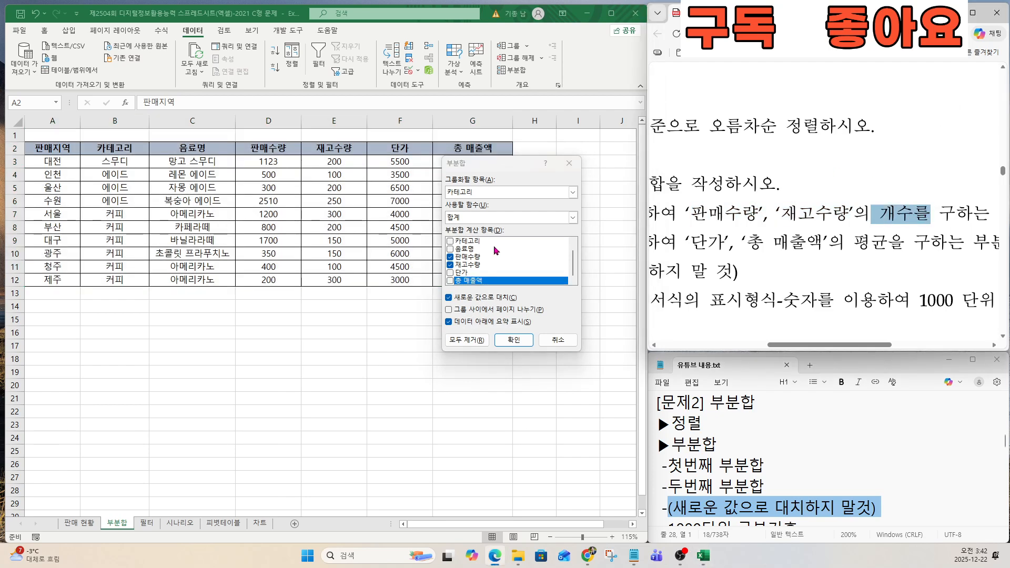
left_click(468, 216)
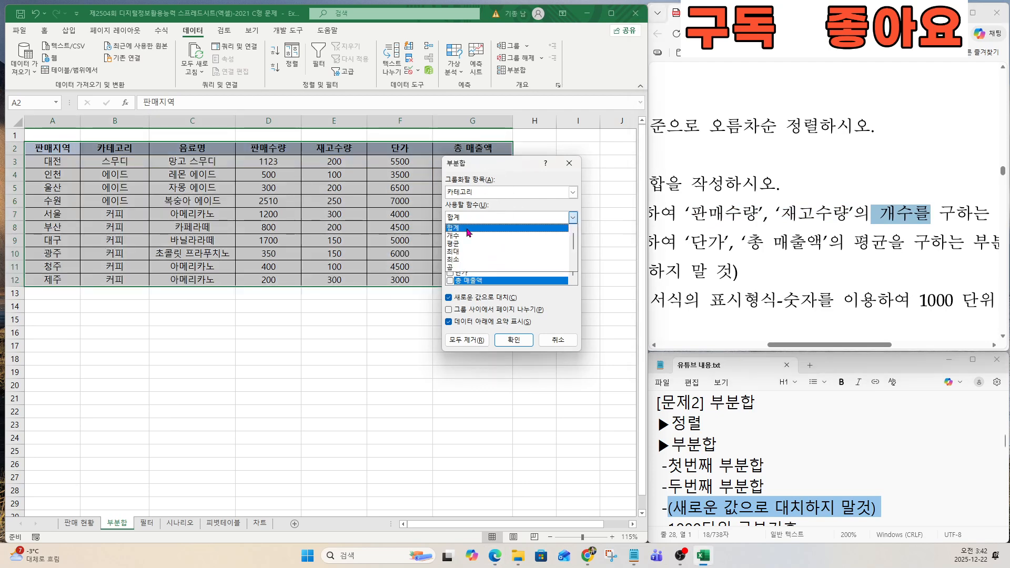
left_click(467, 236)
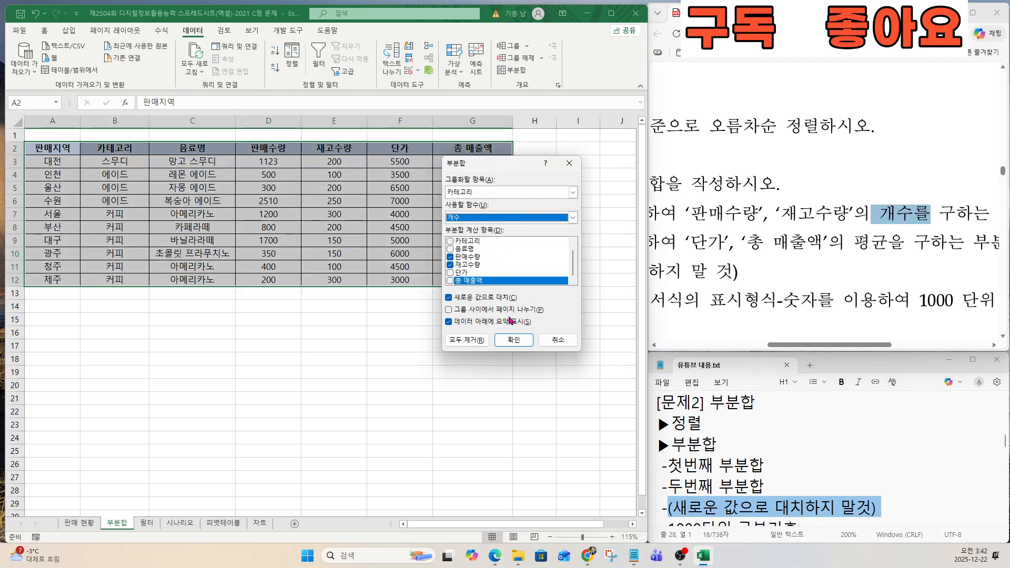
left_click(515, 340)
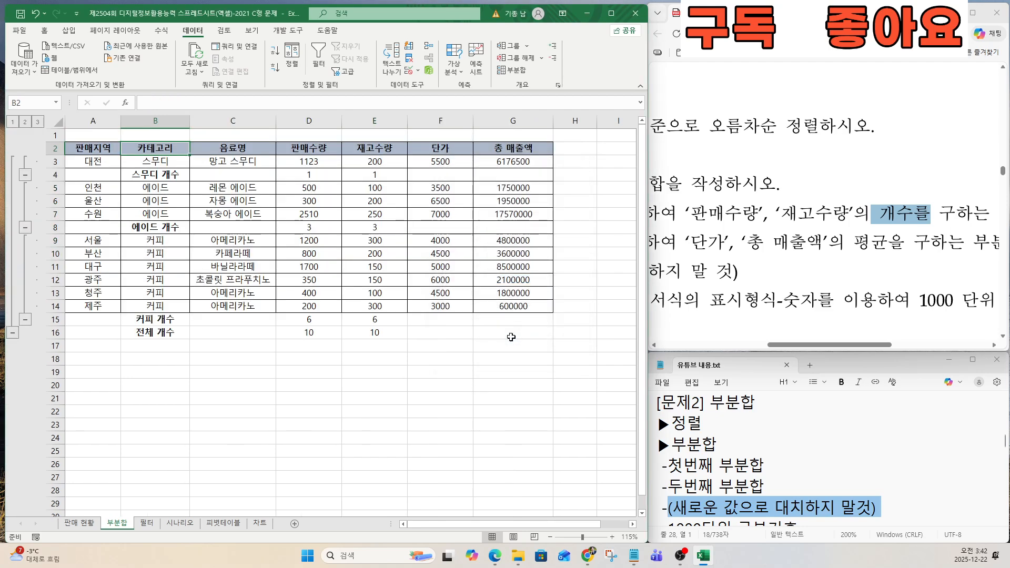
Start a second subtotal on the table and check its required grouping and calculated columns in the instructions.
left_click(515, 76)
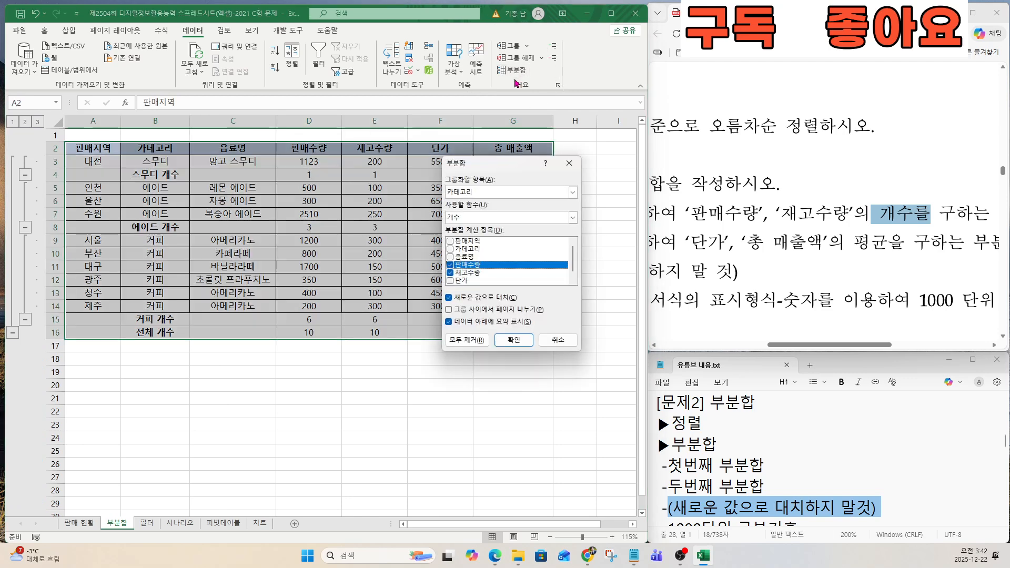
left_click_drag(779, 345, 716, 346)
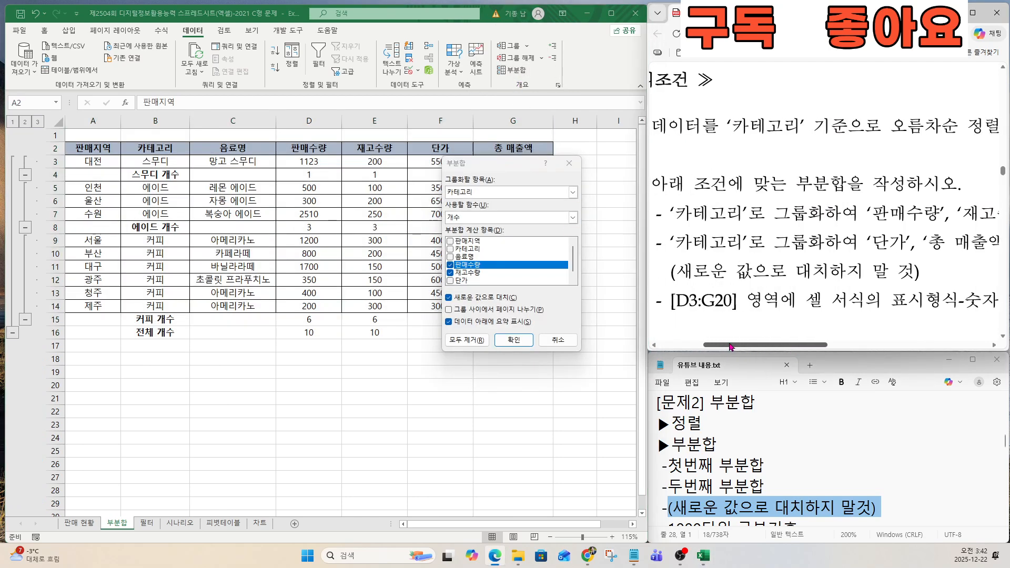
left_click_drag(675, 241, 815, 242)
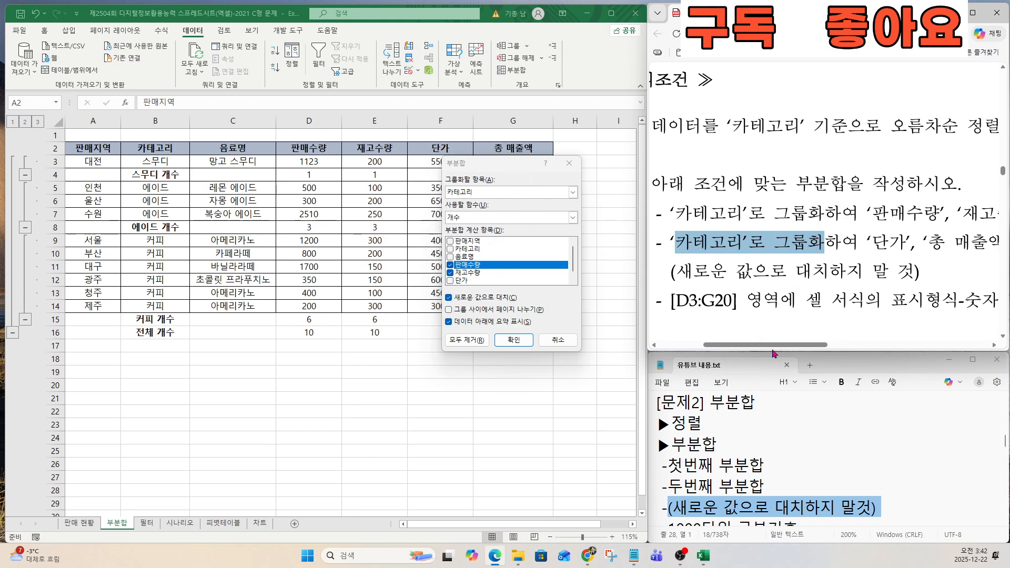
left_click_drag(774, 345, 819, 345)
left_click_drag(745, 243, 875, 243)
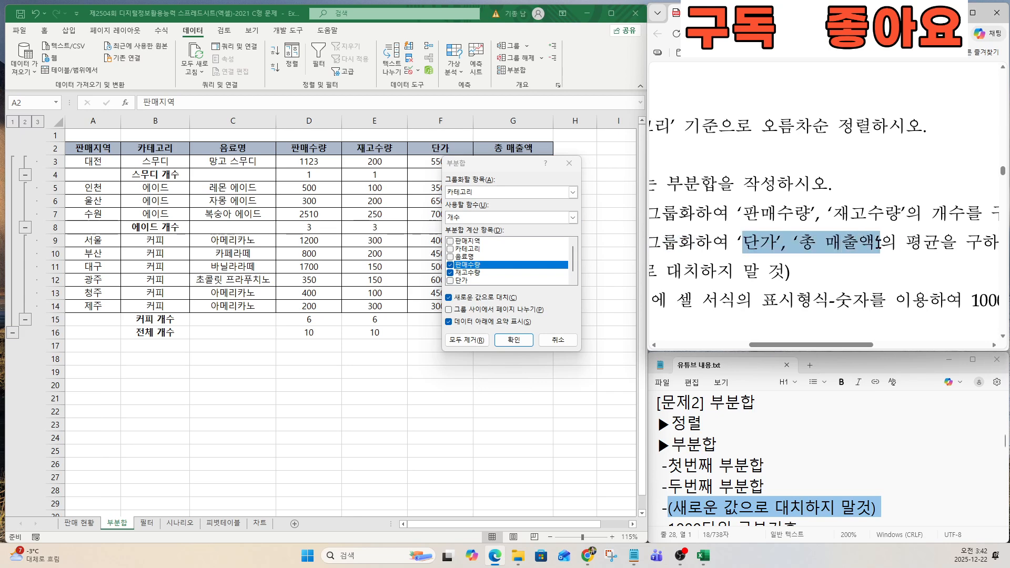
Include 단가 and 총 매출액 in the second subtotal, and exclude 판매수량 and 재고수량.
left_click(450, 273)
left_click(450, 281)
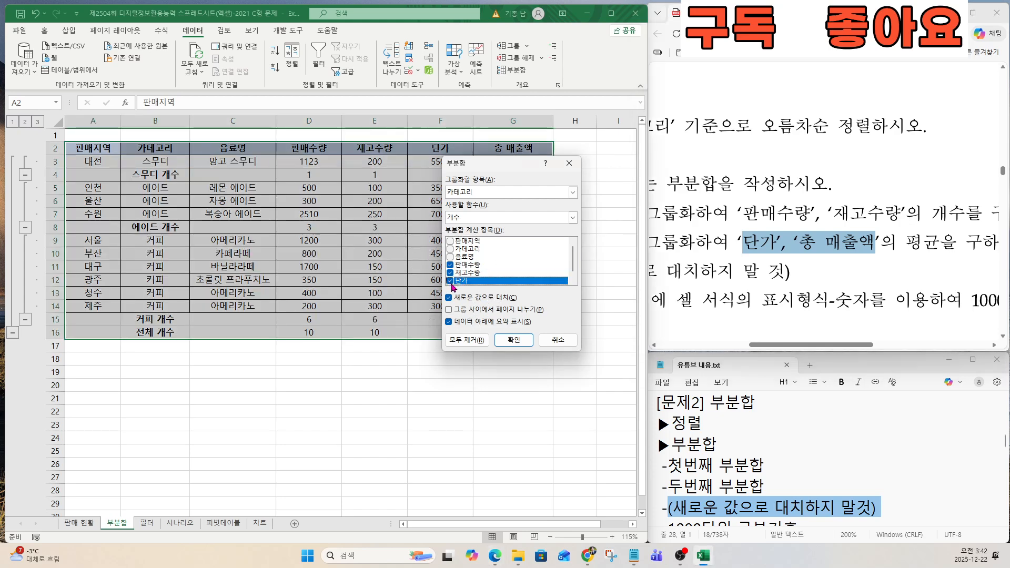
scroll(452, 284, "down", 1)
left_click(450, 281)
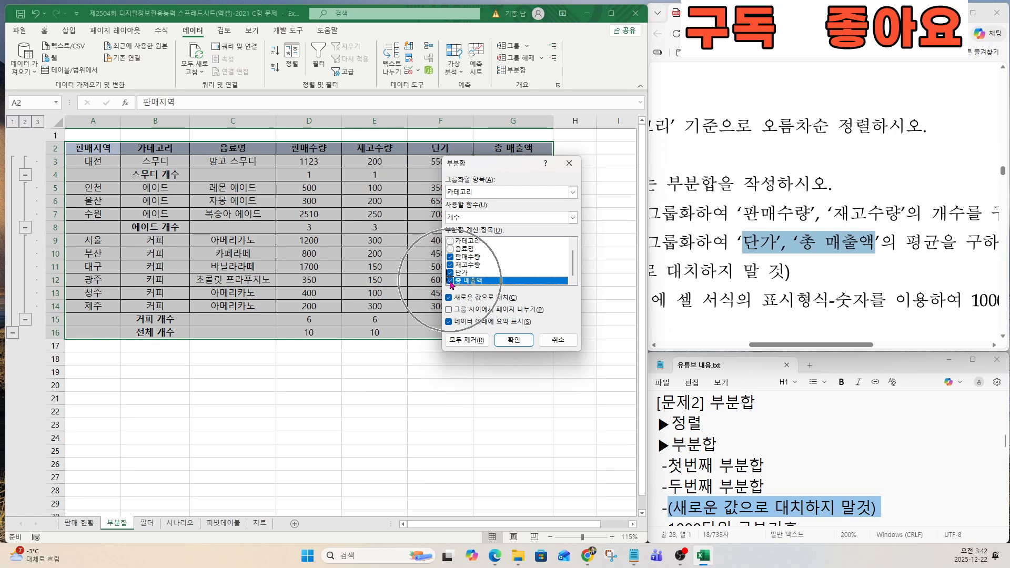
left_click(450, 257)
left_click(450, 265)
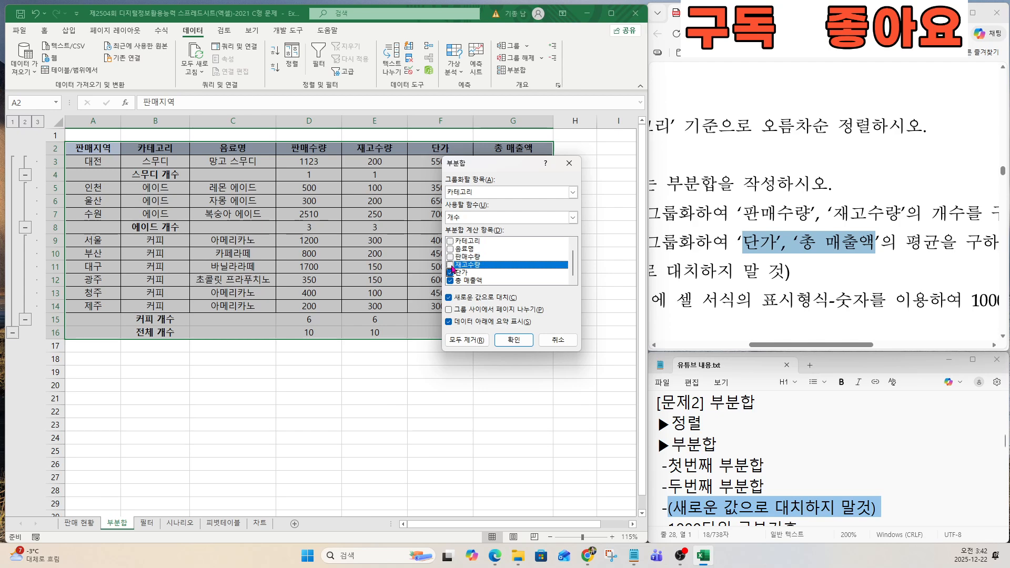
Check the function required for the second subtotal and set it to 평균.
double_click(914, 245)
left_click(475, 217)
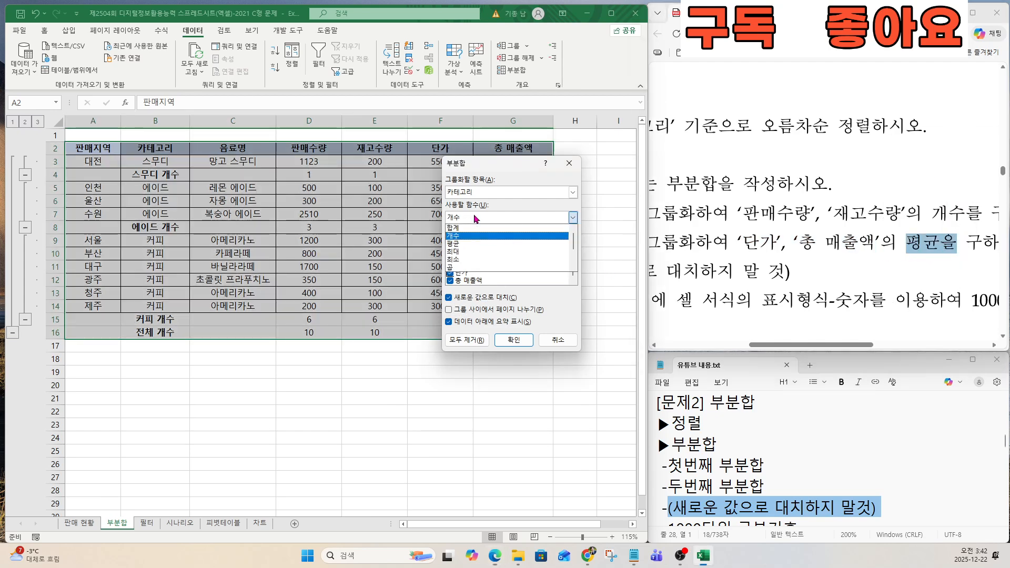
left_click(469, 244)
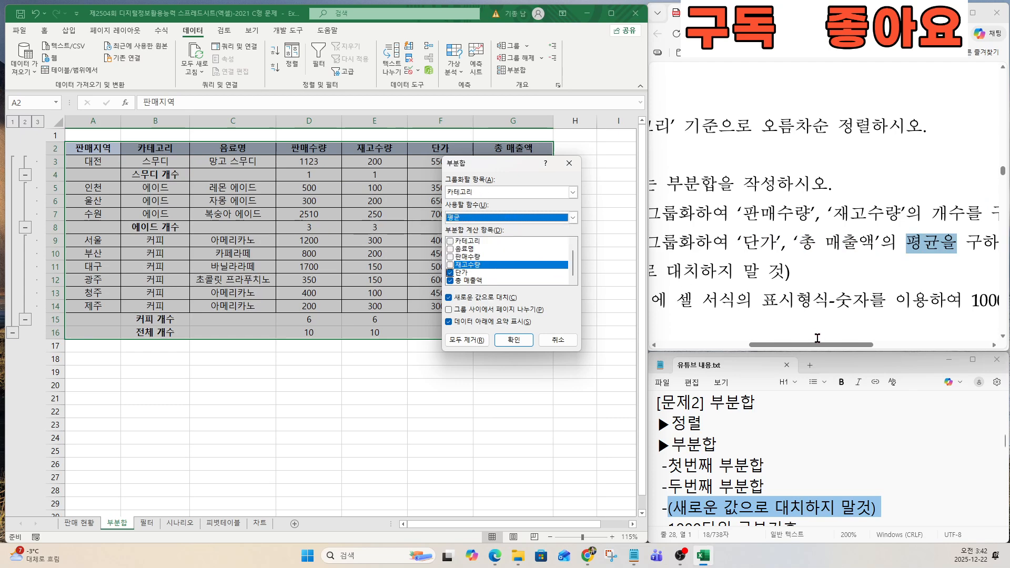
Check the instruction about replacing values, turn off 새로운 값으로 대치 and apply the second subtotal.
left_click_drag(818, 345, 767, 349)
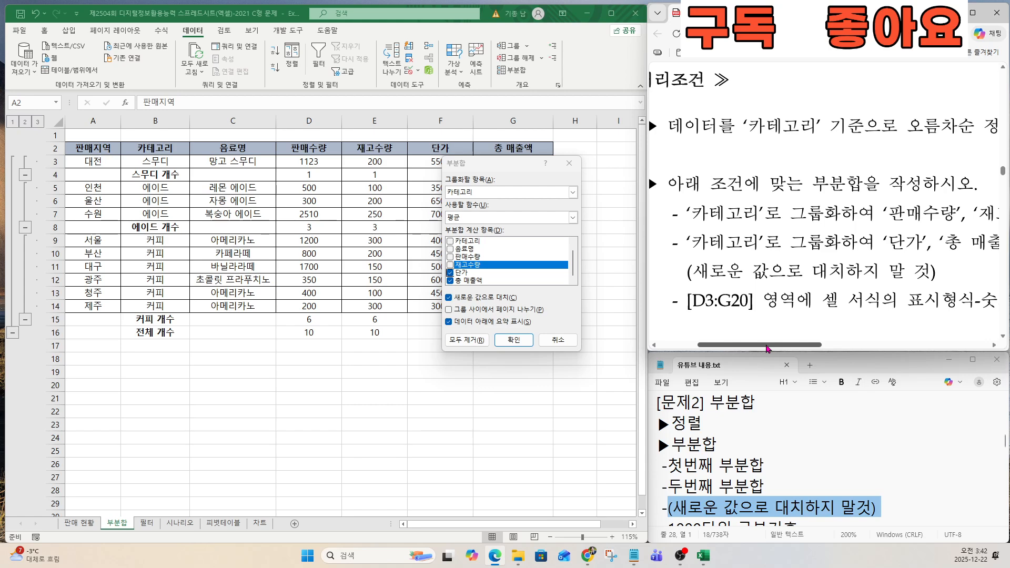
left_click_drag(687, 271, 939, 280)
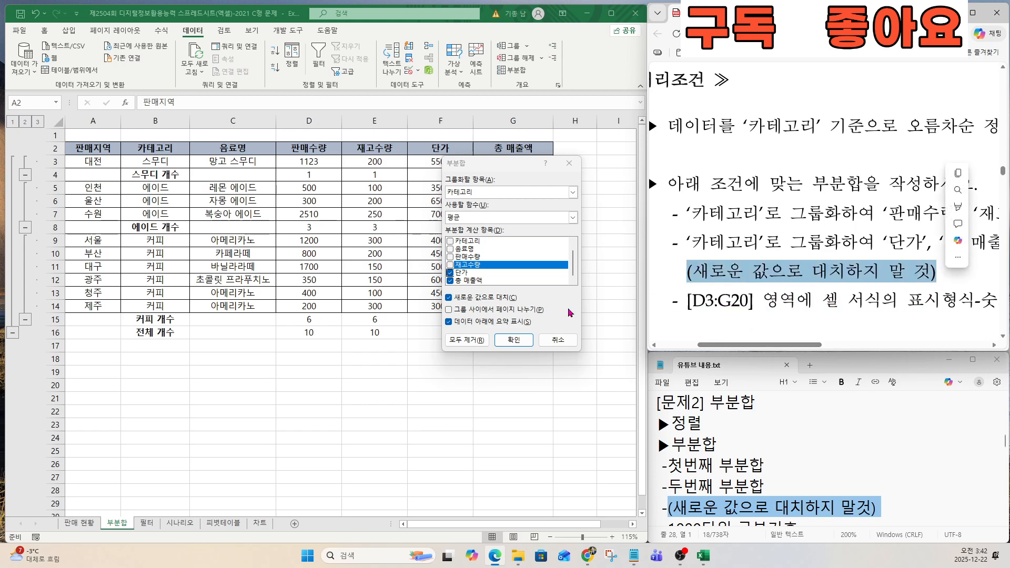
left_click(448, 298)
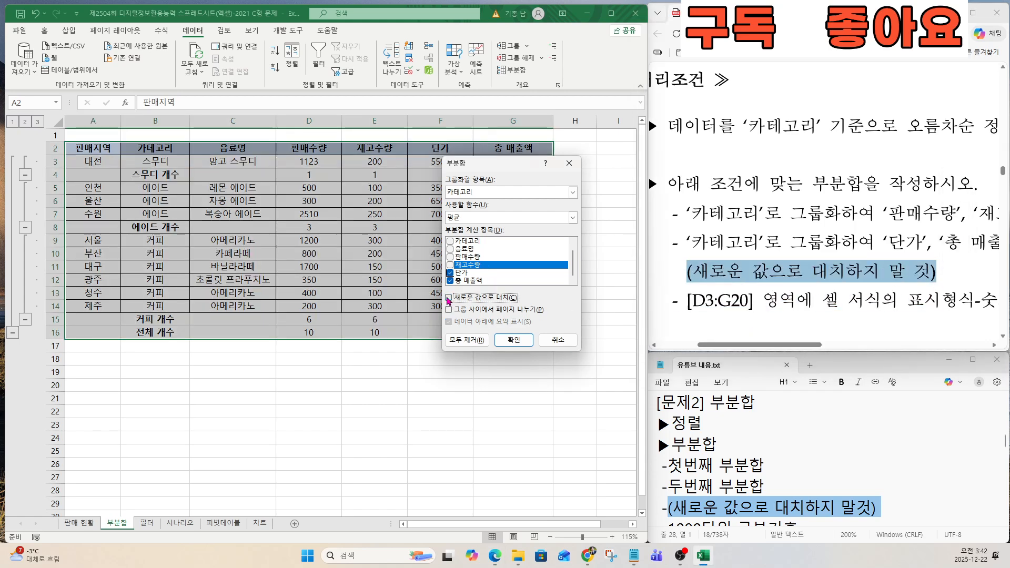
left_click(517, 341)
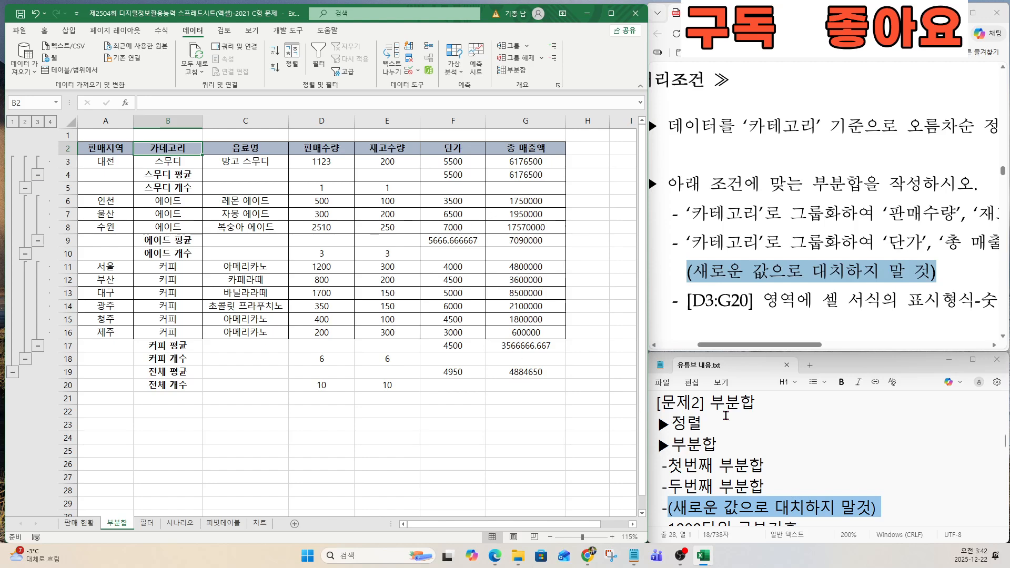
Check the notes and instructions for the next formatting task and the cell range it applies to.
scroll(769, 480, "down", 2)
scroll(766, 479, "up", 2)
scroll(762, 468, "down", 2)
left_click(310, 318)
left_click(280, 254)
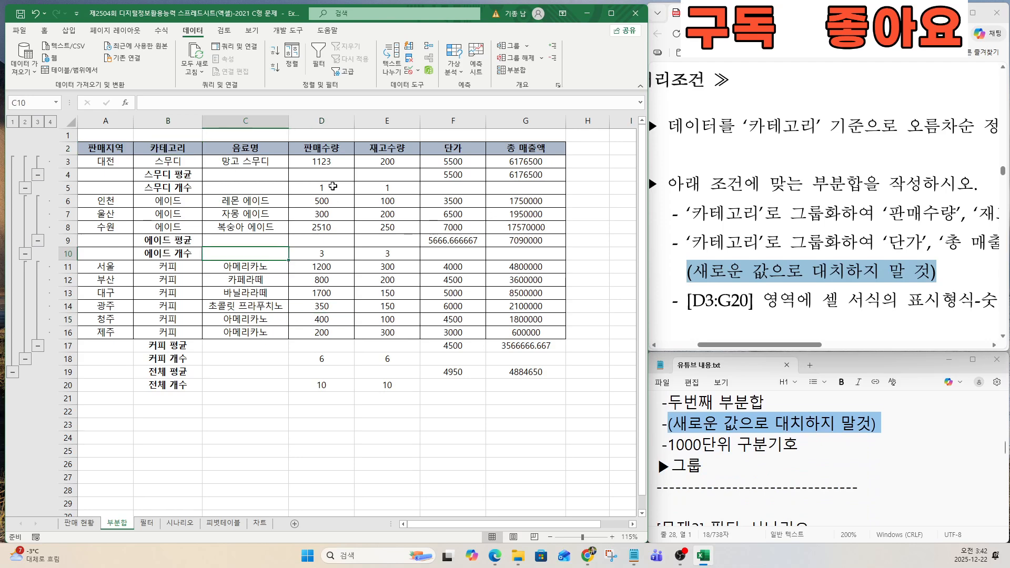
left_click(327, 161)
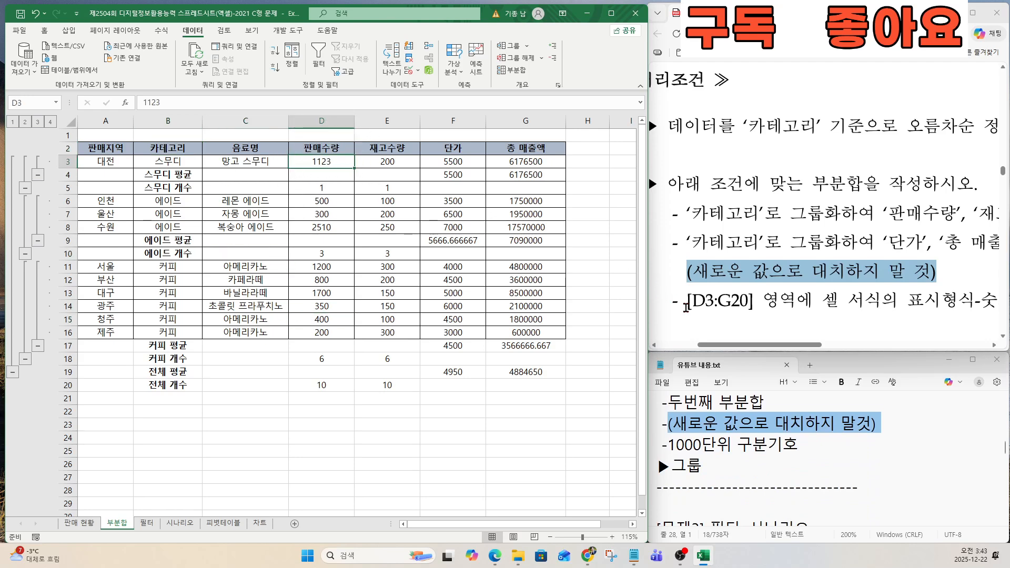
left_click_drag(686, 301, 880, 301)
left_click(331, 165)
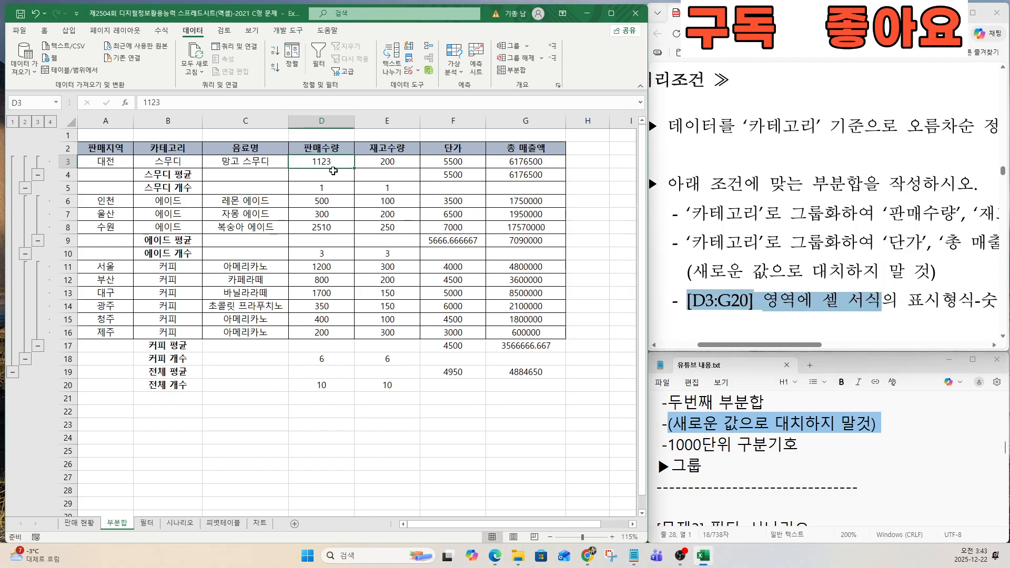
Format cells D3:G20 with the 숫자 category and the 1000 단위 구분 기호, following the instructions.
left_click_drag(333, 163, 529, 388)
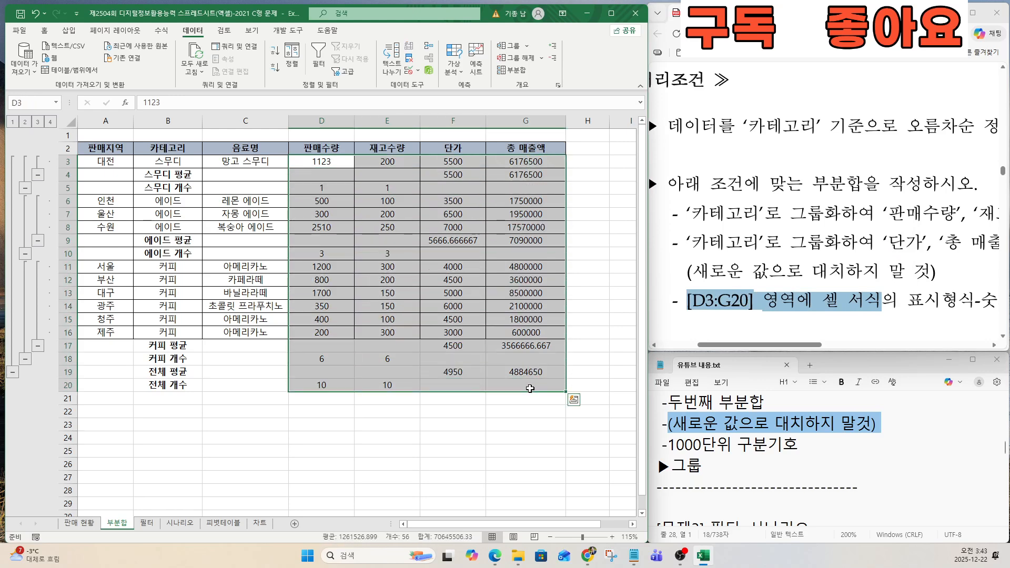
left_click(574, 400)
right_click(420, 227)
left_click(453, 454)
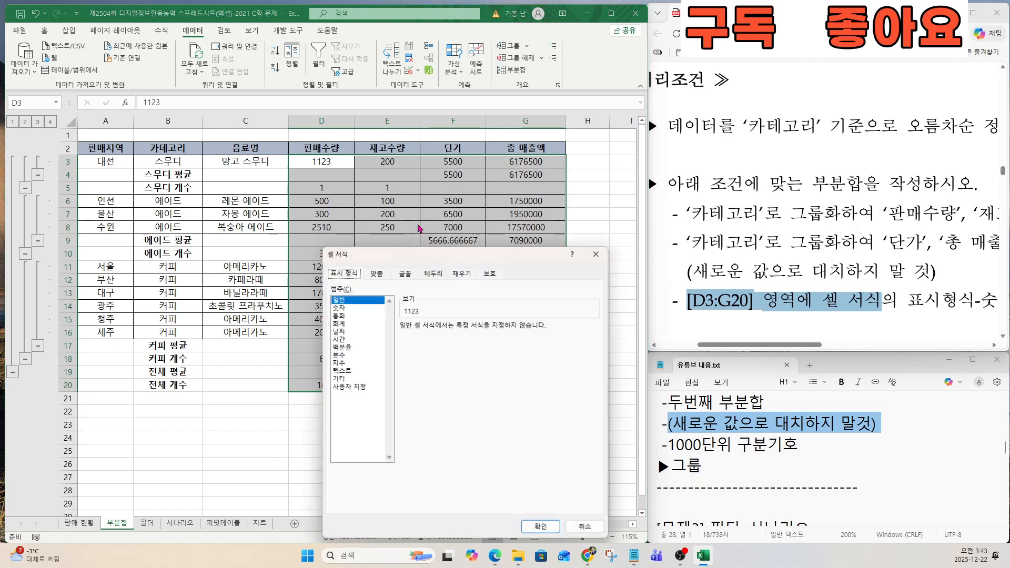
left_click_drag(422, 255, 403, 170)
left_click_drag(815, 351, 906, 352)
left_click_drag(653, 301, 957, 304)
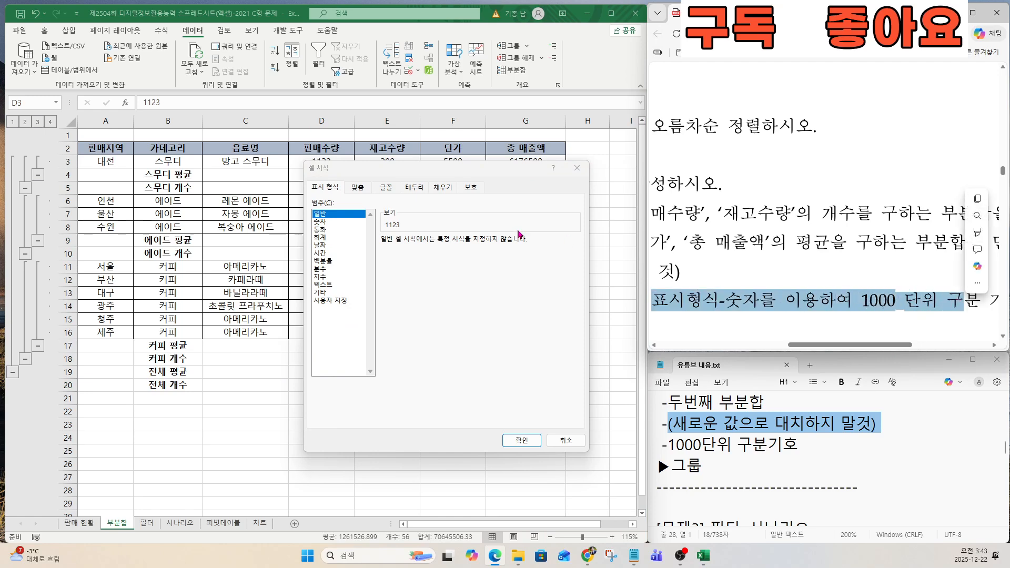
left_click(324, 221)
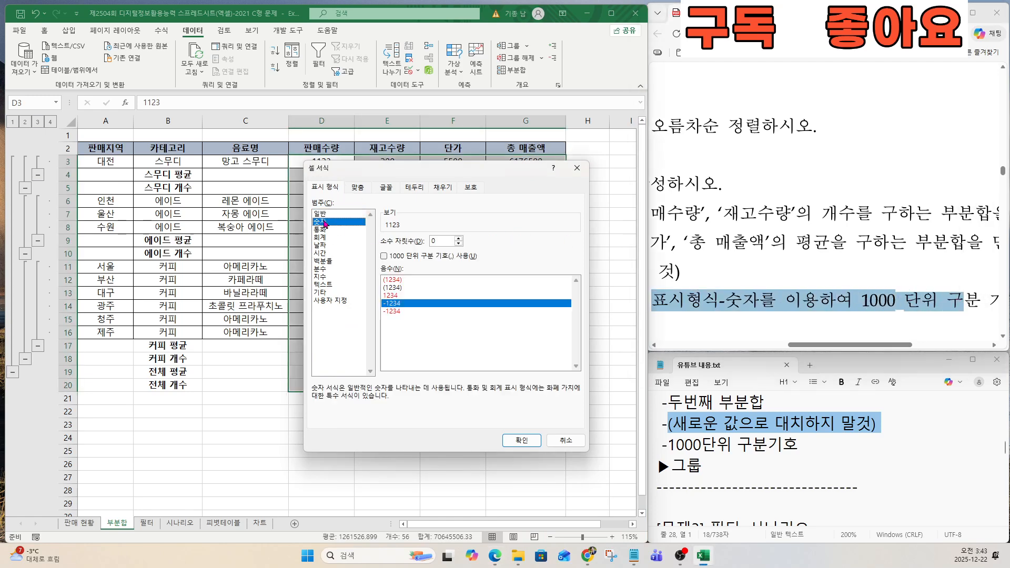
left_click(384, 257)
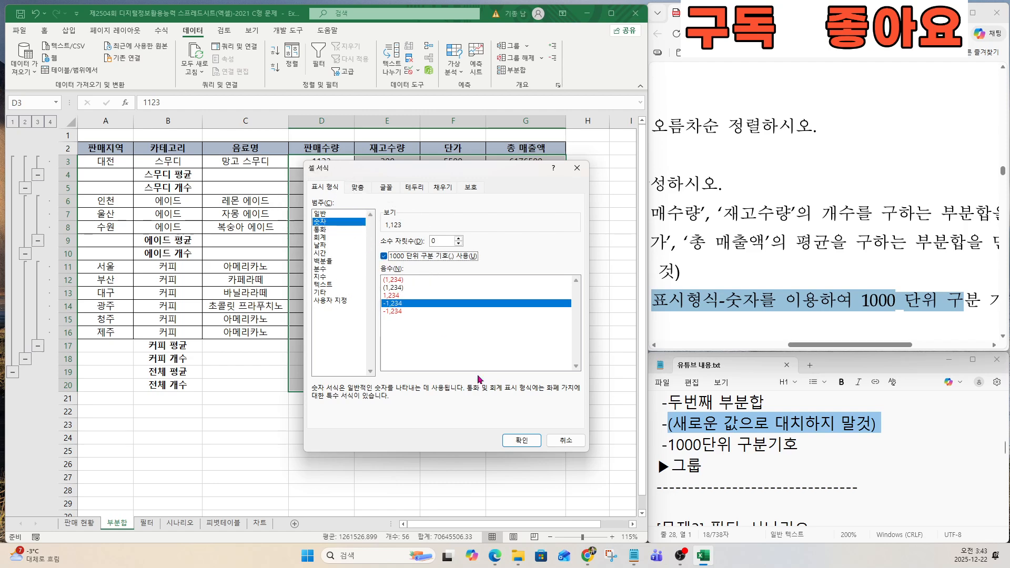
left_click(521, 440)
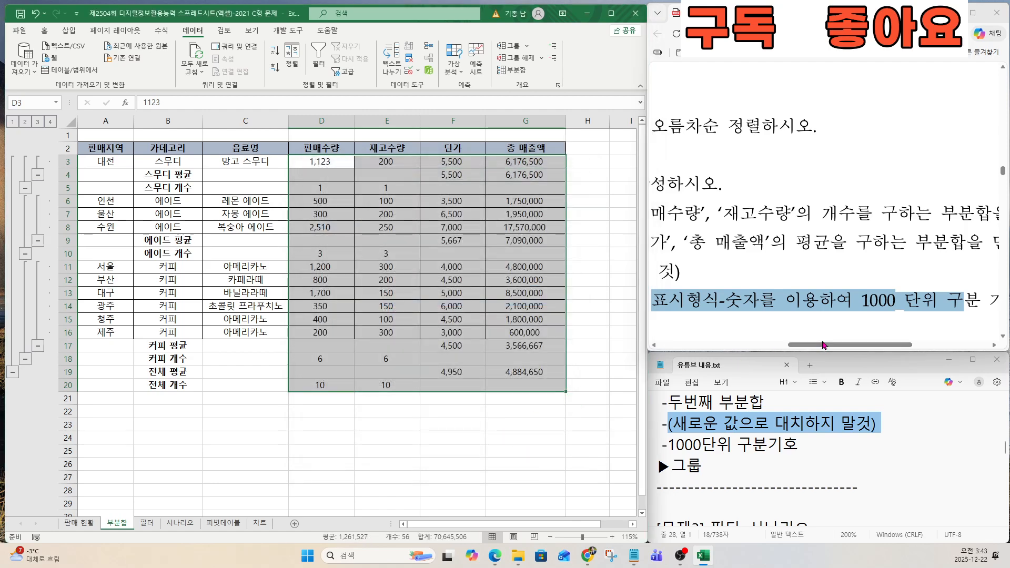
Check the grouping instruction for problem 2 and group columns D to E on the 부분합 sheet.
left_click_drag(824, 344, 738, 350)
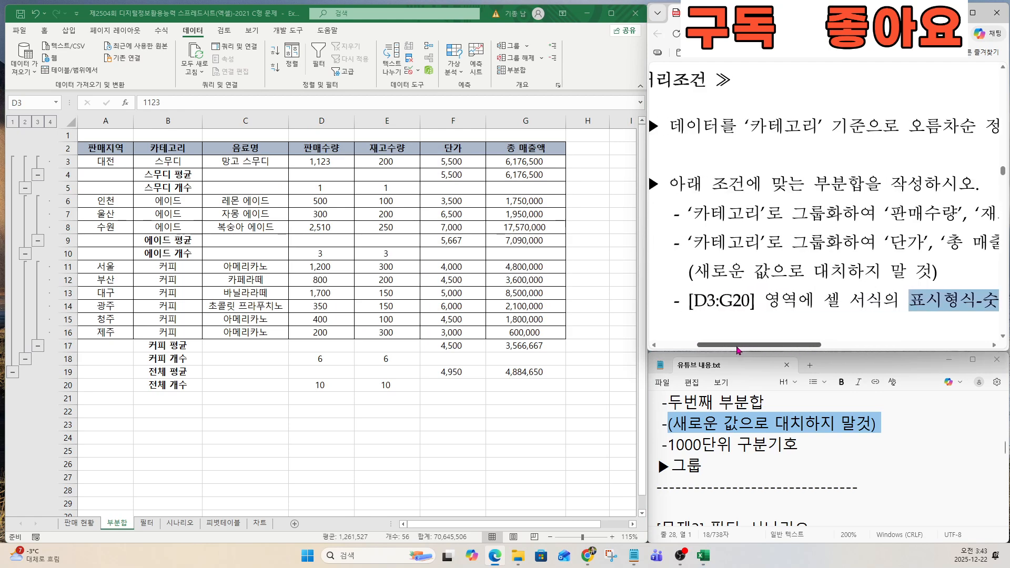
scroll(737, 327, "down", 3)
left_click_drag(672, 217, 846, 217)
scroll(842, 248, "up", 1)
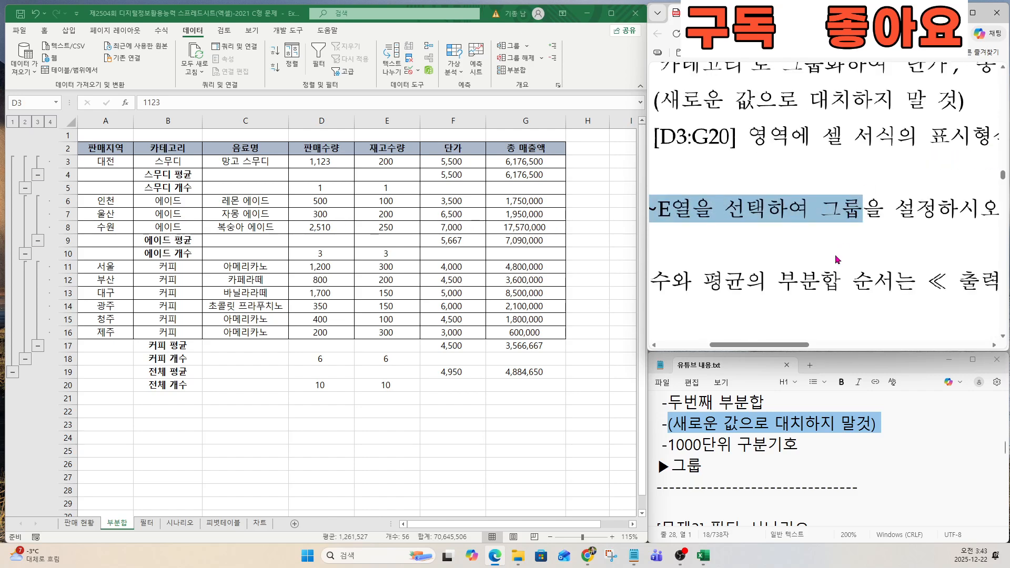
left_click_drag(804, 345, 789, 345)
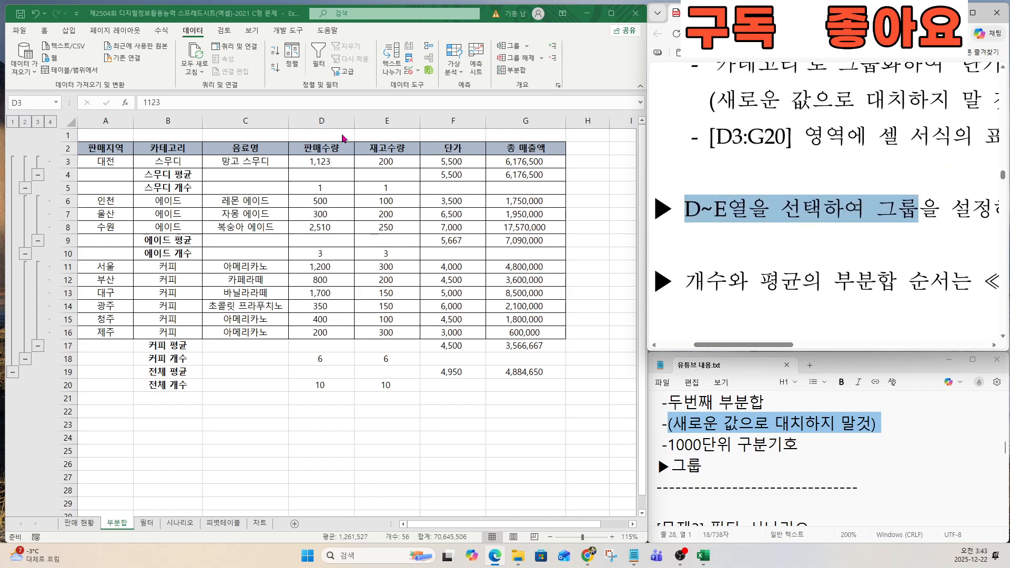
left_click_drag(327, 120, 375, 151)
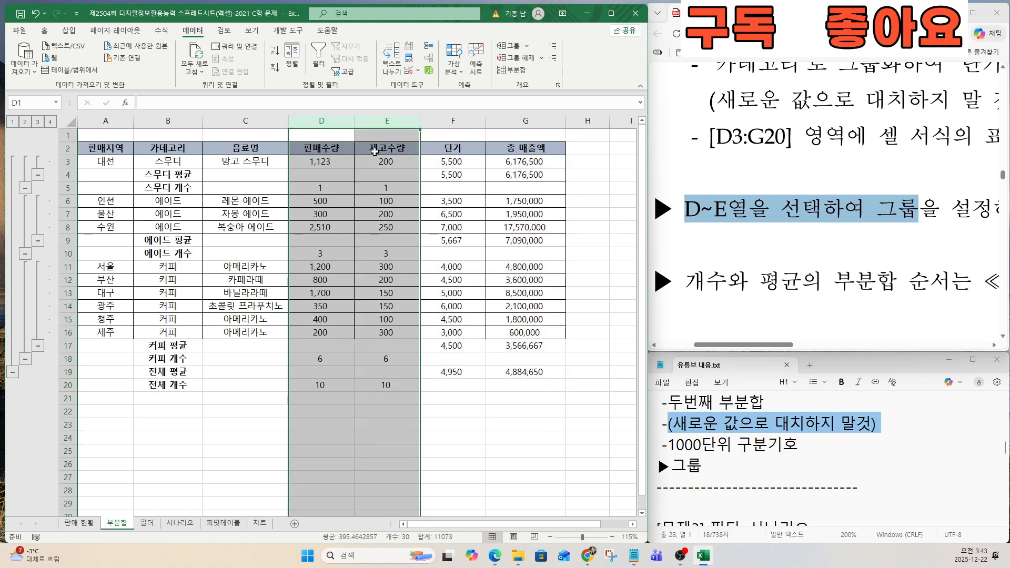
left_click(507, 46)
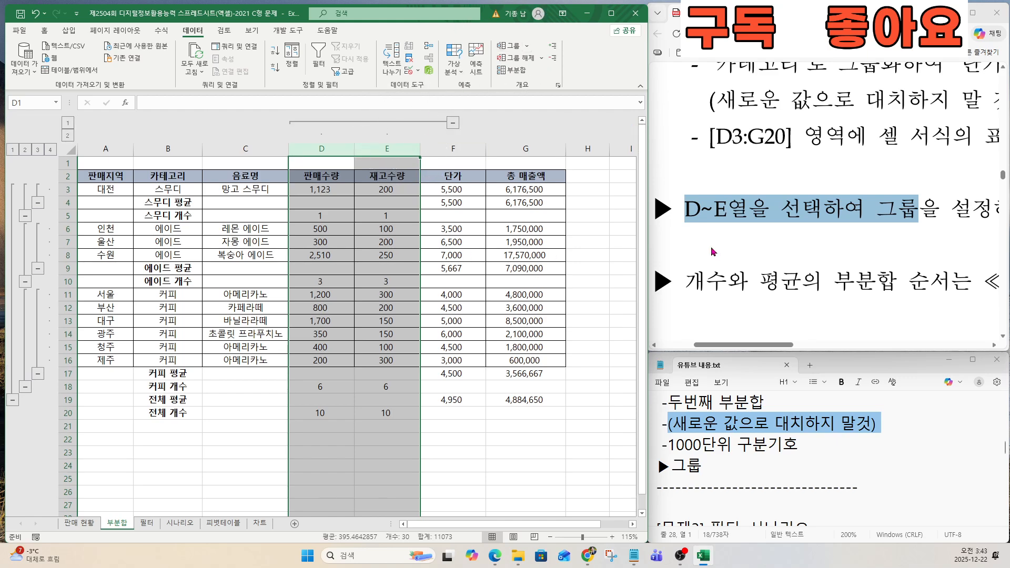
Read the remaining conditions of problem 2 and locate the heading of problem 3 in the instructions.
left_click(716, 288)
scroll(715, 300, "down", 4)
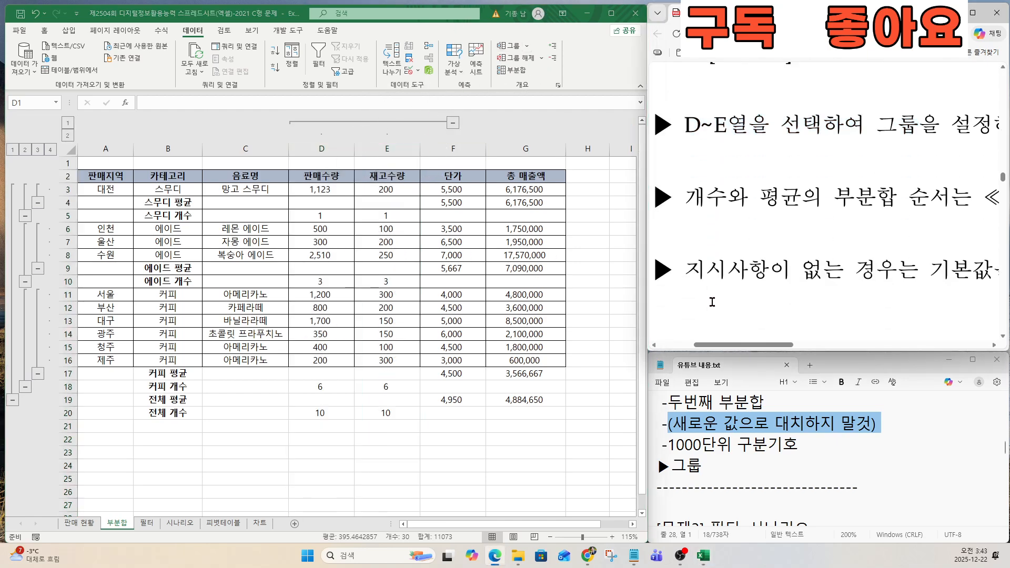
scroll(709, 304, "down", 5)
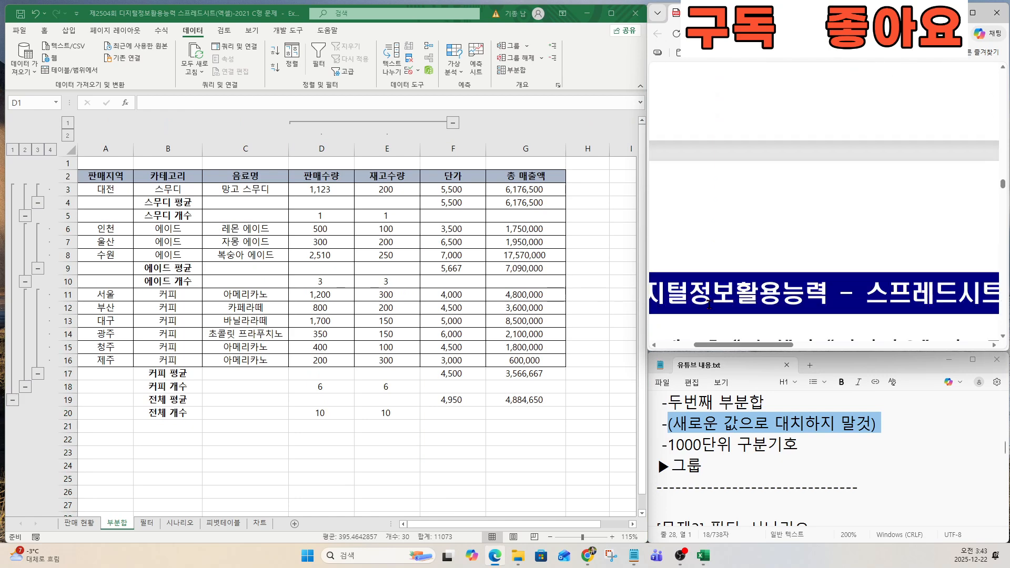
left_click_drag(729, 339, 715, 340)
left_click_drag(663, 182, 962, 181)
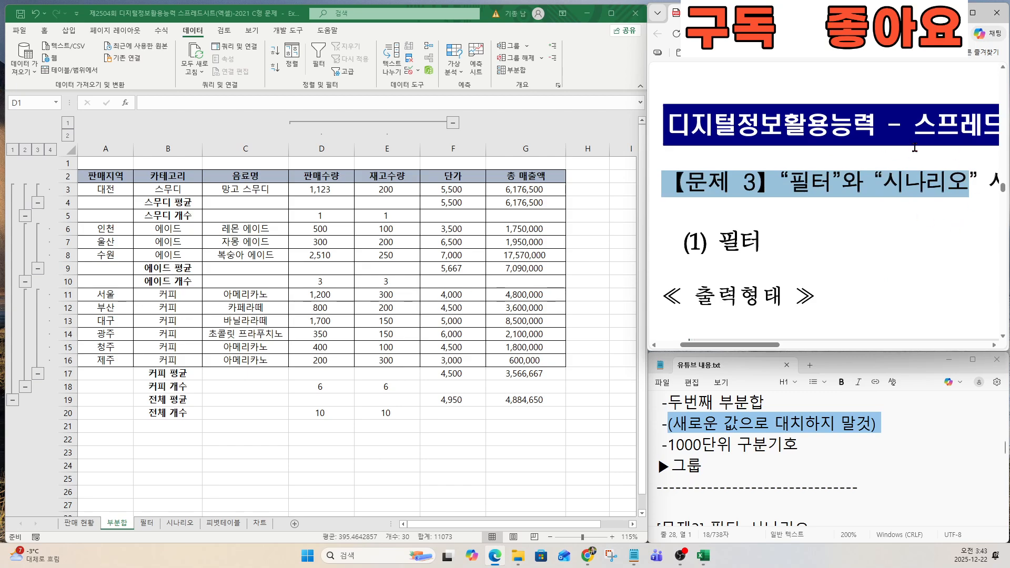
Examine problem 3's filter output form and its advanced filter conditions, including the condition and result locations.
scroll(773, 295, "down", 15)
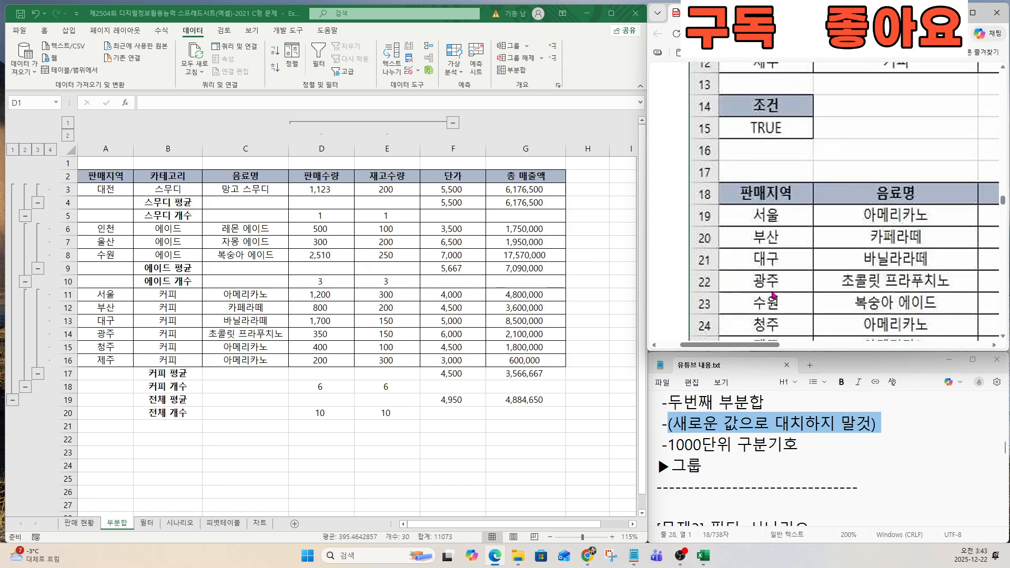
scroll(774, 295, "down", 2)
scroll(795, 280, "up", 2)
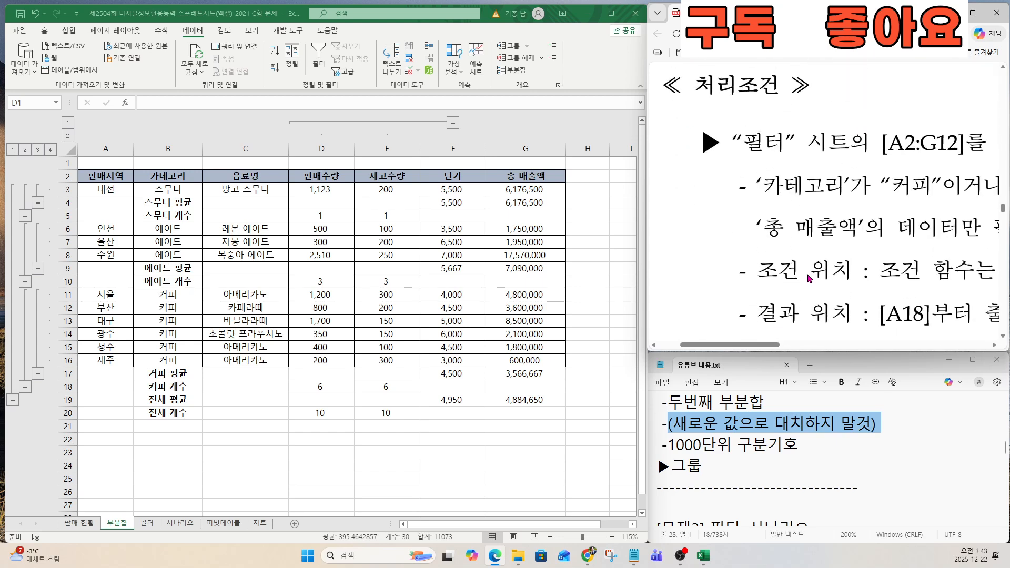
scroll(807, 318, "down", 1)
left_click_drag(779, 345, 812, 349)
scroll(818, 310, "down", 3)
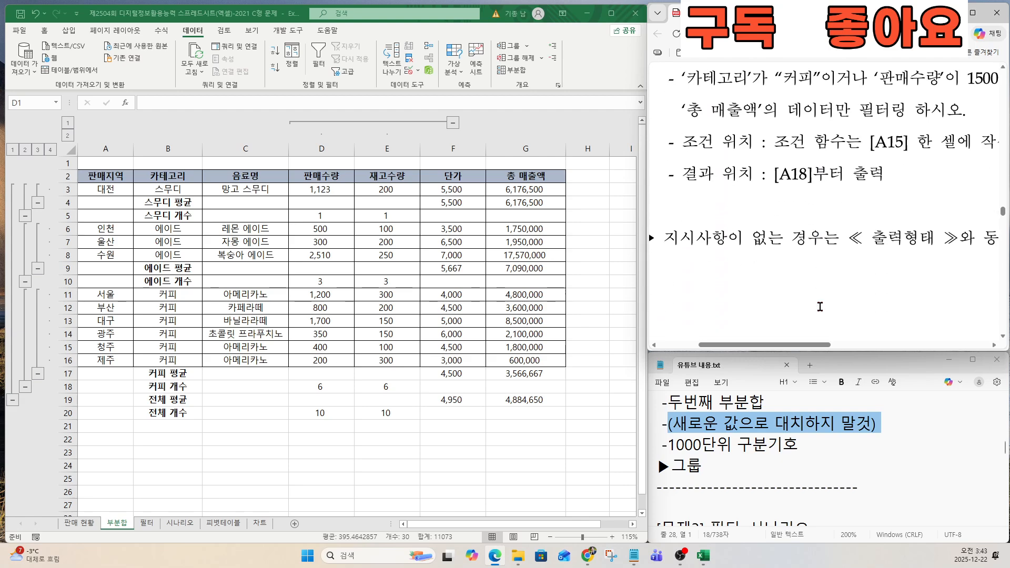
scroll(821, 302, "down", 1)
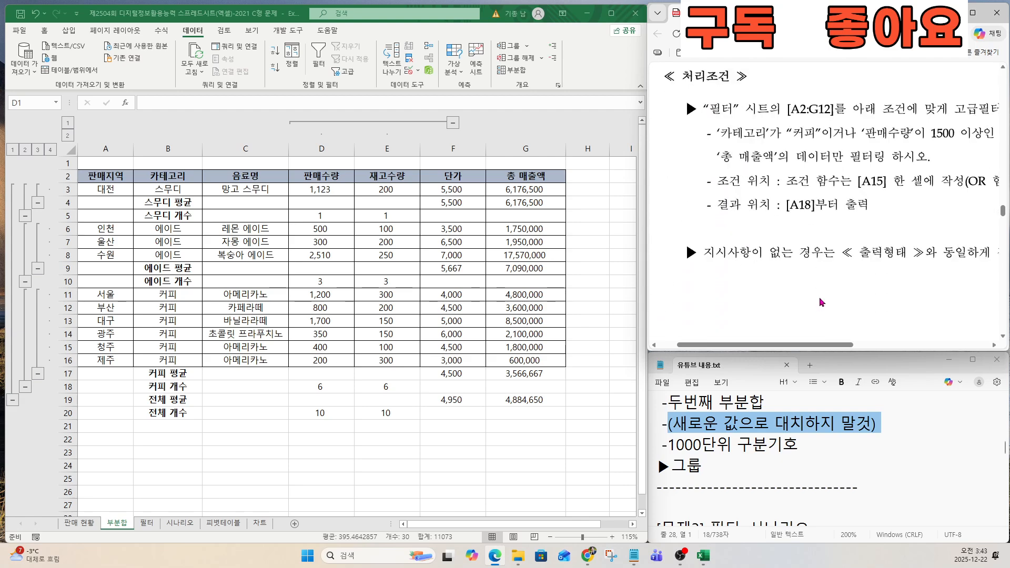
left_click_drag(823, 346, 843, 345)
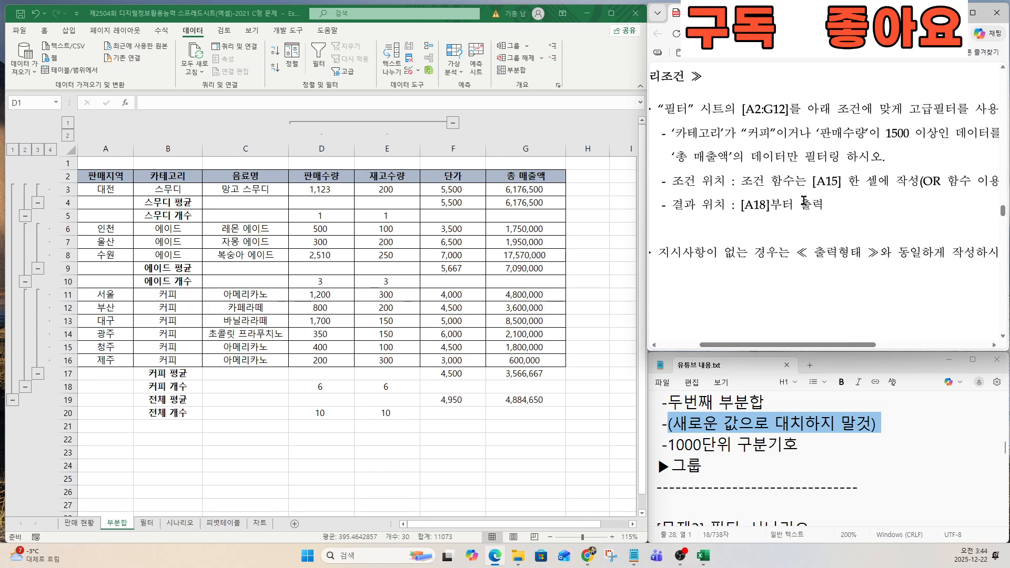
Check the OR function requirement for the filter condition and review the advanced filter notes for problem 3 in the text file.
left_click_drag(918, 182, 965, 188)
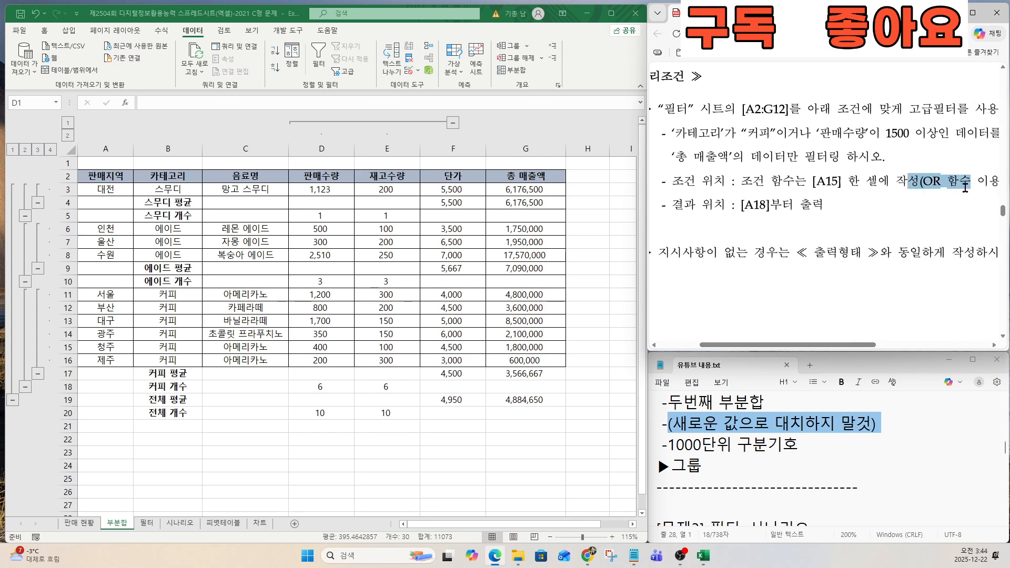
left_click(746, 445)
key("Down")
key("Down")
key("Down")
key("Down")
key("Down")
key("Down")
key("Down")
key("Down")
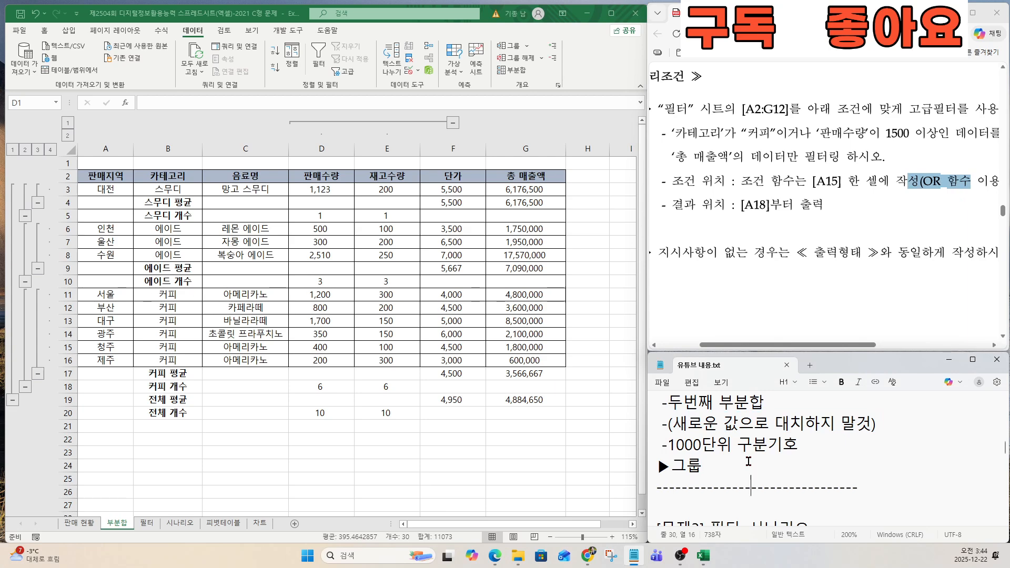
key("Down")
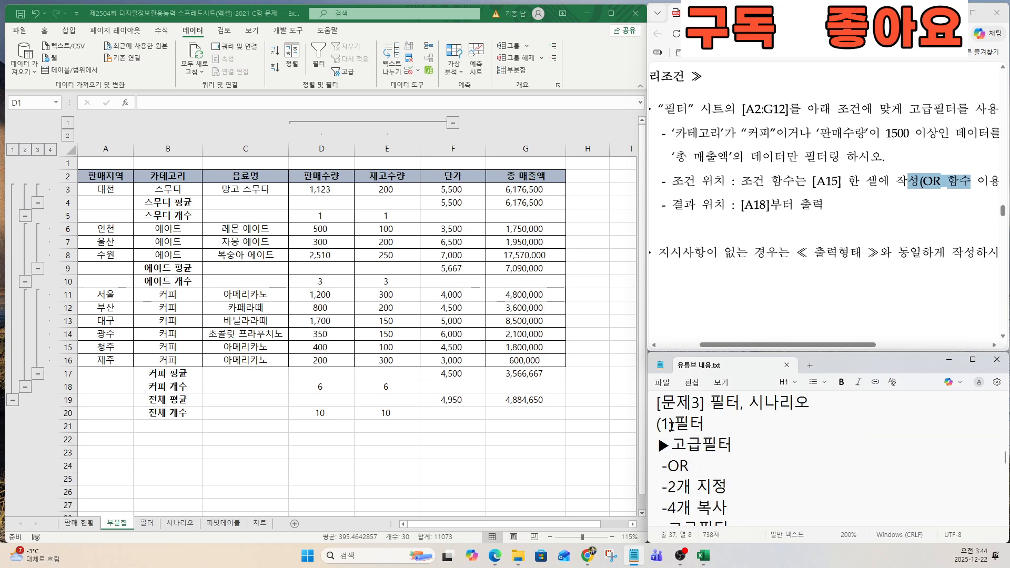
left_click_drag(672, 425, 735, 446)
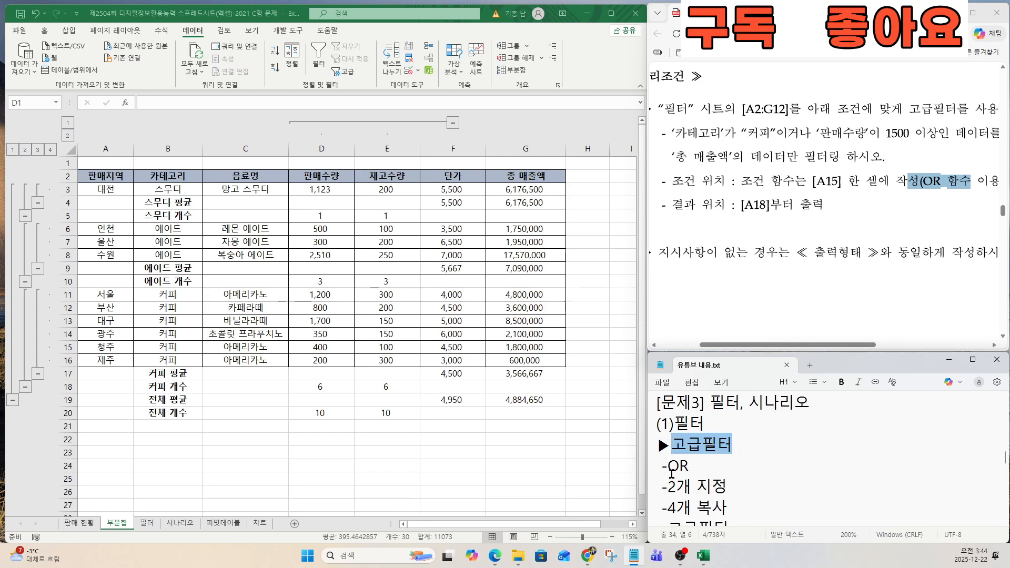
left_click_drag(672, 472, 727, 489)
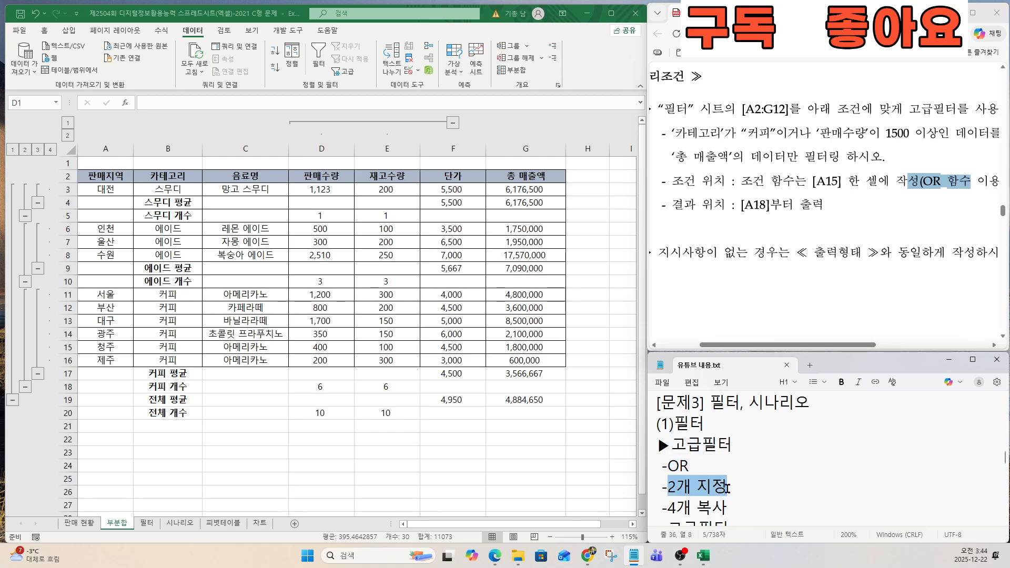
left_click_drag(663, 508, 738, 511)
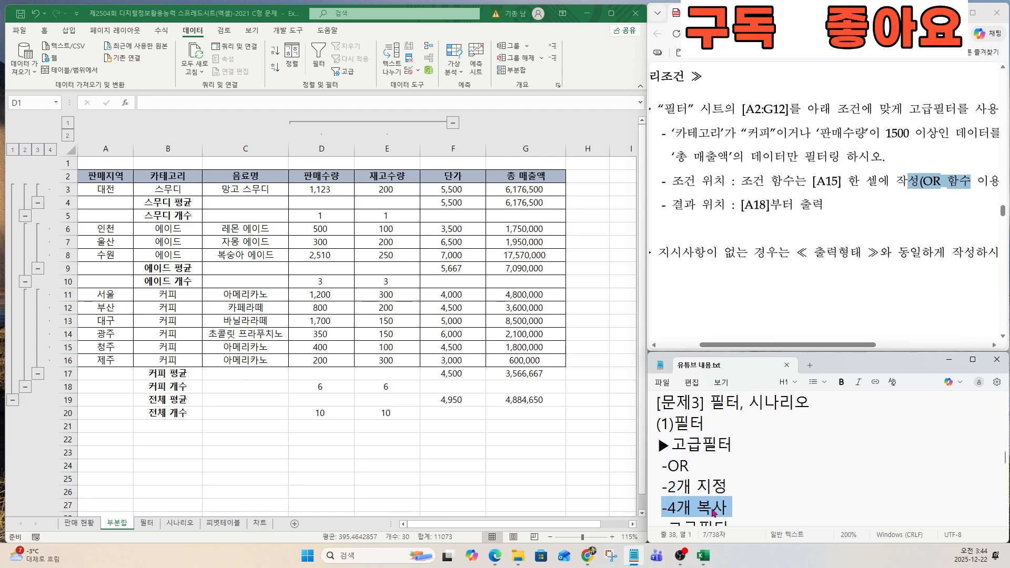
On the 필터 sheet, start an OR formula in condition cell A15 and open its function arguments clear of the data.
left_click(149, 522)
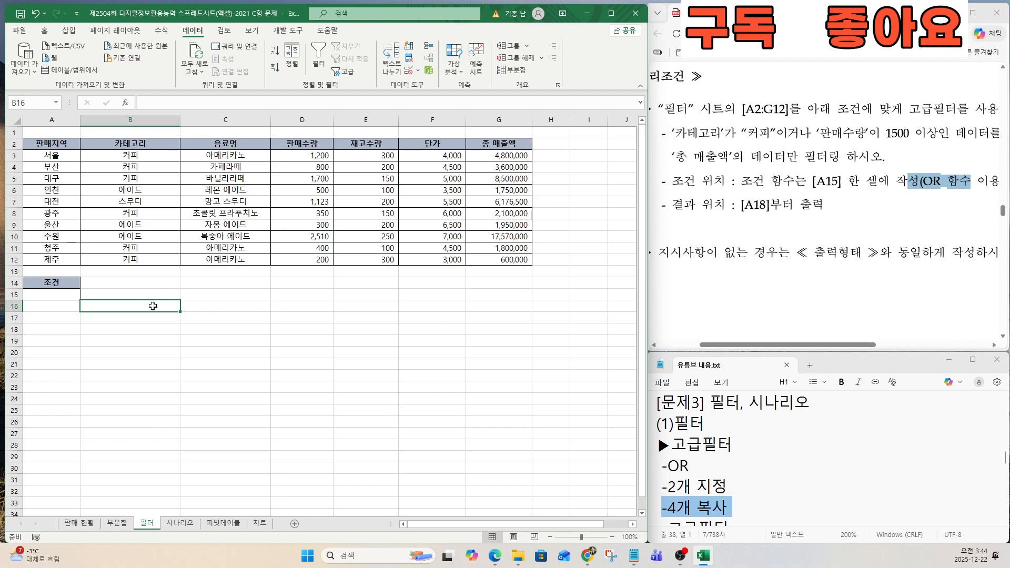
left_click(253, 213)
left_click_drag(668, 468, 694, 473)
left_click(70, 316)
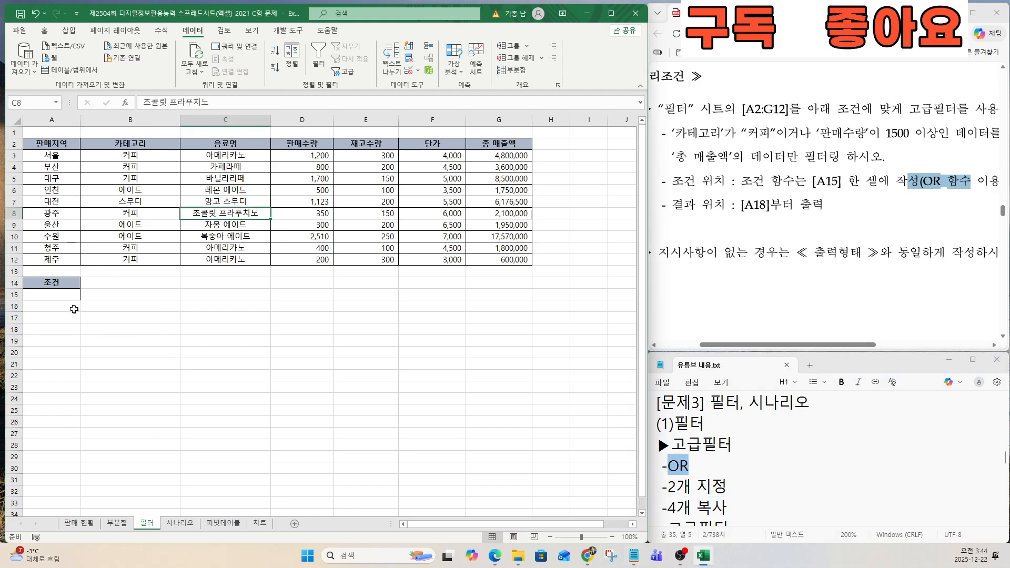
left_click(41, 299)
scroll(41, 298, "up", 2)
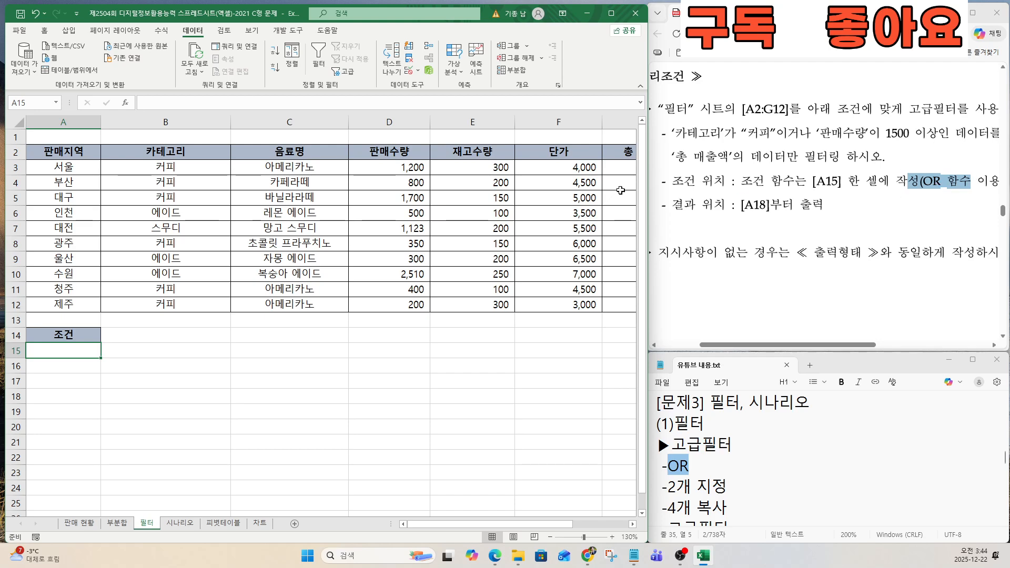
type("=OR")
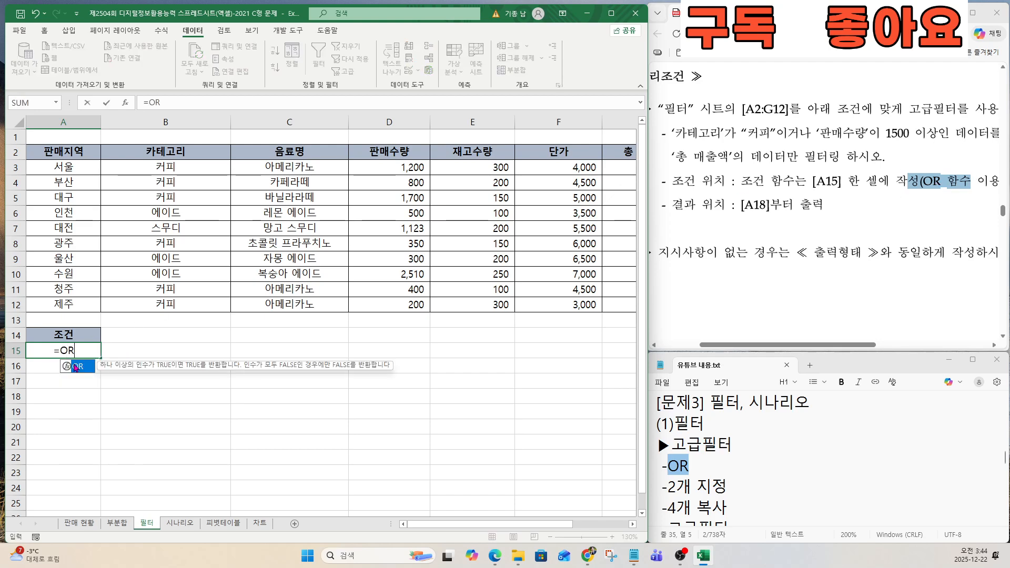
double_click(75, 367)
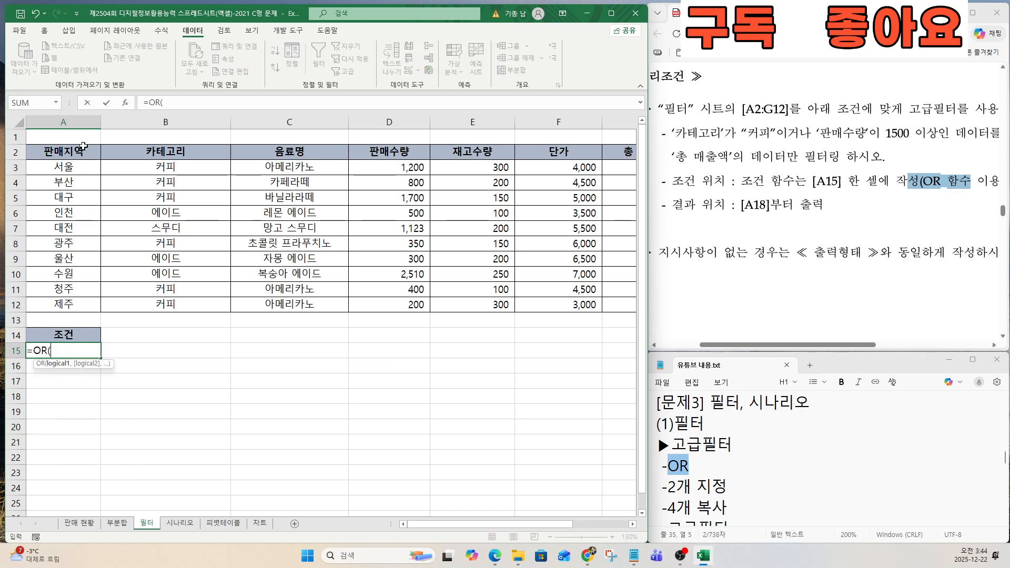
left_click(126, 103)
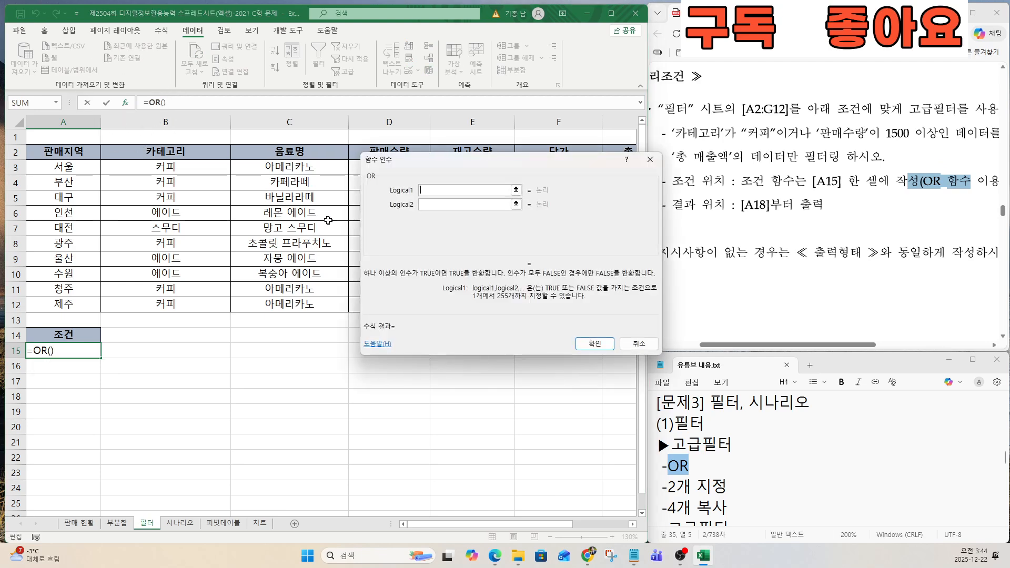
left_click_drag(420, 166, 284, 314)
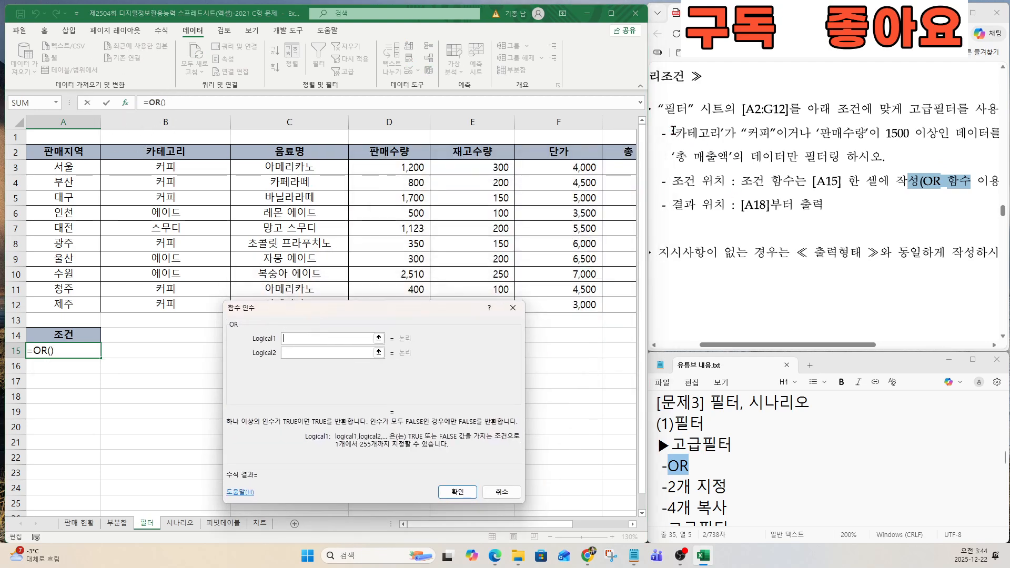
Set the OR function's first condition in A15 to B3="커피", following the task's category criterion.
left_click_drag(674, 131, 930, 133)
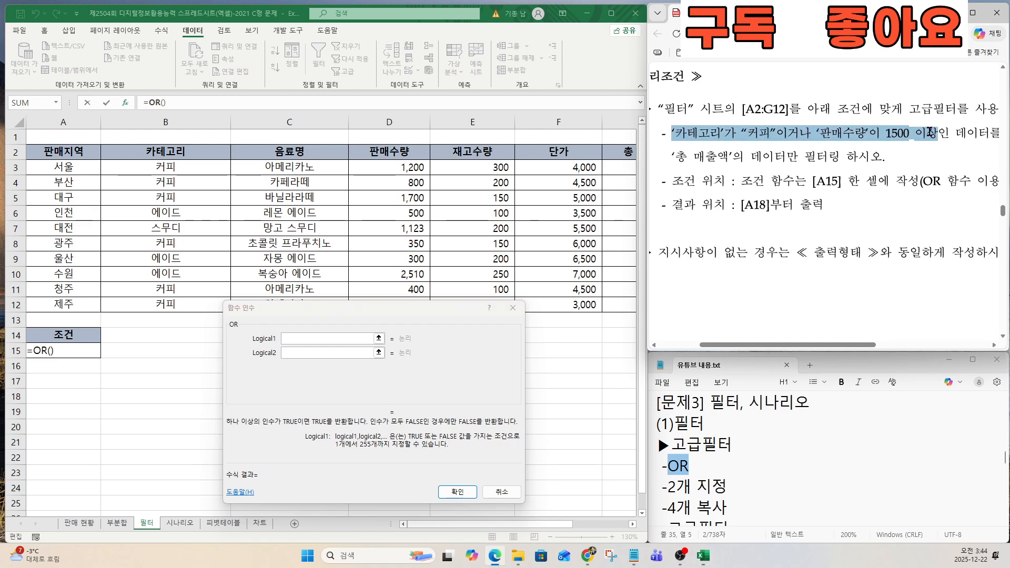
scroll(877, 168, "up", 1, "ctrl")
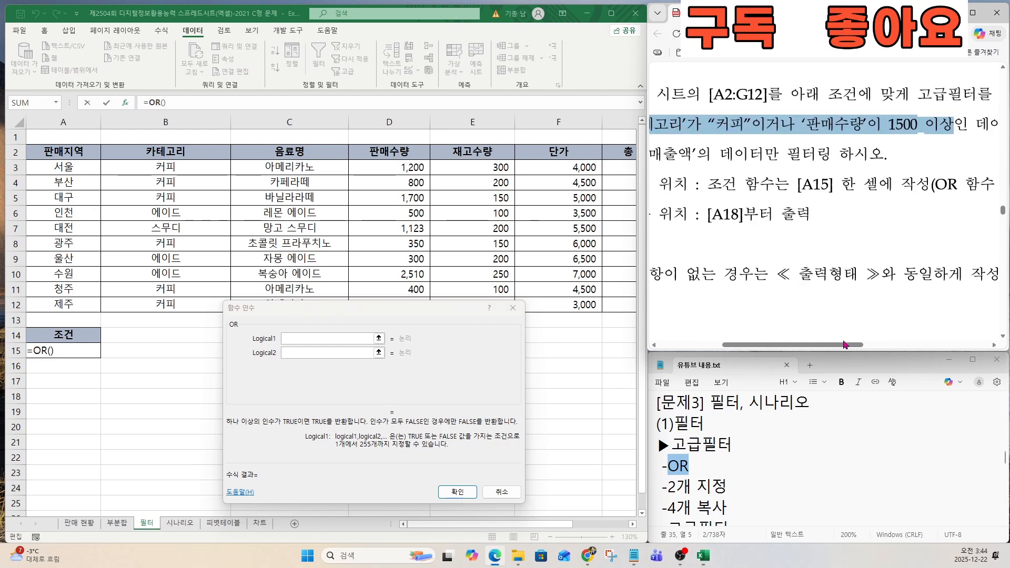
left_click_drag(845, 345, 831, 345)
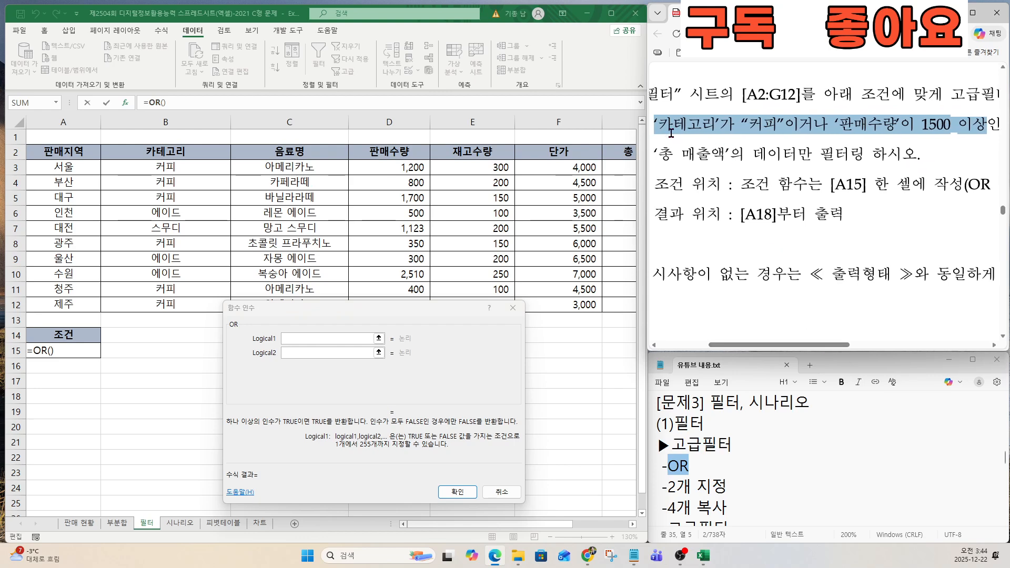
left_click(296, 337)
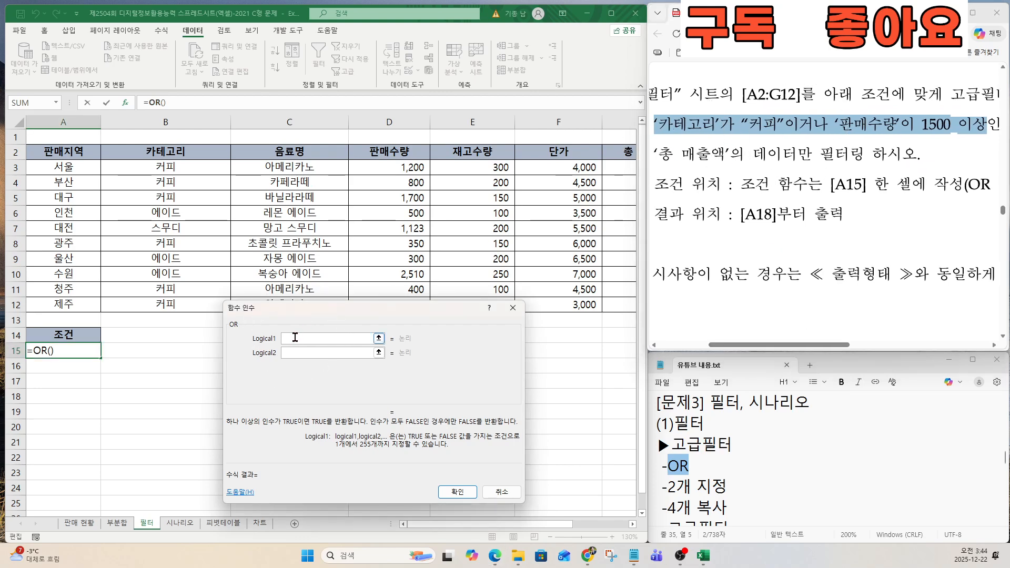
left_click(152, 166)
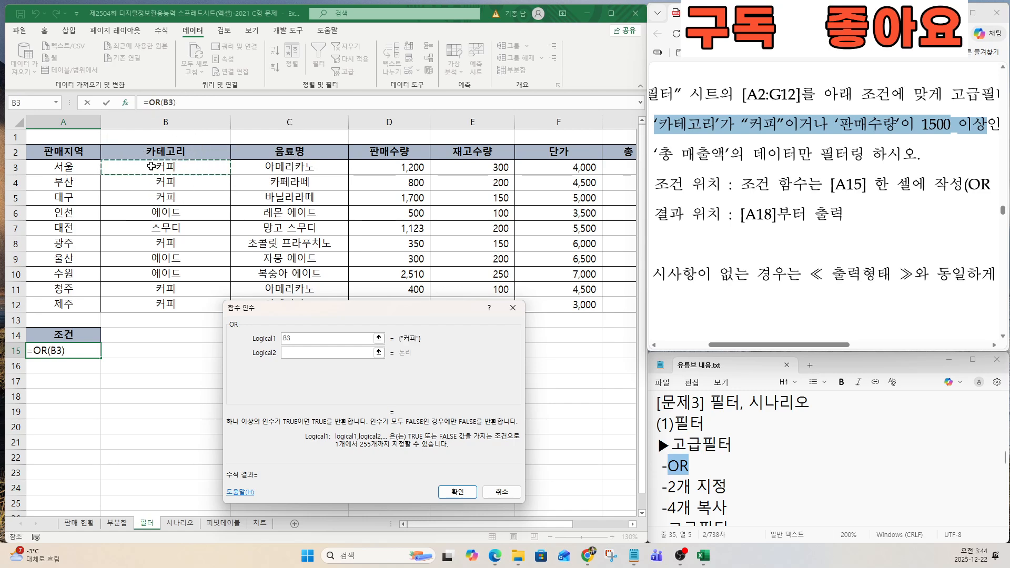
type("=")
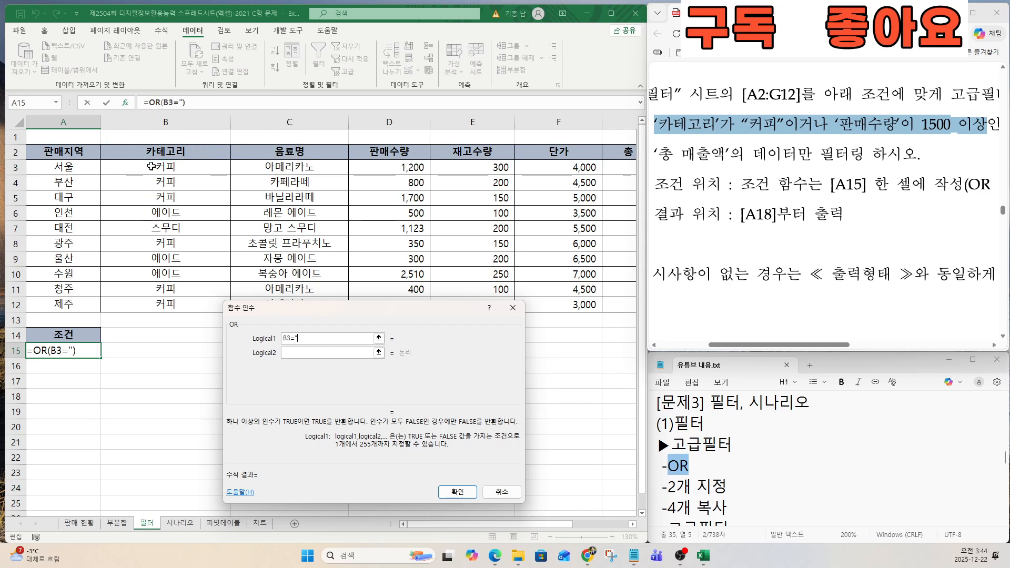
key("BackSpace")
key("BackSpace")
key("BackSpace")
key("BackSpace")
type("커피")
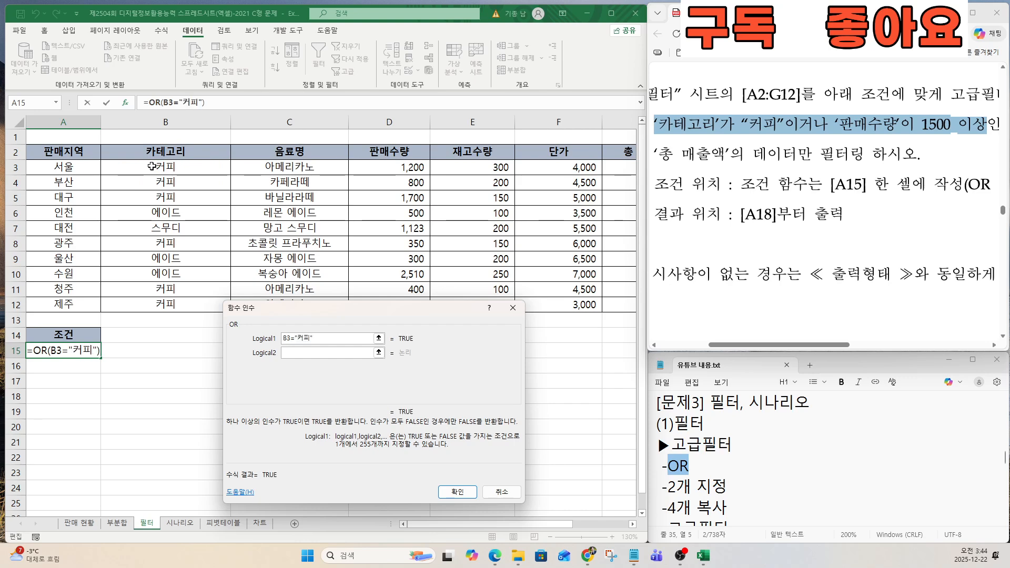
type("\"")
Set the OR function's second condition to D3>=1500 and complete the formula in A15.
left_click(303, 354)
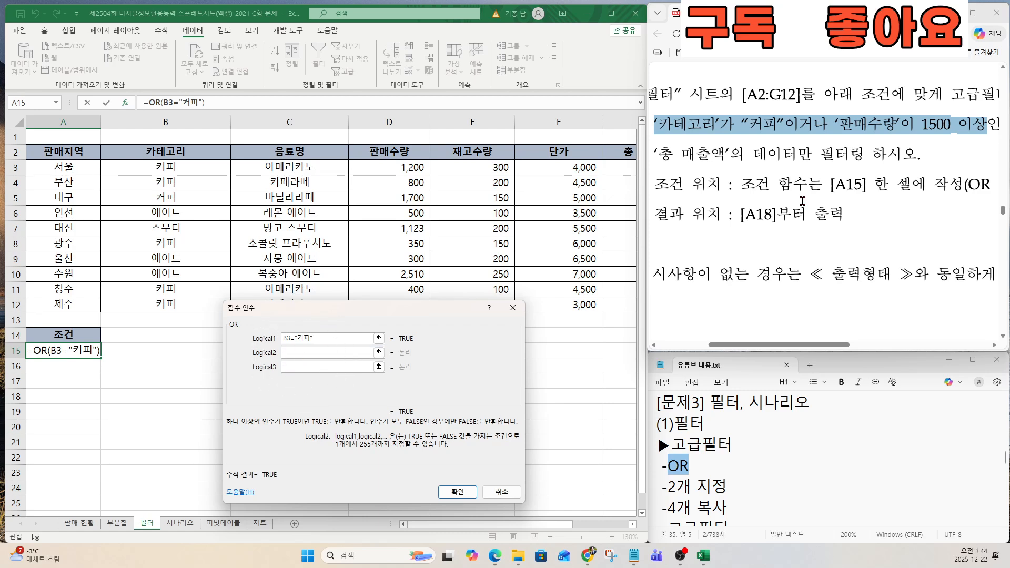
left_click(868, 141)
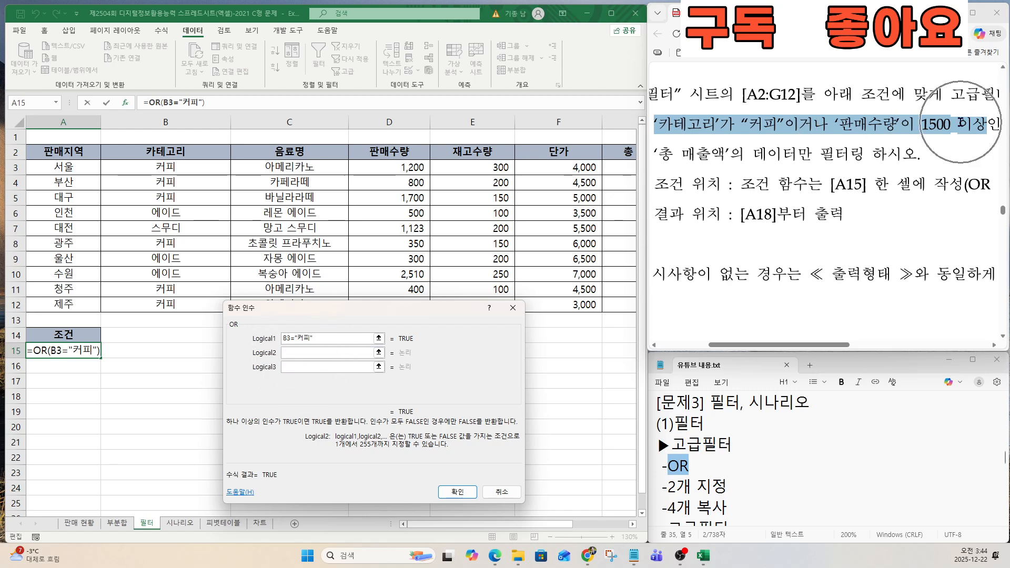
left_click(388, 169)
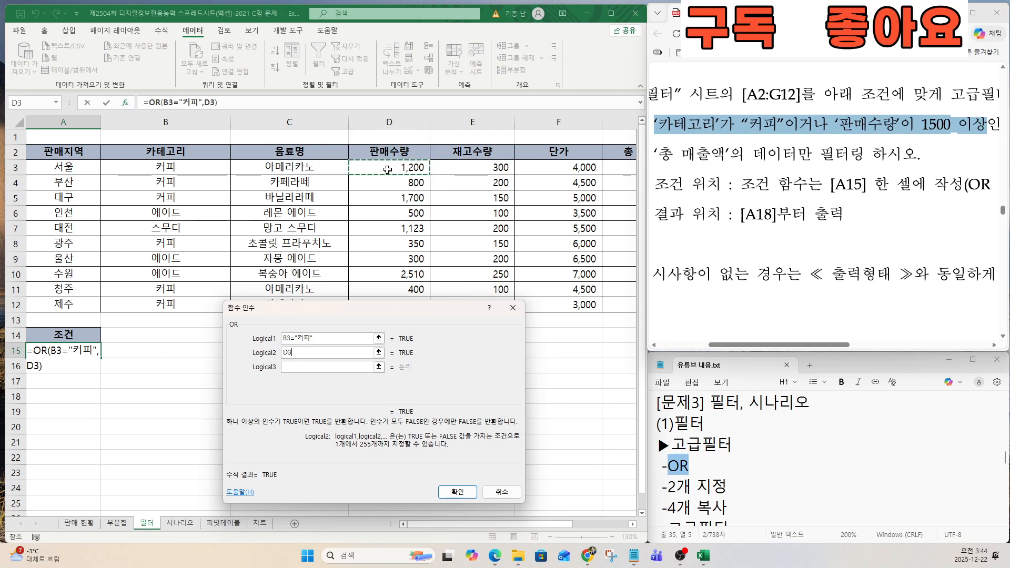
type(">=1500")
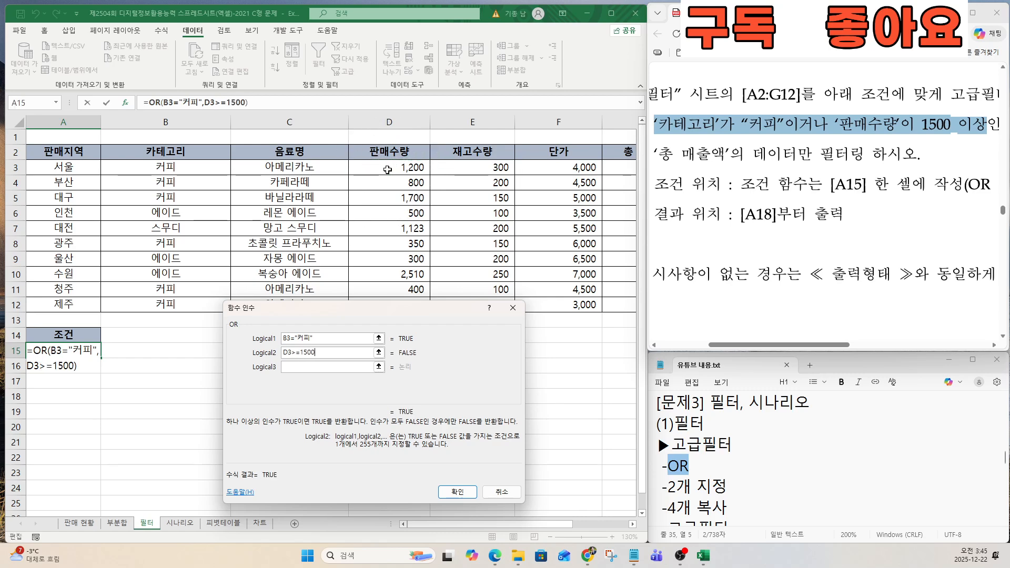
left_click(457, 492)
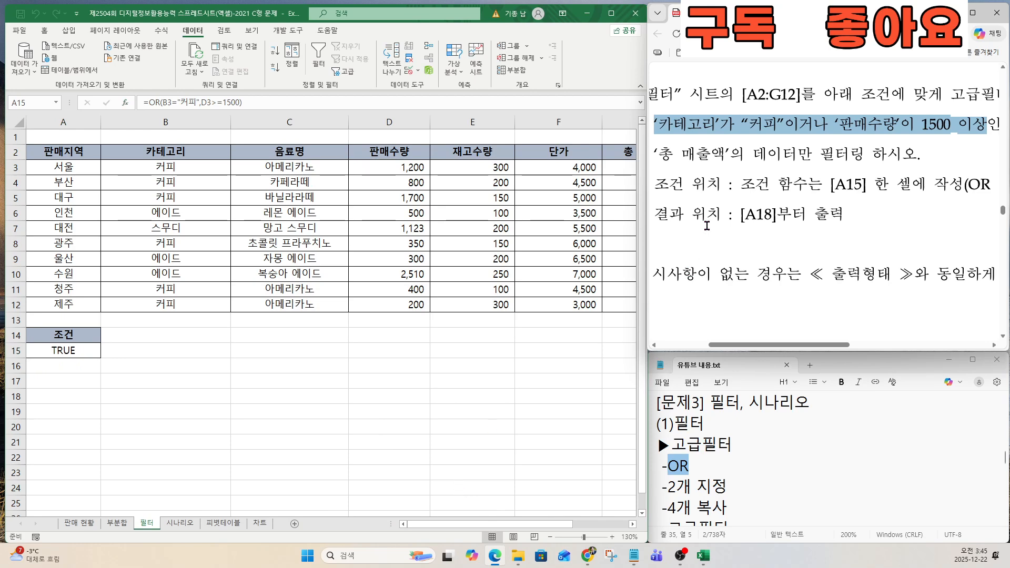
Examine the task instructions for the fields to output, the result location and the expected result table.
left_click_drag(784, 346, 893, 329)
left_click_drag(807, 126, 906, 126)
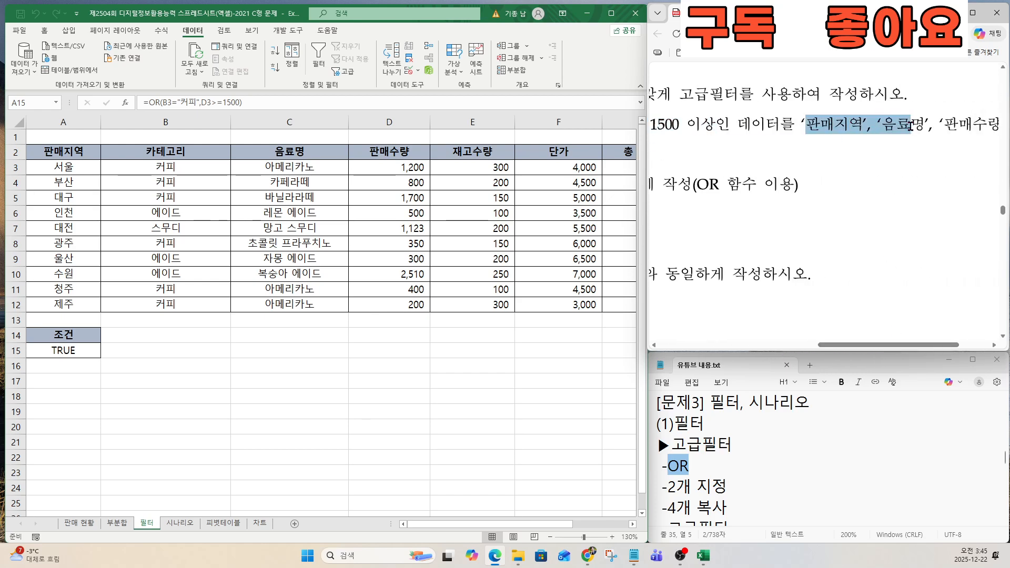
left_click_drag(908, 345, 934, 347)
left_click_drag(863, 126, 942, 126)
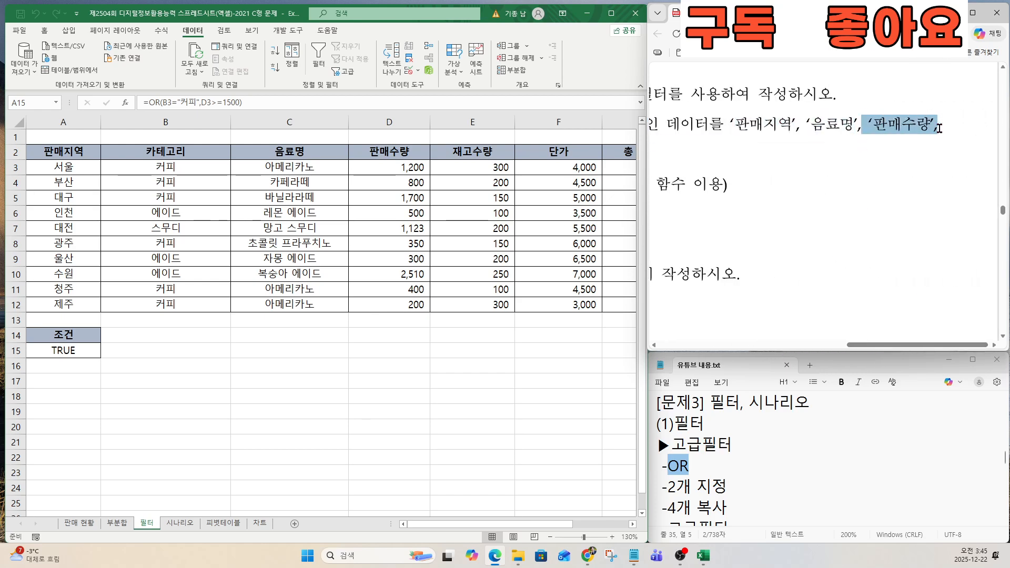
left_click_drag(924, 347, 777, 328)
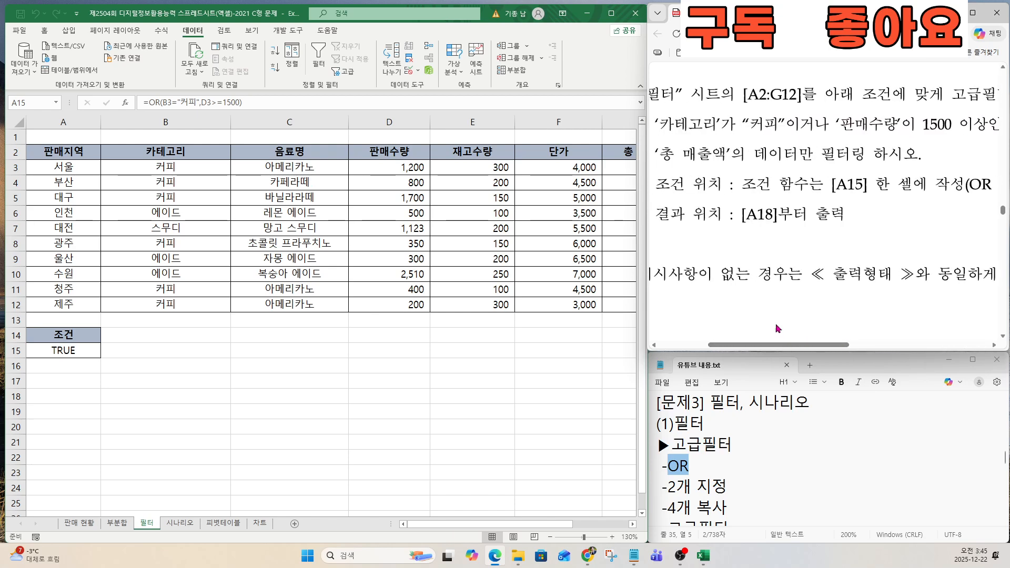
left_click_drag(661, 157, 726, 157)
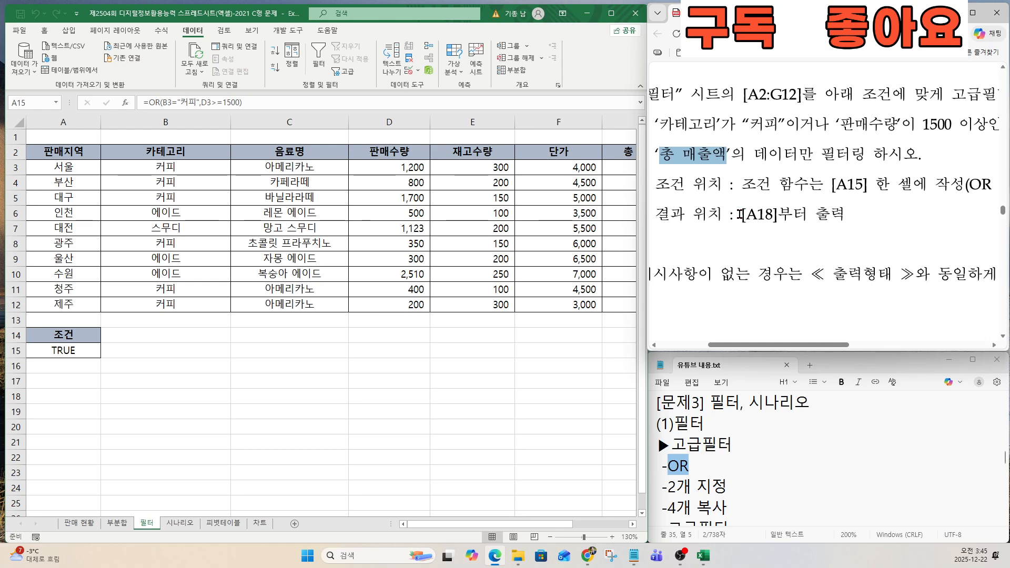
scroll(740, 214, "down", 10)
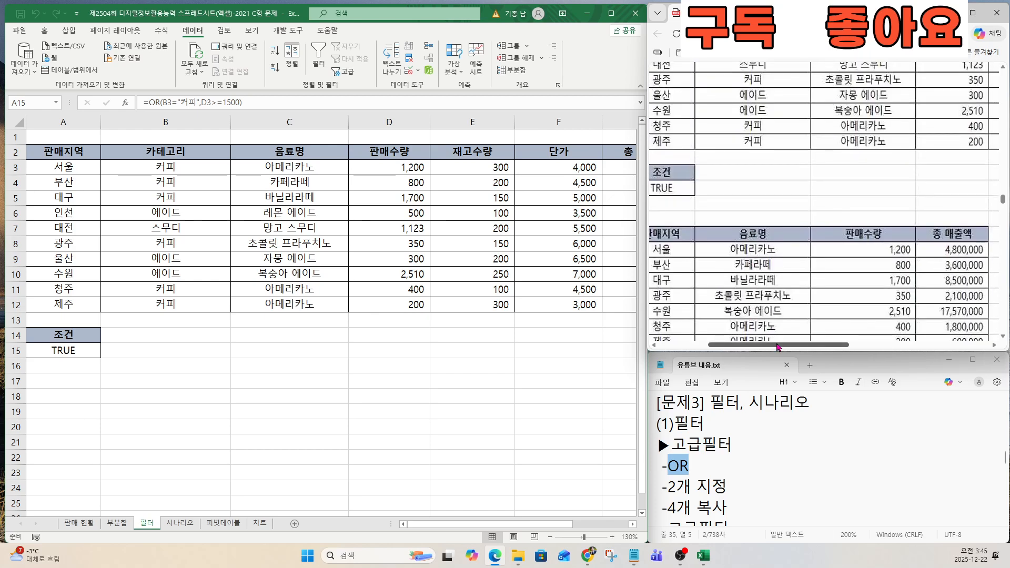
left_click_drag(778, 346, 767, 346)
scroll(772, 317, "down", 3)
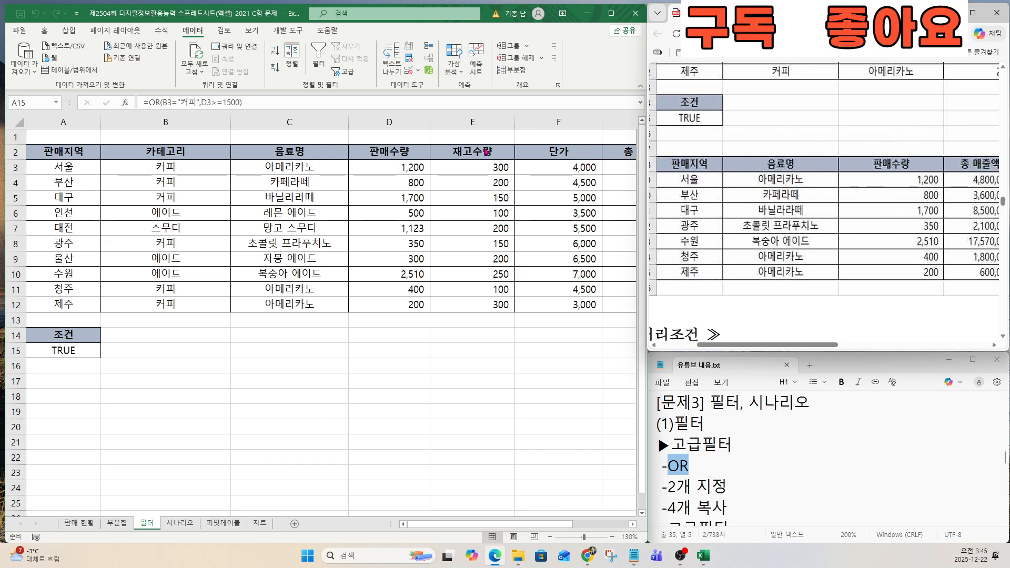
Copy the 판매지역 header from A2 to A18, and select the 음료명 header in C2.
left_click(71, 152)
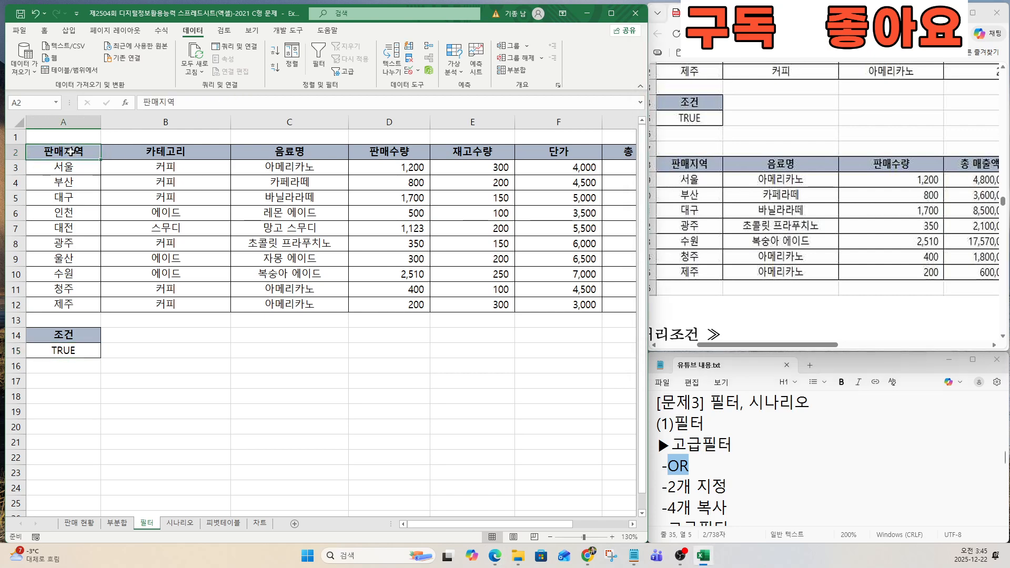
key("ctrl+c")
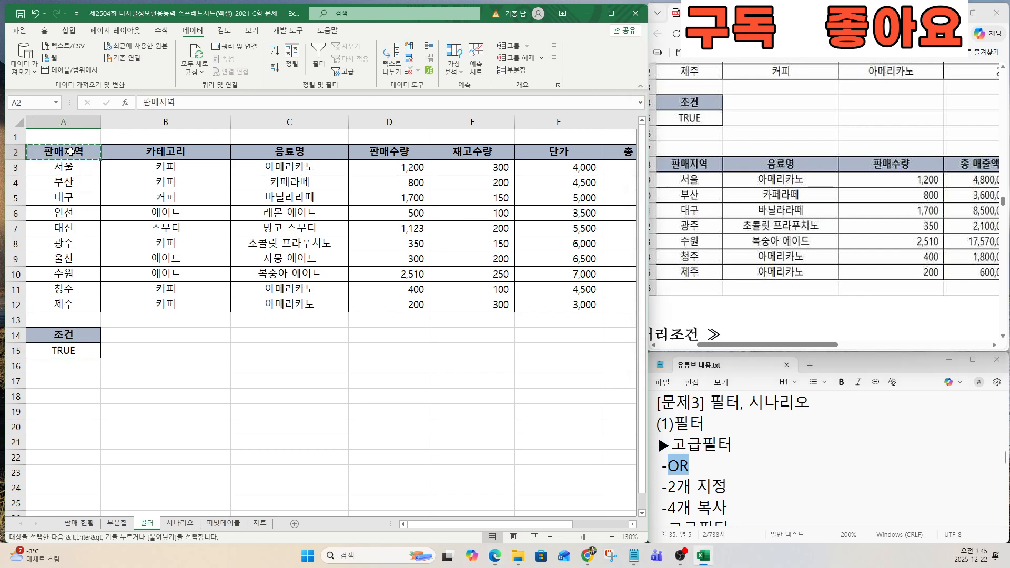
left_click(58, 401)
key("ctrl+v")
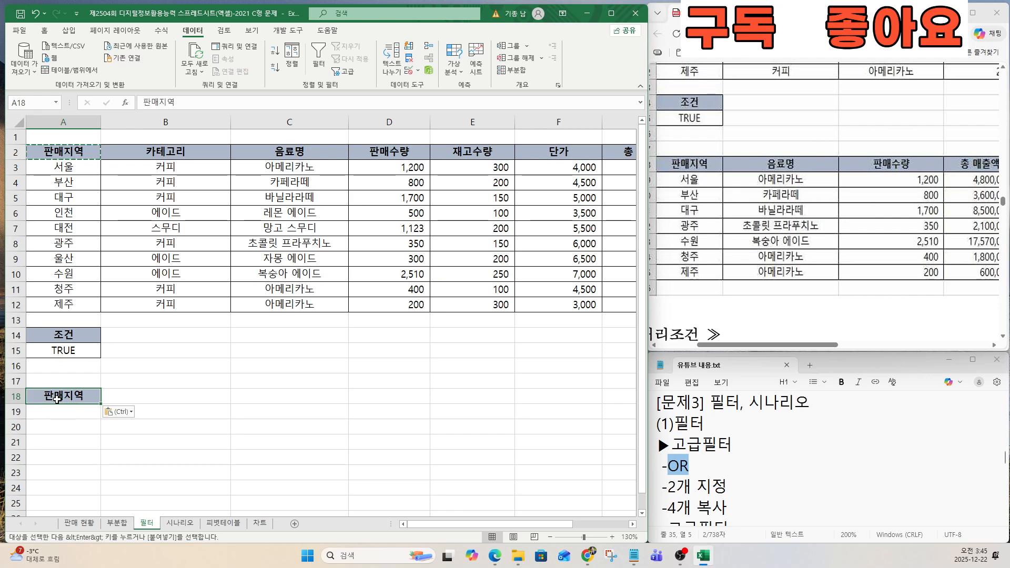
left_click(302, 151)
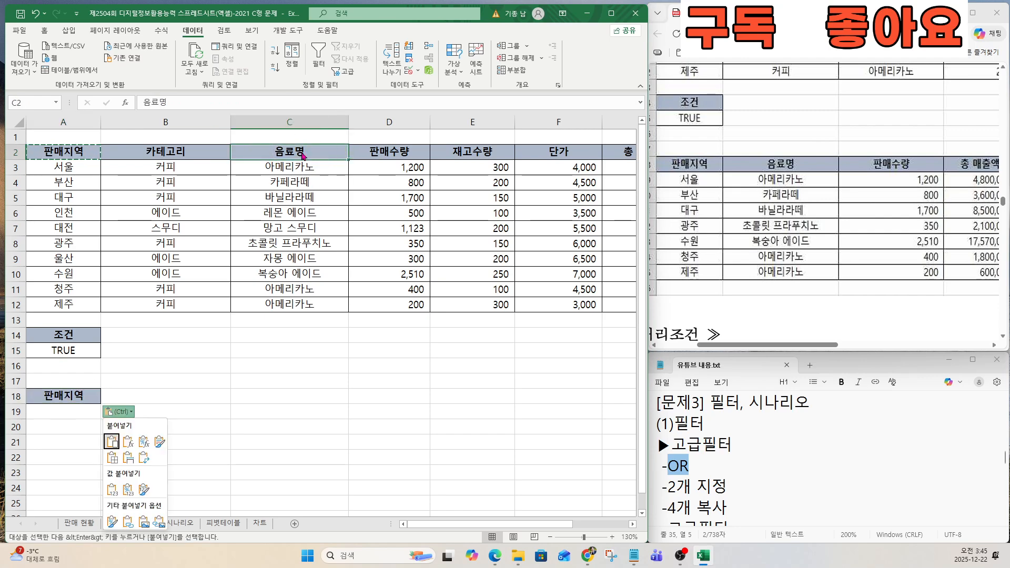
key("ctrl+v")
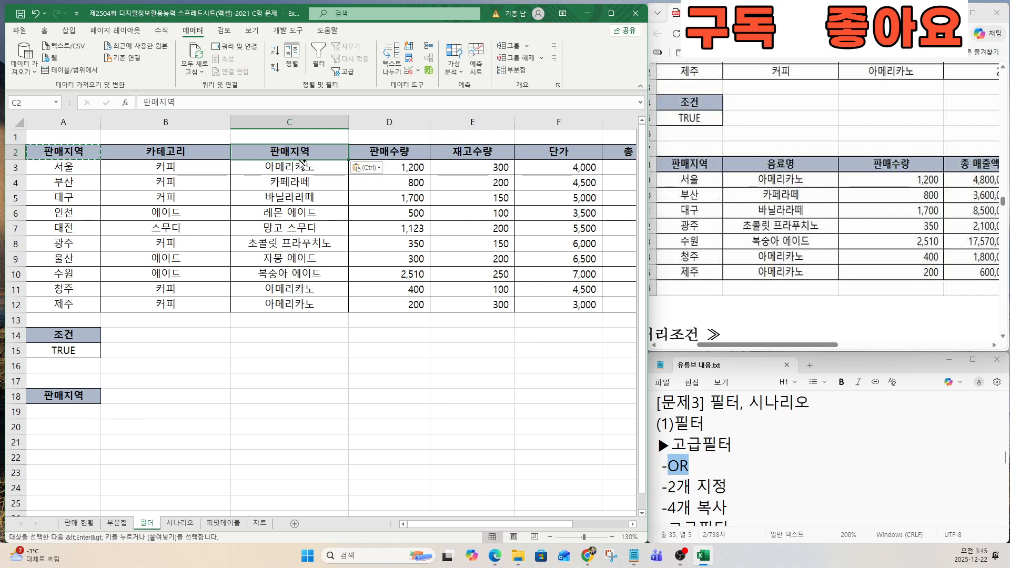
key("ctrl")
key("Escape")
key("ctrl+z")
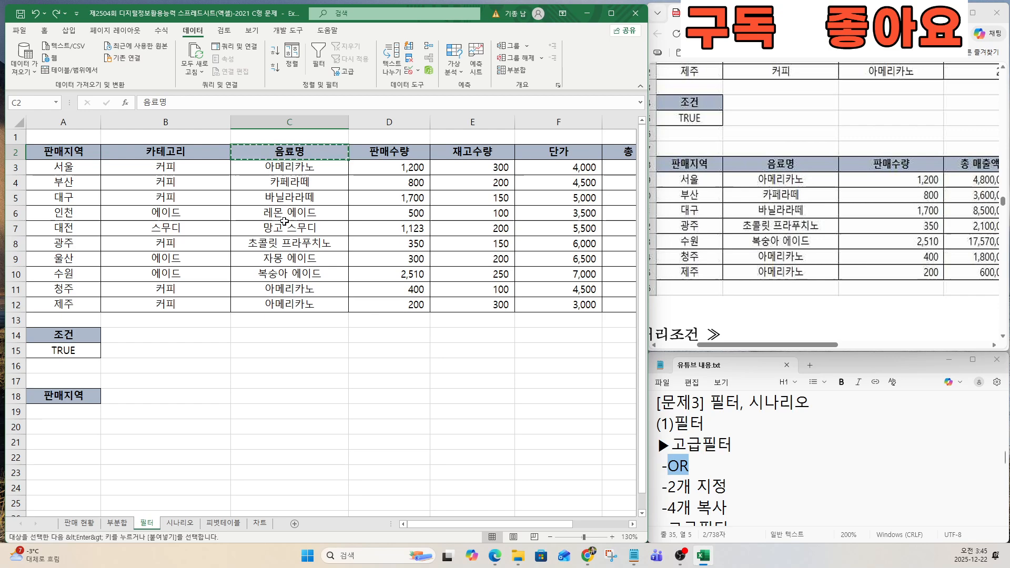
Copy the 음료명, 판매수량 and 총 매출액 headers from row 2 into B18, C18 and D18.
left_click(140, 398)
key("ctrl+v")
left_click(386, 153)
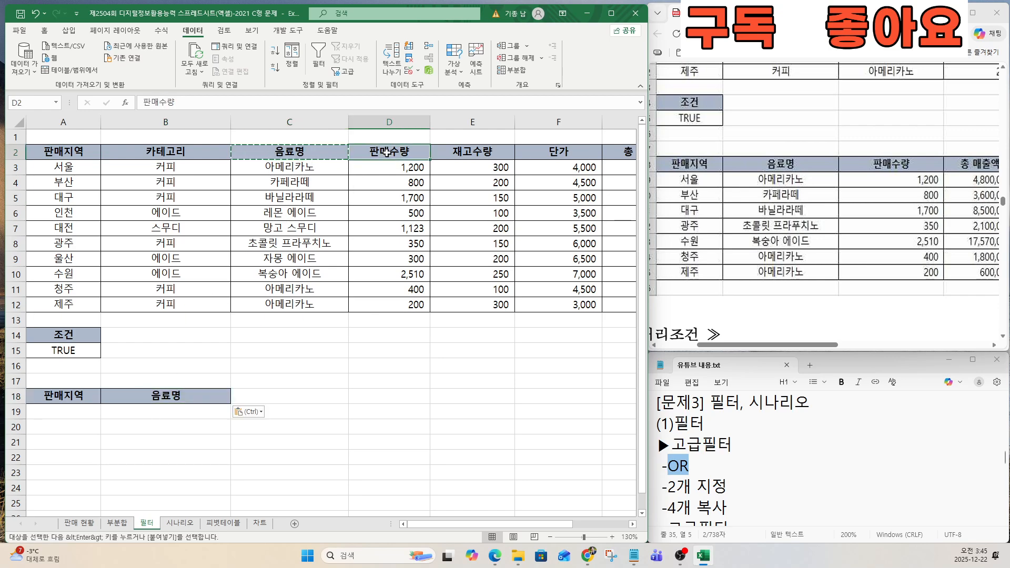
key("ctrl+c")
left_click(309, 400)
key("ctrl+v")
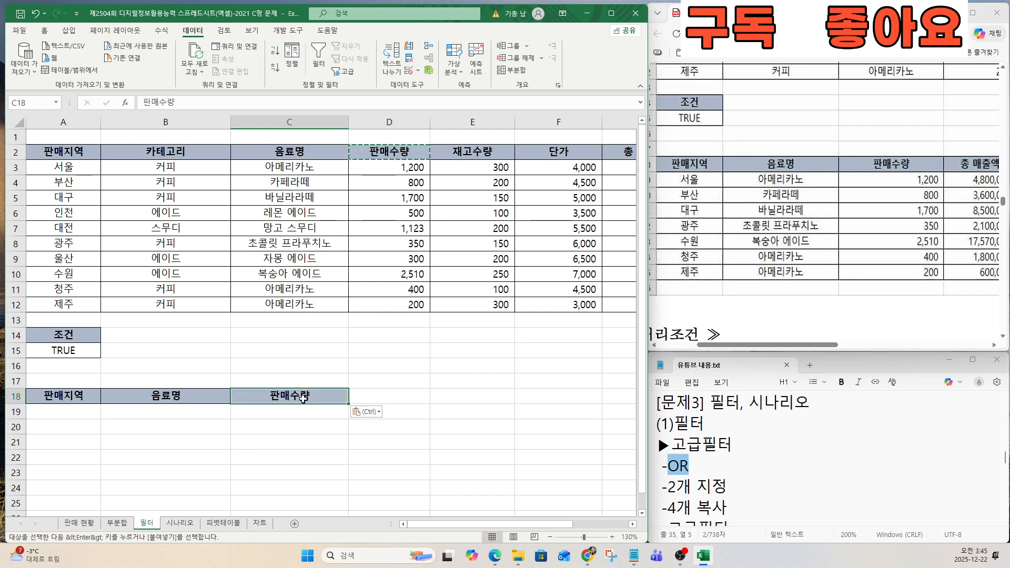
left_click(619, 152)
key("ctrl+c")
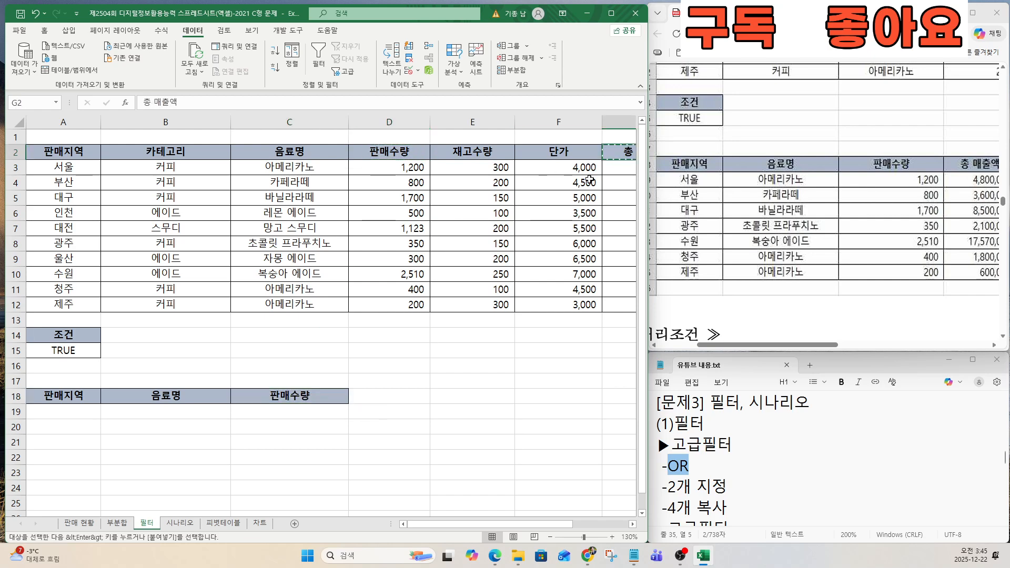
left_click(374, 403)
key("ctrl+v")
left_click(284, 432)
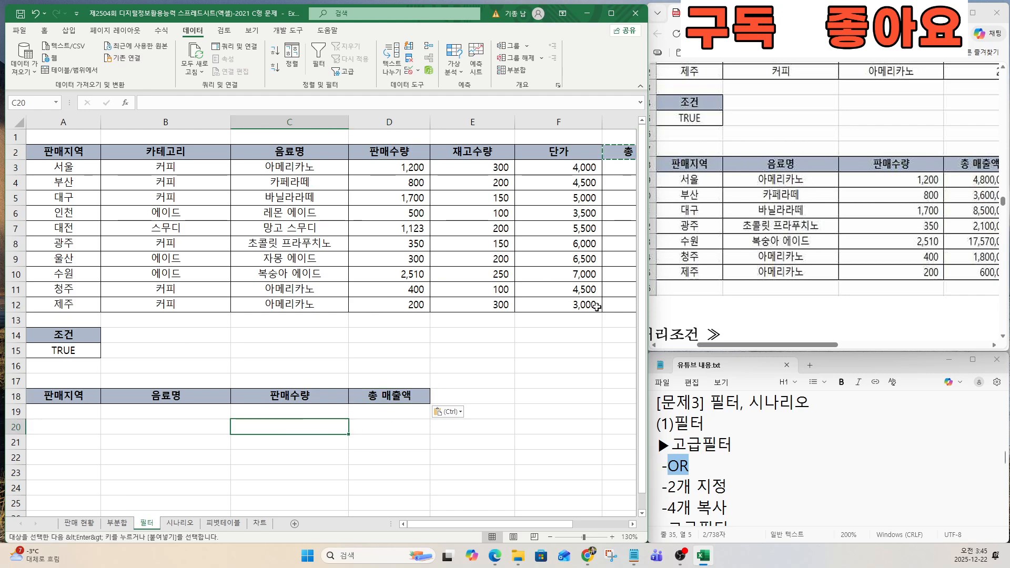
left_click(269, 353)
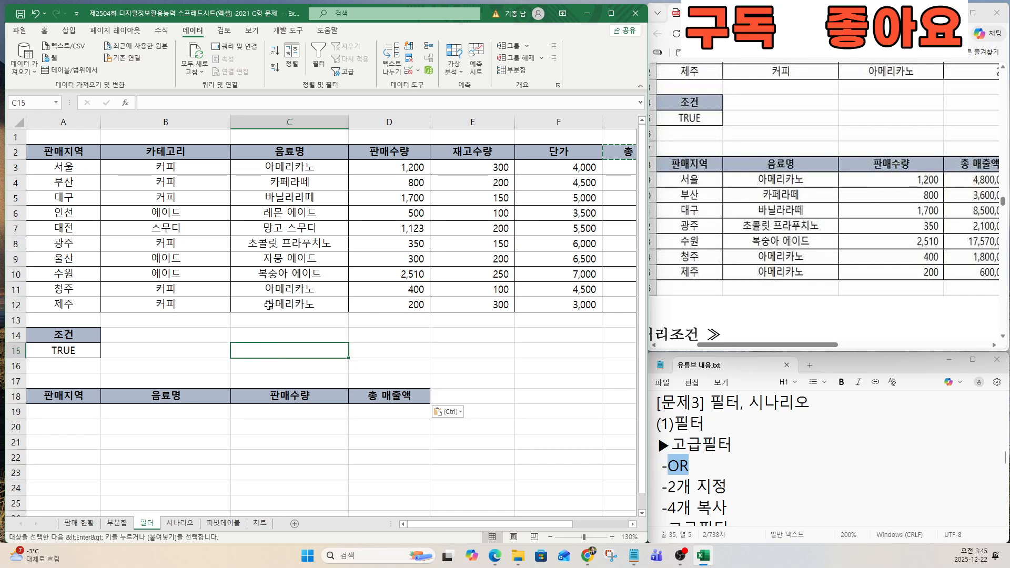
Start an advanced filter on the sales table A2:G12 with A14:A15 as the criteria range.
scroll(284, 315, "down", 1)
left_click_drag(32, 152, 563, 279)
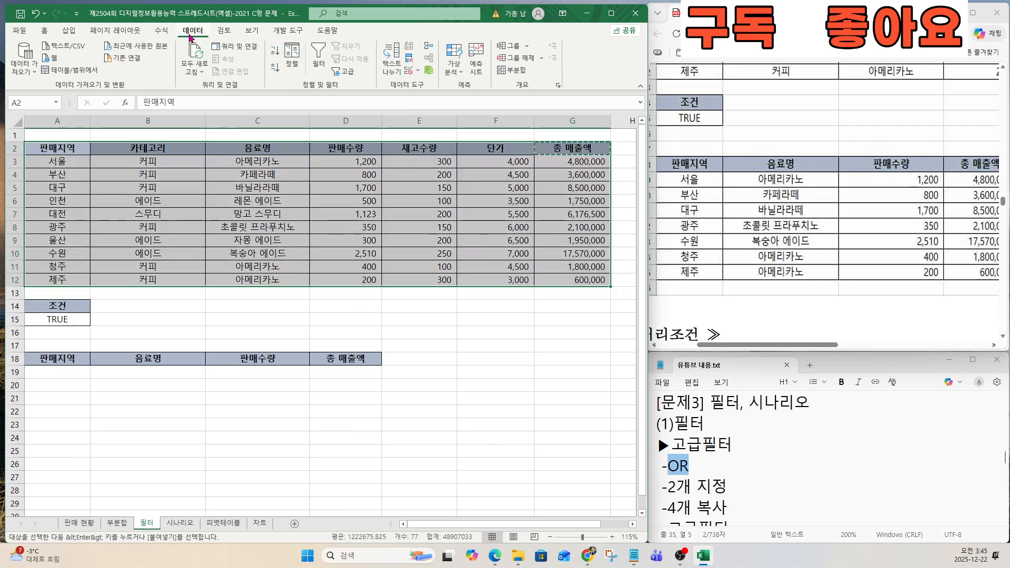
key("ctrl+q")
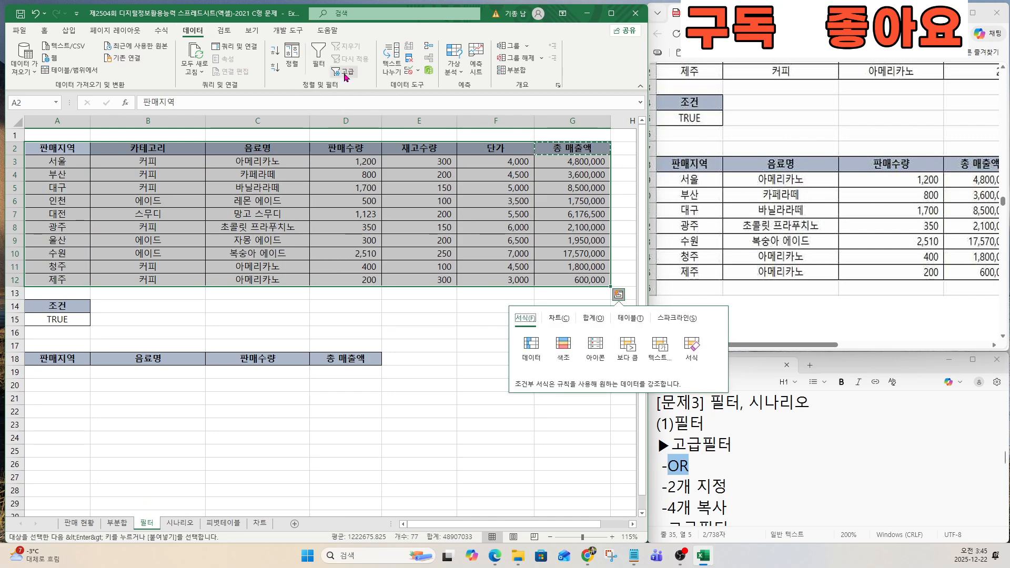
left_click(346, 76)
left_click_drag(354, 335, 493, 314)
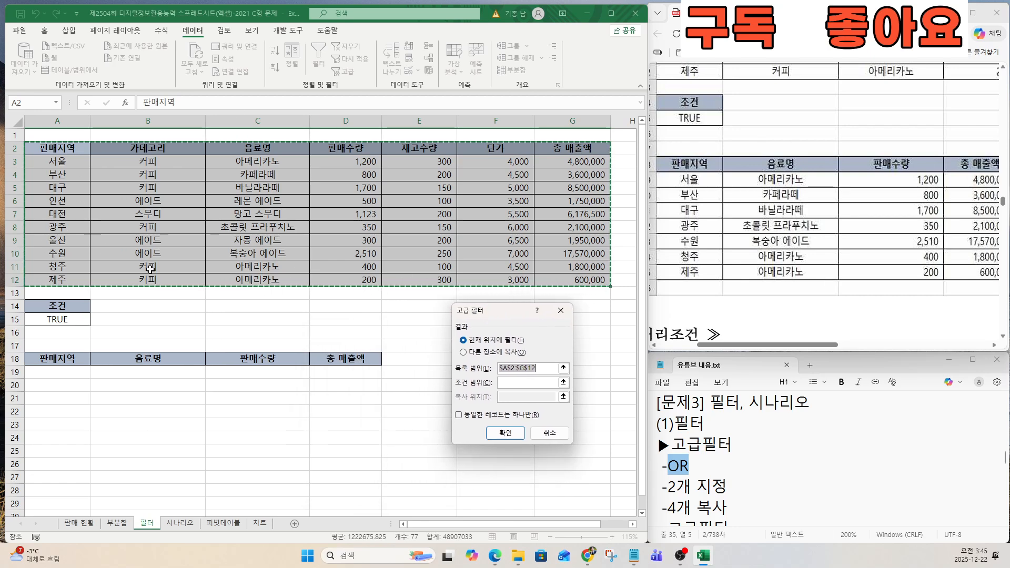
left_click(510, 383)
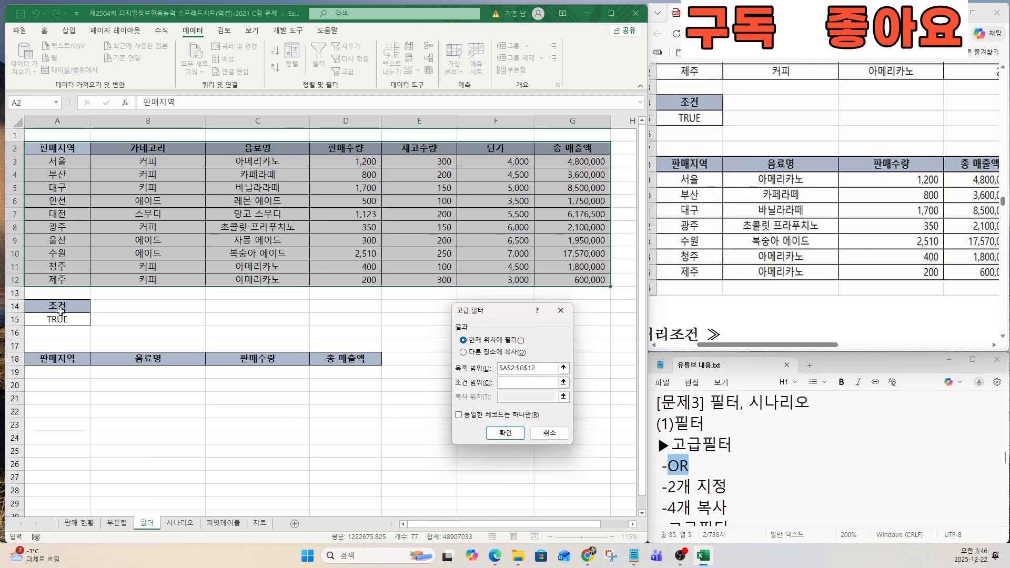
left_click_drag(60, 311, 55, 321)
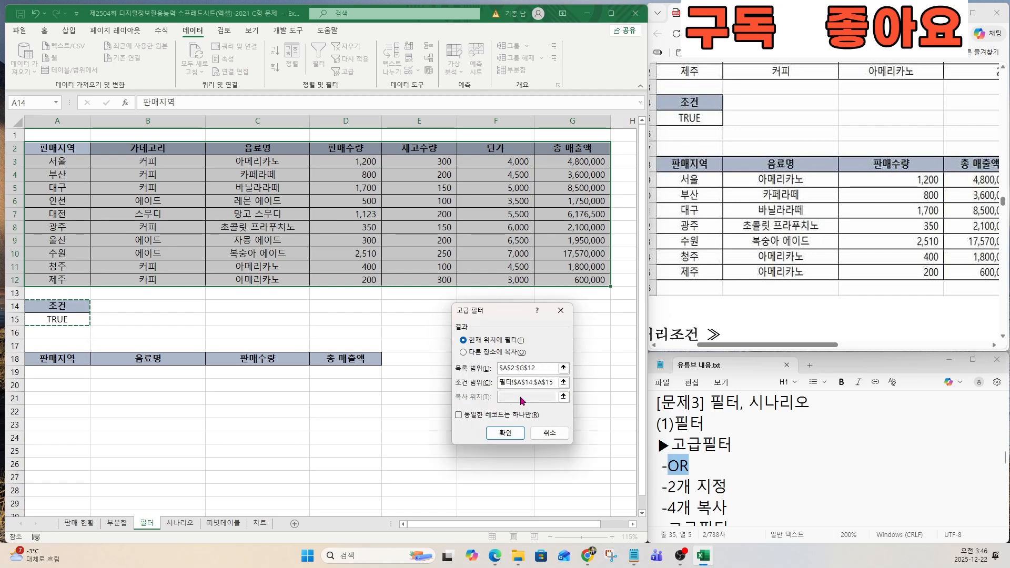
Have the advanced filter copy its results to another location, using the headers in A18:D18 as the destination, and run it.
left_click(464, 353)
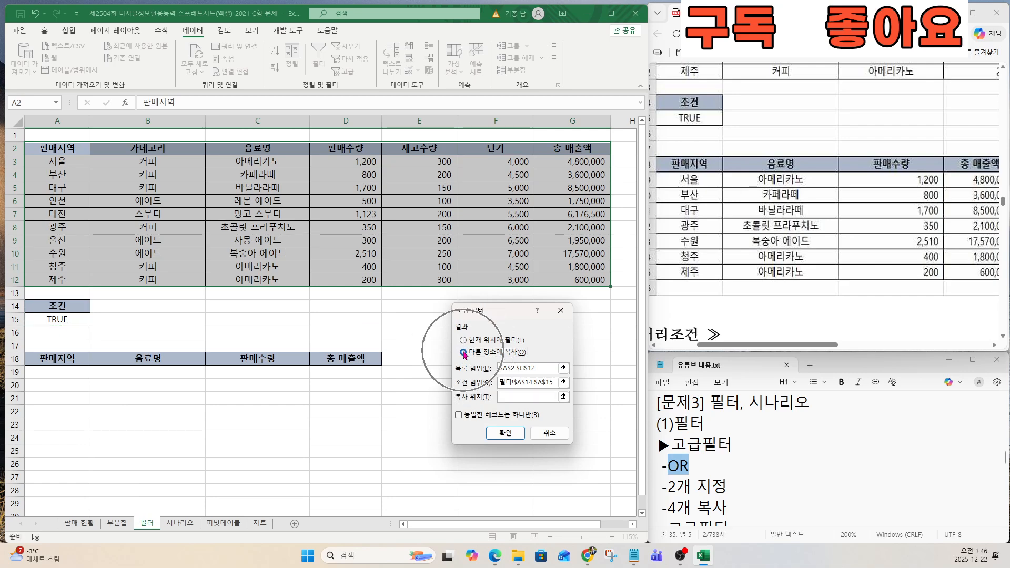
left_click(507, 397)
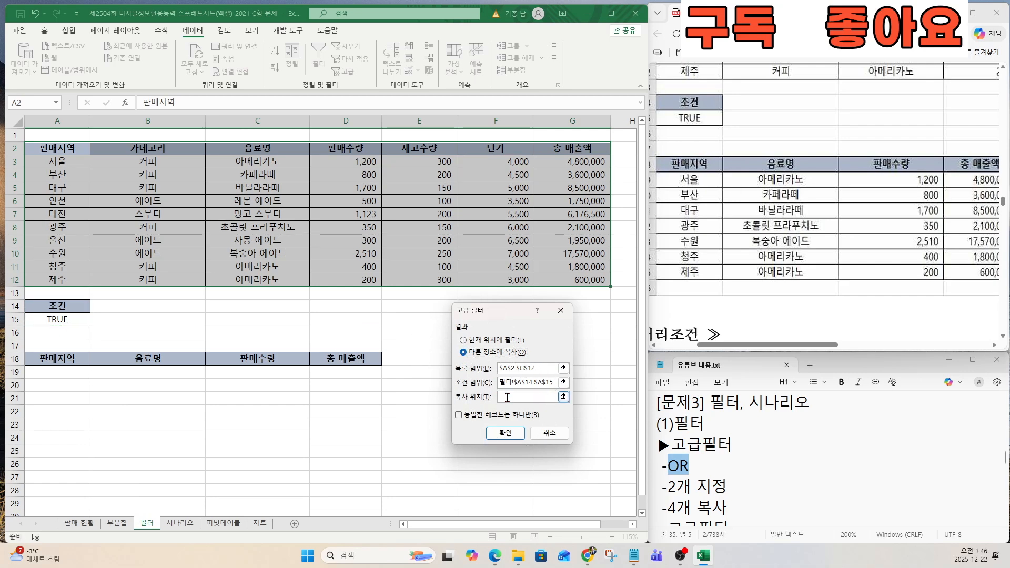
left_click(508, 398)
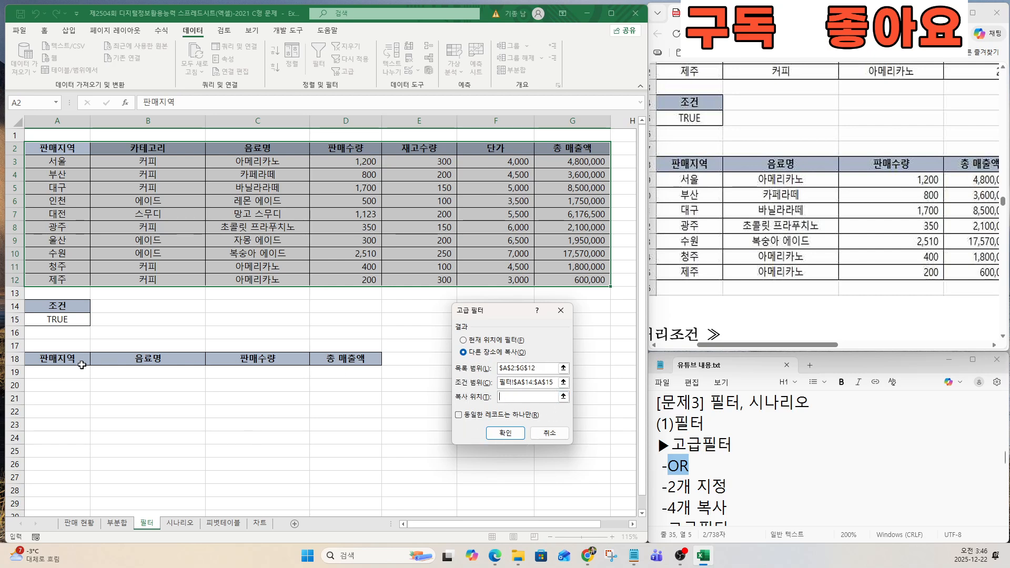
left_click_drag(58, 360, 327, 360)
left_click(505, 433)
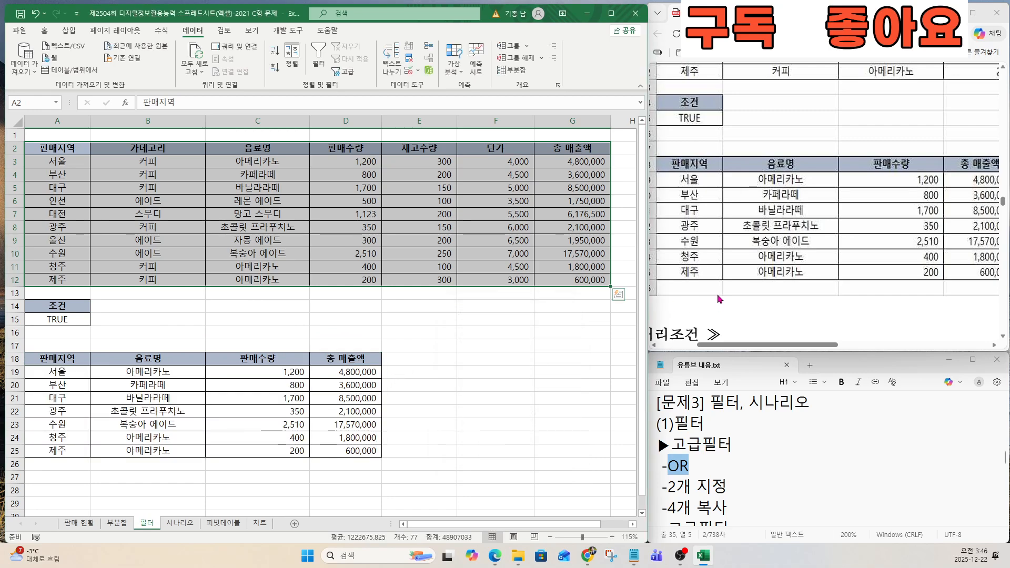
Examine the scenario task's expected output in the instructions and the scenario manager outline in the notes.
scroll(718, 293, "down", 10)
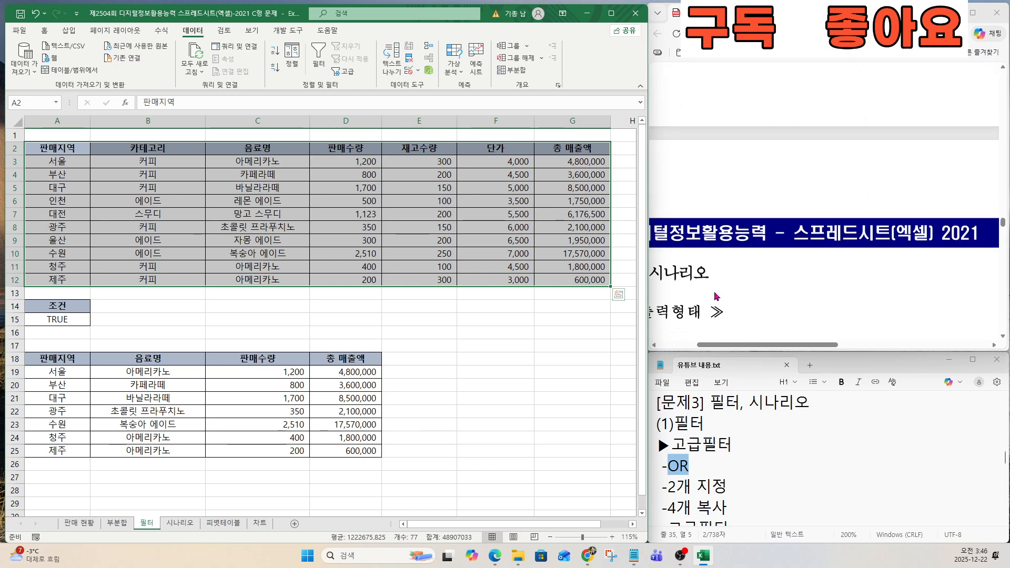
scroll(715, 295, "down", 4)
left_click_drag(758, 345, 736, 347)
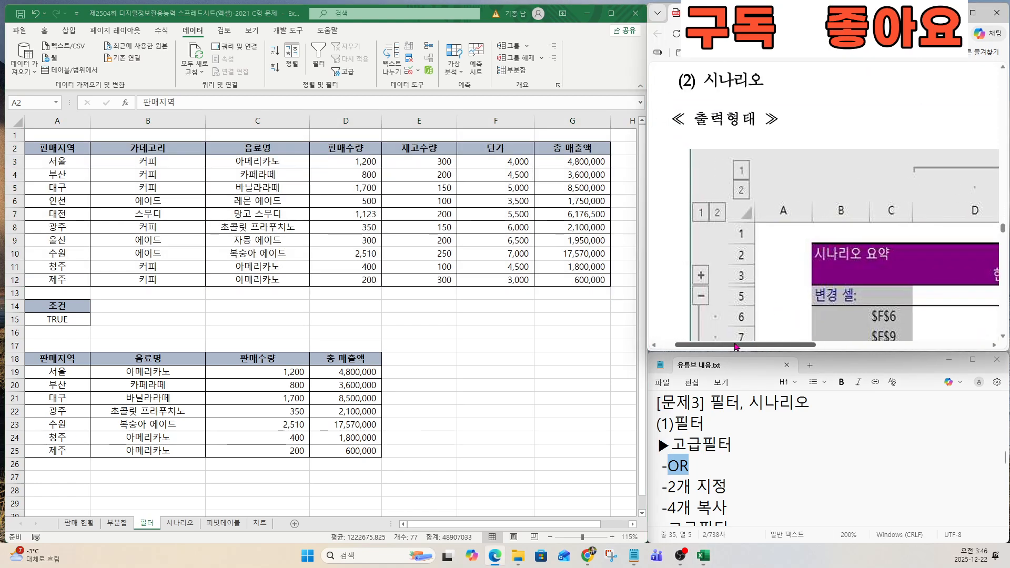
left_click(740, 465)
key("Down")
key("Down")
key("Down")
key("Down")
key("Down")
key("Down")
key("Down")
key("Down")
key("Down")
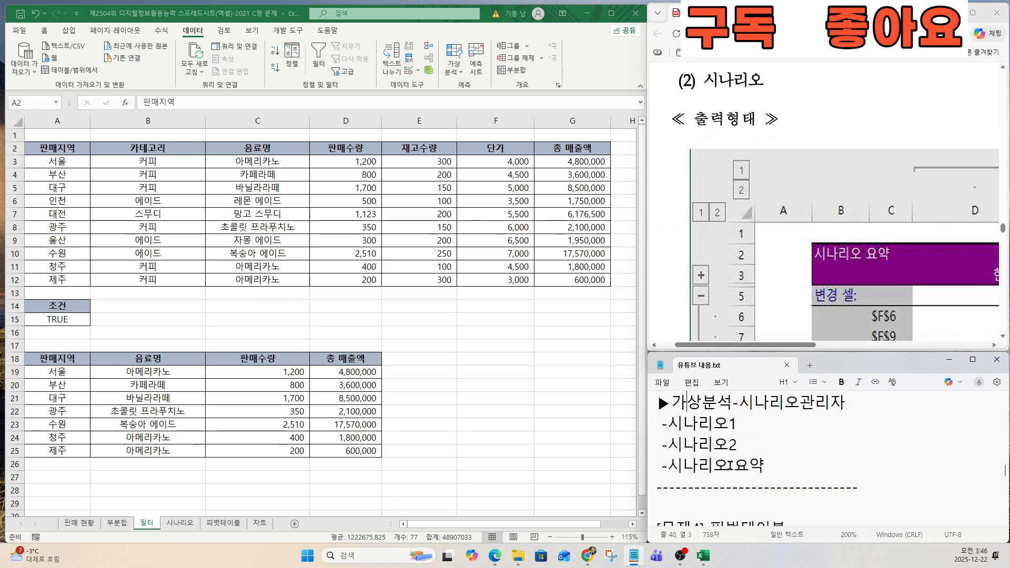
scroll(712, 465, "up", 1)
left_click_drag(672, 423, 845, 424)
left_click_drag(669, 445, 737, 445)
left_click_drag(669, 465, 738, 467)
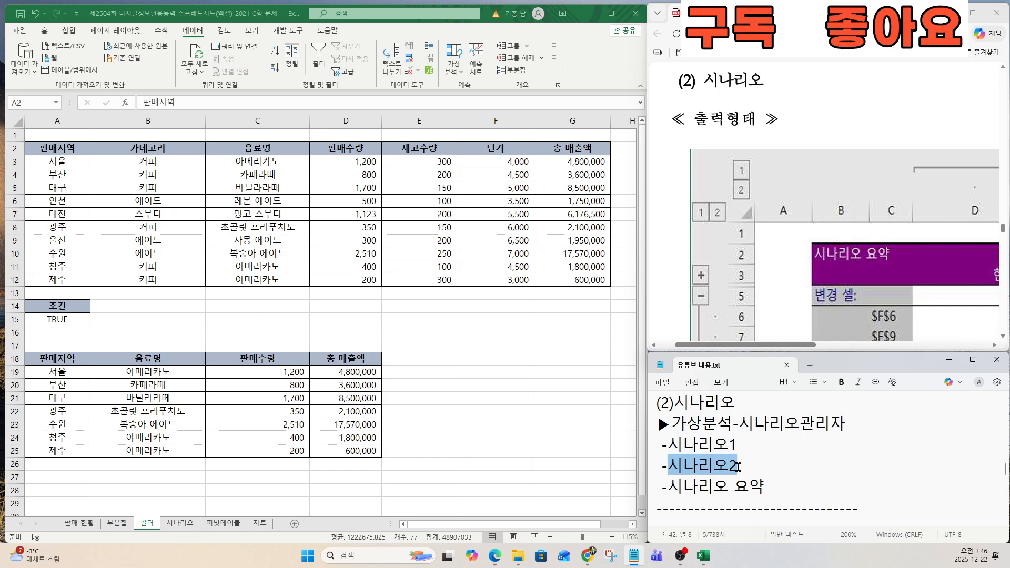
left_click_drag(668, 487, 764, 499)
Read the scenario task's processing conditions for the data range, the analysis type and the two scenario names.
scroll(784, 294, "up", 5)
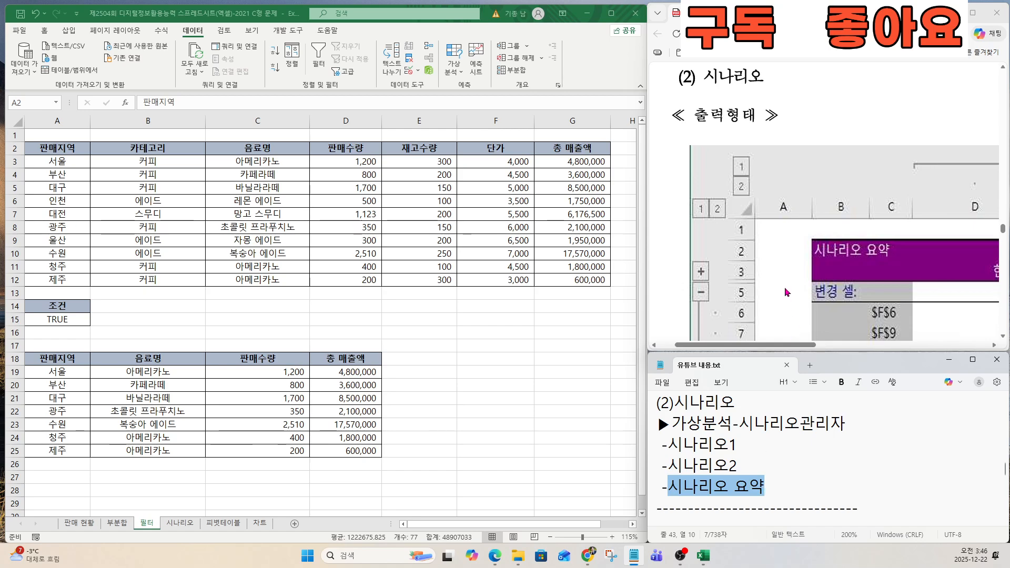
scroll(787, 292, "up", 2)
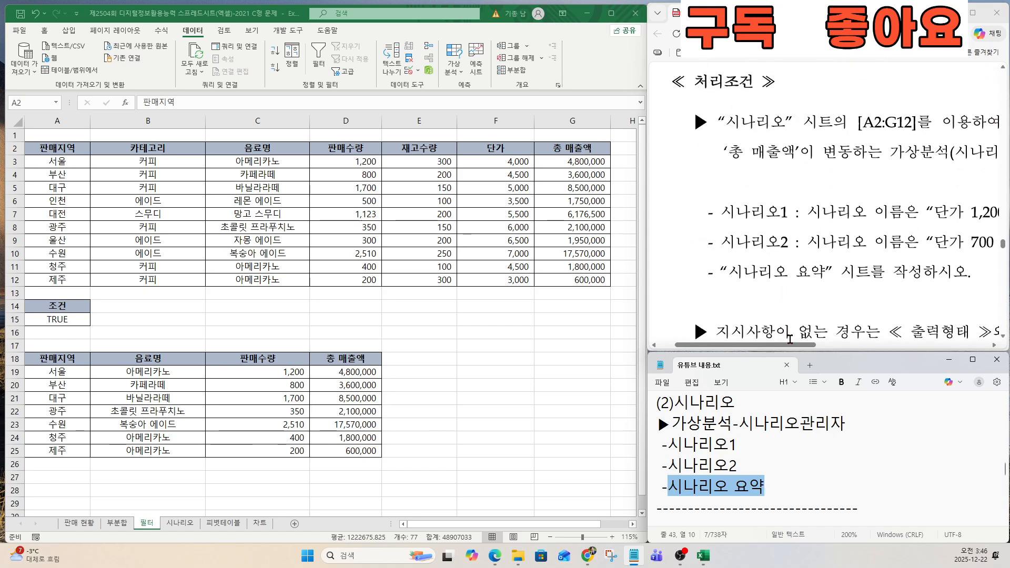
left_click_drag(791, 345, 819, 348)
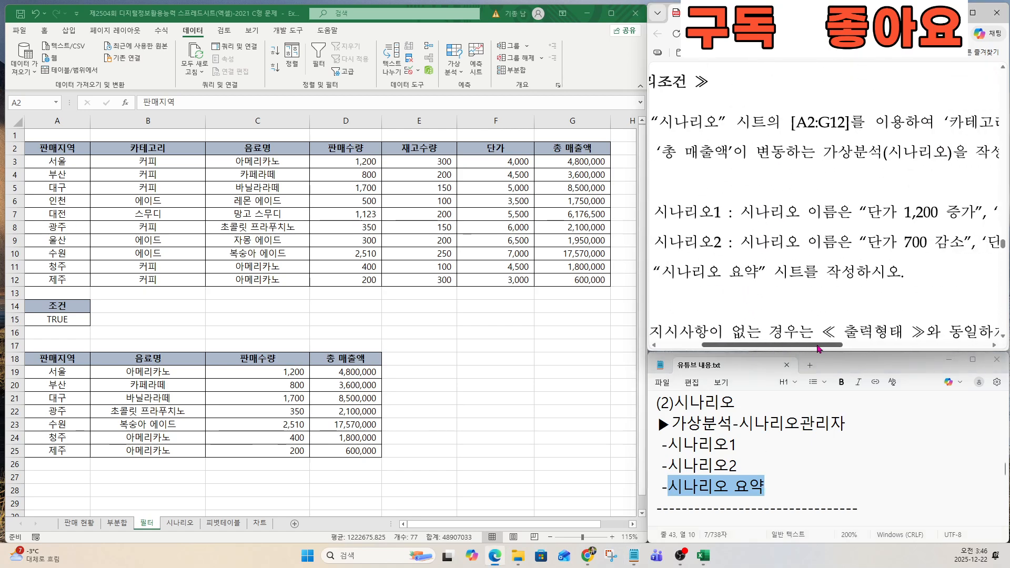
left_click(820, 152)
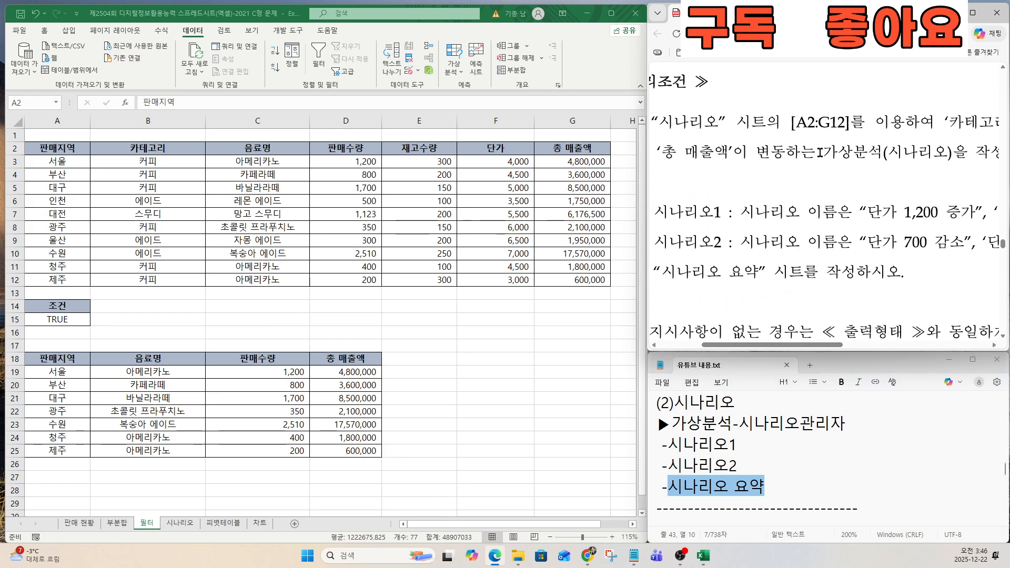
left_click_drag(820, 153, 967, 154)
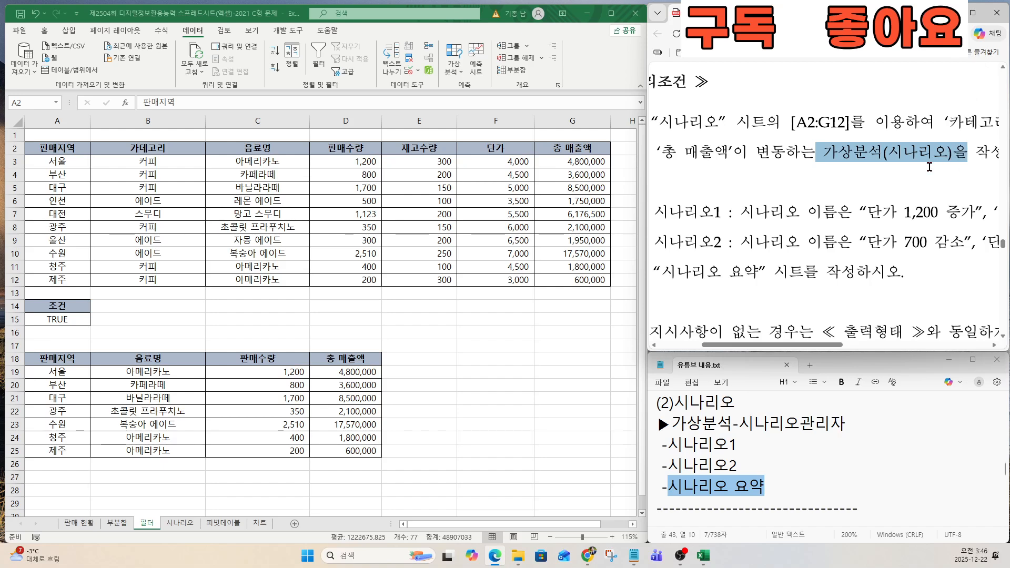
Switch to the 시나리오 sheet and select cell C7 inside the sales table.
left_click(181, 524)
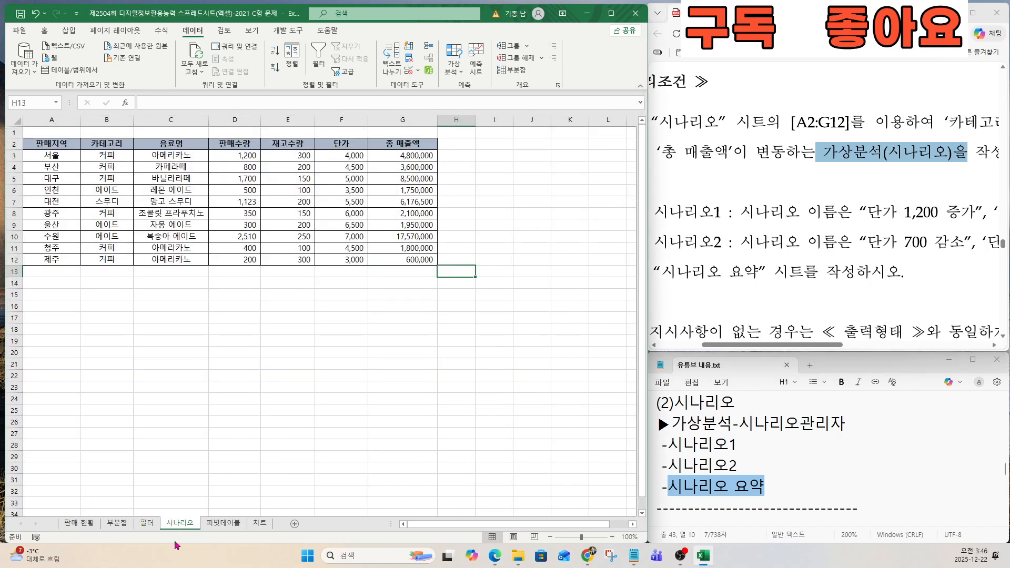
left_click(158, 200)
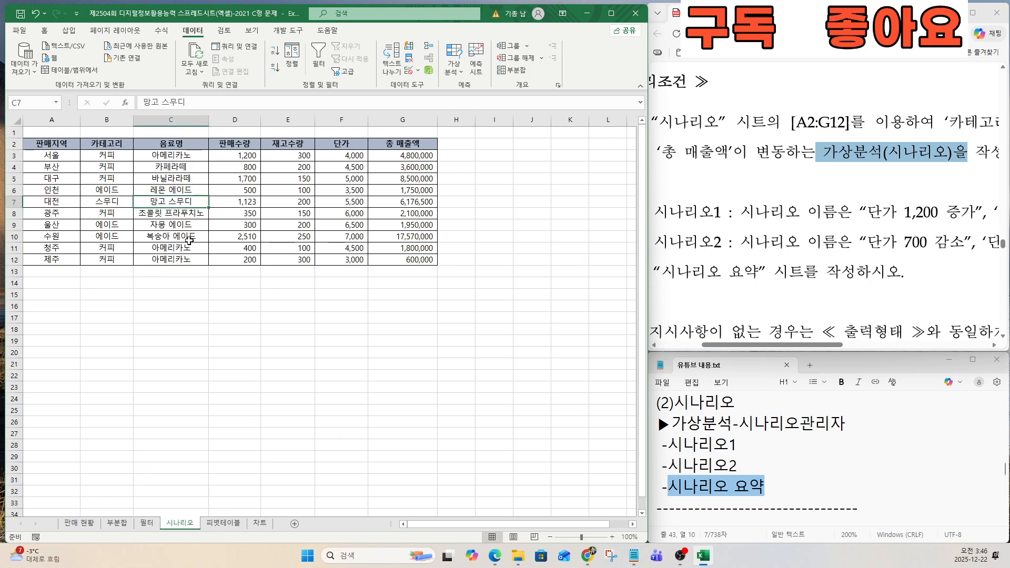
scroll(189, 240, "up", 1, "ctrl")
key("Right")
key("Right")
key("Right")
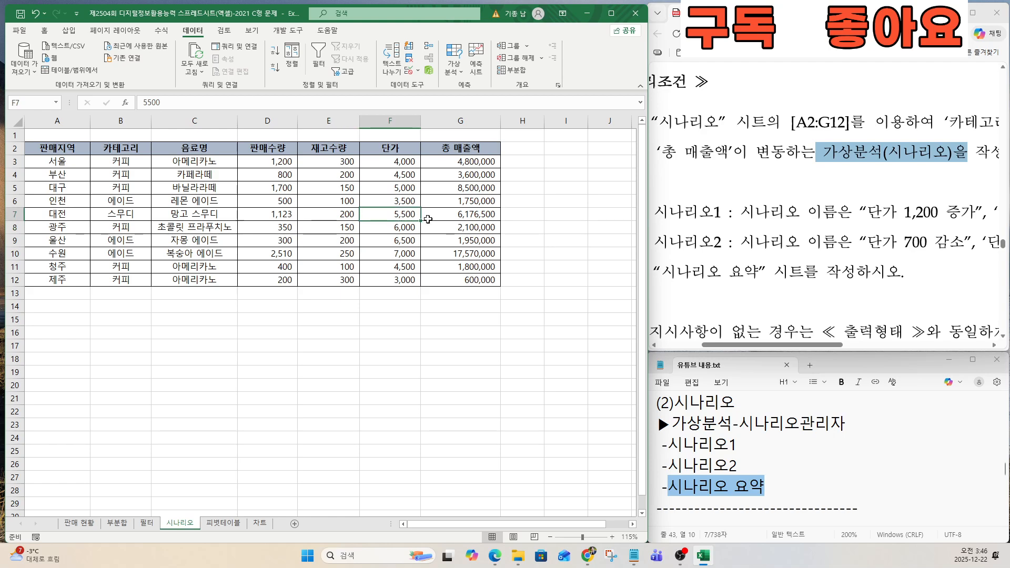
key("Left")
key("Left")
key("Left")
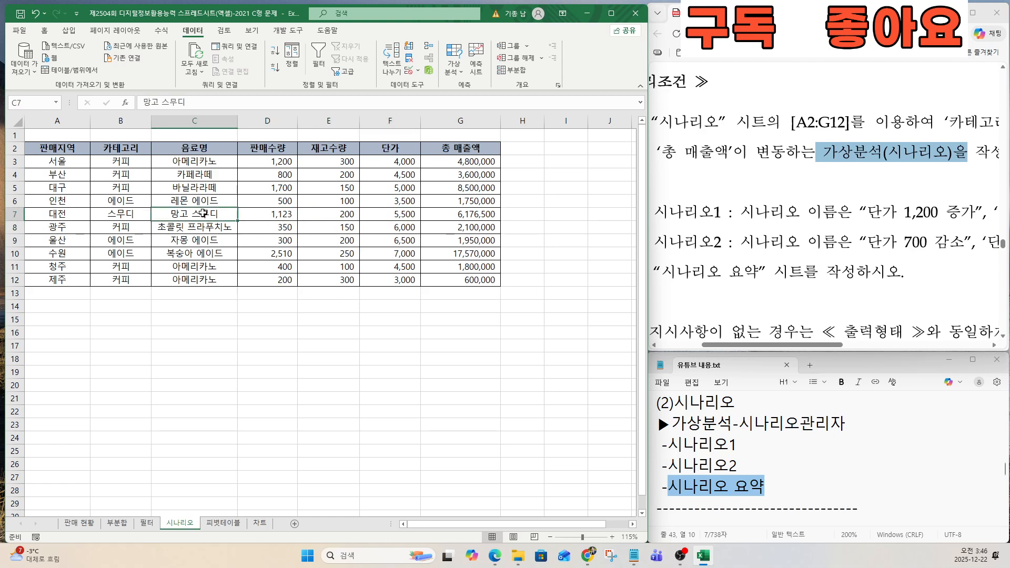
Add a scenario in the Scenario Manager and name it 단가 1,200 증가.
left_click(453, 64)
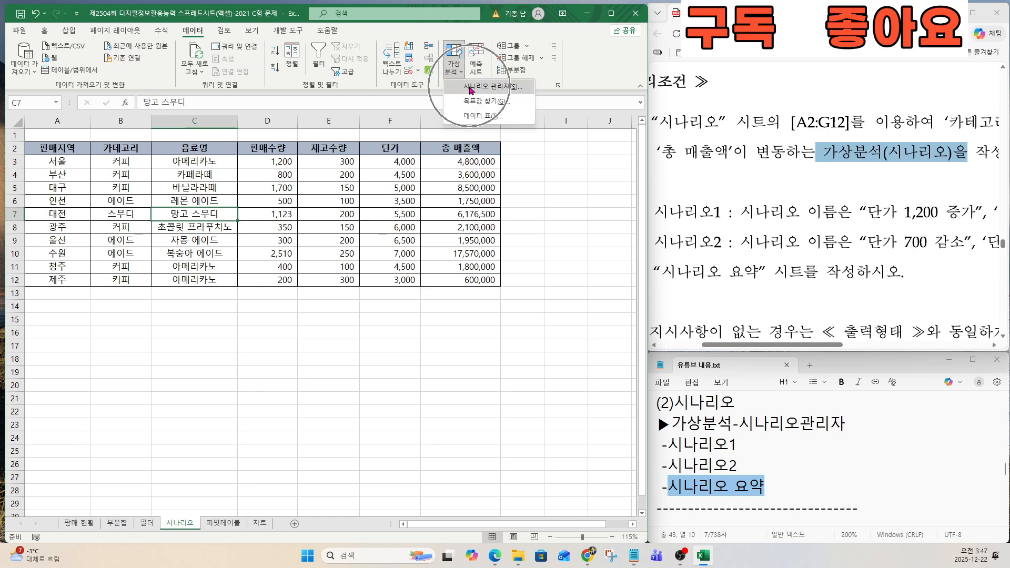
left_click(460, 87)
left_click_drag(461, 251, 402, 189)
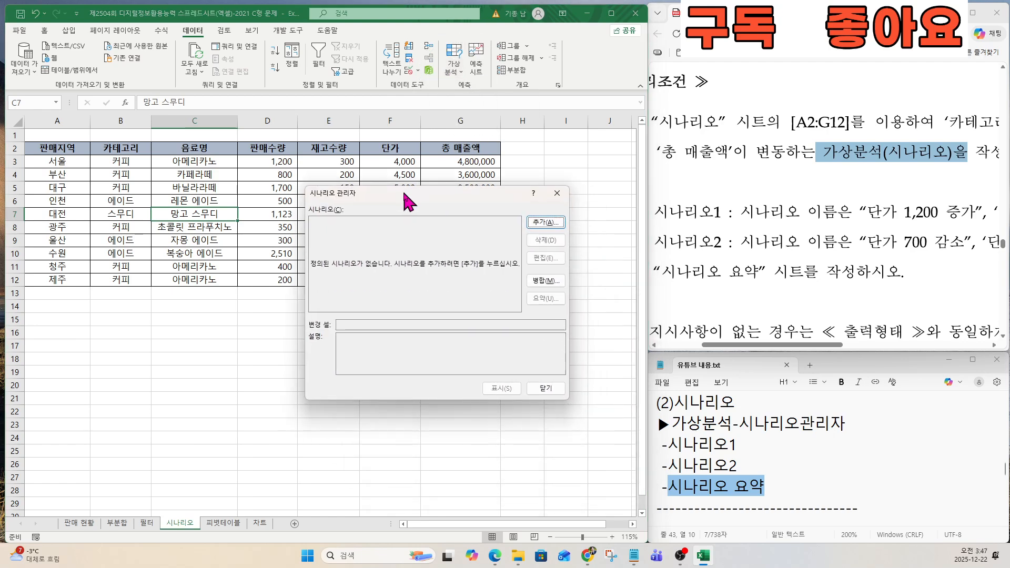
left_click(545, 223)
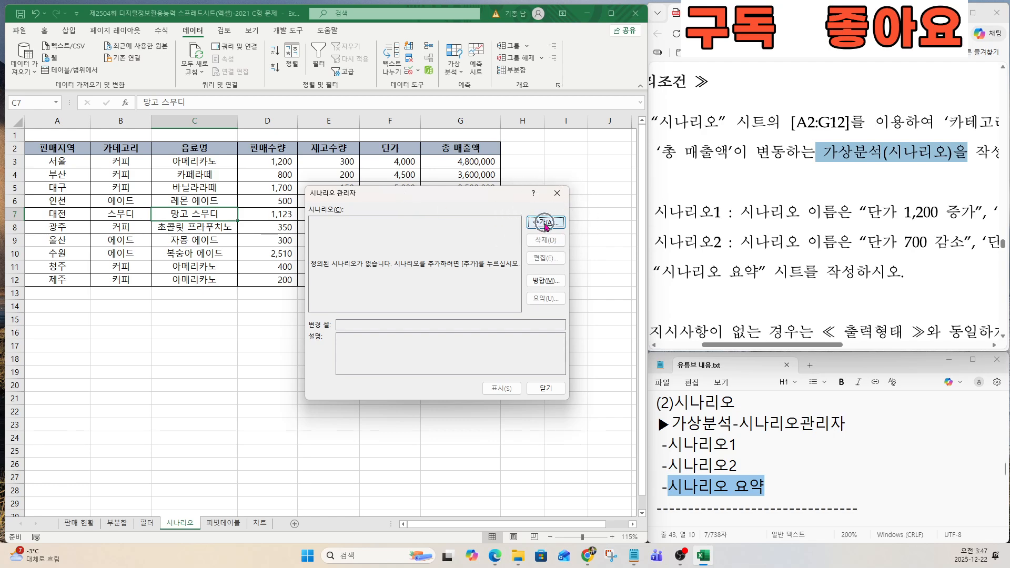
scroll(817, 329, "right", 2)
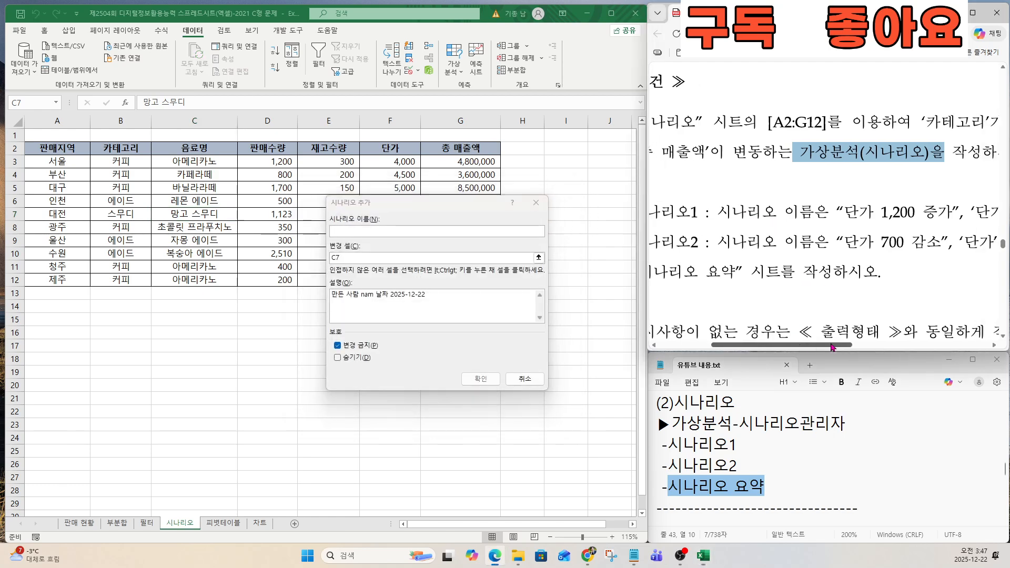
left_click_drag(819, 212, 934, 211)
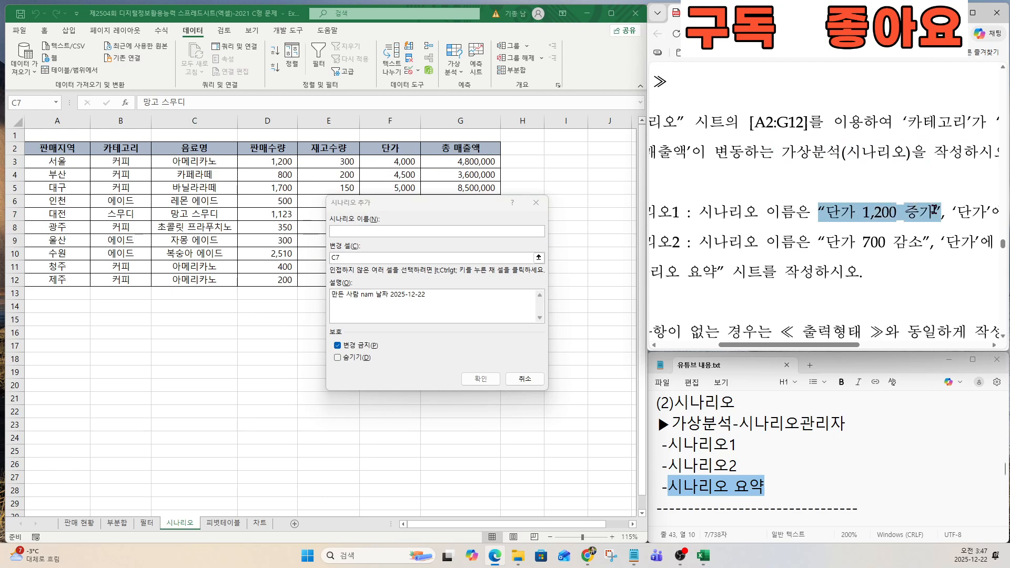
left_click(345, 232)
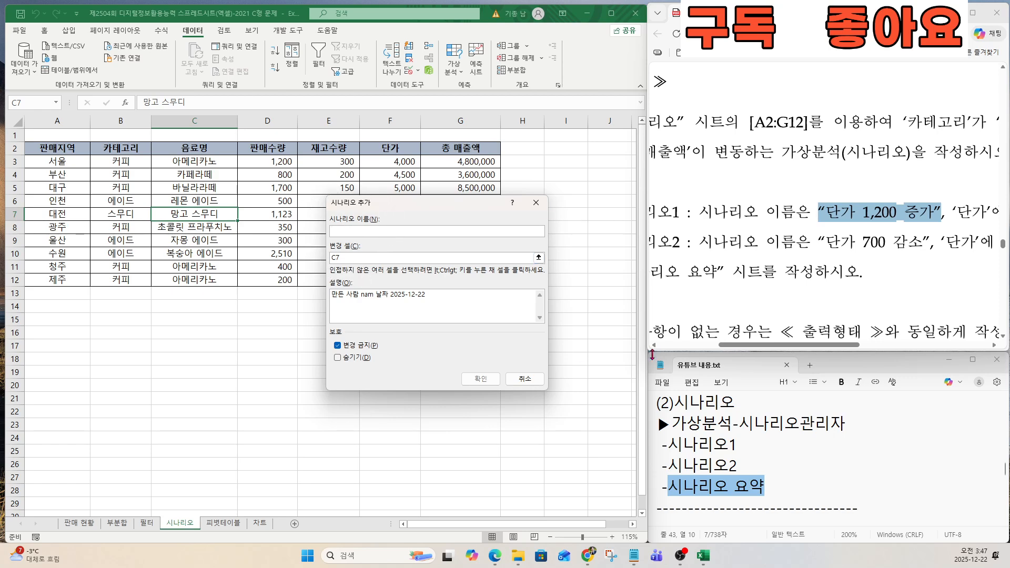
type("단가 1,200 증가")
Replace the scenario's changing cells with the unit price cells F6, F9 and F10, as listed in the expected summary.
left_click(347, 259)
key("BackSpace")
key("BackSpace")
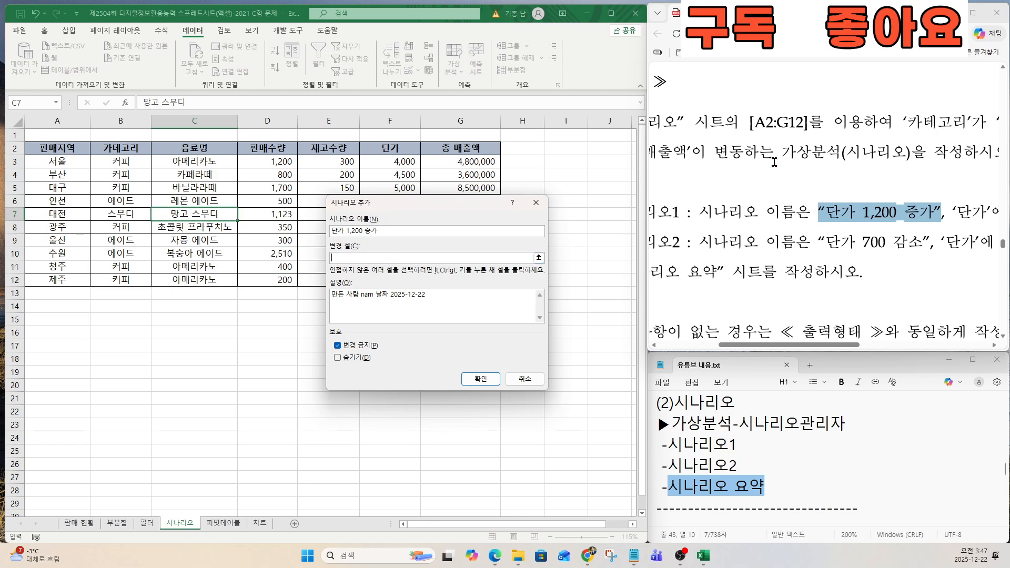
scroll(765, 201, "up", 7)
scroll(766, 203, "up", 3)
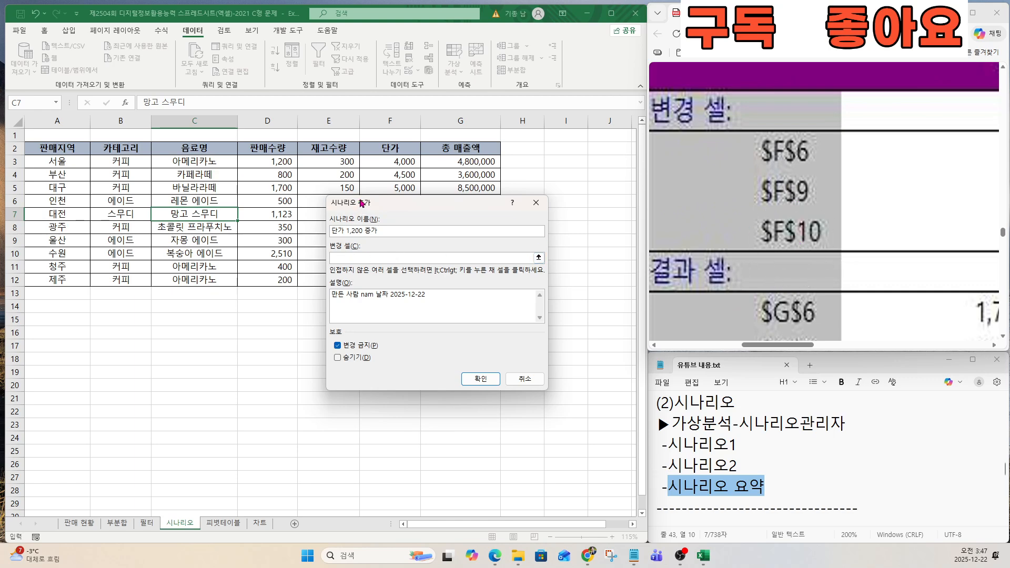
left_click_drag(362, 203, 393, 265)
left_click(391, 183)
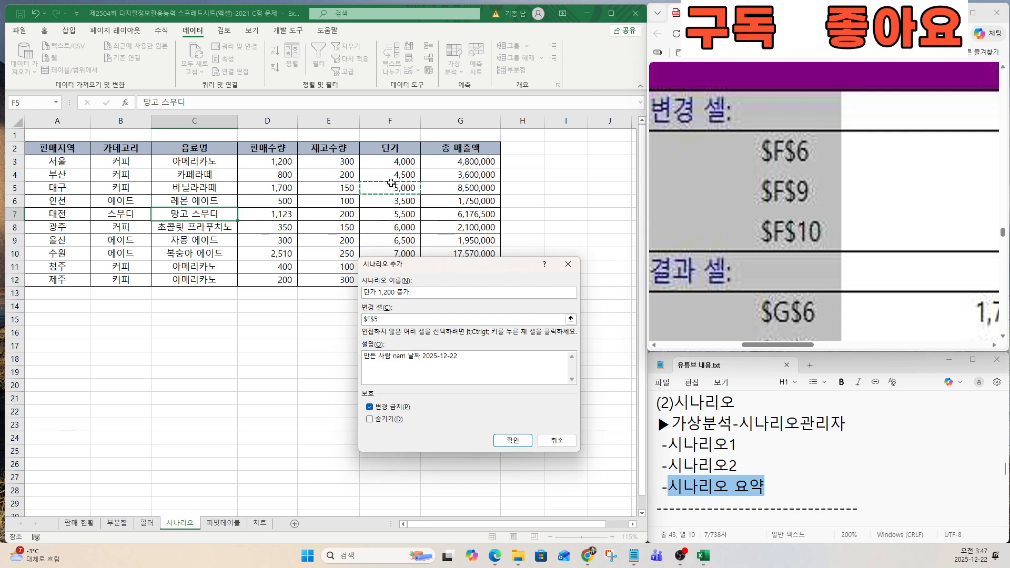
left_click(394, 201)
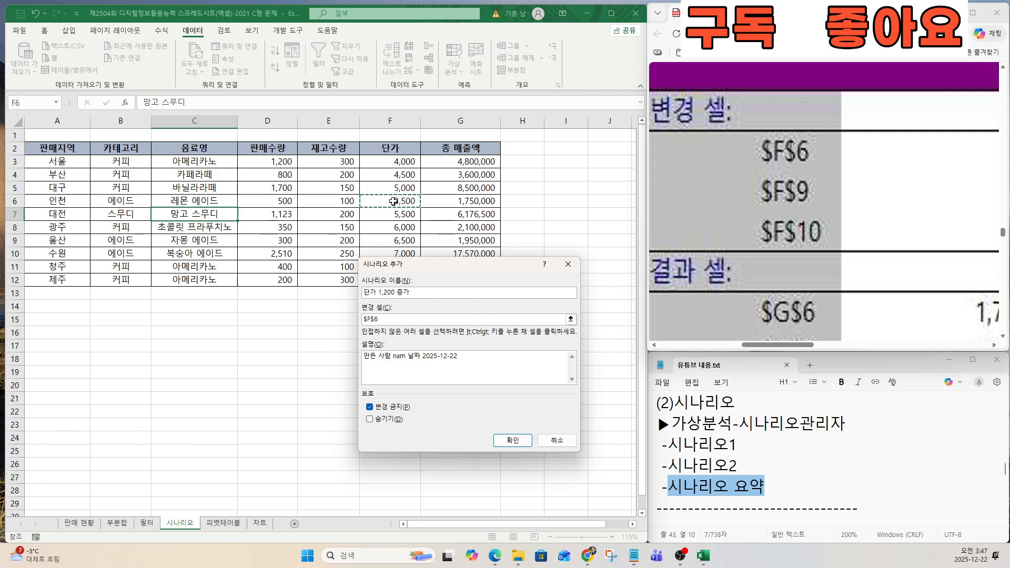
type(",")
left_click_drag(415, 270, 503, 305)
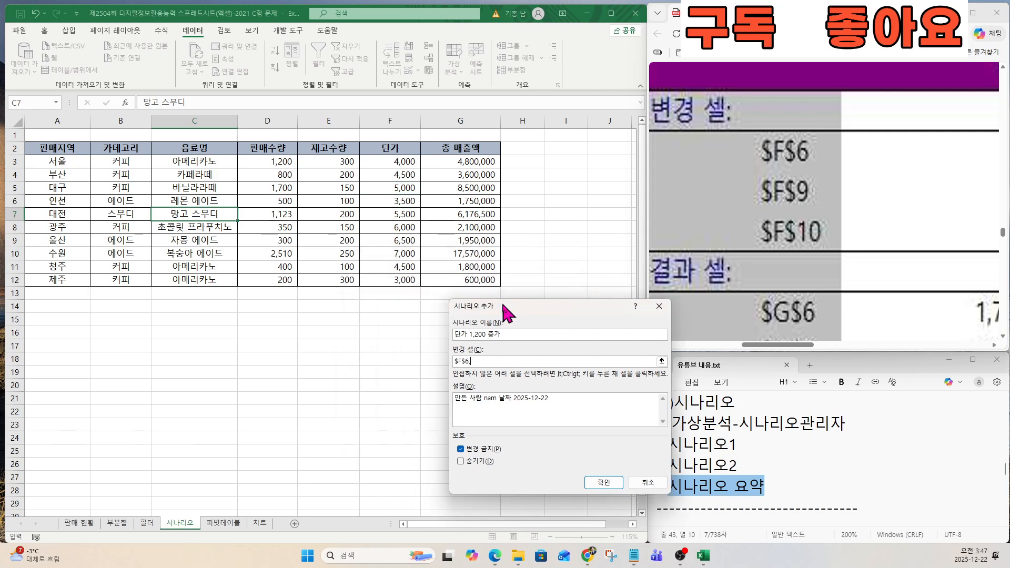
left_click(398, 237)
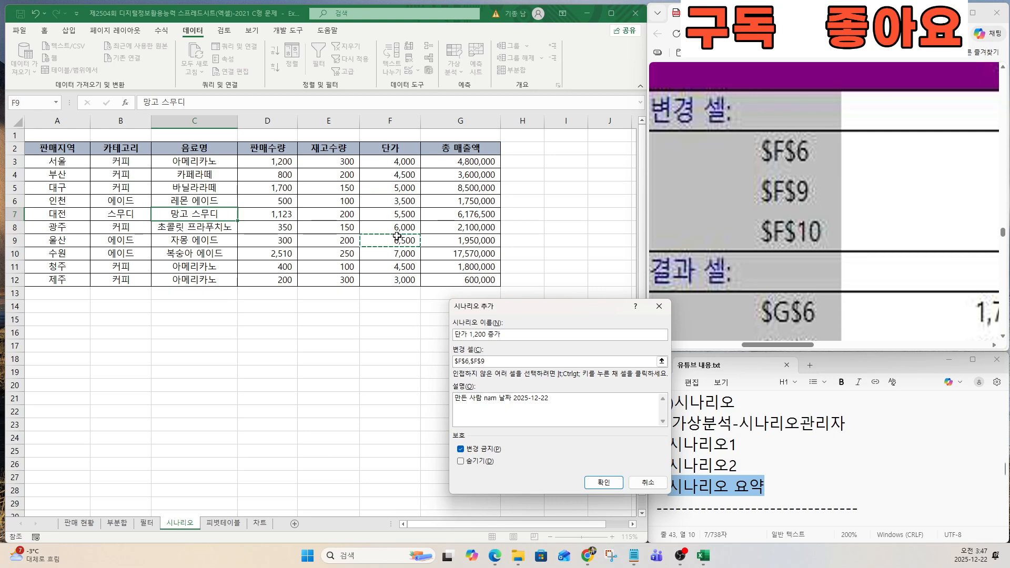
left_click(399, 240)
left_click(398, 252)
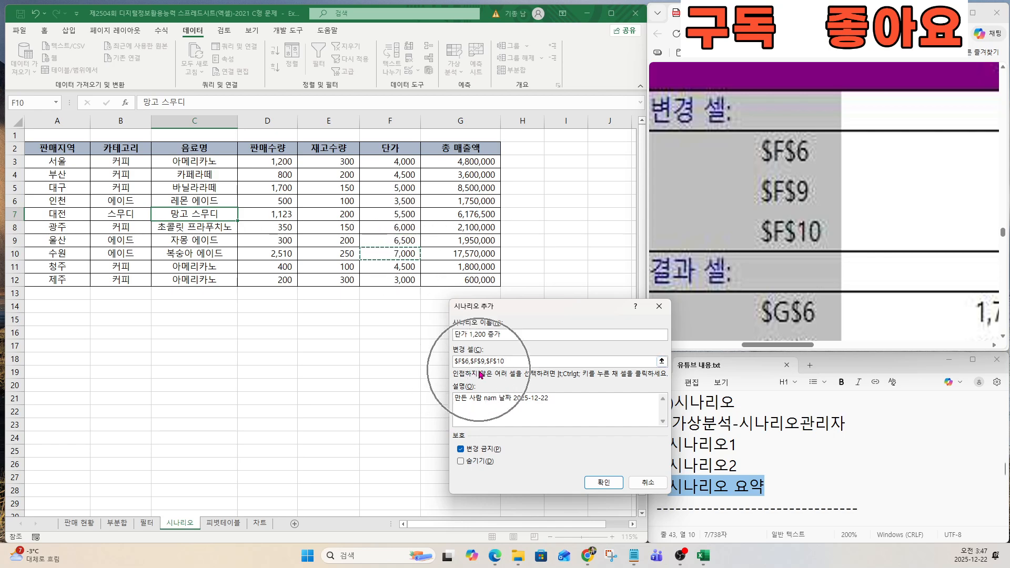
Confirm the changing cells and set the scenario values to 4700 for F6, 7700 for F9 and 8200 for F10.
left_click(596, 480)
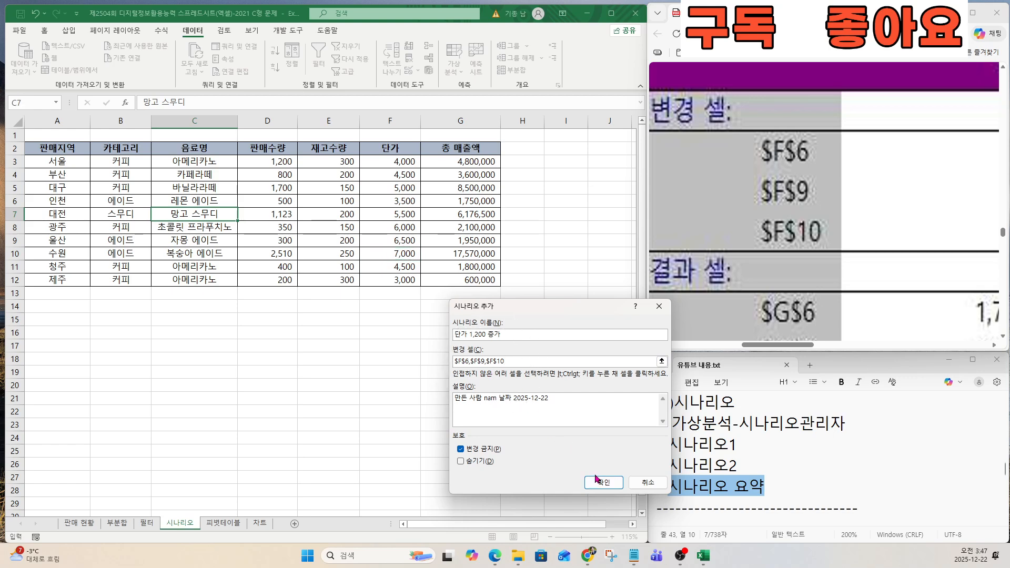
left_click(588, 483)
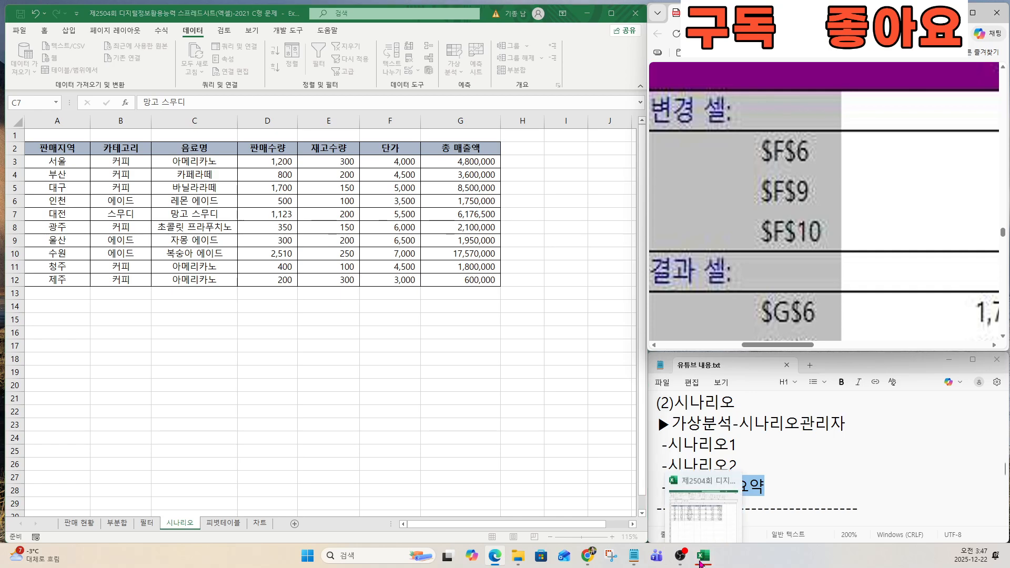
left_click_drag(794, 345, 879, 345)
left_click_drag(573, 352, 531, 217)
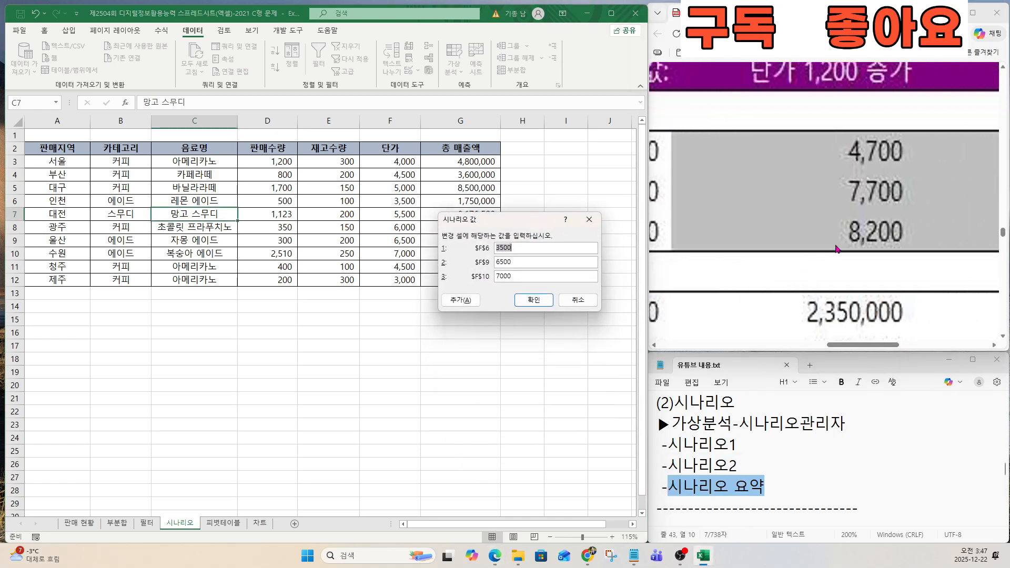
scroll(855, 179, "up", 1)
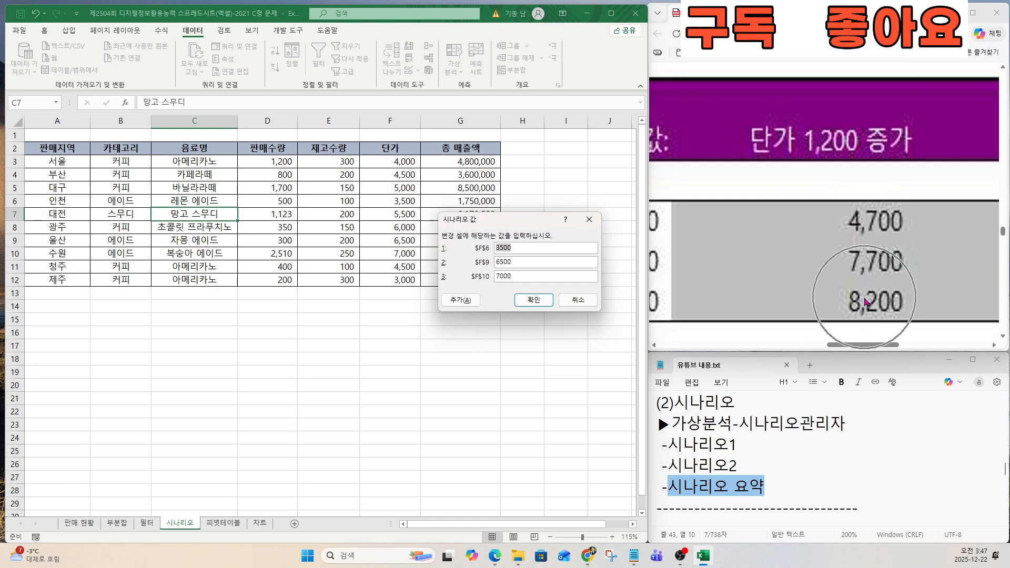
left_click(525, 247)
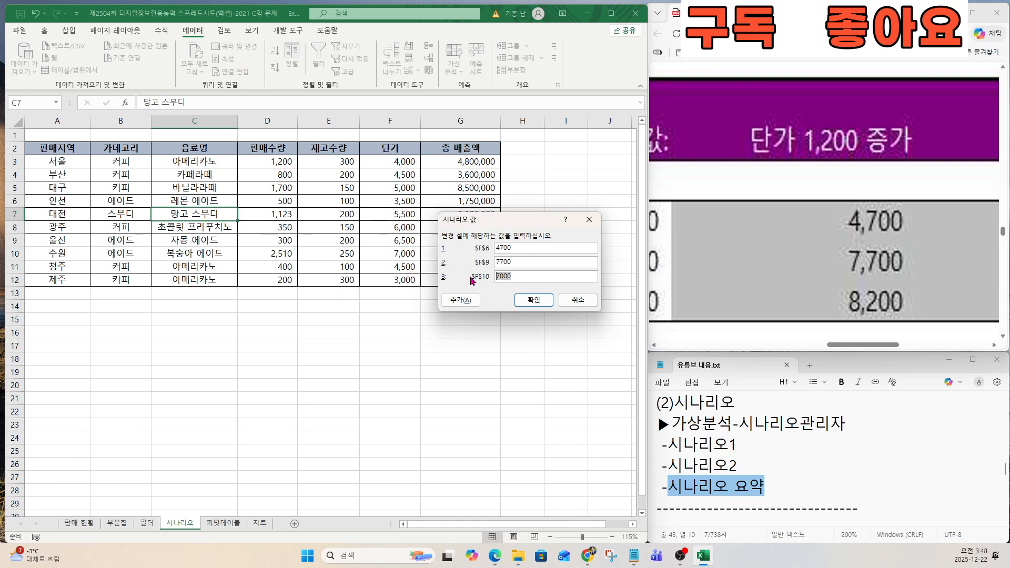
type("82")
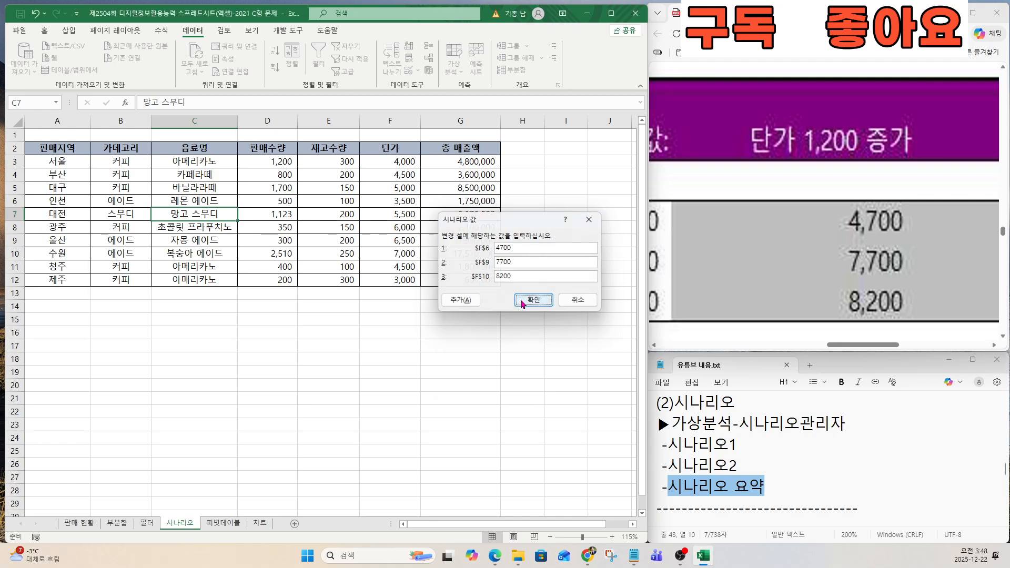
left_click(524, 300)
Copy the second scenario's name from the processing conditions and add a new scenario named 단가 700 감소.
scroll(726, 333, "down", 10)
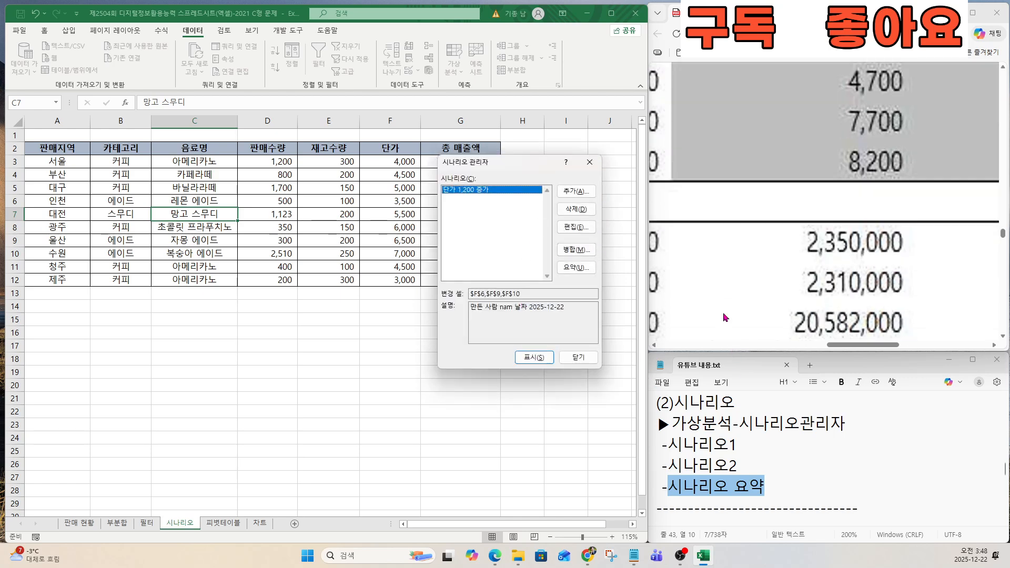
scroll(814, 326, "down", 3)
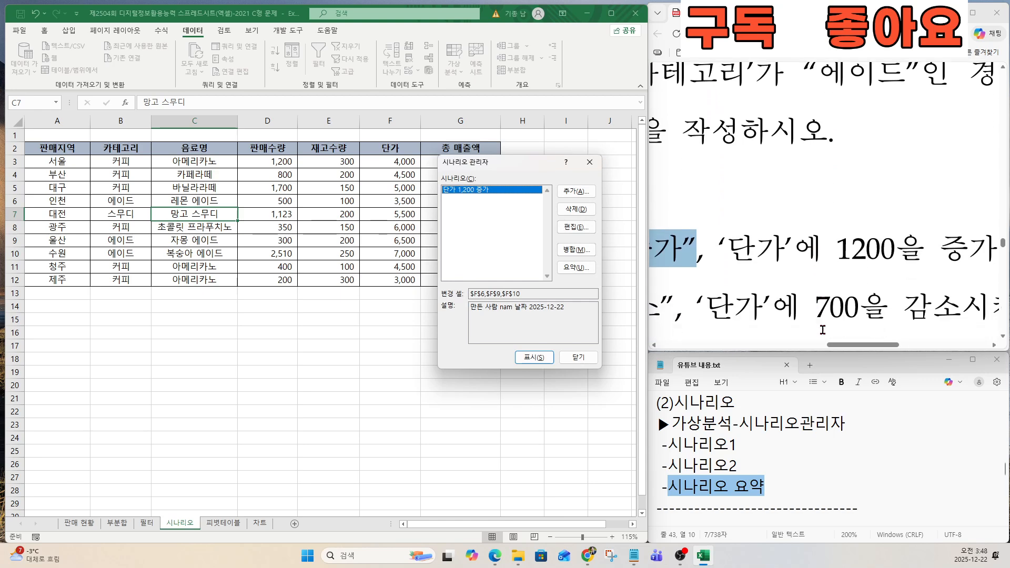
left_click_drag(849, 346, 799, 350)
left_click(699, 266)
left_click_drag(693, 266, 881, 265)
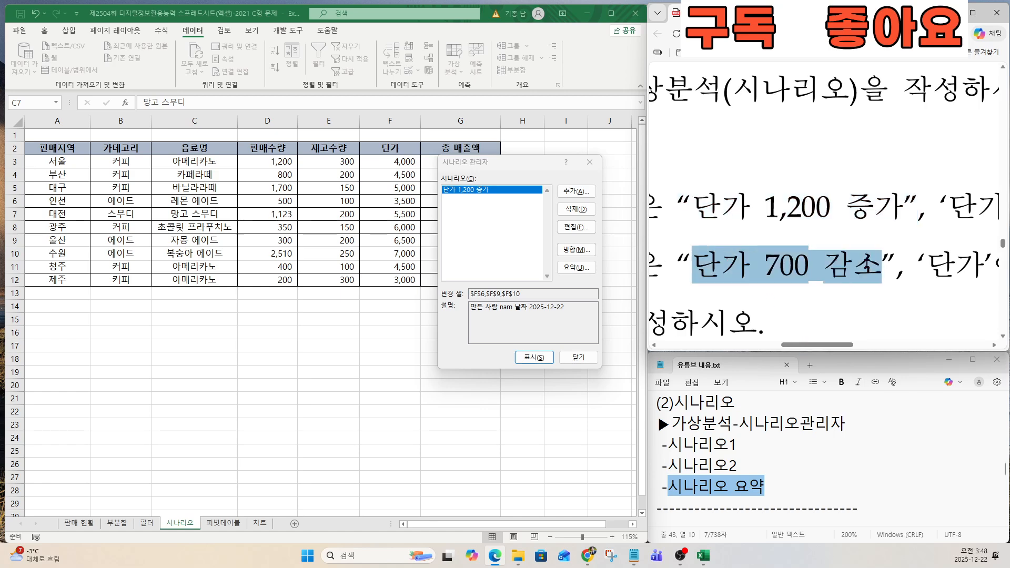
key("ctrl+c")
left_click(576, 192)
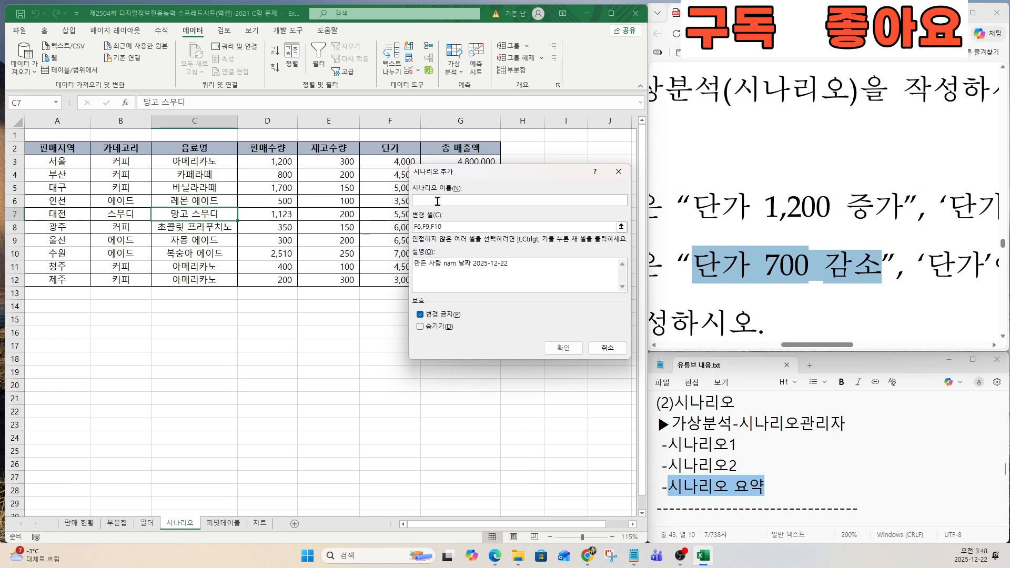
type("단가 700 감소")
Check the changing cells against the expected summary and accept F6, F9 and F10 for the second scenario.
scroll(711, 245, "up", 3)
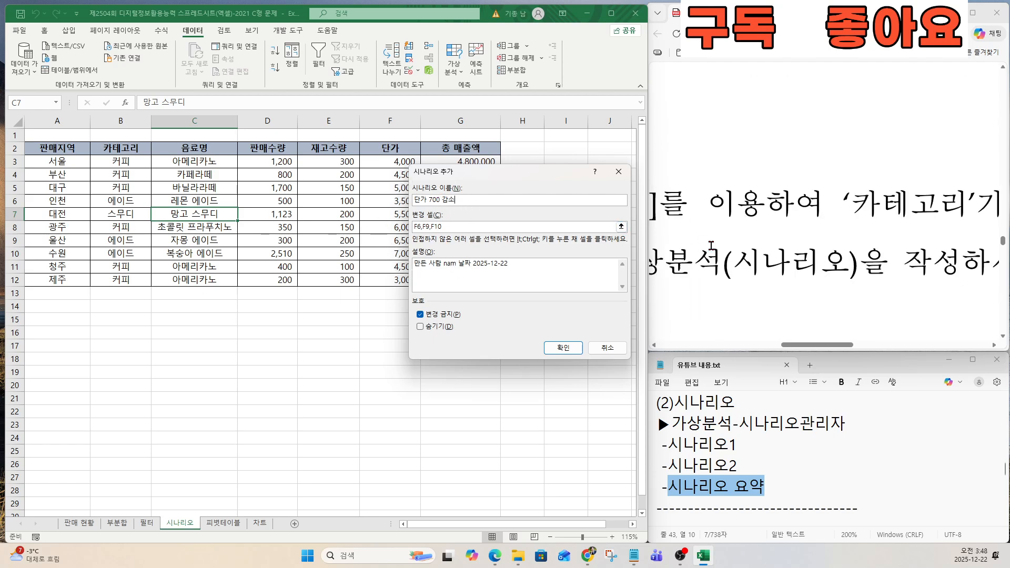
scroll(711, 246, "up", 10)
left_click_drag(801, 346, 764, 346)
key("ctrl")
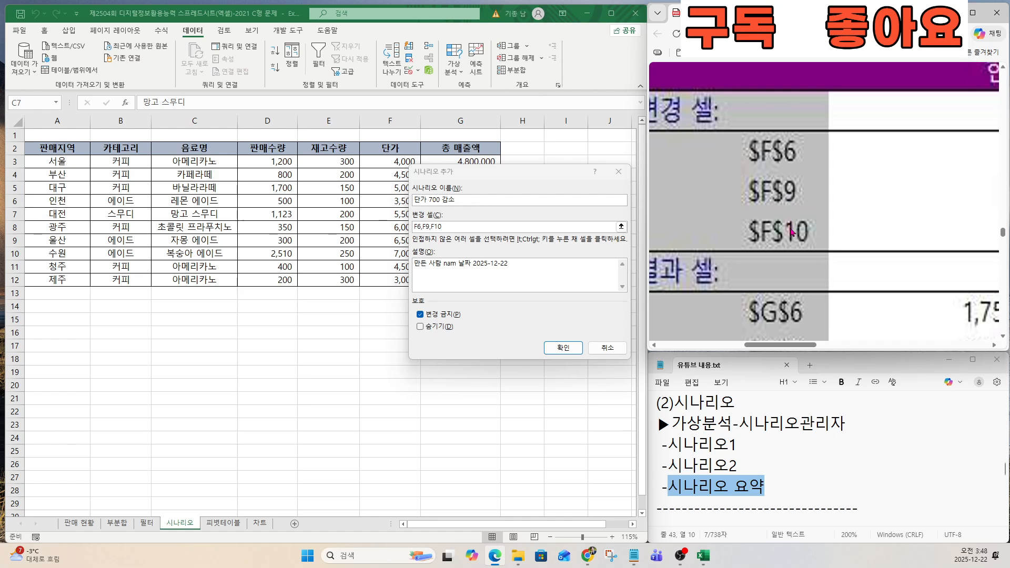
key("ctrl")
left_click(553, 348)
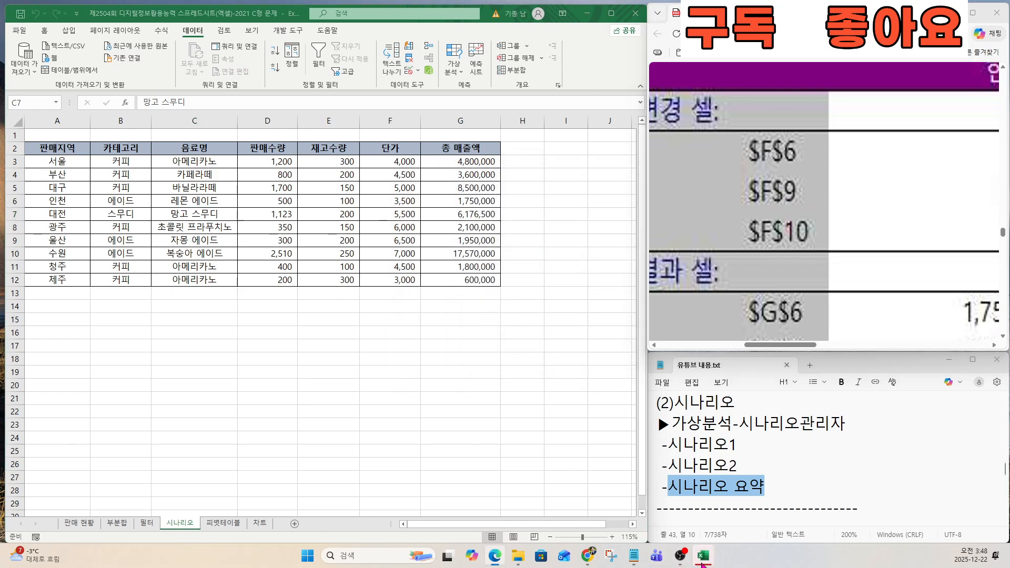
Set the 단가 700 감소 scenario values to 2800 for F6, 5800 for F9 and 6300 for F10.
left_click_drag(798, 349, 940, 349)
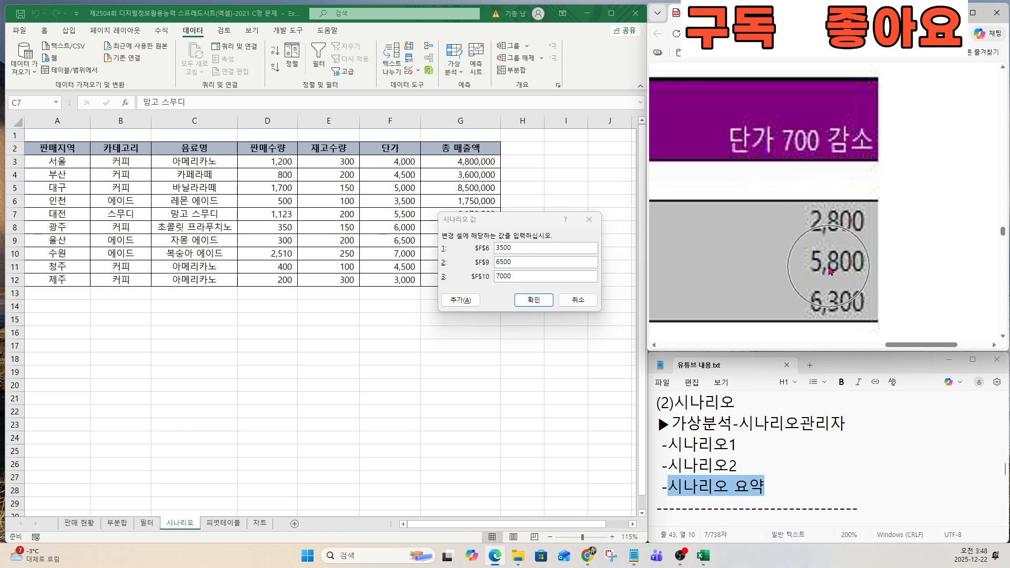
left_click(509, 249)
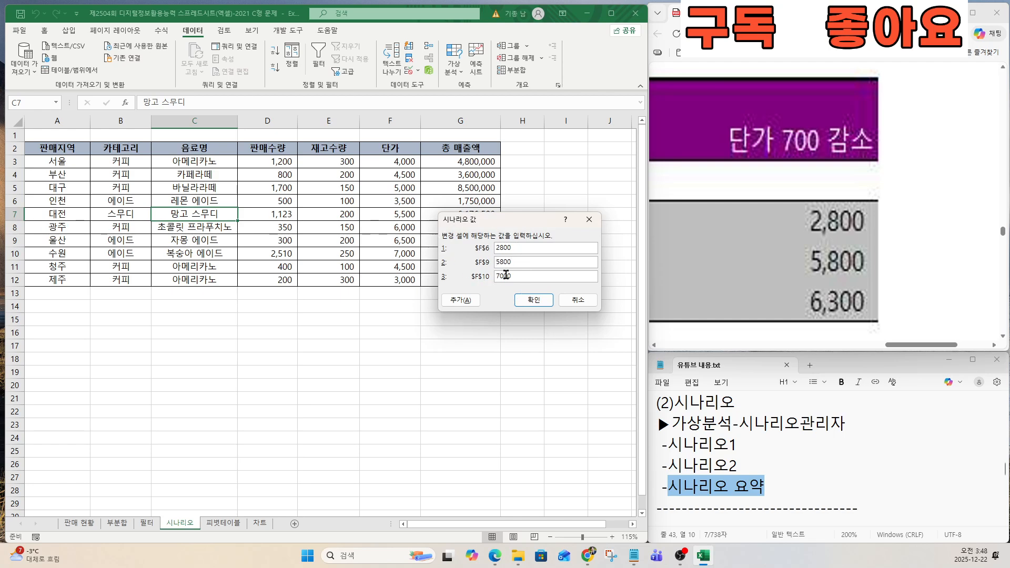
key("Tab")
left_click(534, 299)
Find the 시나리오 요약 sheet requirement in the processing conditions and open the Scenario Summary settings, ready for the result cells.
scroll(769, 277, "down", 3)
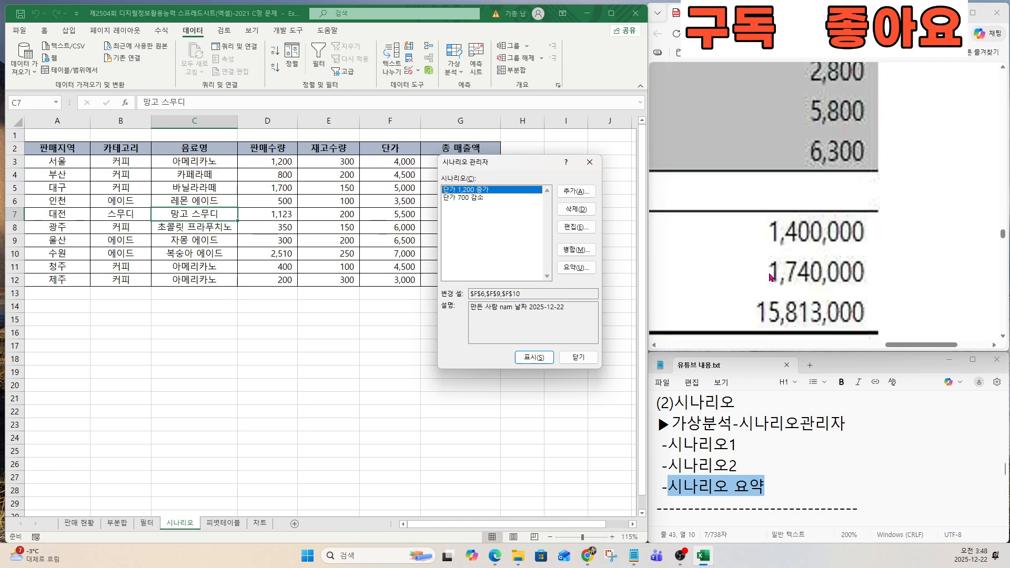
scroll(770, 278, "down", 3)
left_click_drag(907, 345, 737, 347)
scroll(805, 291, "down", 3)
scroll(805, 291, "down", 3)
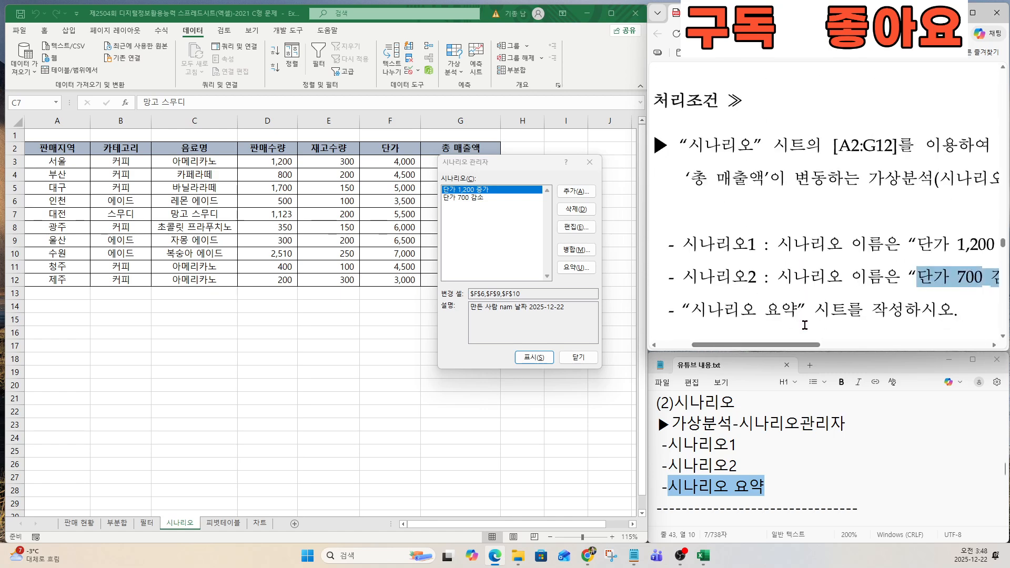
scroll(804, 325, "down", 1)
left_click_drag(691, 238, 801, 238)
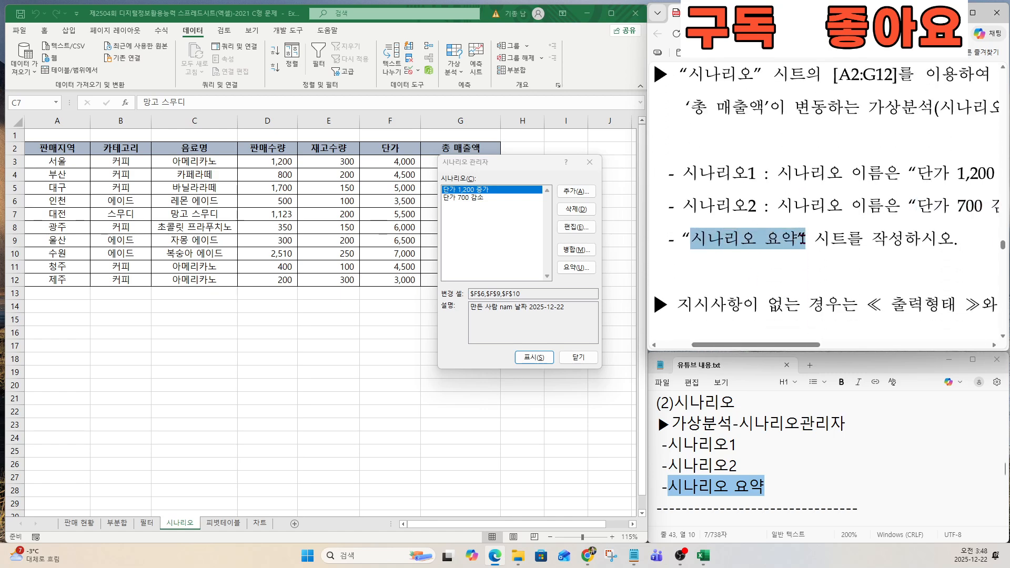
left_click(572, 268)
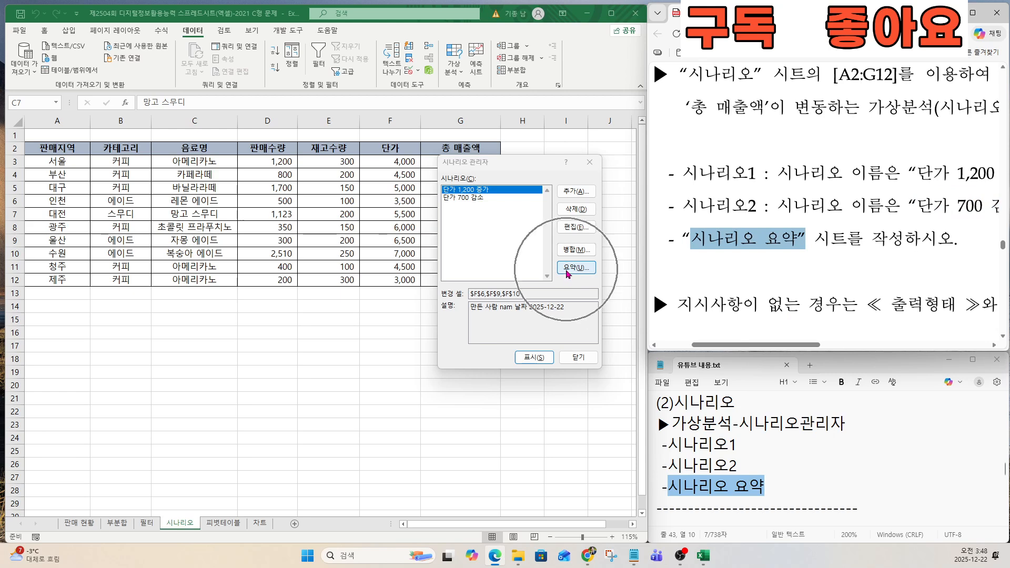
left_click(493, 284)
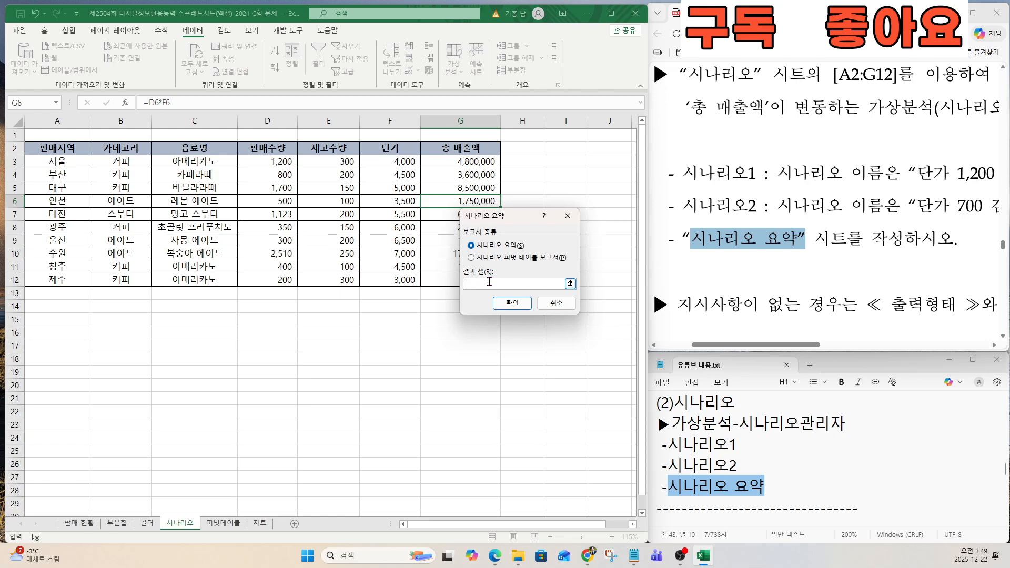
Look up which result cells the expected scenario summary lists in the exam document.
scroll(771, 272, "up", 7)
scroll(877, 257, "up", 2)
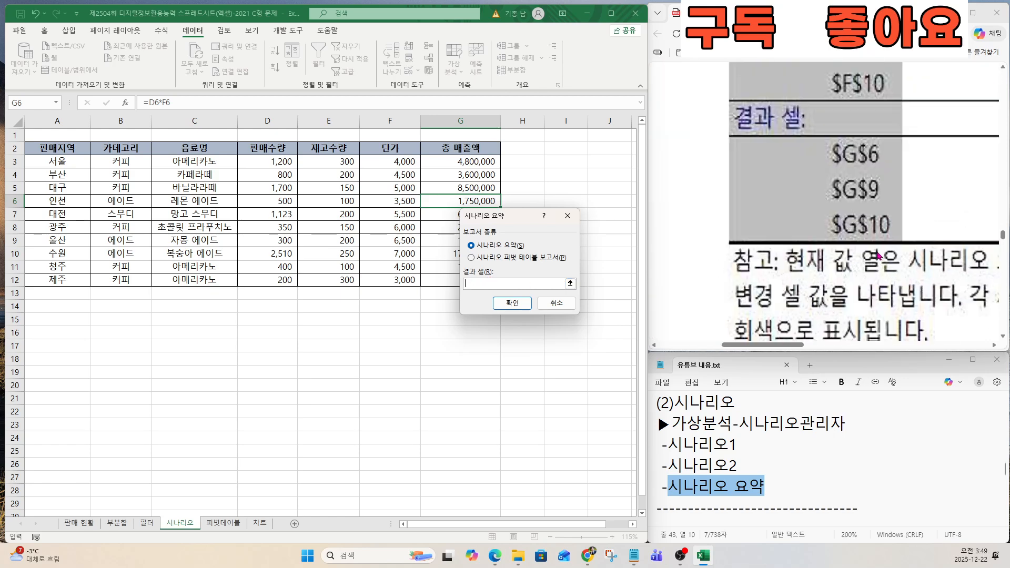
scroll(877, 256, "up", 1)
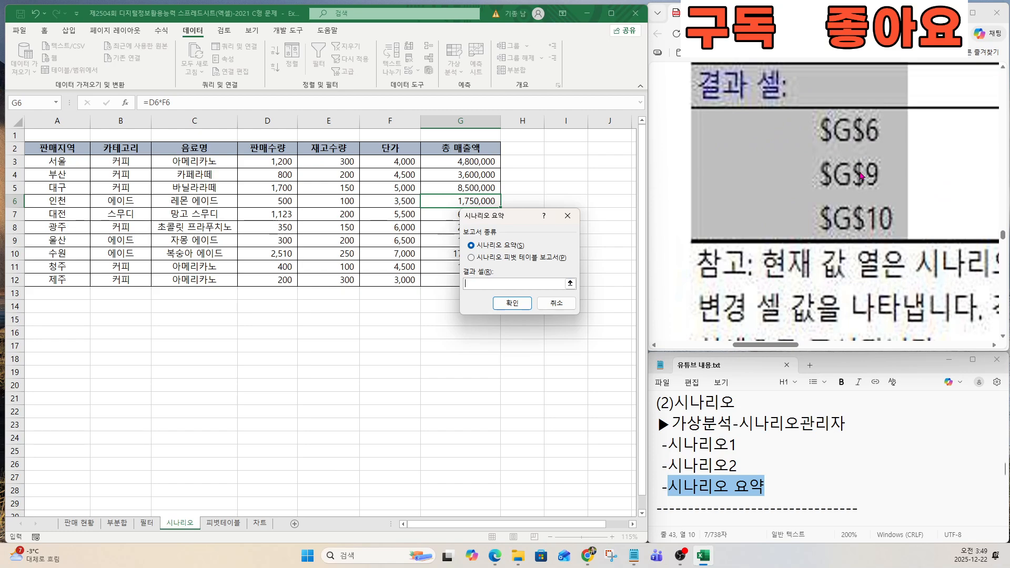
key("ctrl")
key("ctrl")
key("ctrl")
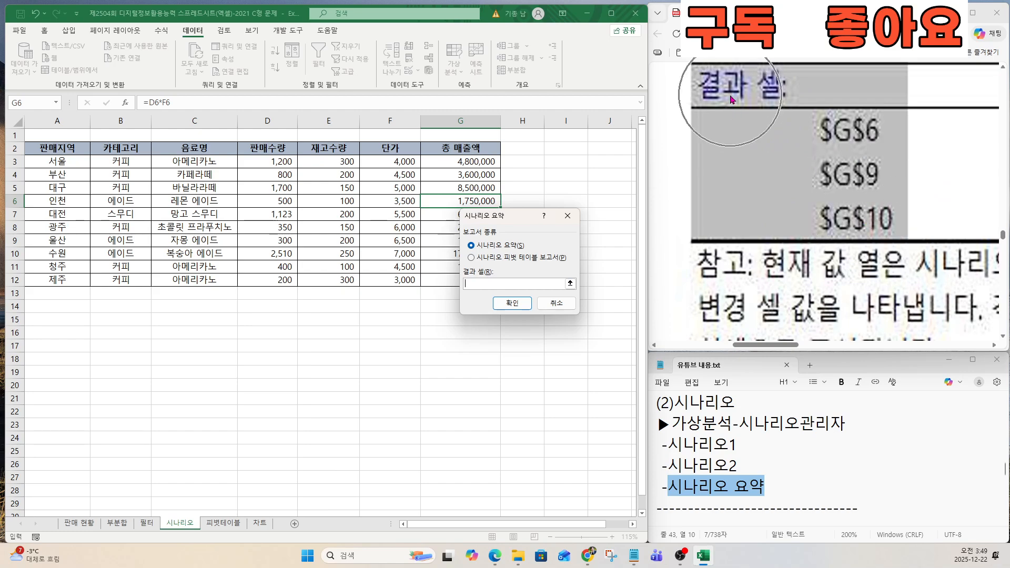
key("ctrl")
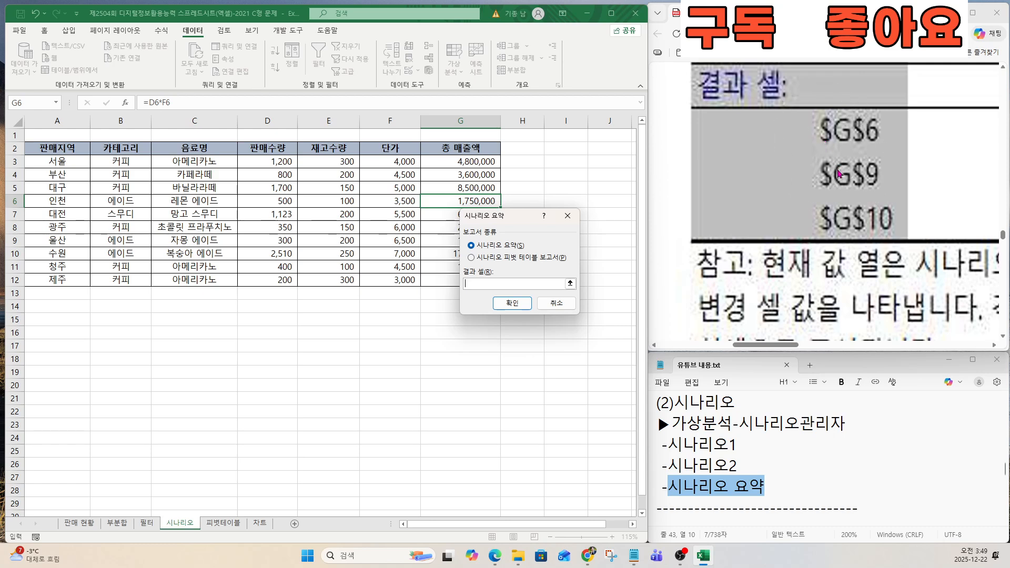
key("ctrl")
Set the result cells to the total sales cells G6, G9 and G10 and generate the scenario summary report.
left_click_drag(505, 224, 578, 236)
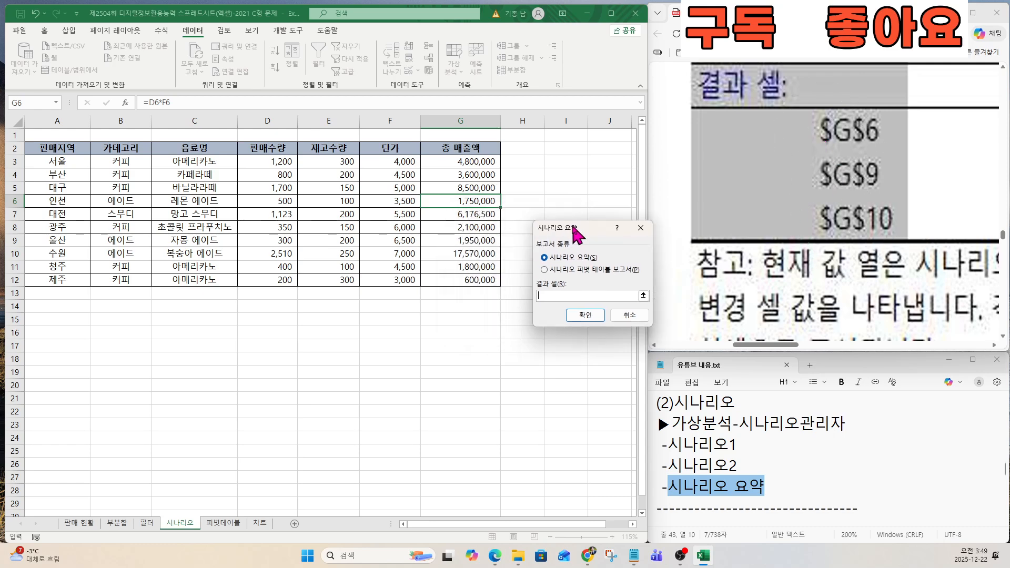
left_click(479, 200)
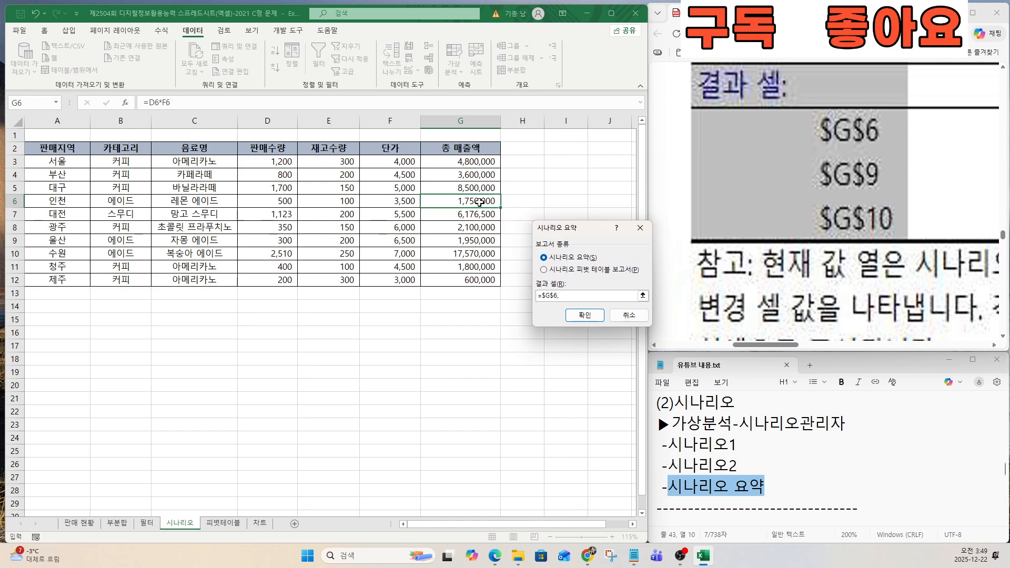
left_click(476, 226)
left_click(478, 240)
key("ctrl")
key("ctrl")
key("ctrl")
key("ctrl")
key("ctrl")
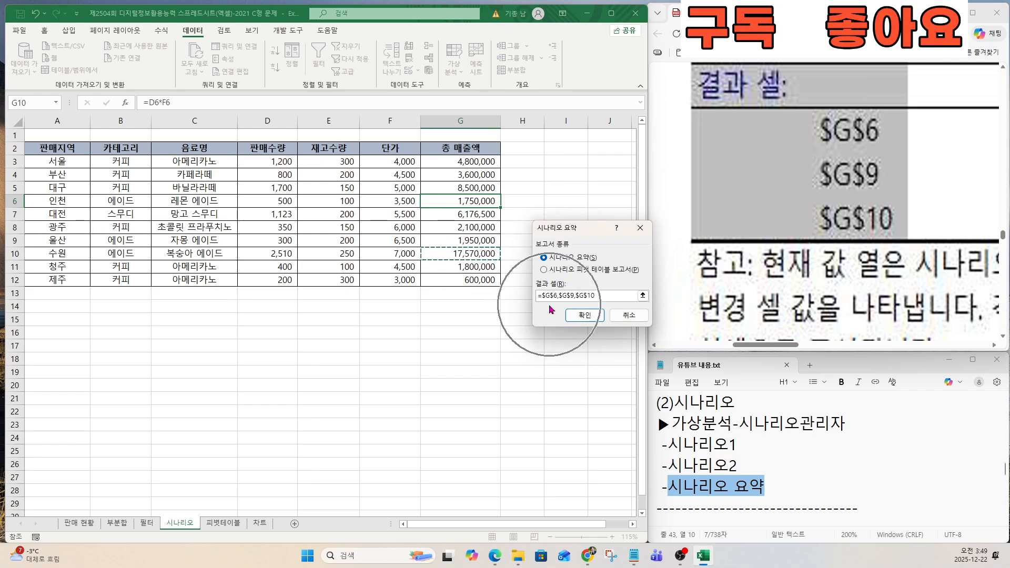
left_click(585, 314)
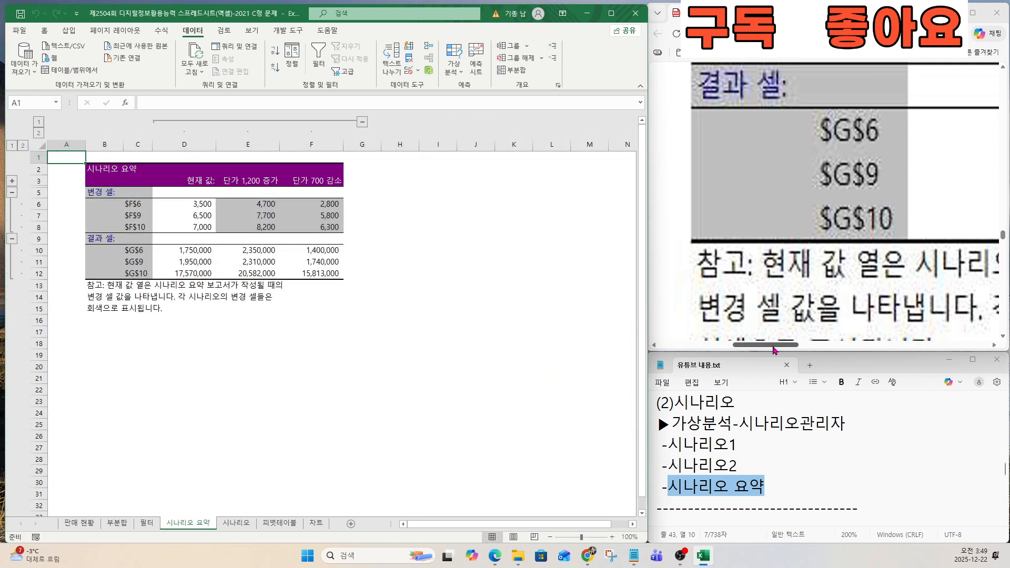
Compare the scenario summary with the expected output, and read the heading and expected output of problem 4 on the 피벗테이블 sheet.
scroll(847, 169, "down", 3)
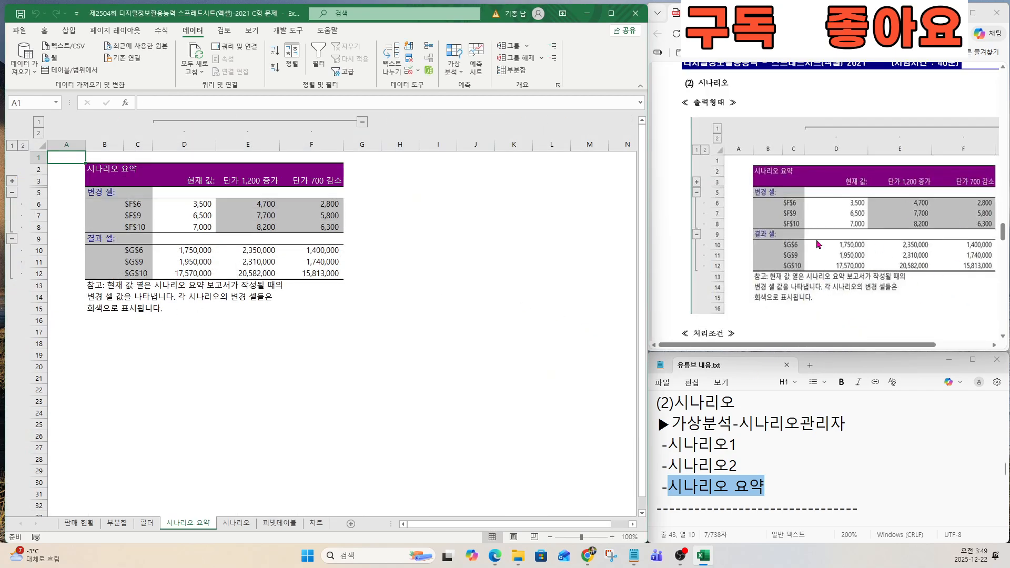
key("ctrl")
scroll(803, 310, "down", 10)
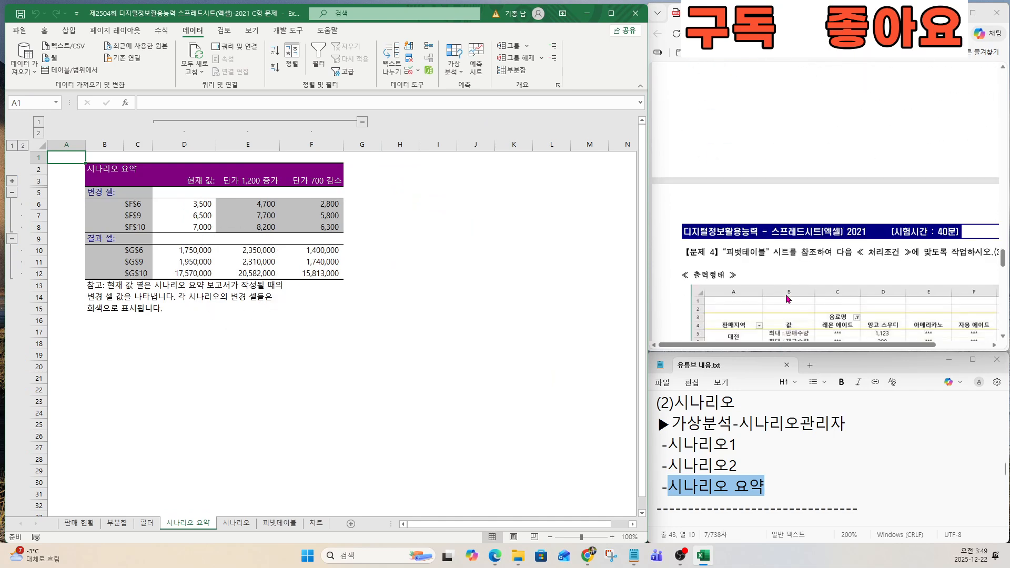
scroll(827, 297, "up", 1, "ctrl")
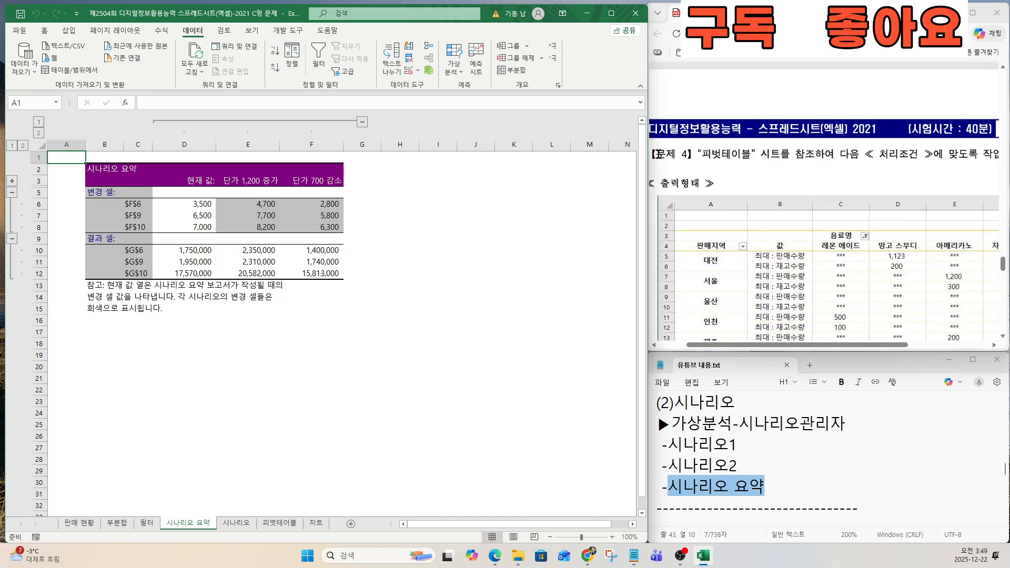
left_click_drag(658, 154, 767, 154)
scroll(744, 176, "up", 2, "ctrl")
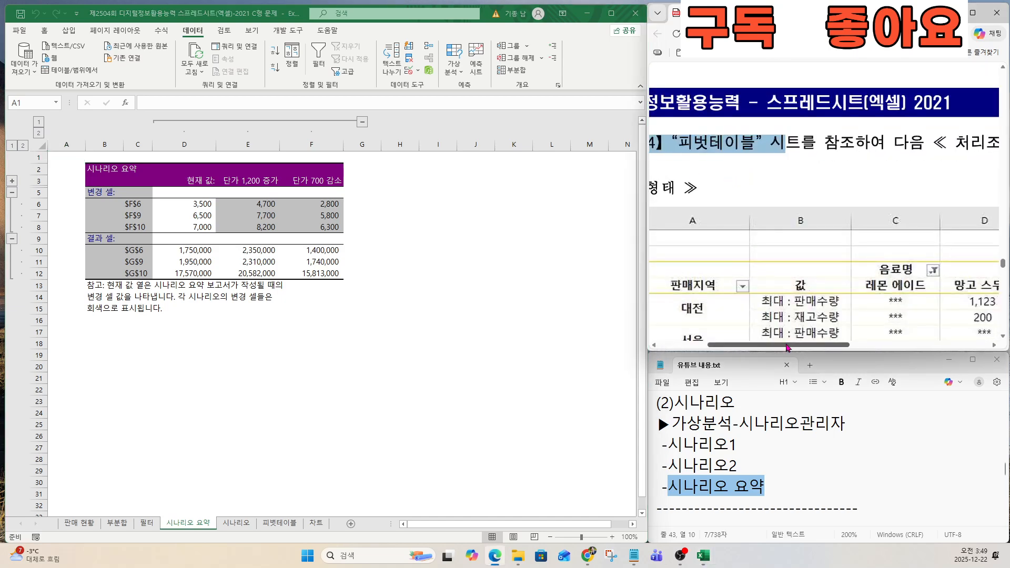
left_click_drag(787, 348, 759, 347)
Switch to the notes in Notepad and read the sheet name line, 피벗테이블 정답, under the problem 4 pivot table section.
left_click(740, 467)
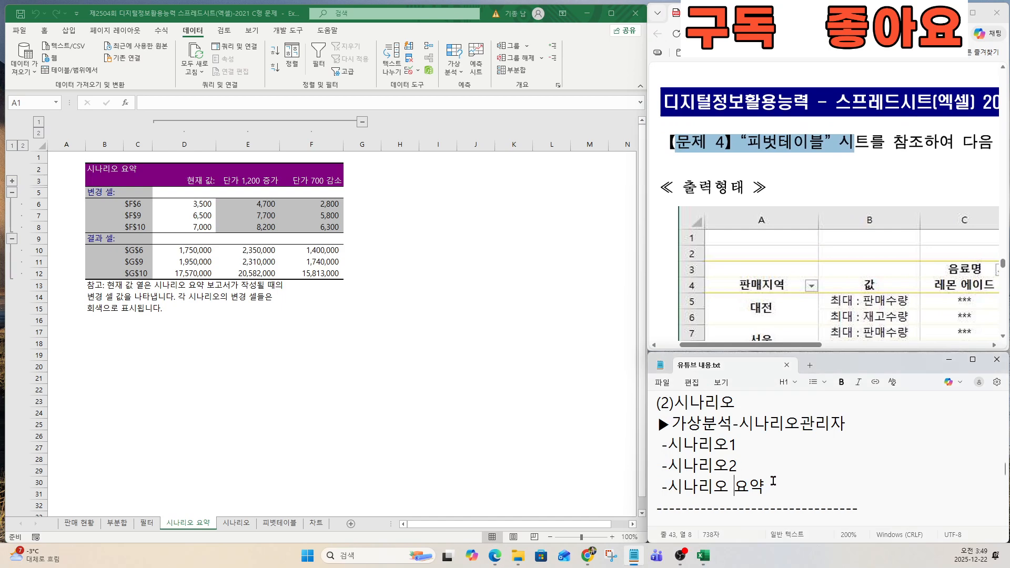
key("Down")
key("Down")
key("Down")
key("Down")
key("Down")
key("Down")
key("Down")
key("Down")
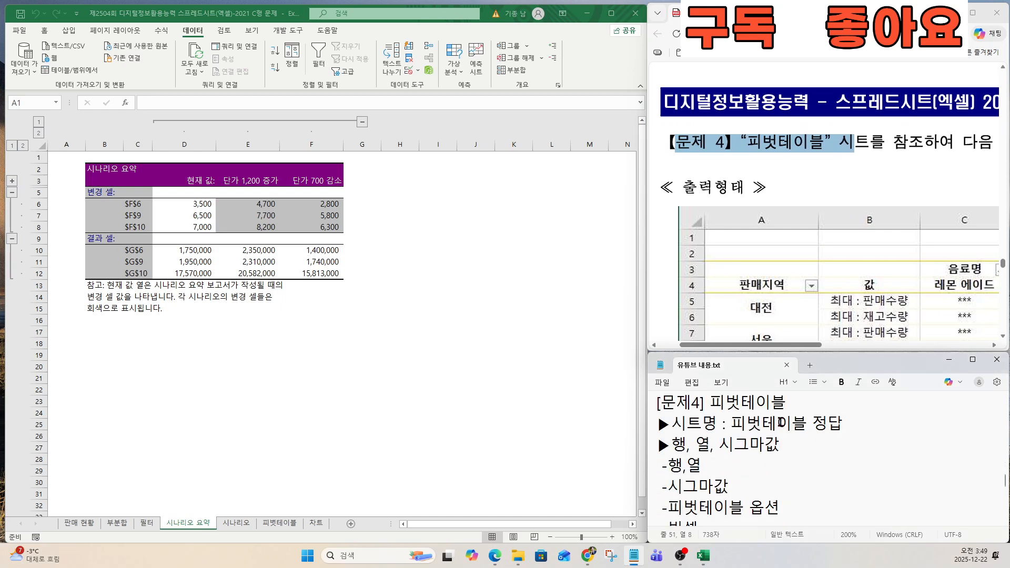
left_click_drag(674, 425, 852, 425)
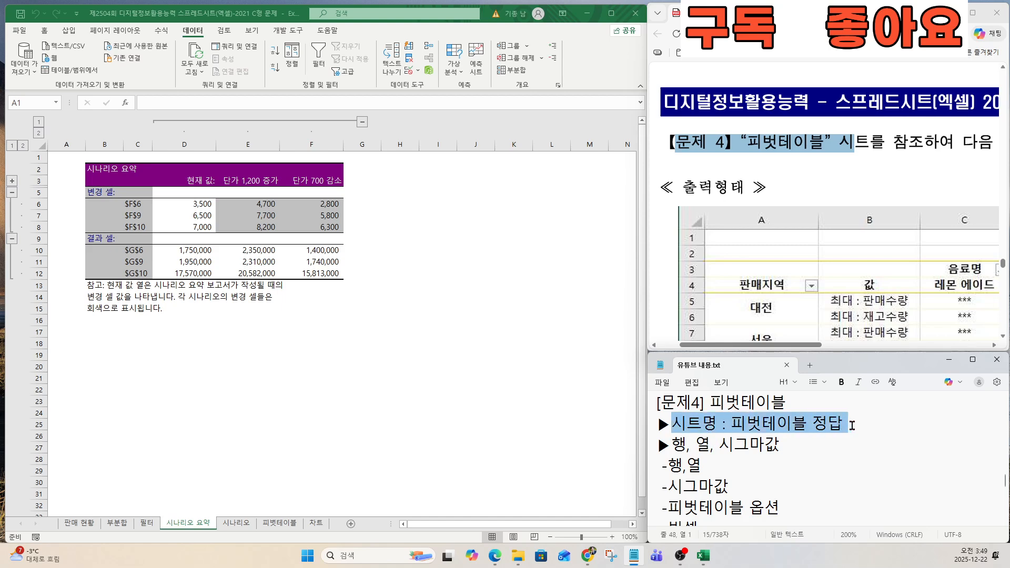
Read the lines on rows, columns, sigma values and pivot table options under problem 4 in the Notepad notes.
left_click_drag(673, 445, 779, 445)
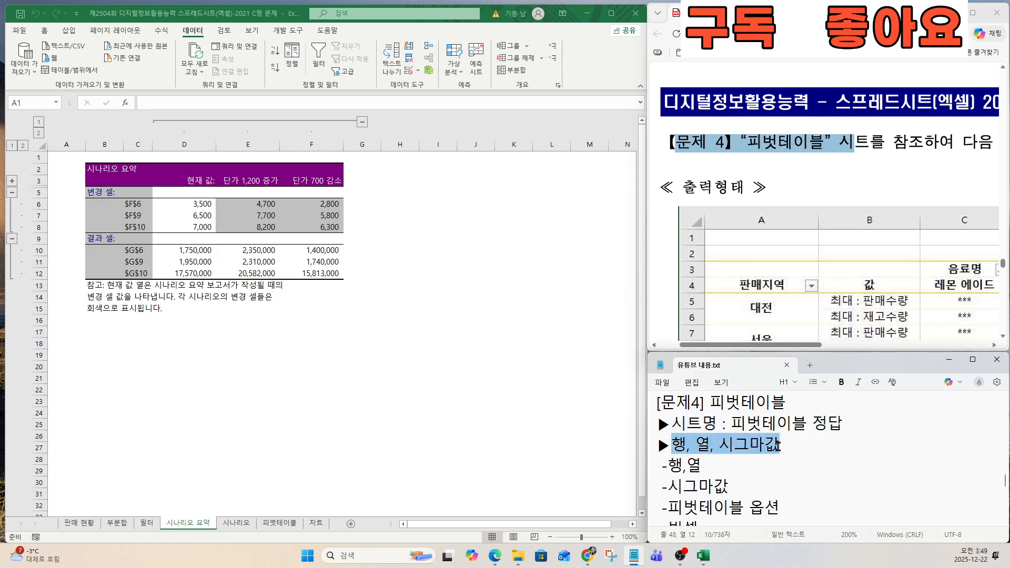
left_click_drag(672, 507, 653, 405)
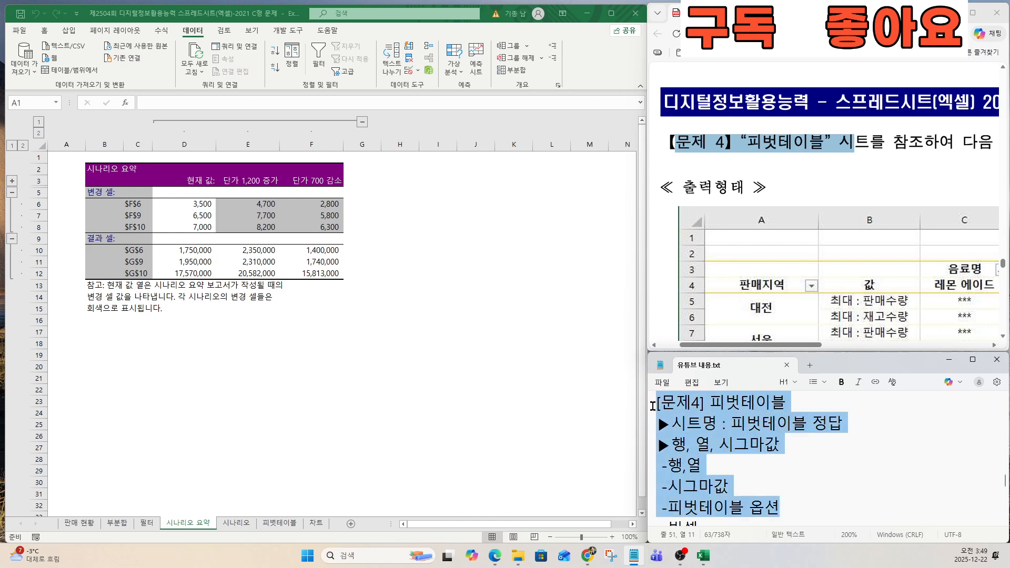
left_click(766, 469)
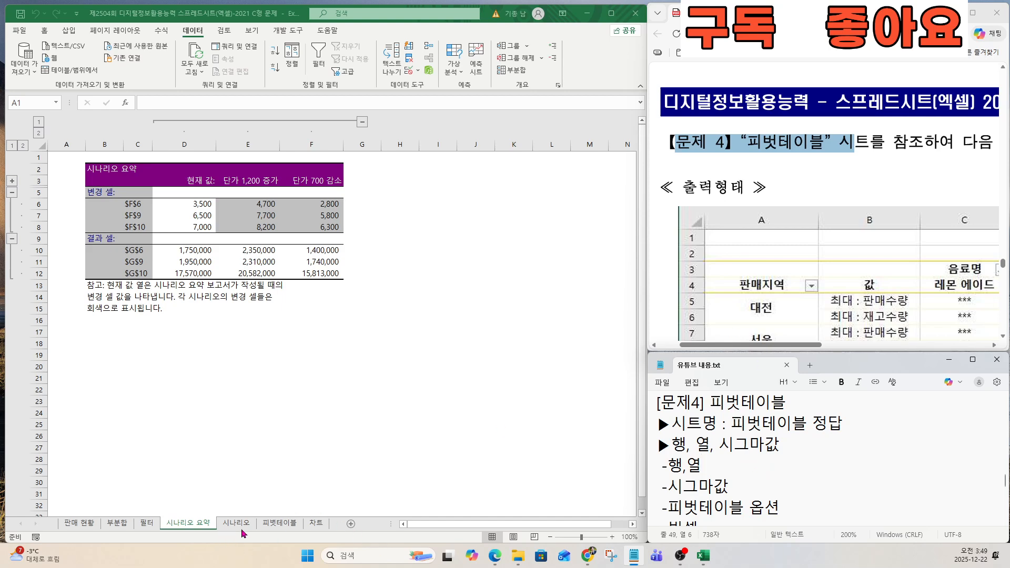
Go to the 피벗테이블 sheet and copy the required sheet name, 피벗테이블 정답, from the problem 4 conditions in the exam document.
left_click(277, 524)
scroll(758, 309, "down", 10)
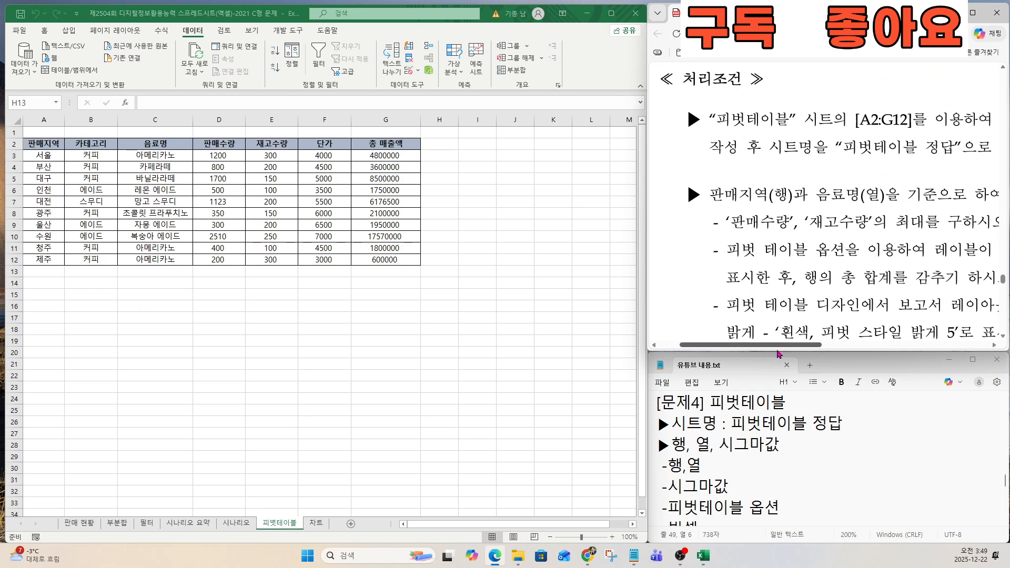
left_click_drag(778, 345, 800, 348)
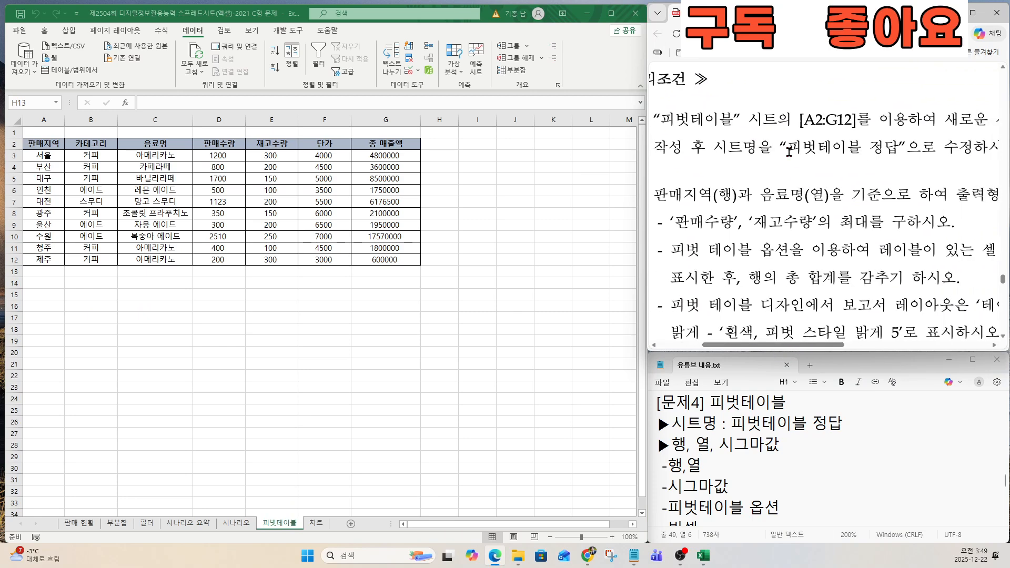
left_click_drag(788, 147, 905, 148)
key("ctrl+c")
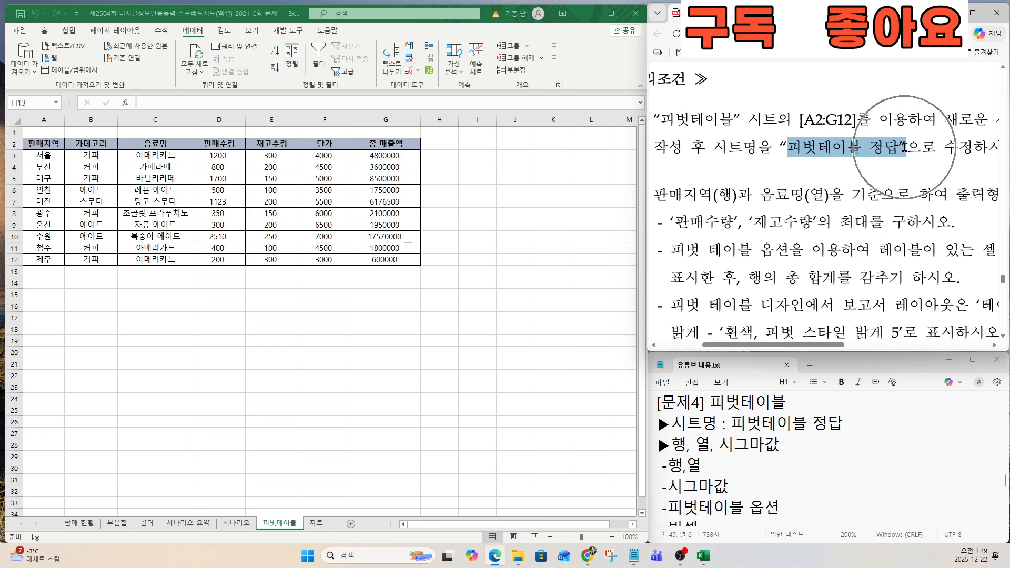
Insert a pivot table on a new worksheet from the range A2:G12 of the 피벗테이블 sheet.
left_click(198, 216)
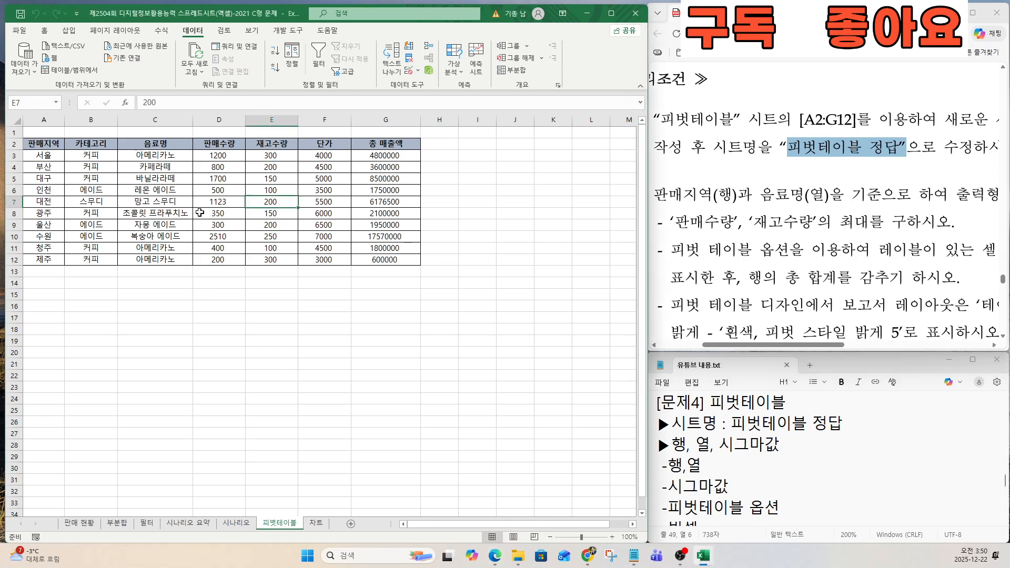
left_click(174, 205)
key("Right")
key("Right")
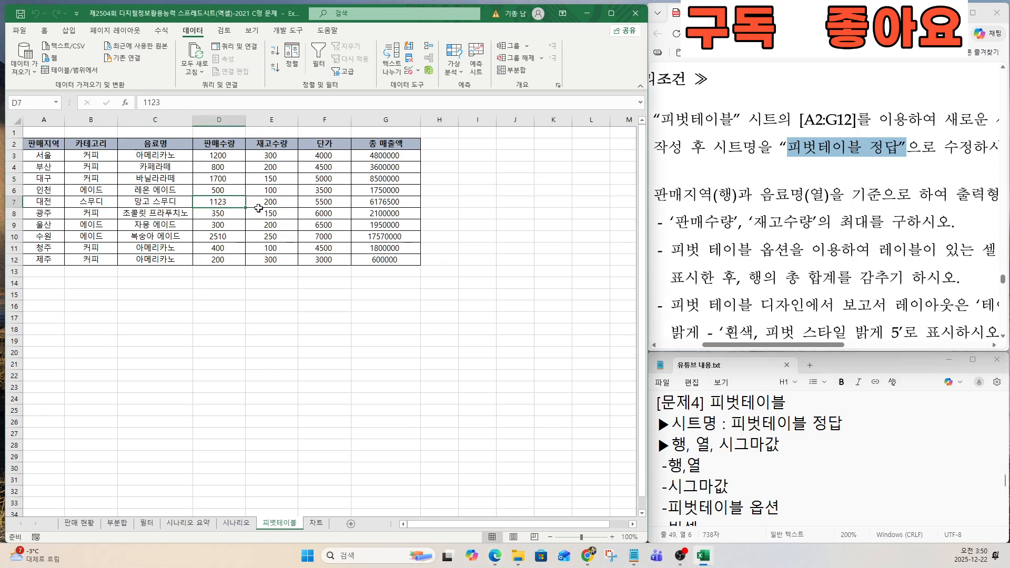
left_click(65, 32)
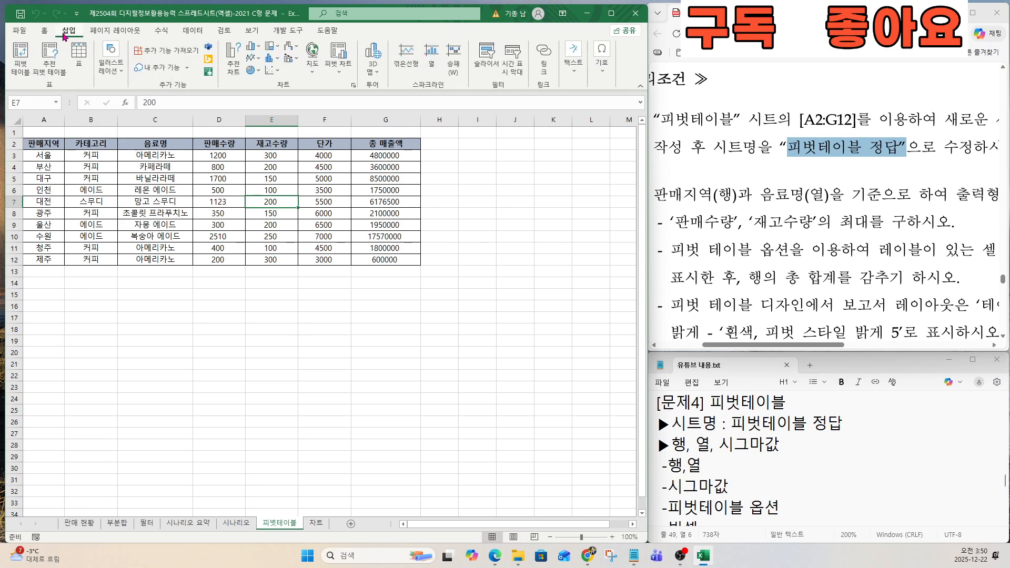
left_click(23, 58)
left_click_drag(567, 177, 455, 153)
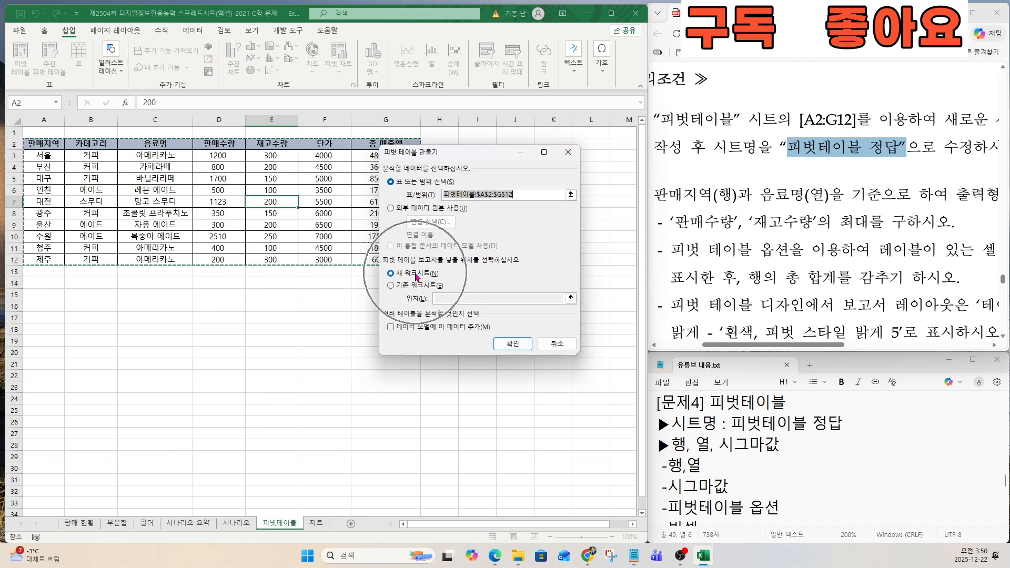
left_click(513, 343)
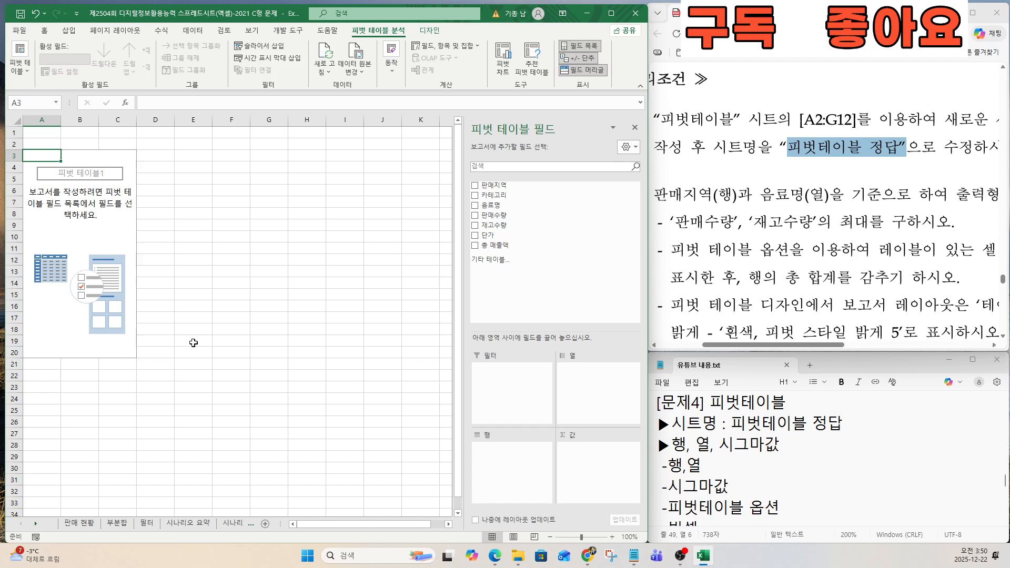
Rename the new pivot table worksheet as 피벗테이블 정답.
left_click(36, 525)
left_click(36, 525)
left_click(36, 524)
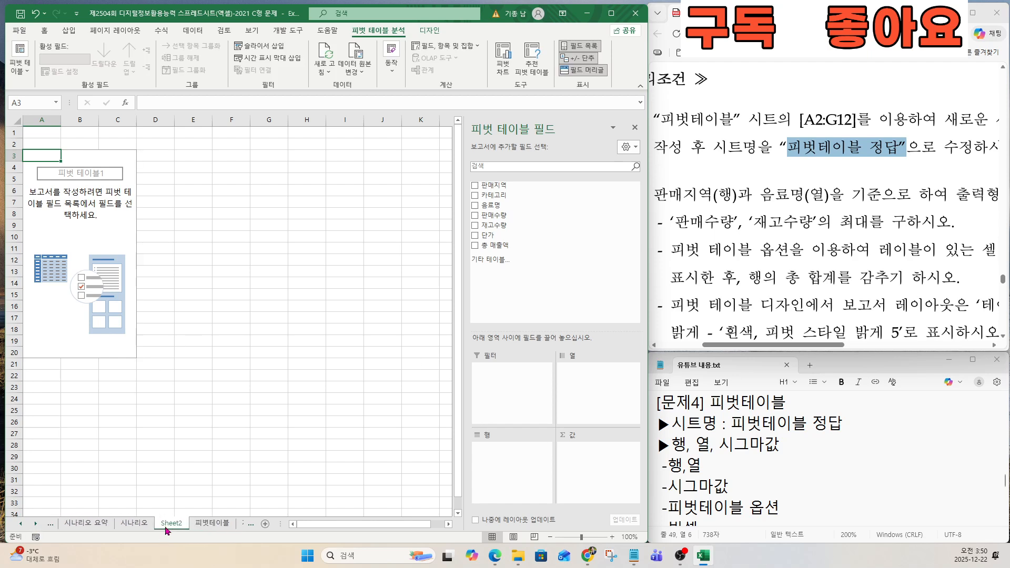
key("ctrl")
key("ctrl")
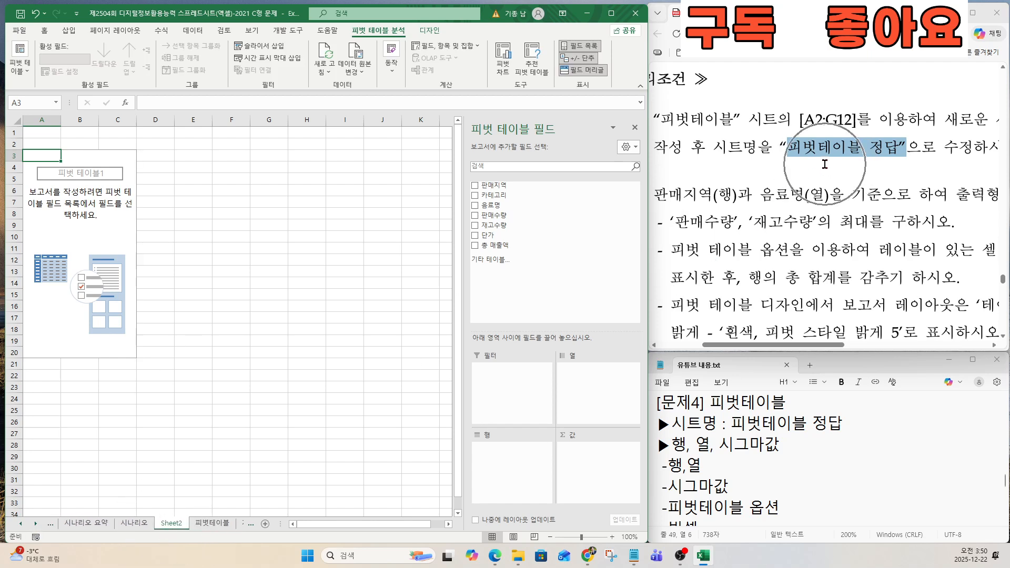
double_click(169, 523)
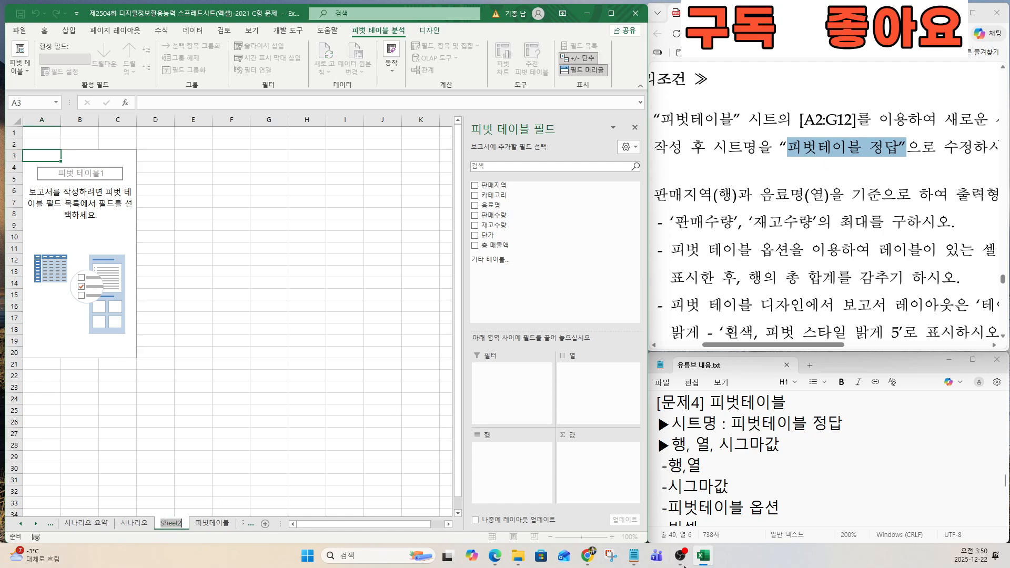
type("피벗테이블 정답")
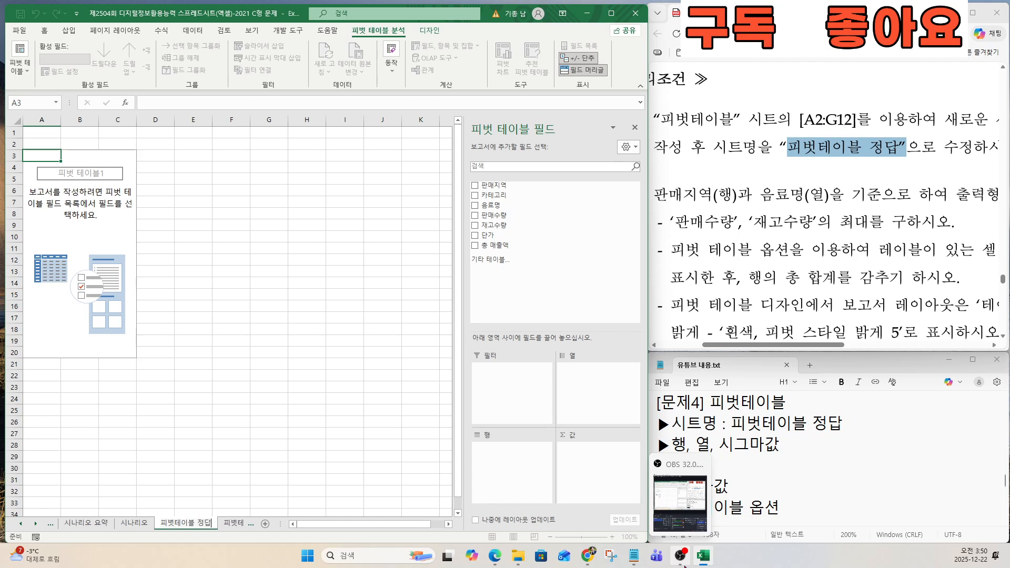
key("Return")
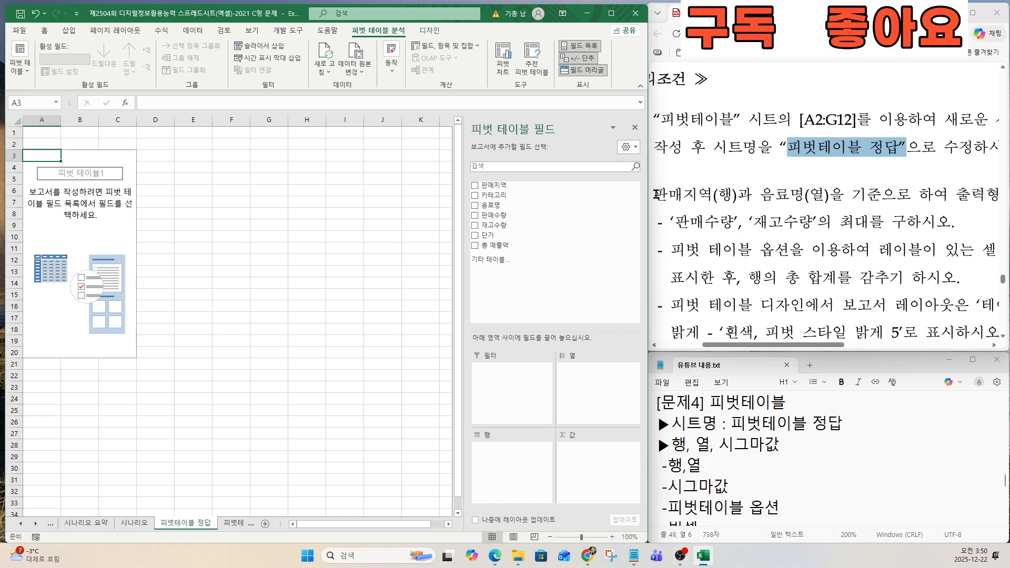
Place 판매지역 in the pivot table's rows and 음료명 in its columns, as the exam conditions require.
left_click_drag(656, 195, 739, 193)
left_click(496, 187)
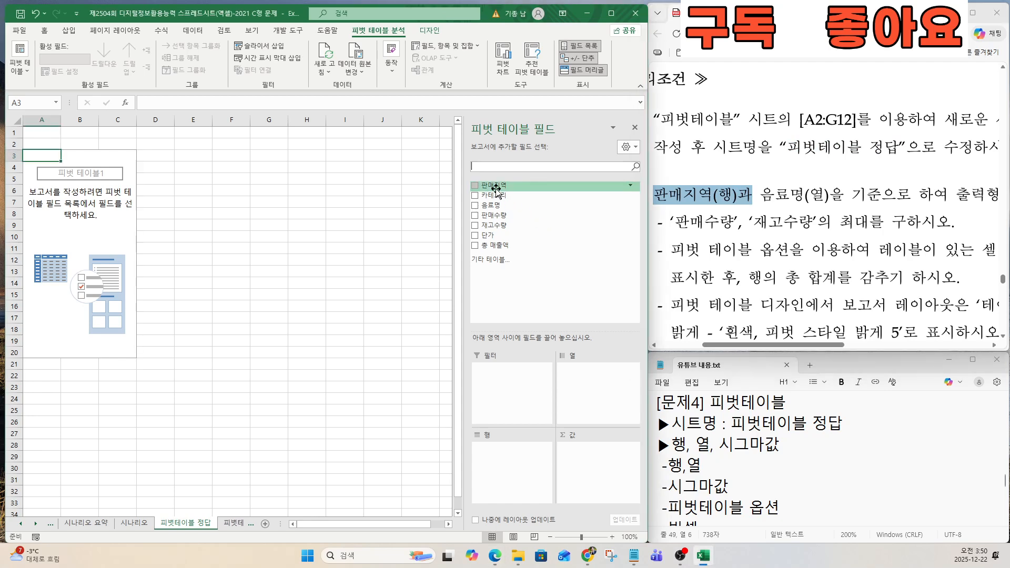
left_click(496, 187)
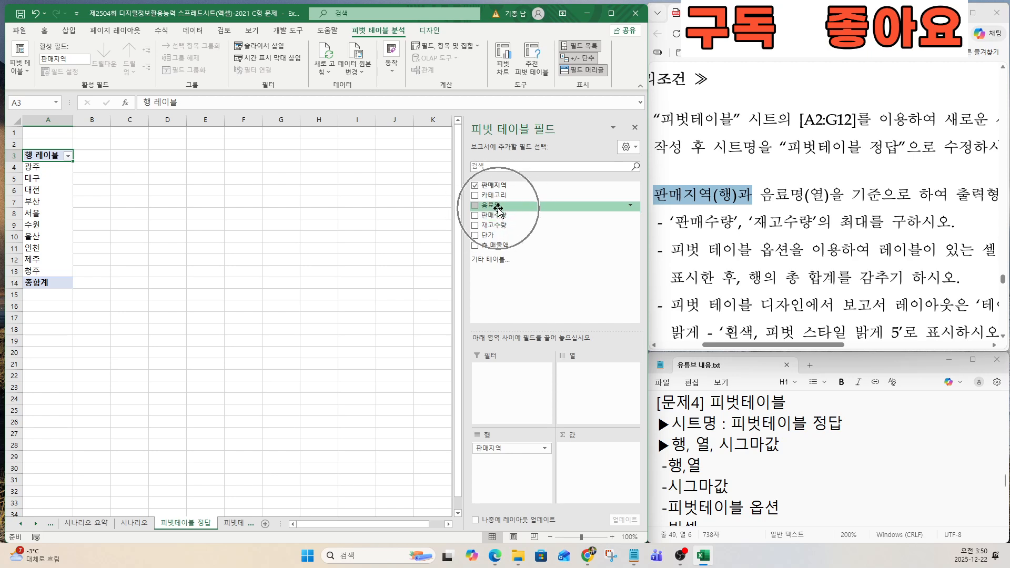
left_click_drag(488, 205, 590, 376)
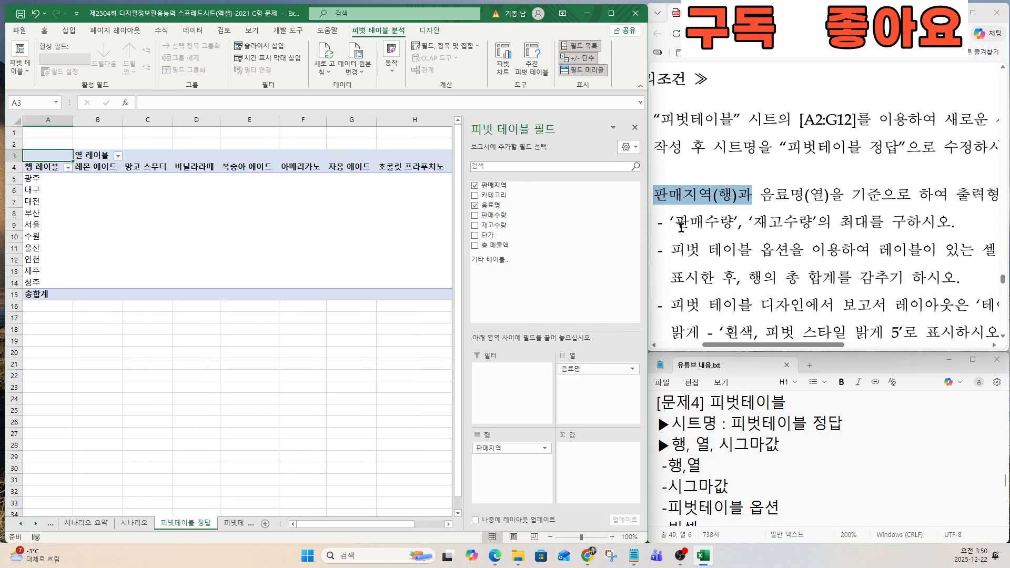
Add 판매수량 to the pivot table values and summarize it by 최대.
left_click_drag(676, 222, 872, 221)
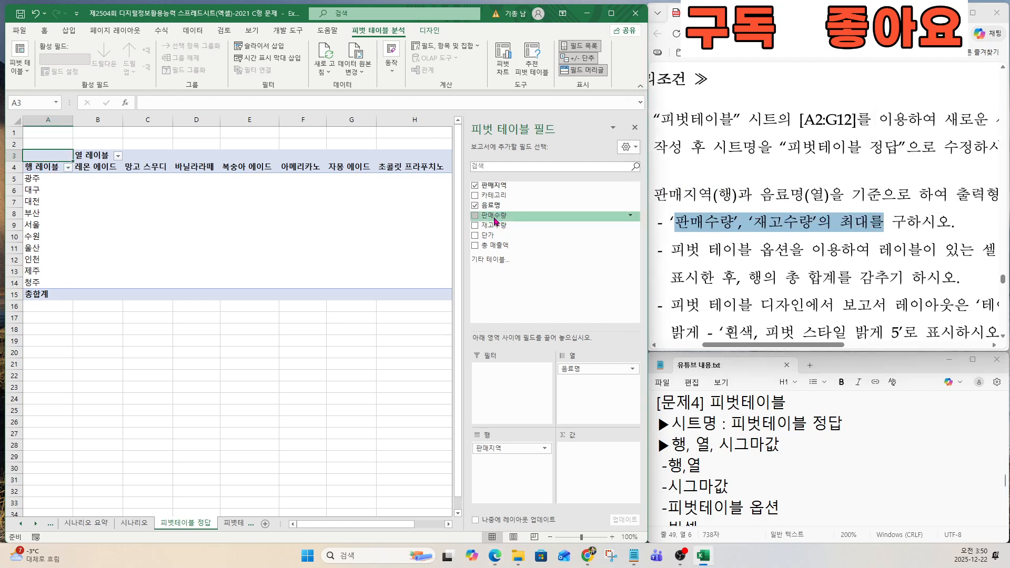
left_click_drag(494, 221, 587, 454)
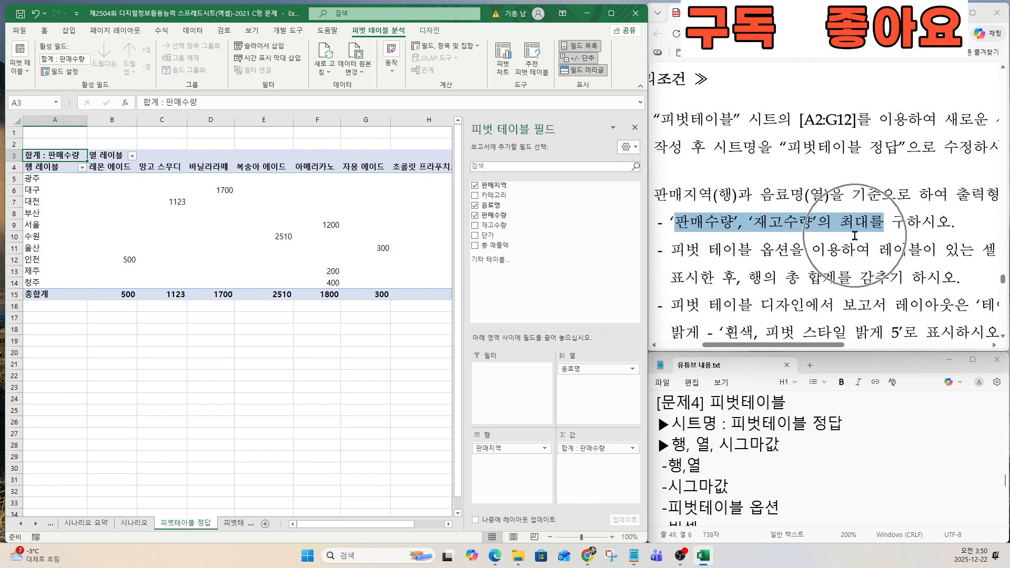
left_click(593, 448)
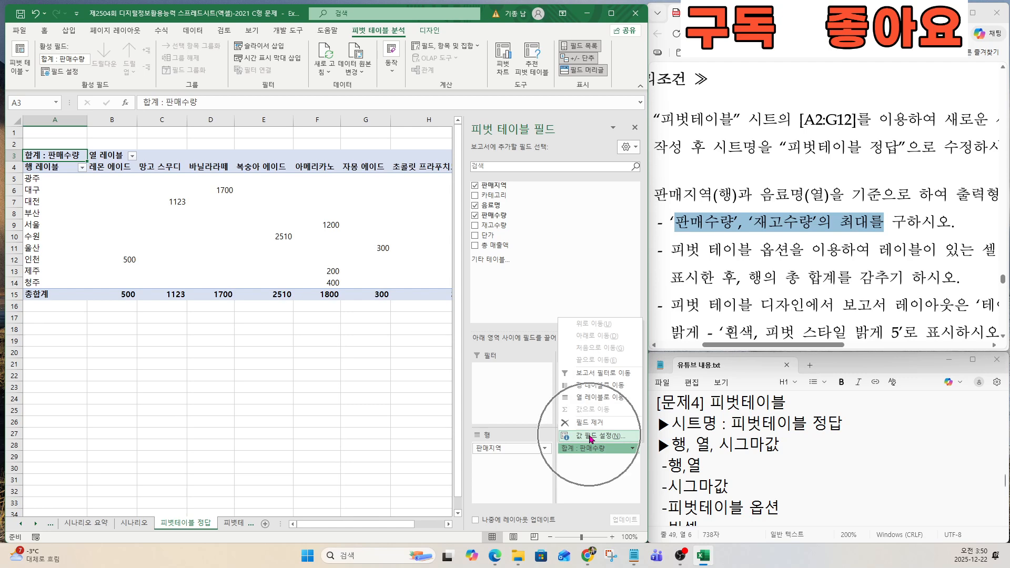
left_click(588, 440)
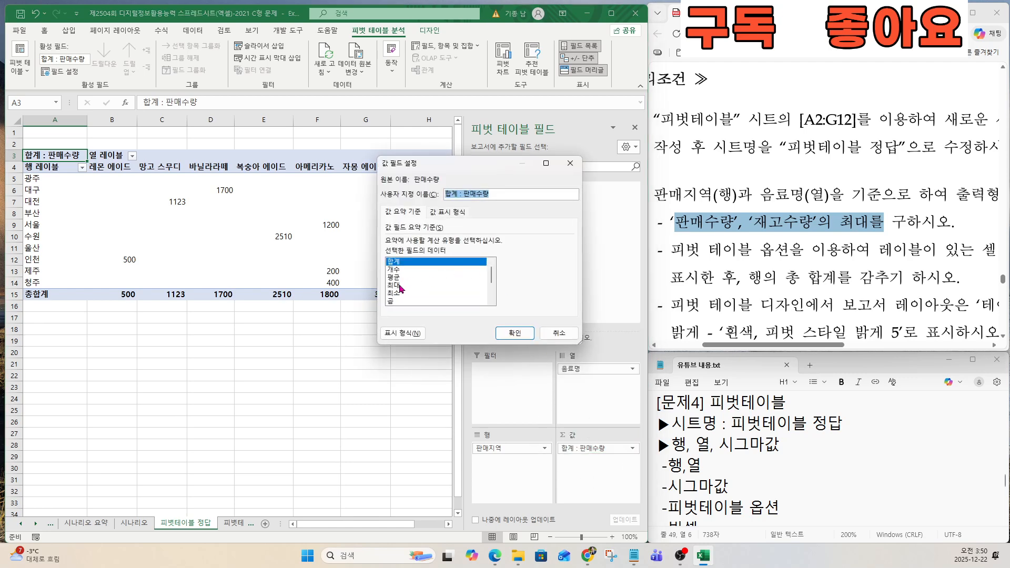
left_click(394, 285)
left_click(514, 334)
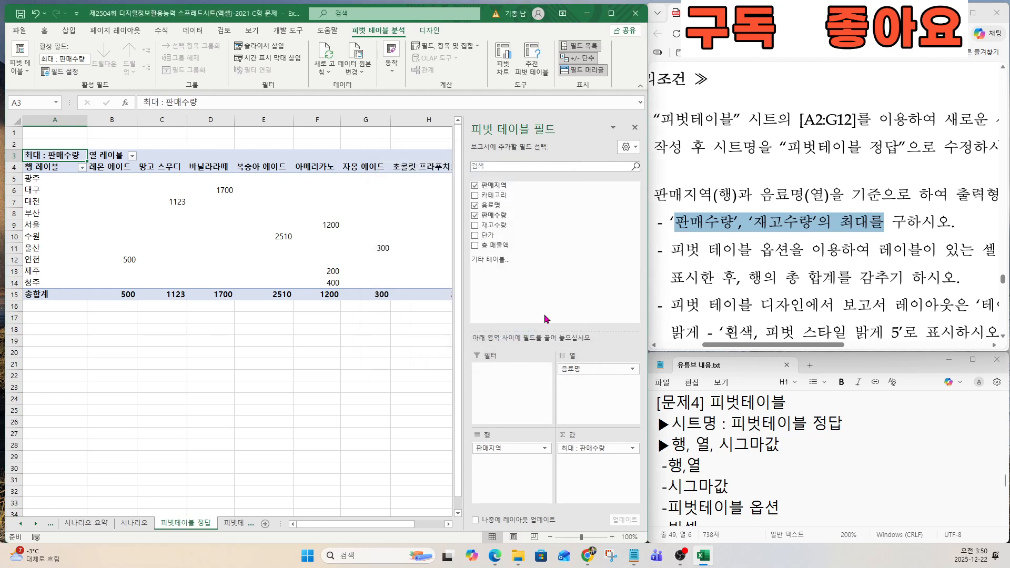
Add 재고수량 to the pivot table values below 판매수량 and summarize it by 최대.
left_click_drag(494, 227, 585, 478)
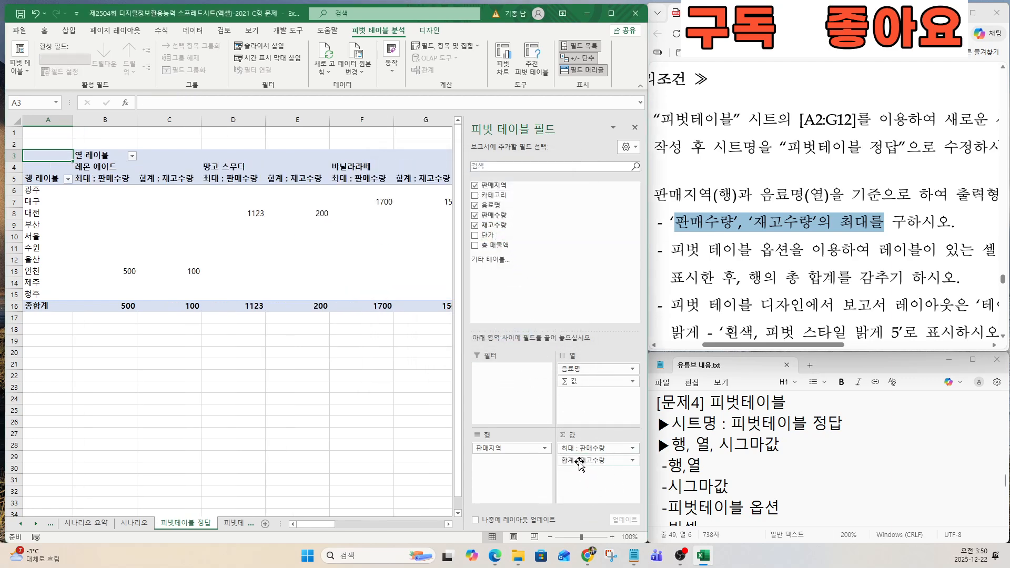
left_click(586, 459)
left_click(588, 449)
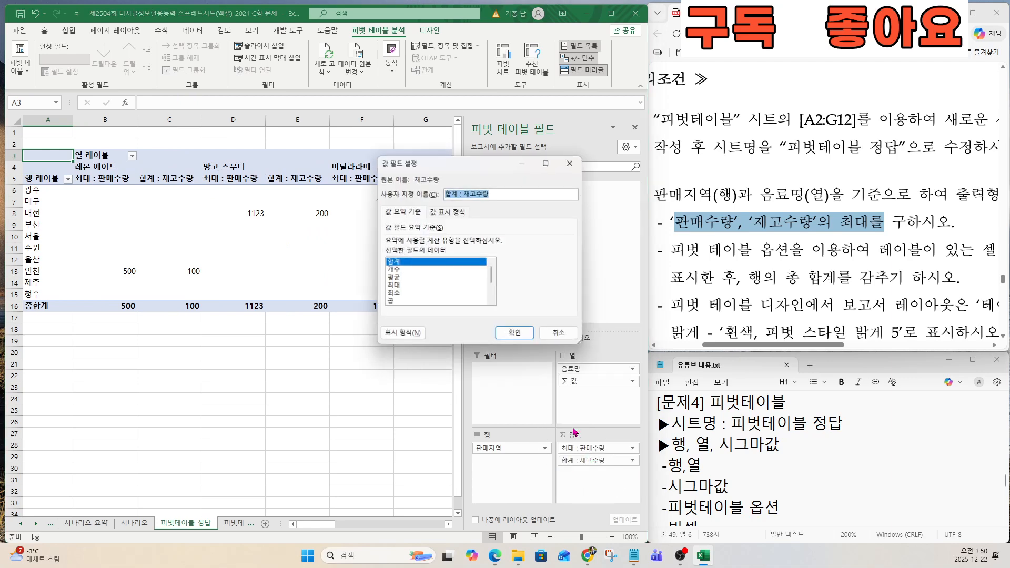
left_click(397, 285)
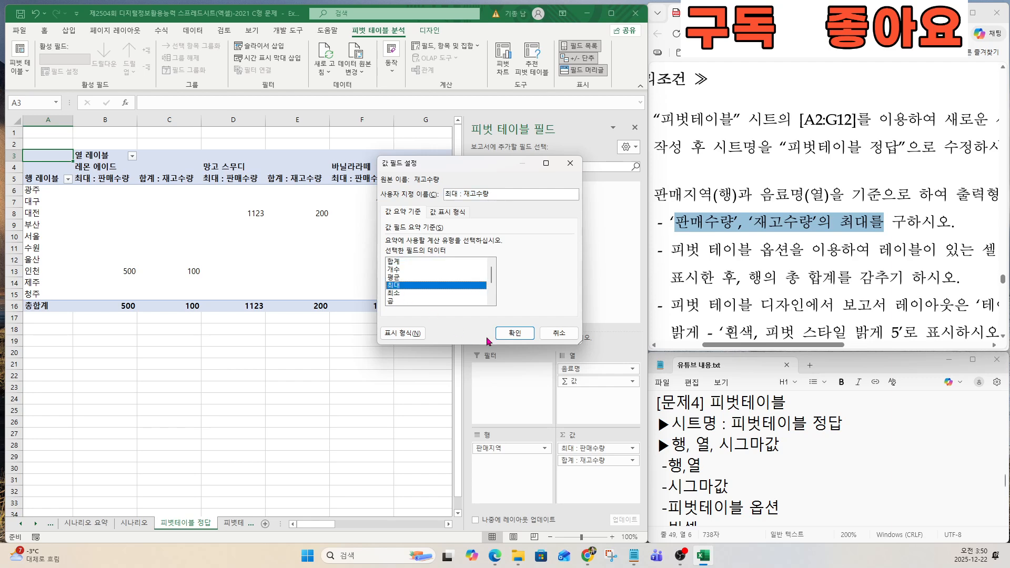
left_click(515, 333)
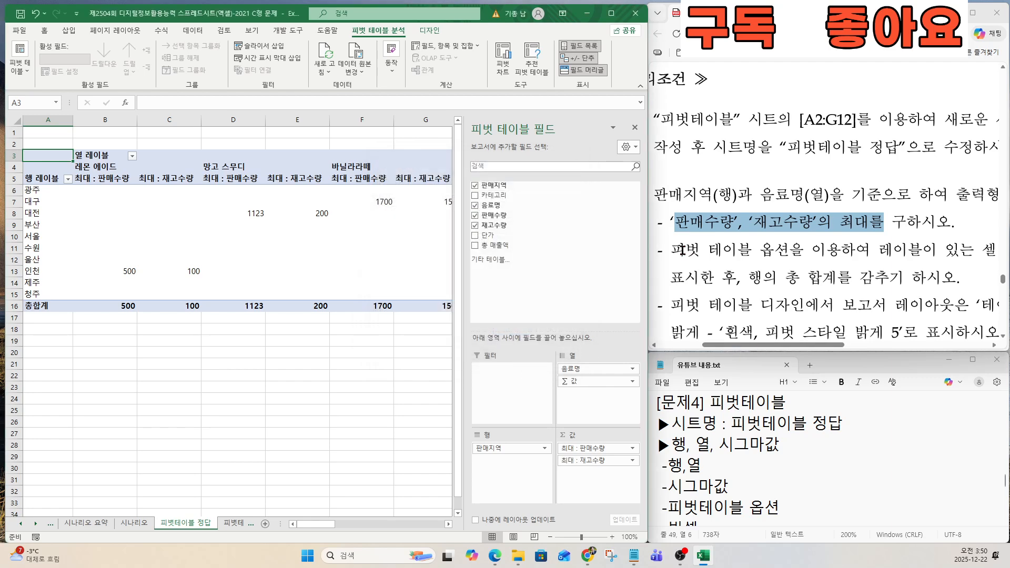
Check the pivot table options condition in the exam document and read the remaining problem 4 lines in the Notepad notes.
left_click_drag(671, 250, 786, 247)
left_click(734, 494)
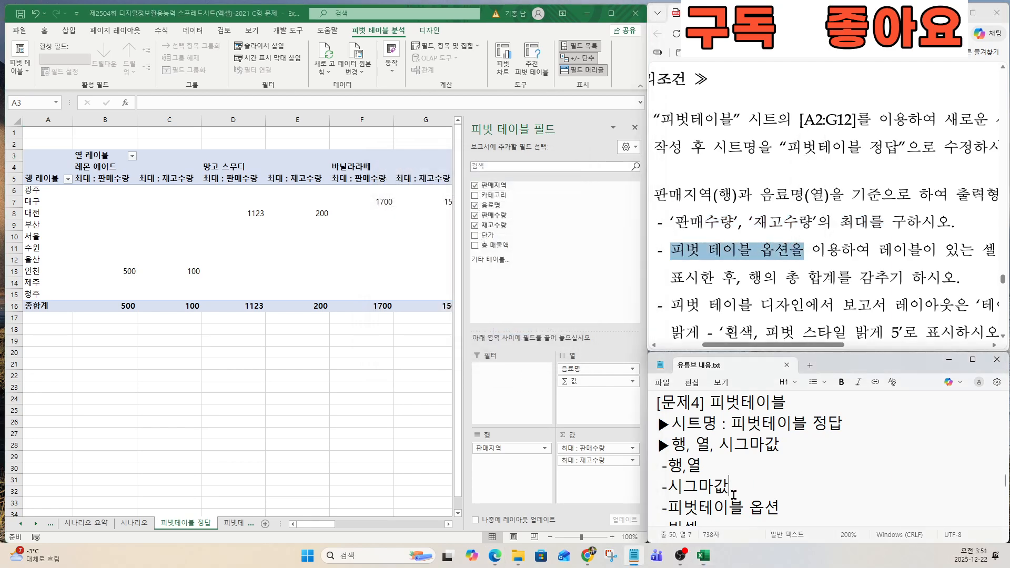
key("Down")
key("Down")
key("Down")
key("Down")
key("Down")
key("Down")
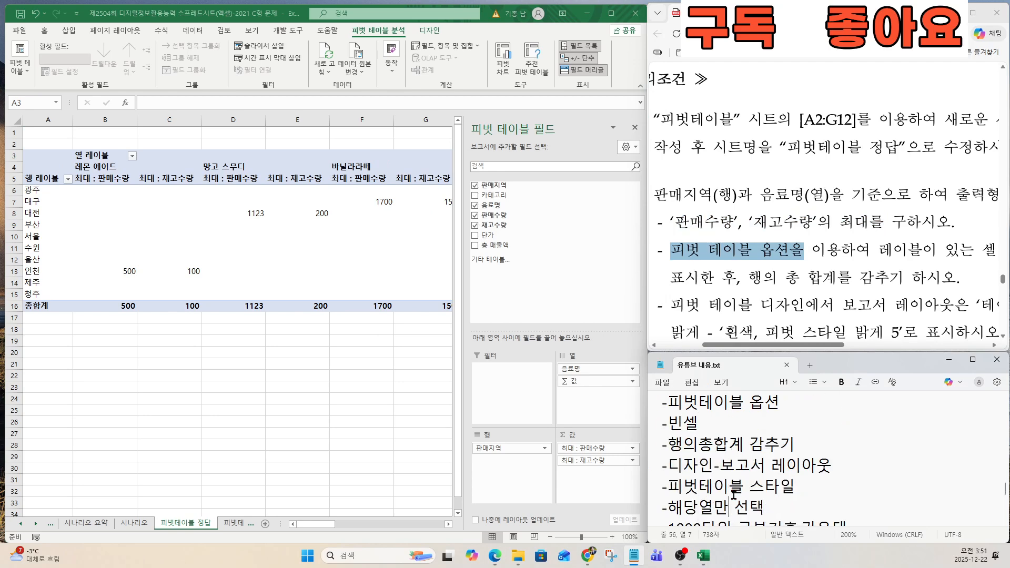
Open the pivot table options and turn on merging and centering of cells with labels, as the exam condition requires.
left_click(216, 217)
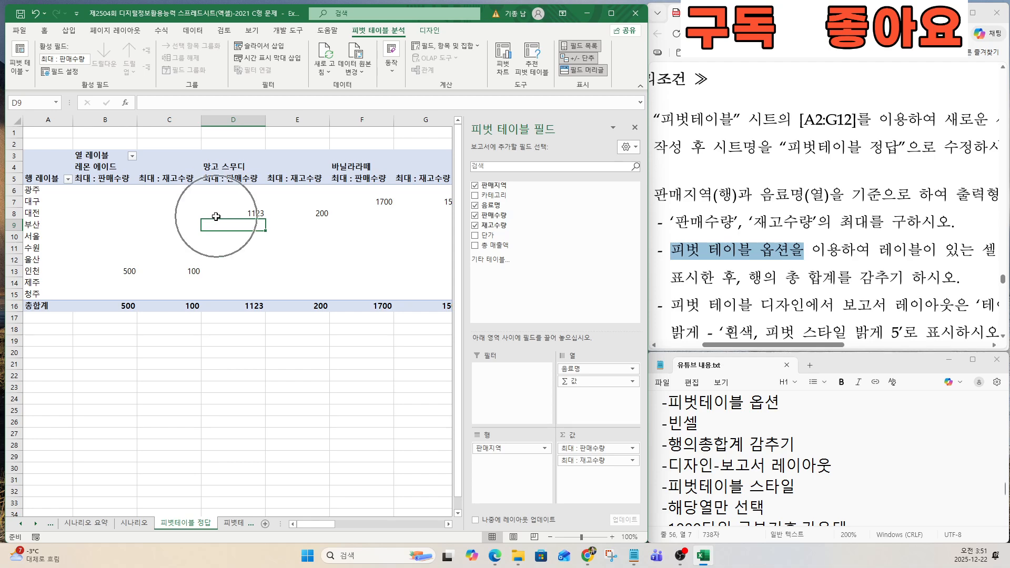
left_click(169, 219)
right_click(175, 238)
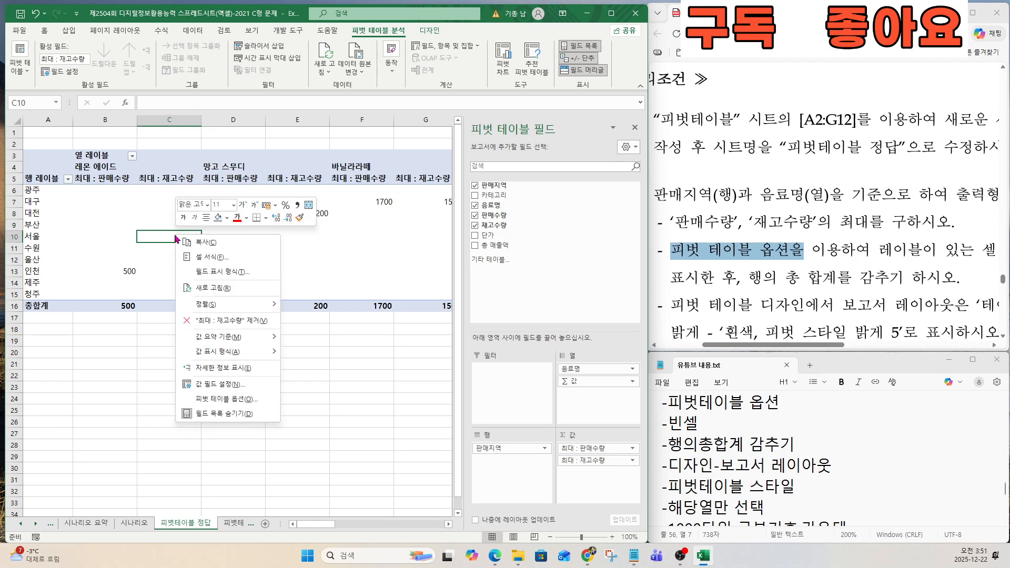
left_click(221, 399)
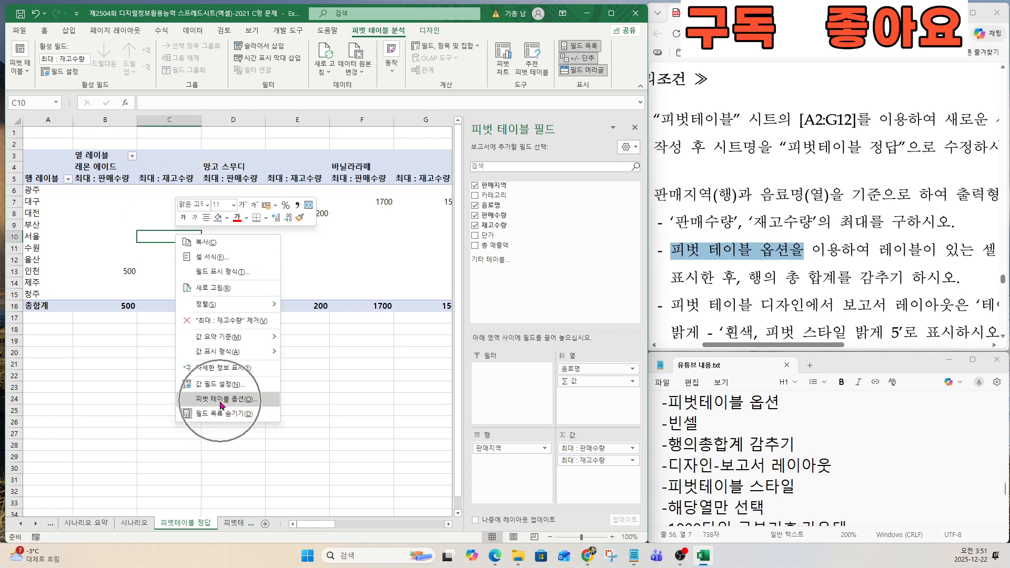
left_click_drag(782, 345, 870, 347)
left_click_drag(660, 251, 928, 256)
key("ctrl")
key("ctrl")
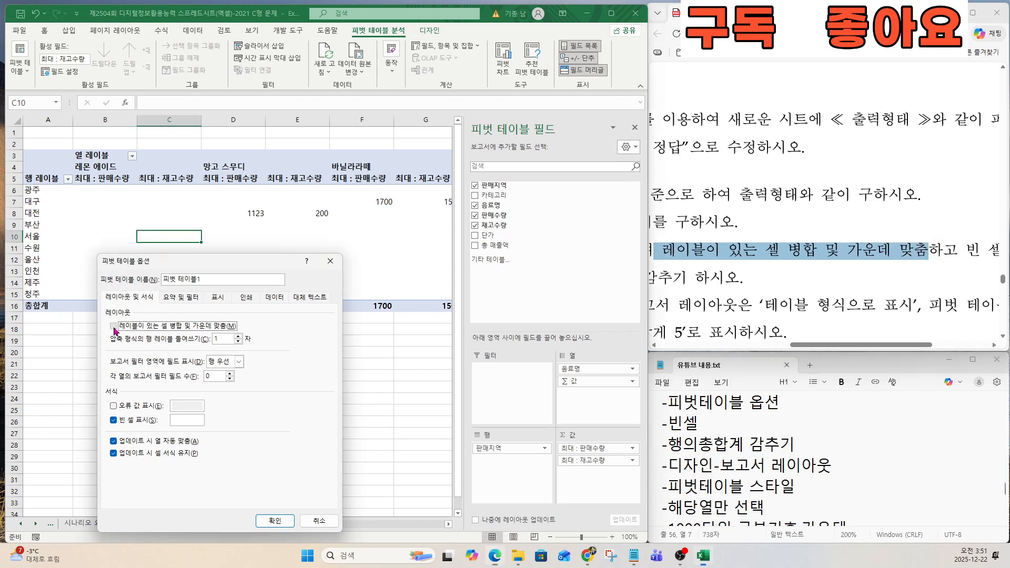
left_click(114, 326)
key("ctrl")
Set the pivot table to show *** in empty cells, following the exam document.
left_click_drag(839, 352, 897, 350)
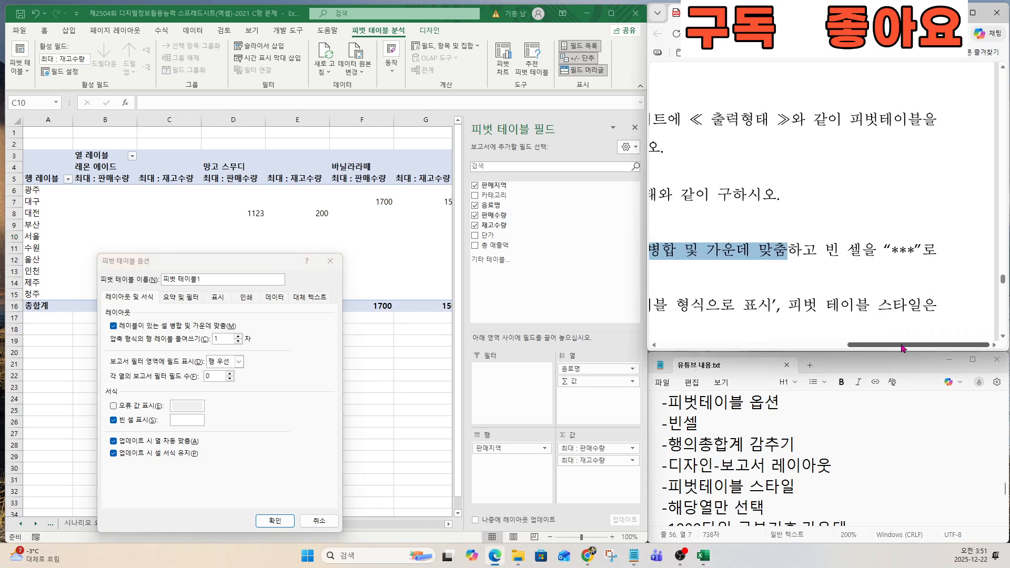
left_click_drag(819, 248, 924, 250)
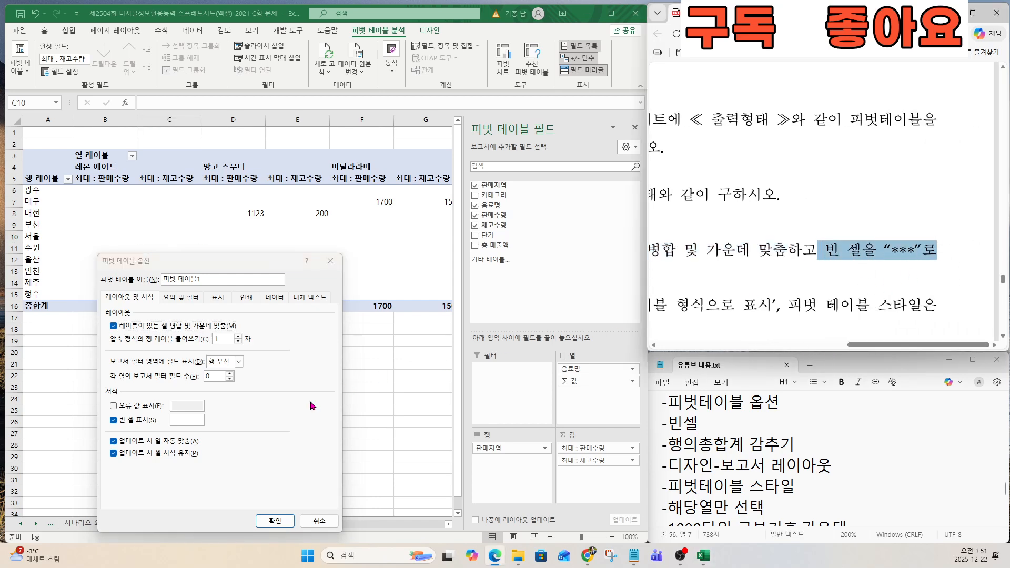
left_click(192, 419)
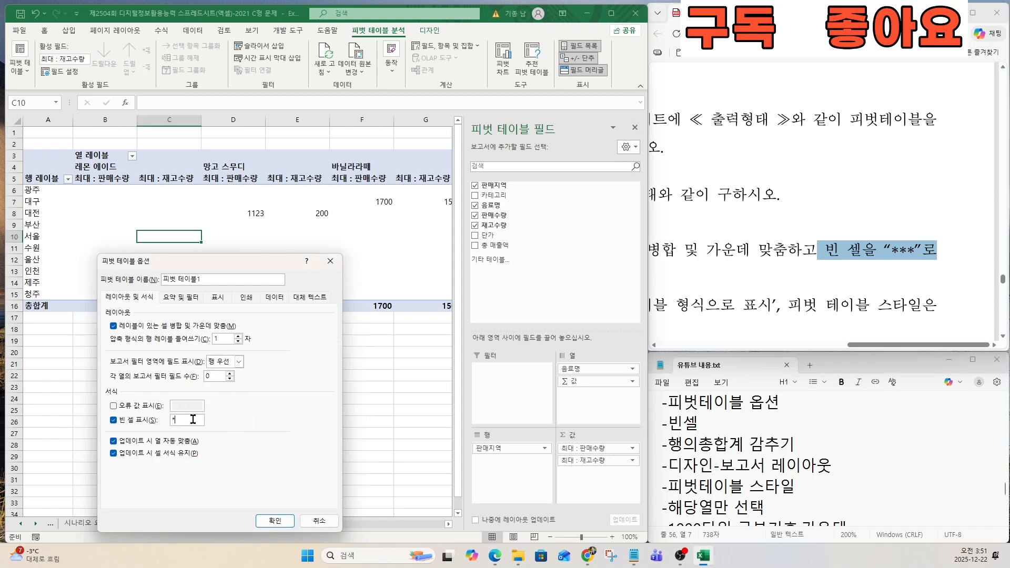
Hide the row grand totals (행 총합계 표시) and apply the pivot table options.
left_click_drag(877, 346, 744, 349)
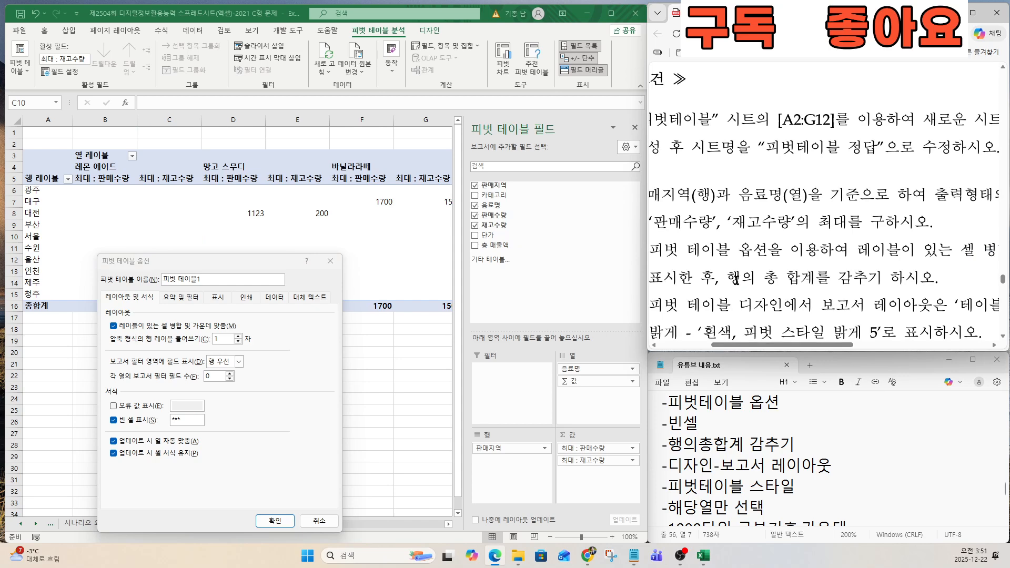
left_click_drag(728, 278, 869, 287)
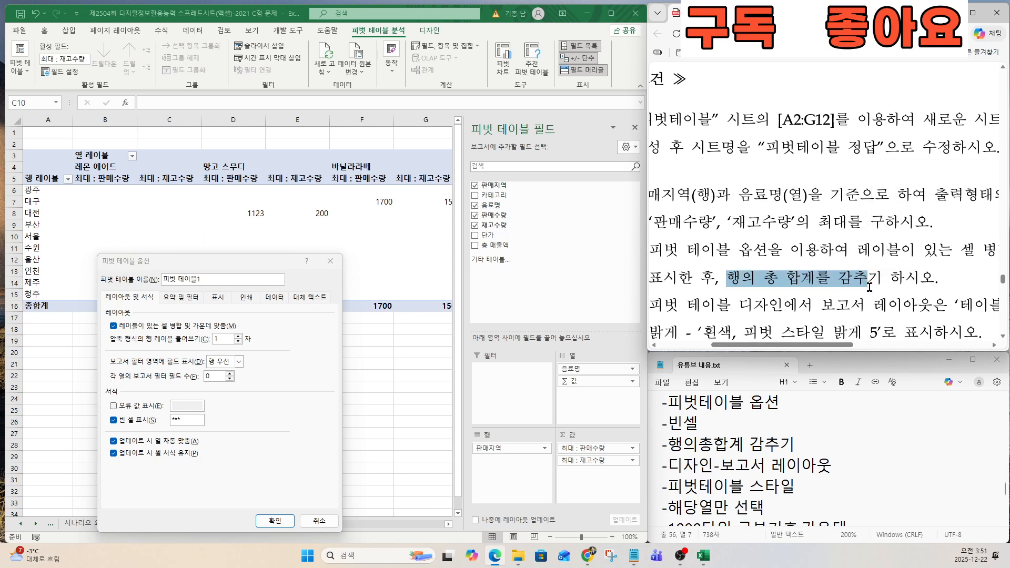
left_click(172, 301)
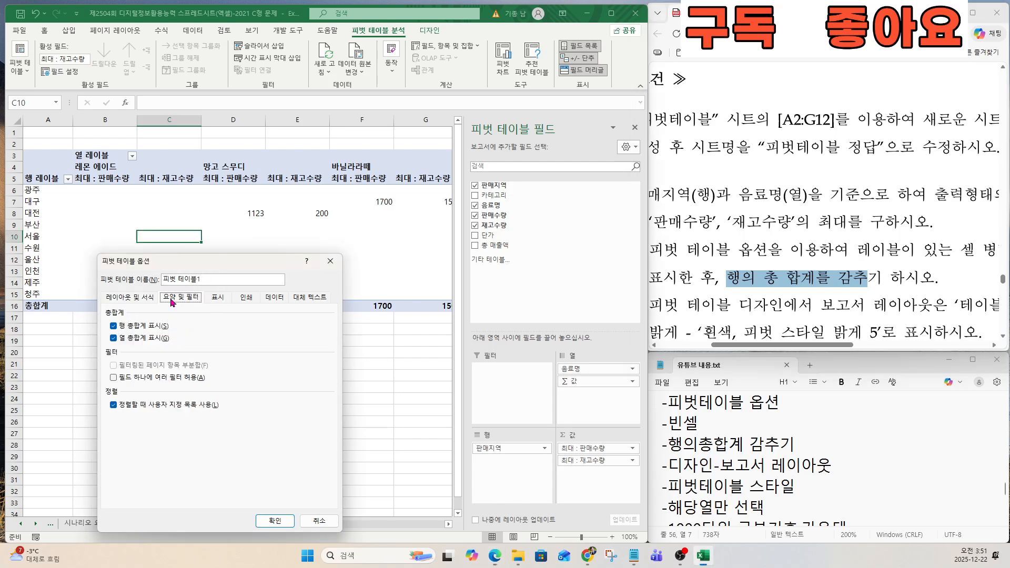
left_click(113, 326)
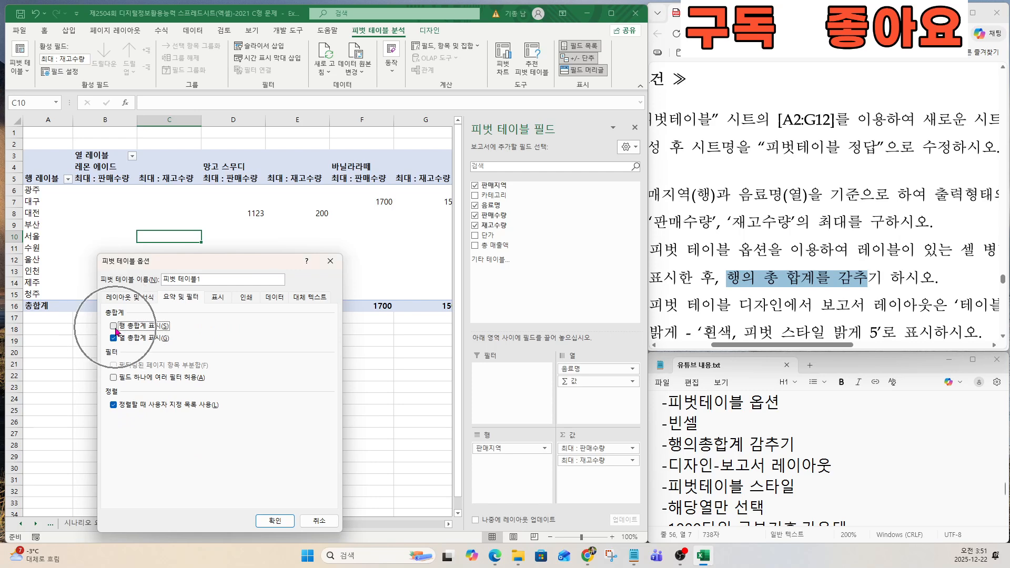
left_click(274, 520)
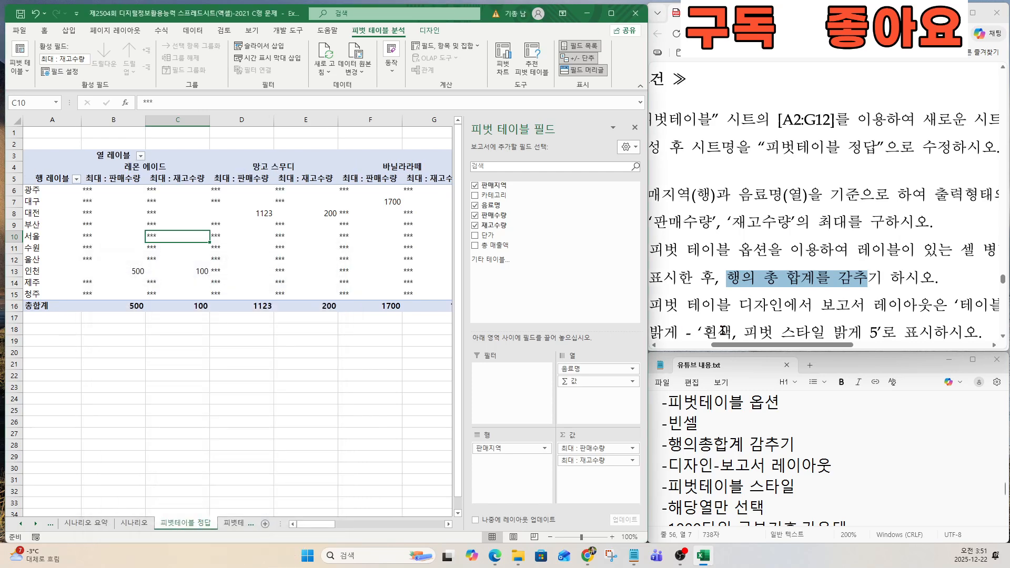
Set the pivot table's report layout to 테이블 형식으로 표시, as the design condition in the exam document requires.
left_click_drag(761, 345, 736, 345)
scroll(785, 308, "down", 3)
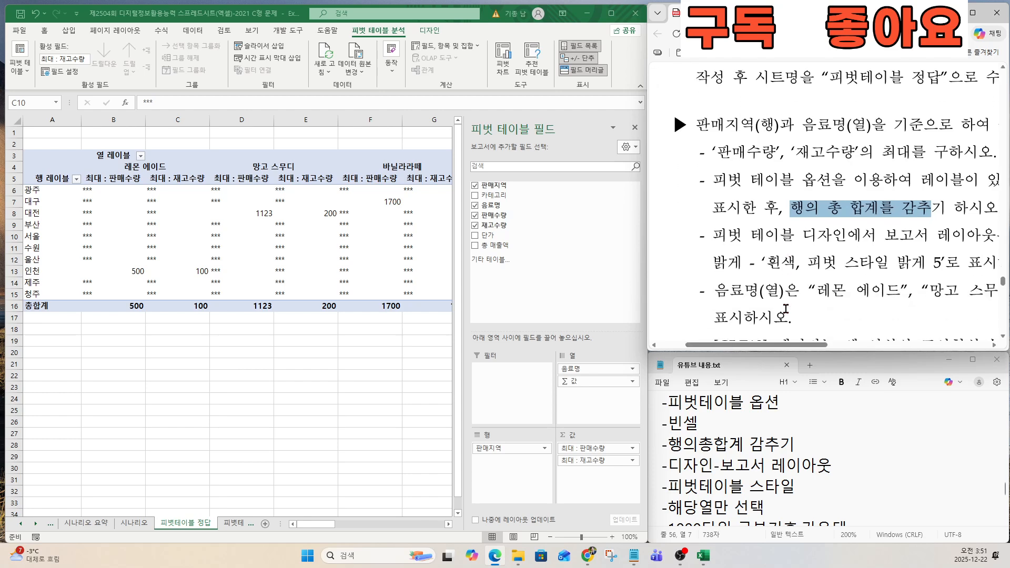
left_click_drag(716, 236, 845, 233)
scroll(850, 284, "up", 2)
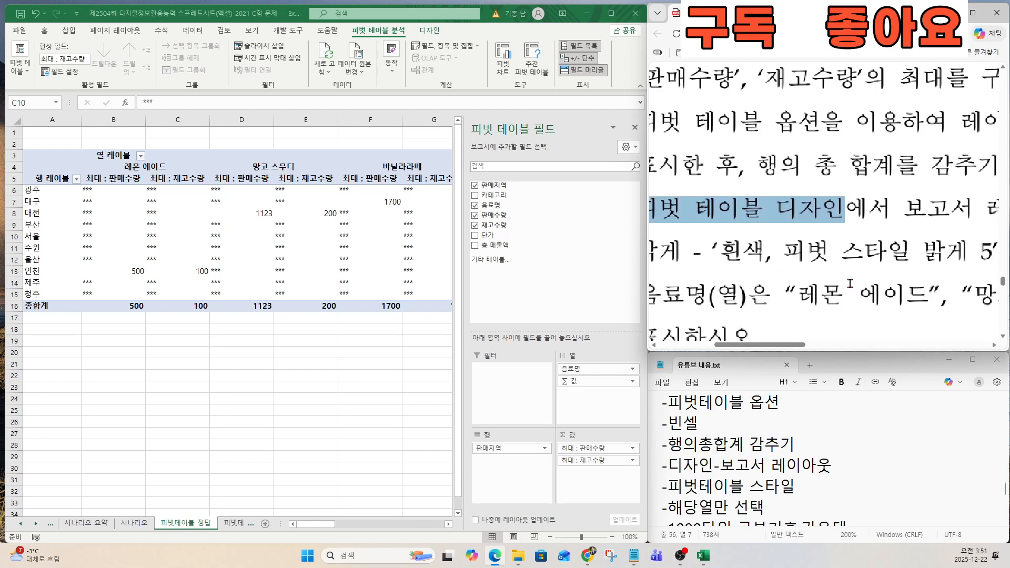
left_click(799, 217)
left_click_drag(782, 206, 844, 210)
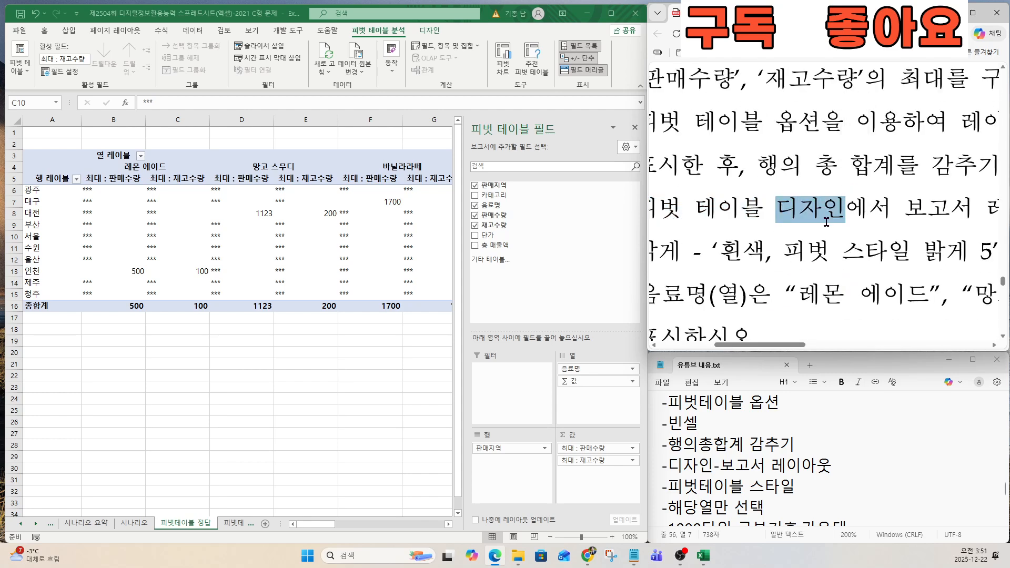
left_click(432, 35)
left_click(431, 35)
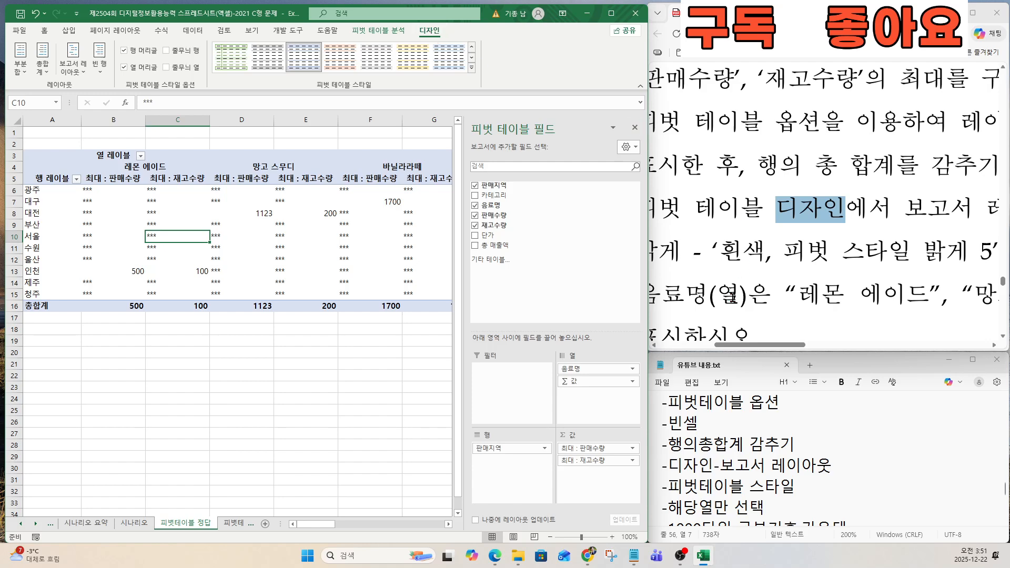
left_click_drag(762, 345, 818, 345)
scroll(799, 285, "down", 3)
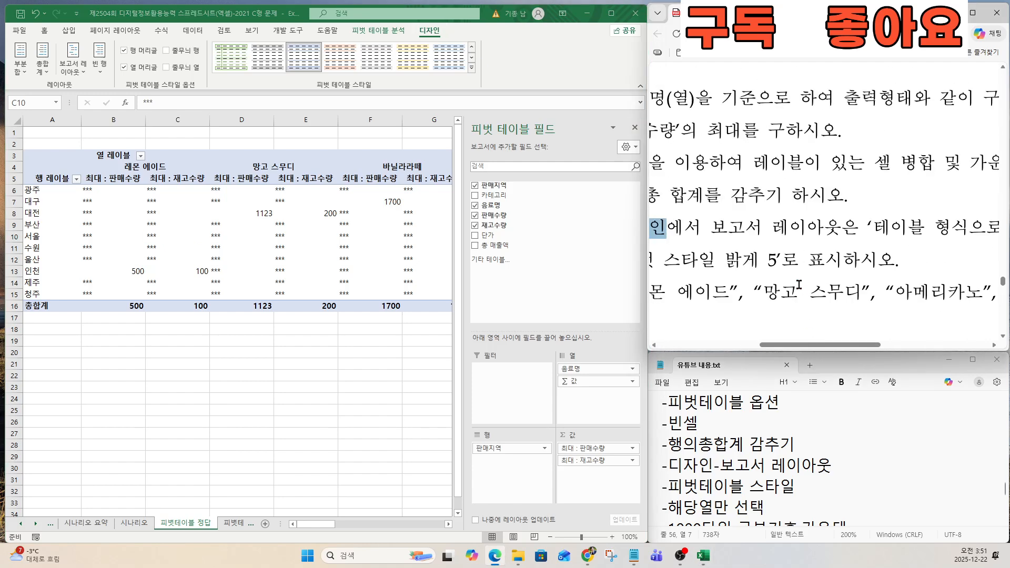
left_click_drag(718, 227, 967, 235)
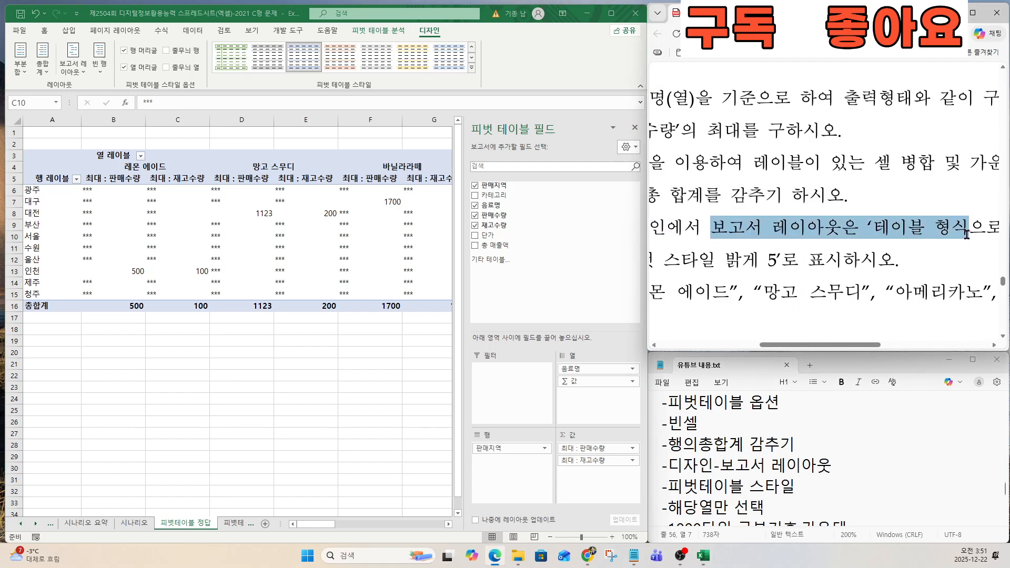
left_click(71, 70)
left_click(71, 70)
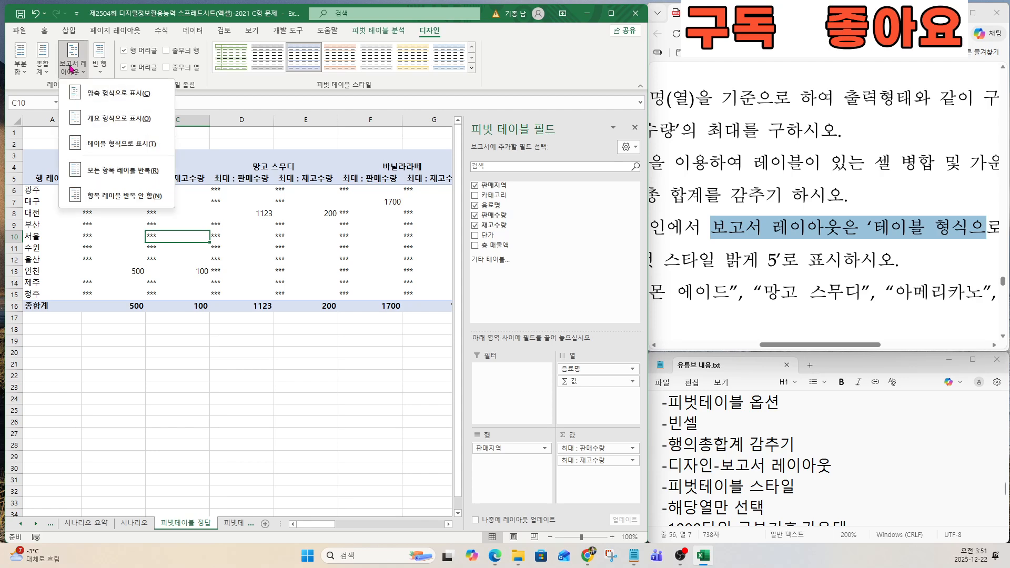
key("ctrl")
key("ctrl")
left_click(94, 147)
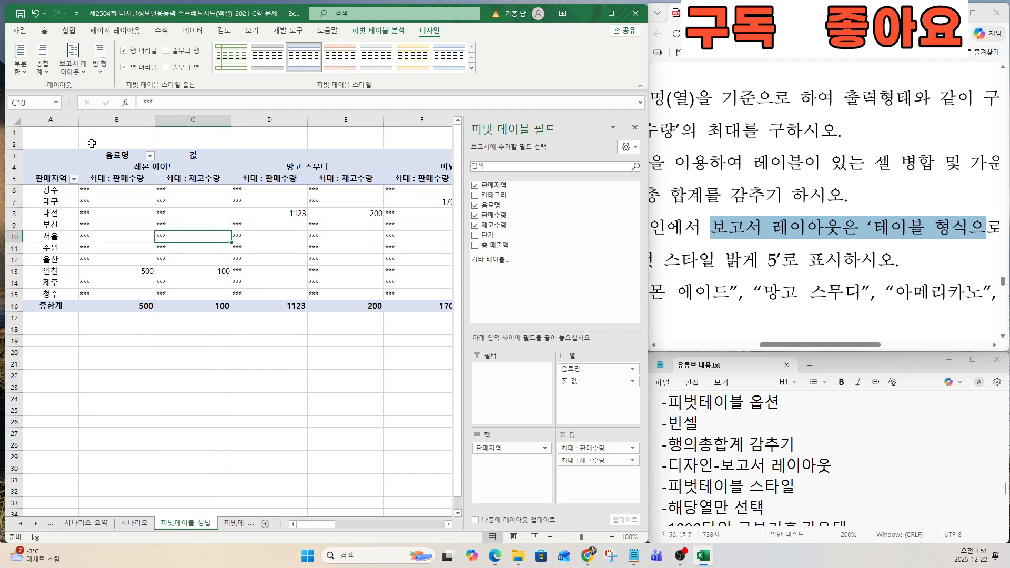
Apply the light style 흰색, 피벗 스타일 밝게 5 to the pivot table, as named in the exam document.
left_click_drag(779, 346, 885, 348)
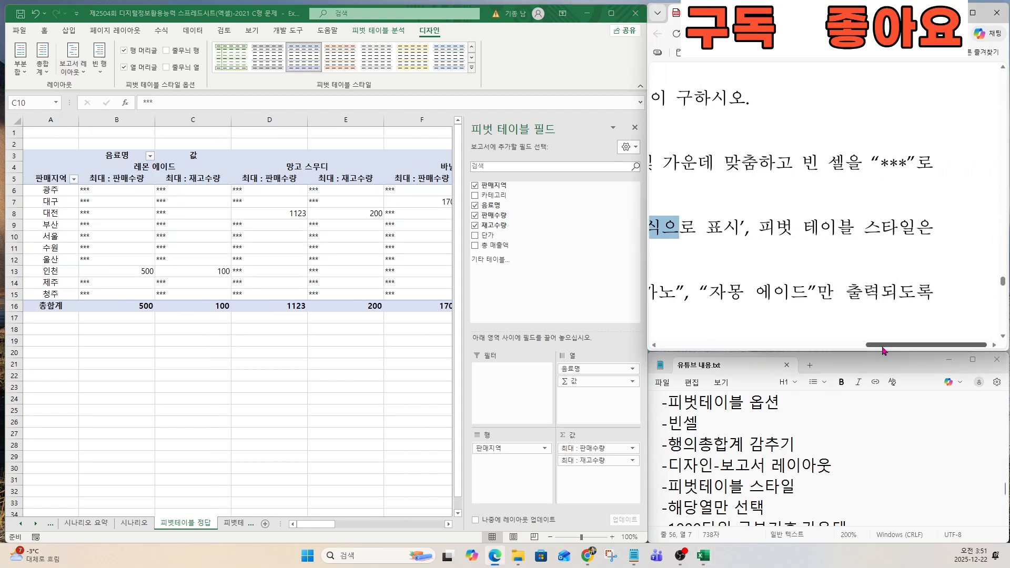
left_click_drag(758, 227, 934, 229)
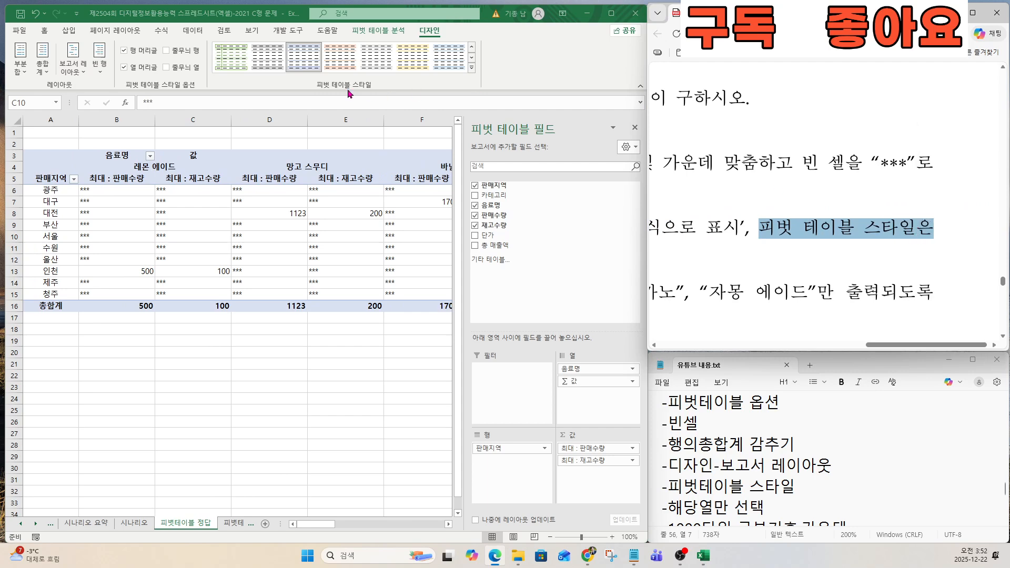
key("ctrl")
left_click_drag(891, 347, 734, 342)
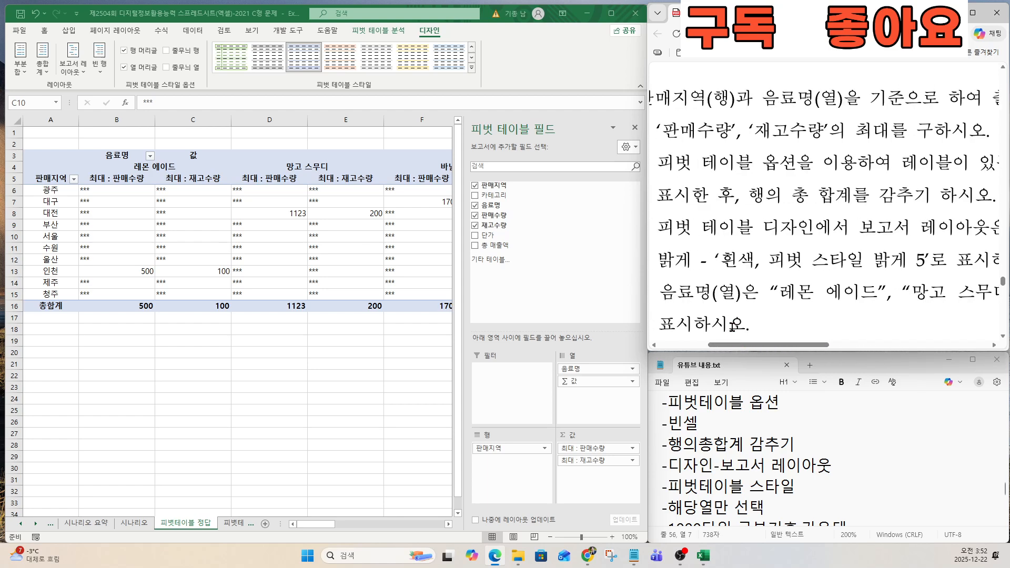
left_click_drag(663, 259, 920, 261)
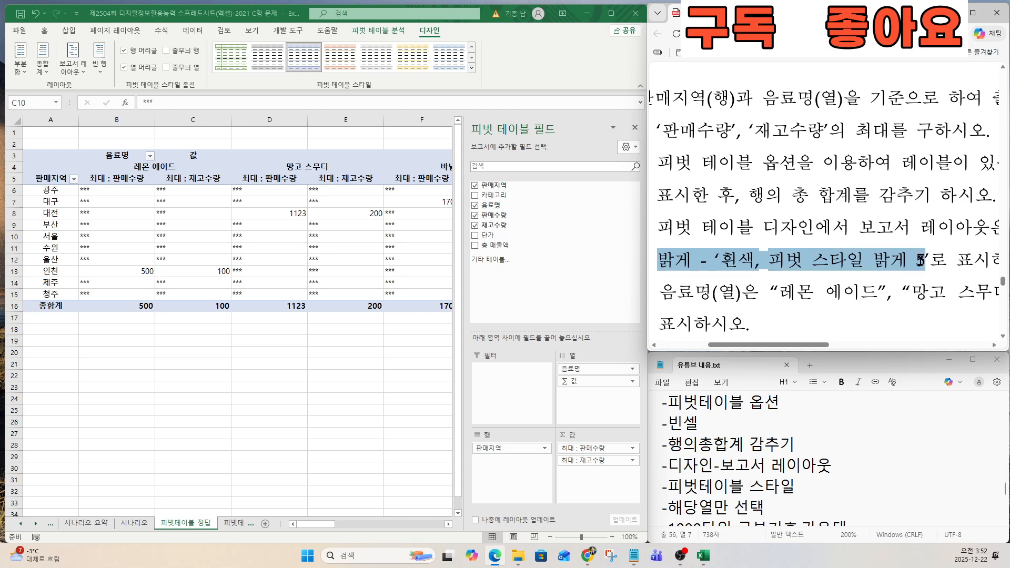
left_click_drag(821, 346, 822, 347)
key("ctrl")
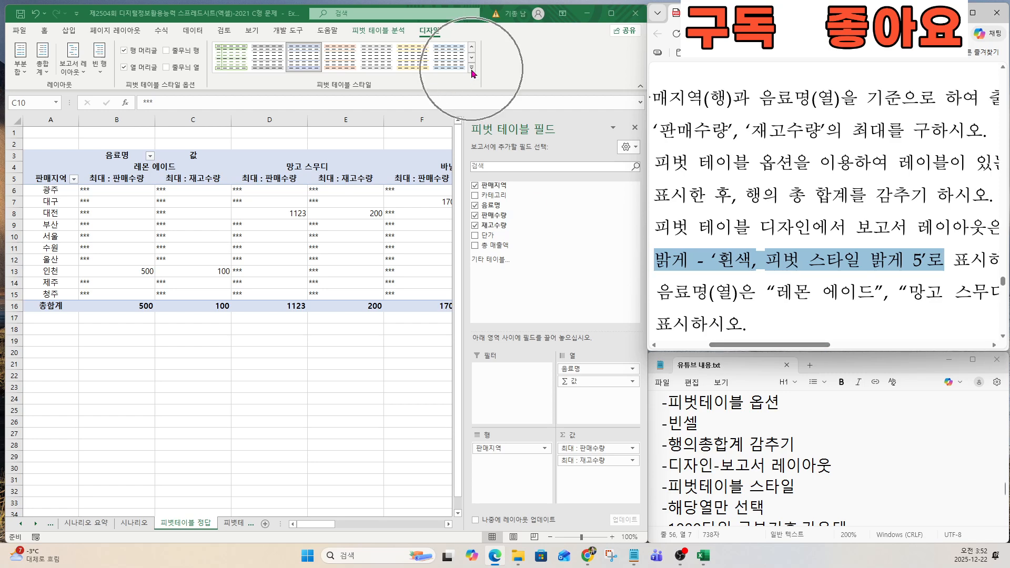
key("ctrl")
left_click(472, 67)
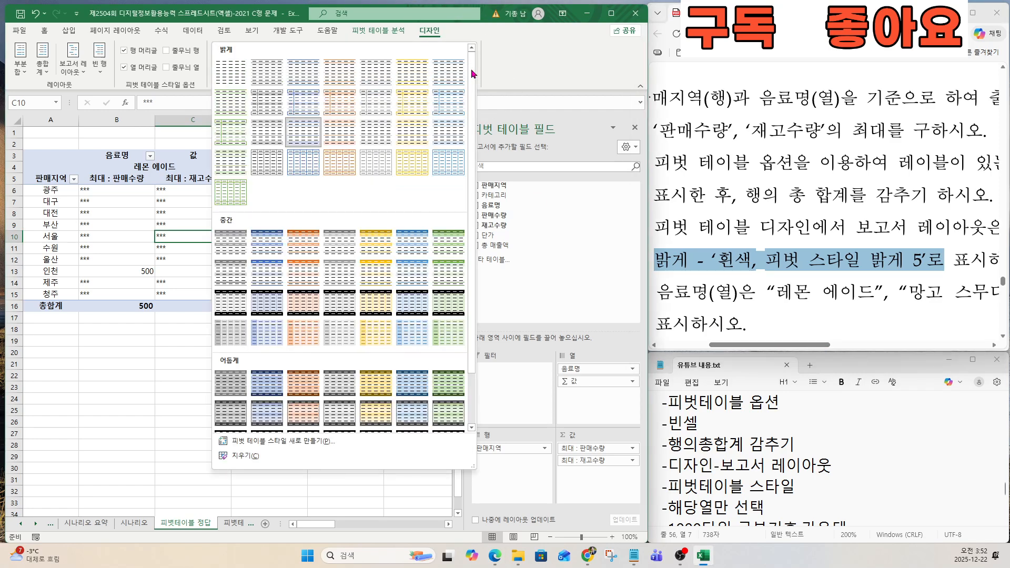
key("ctrl")
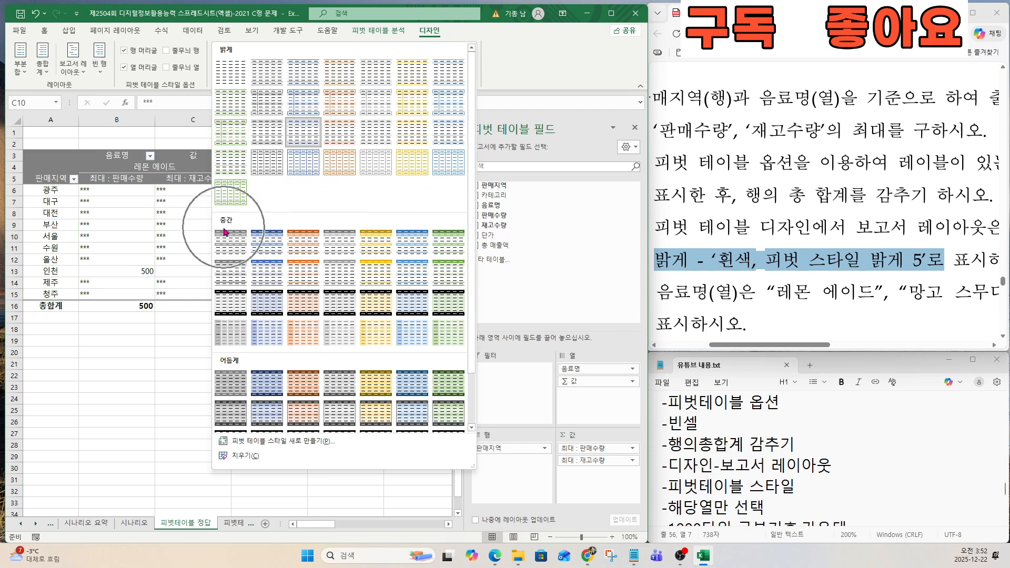
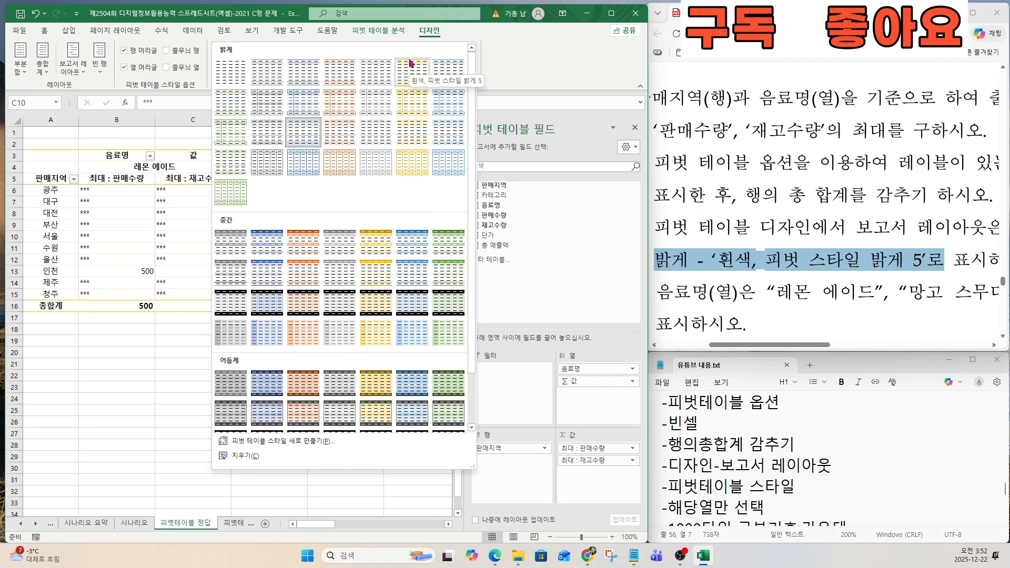
left_click(410, 68)
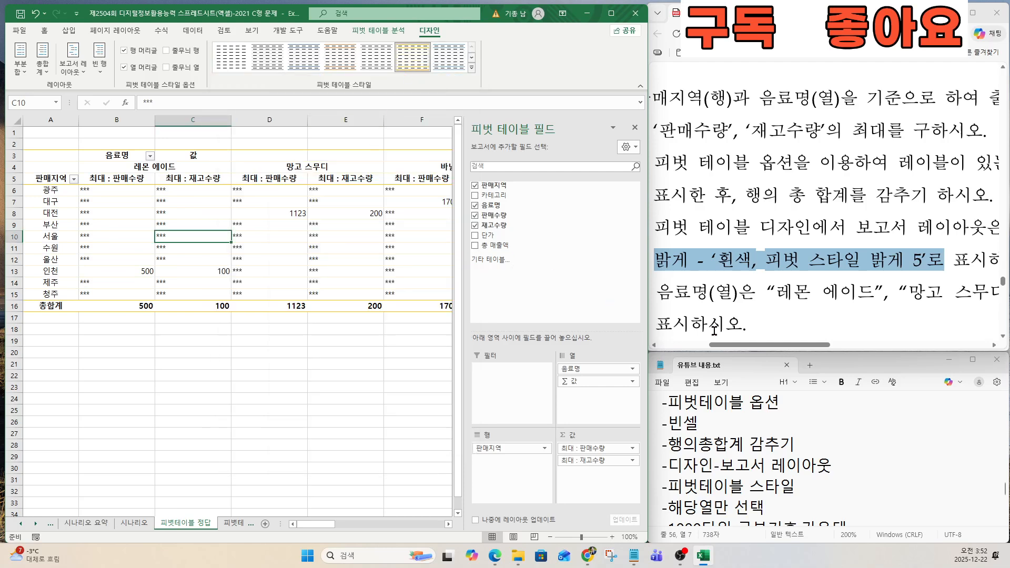
Filter the pivot table's 음료명 to show only 레몬 에이드, 망고 스무디, 아메리카노 and 자몽 에이드, following the exam document.
left_click_drag(742, 348, 737, 347)
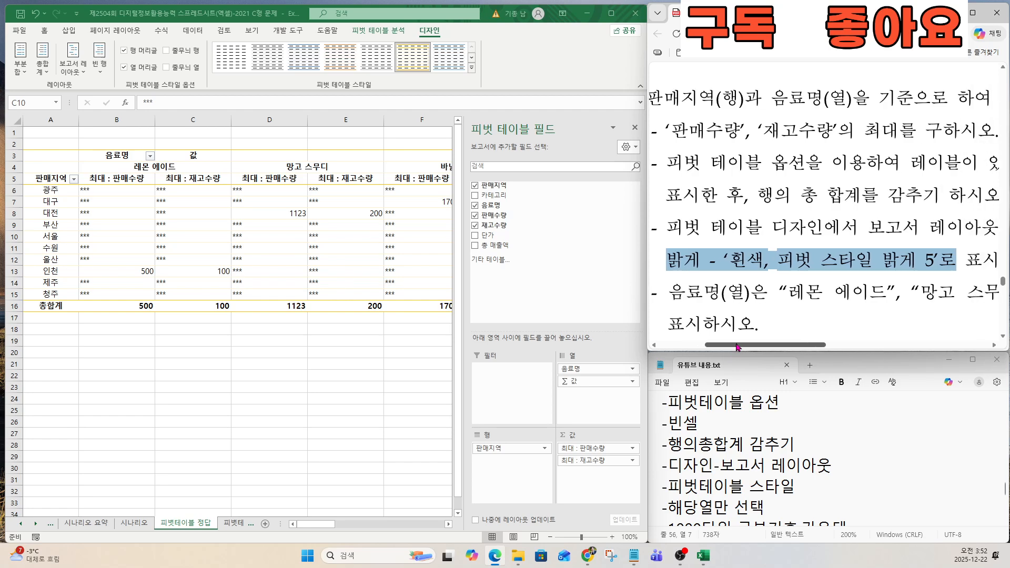
left_click_drag(669, 291, 745, 307)
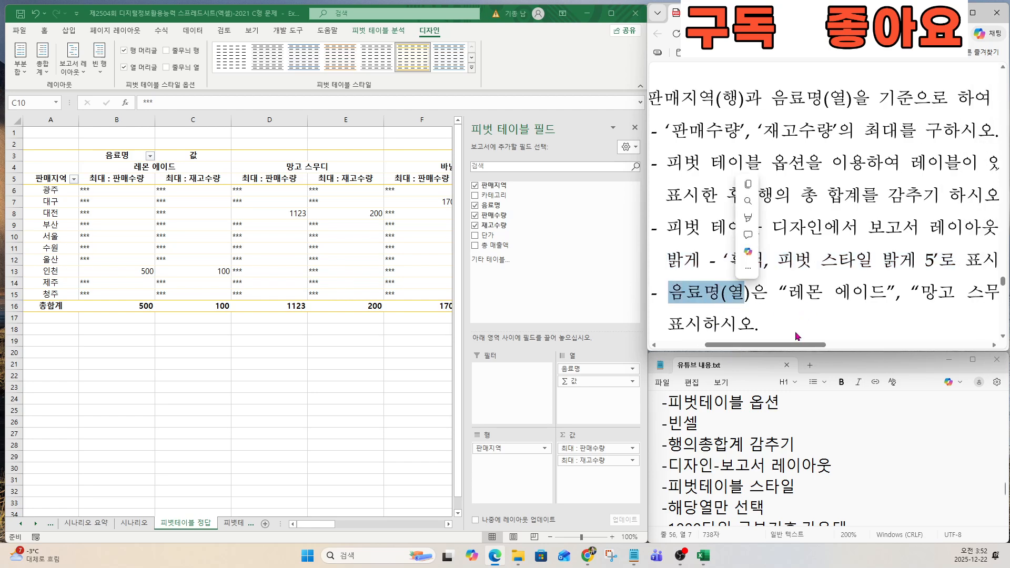
scroll(793, 327, "down", 2)
left_click_drag(805, 345, 870, 351)
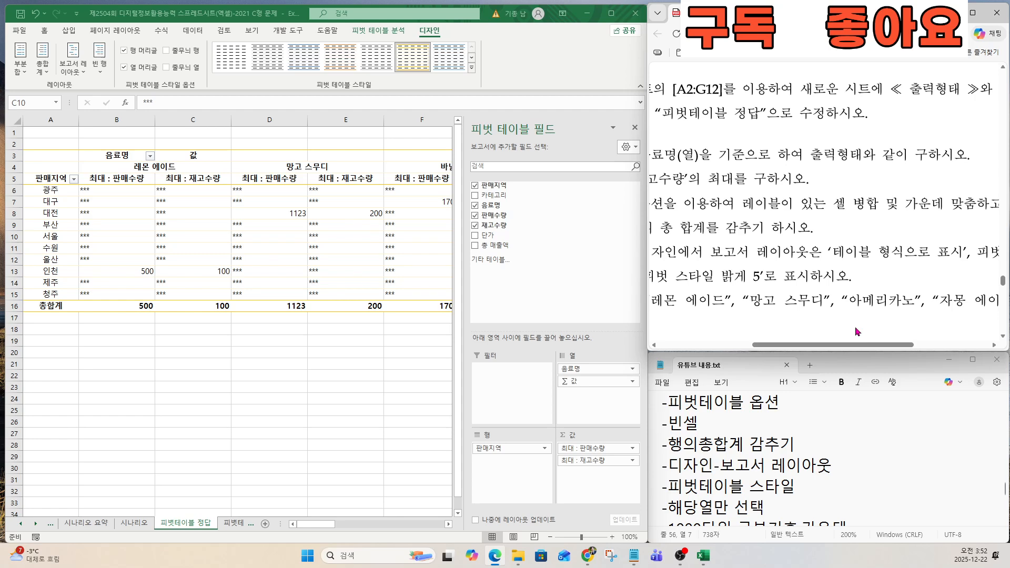
scroll(857, 331, "down", 1)
left_click_drag(720, 306, 975, 307)
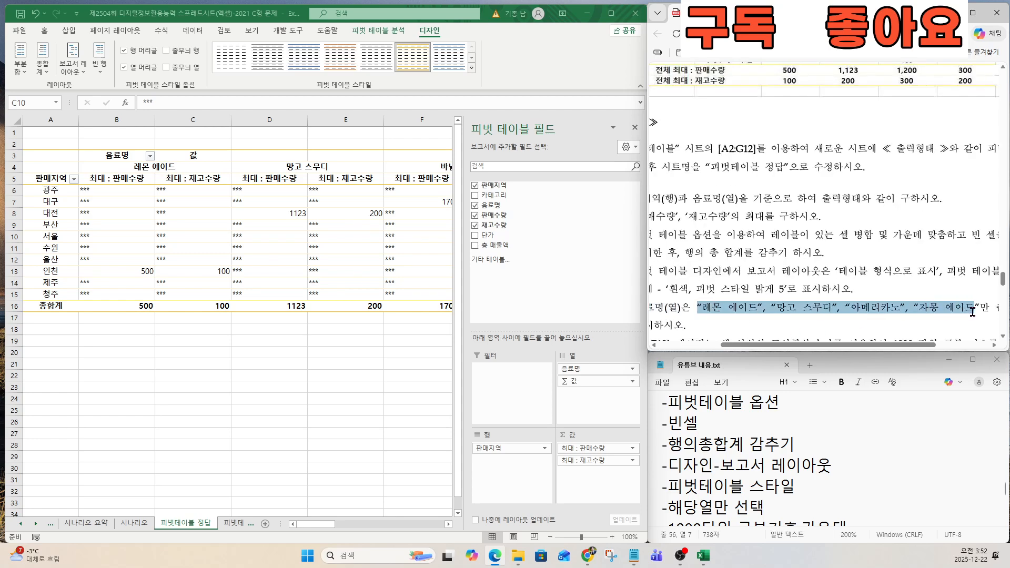
left_click(150, 156)
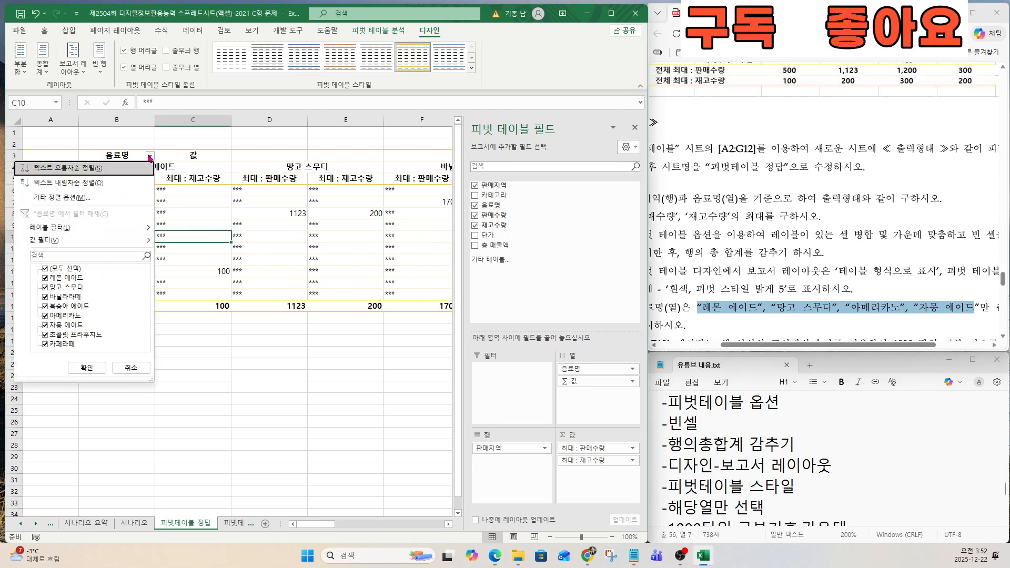
left_click(46, 270)
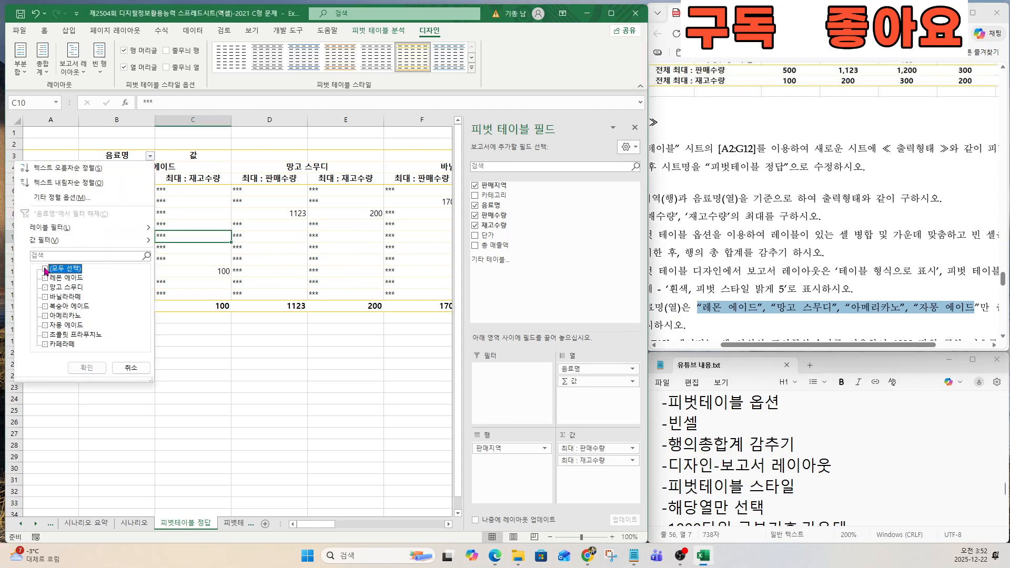
left_click(45, 279)
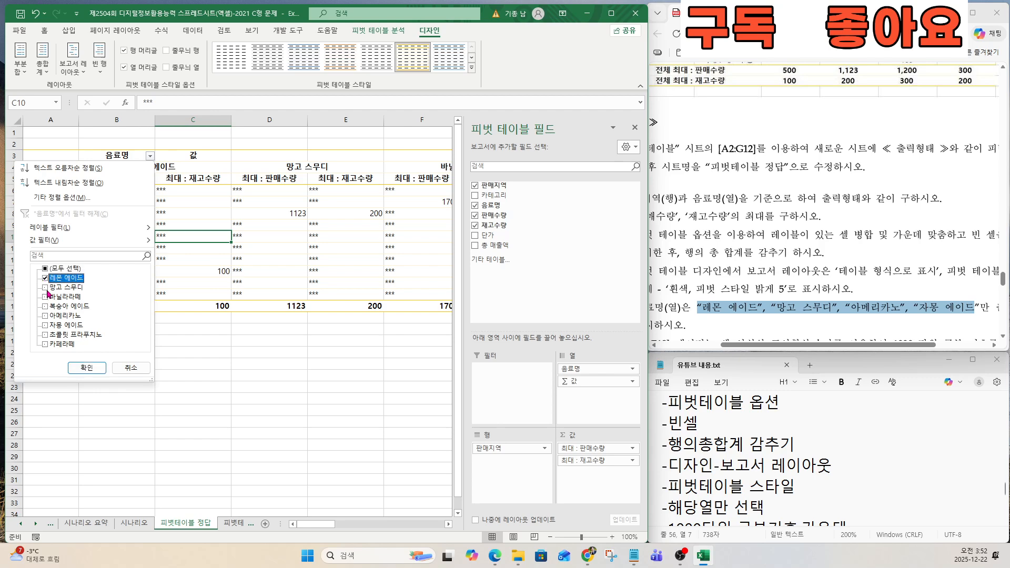
left_click(46, 288)
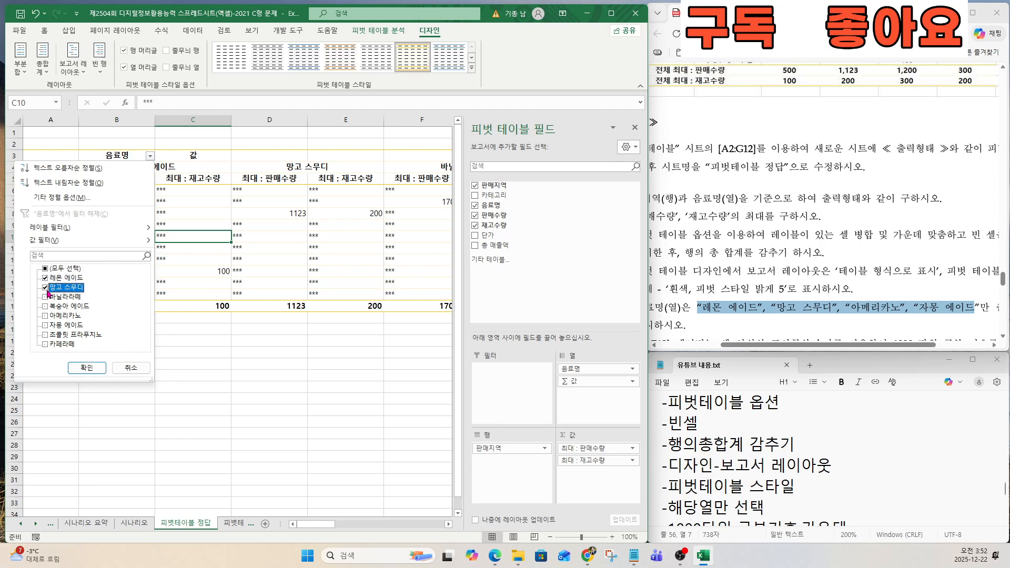
left_click(45, 317)
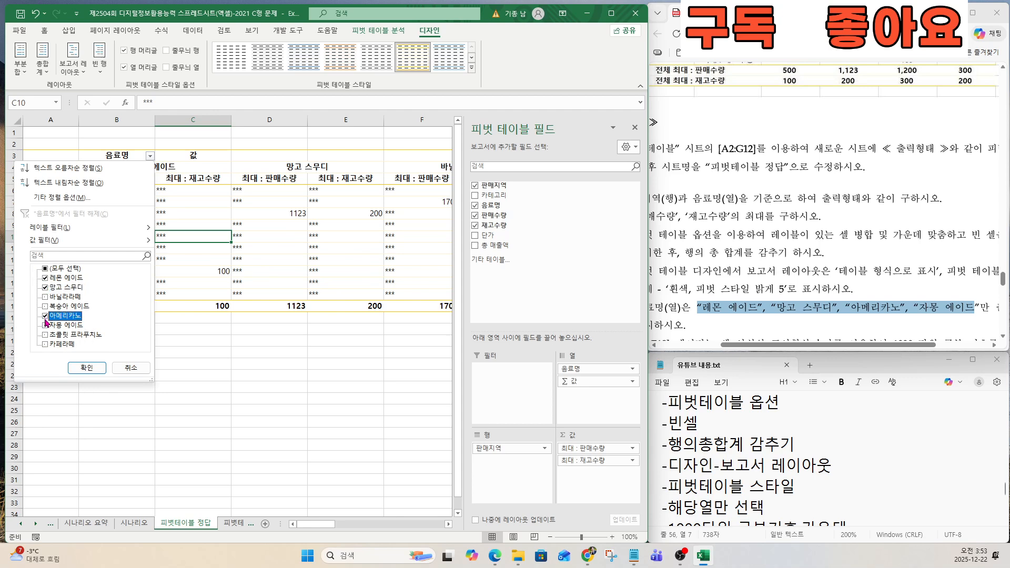
left_click(46, 326)
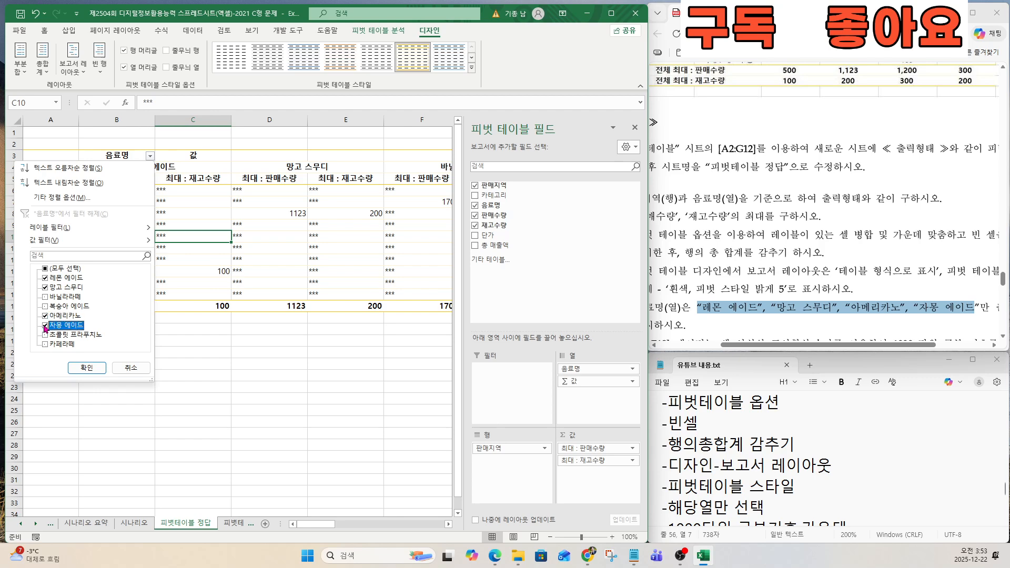
left_click(79, 368)
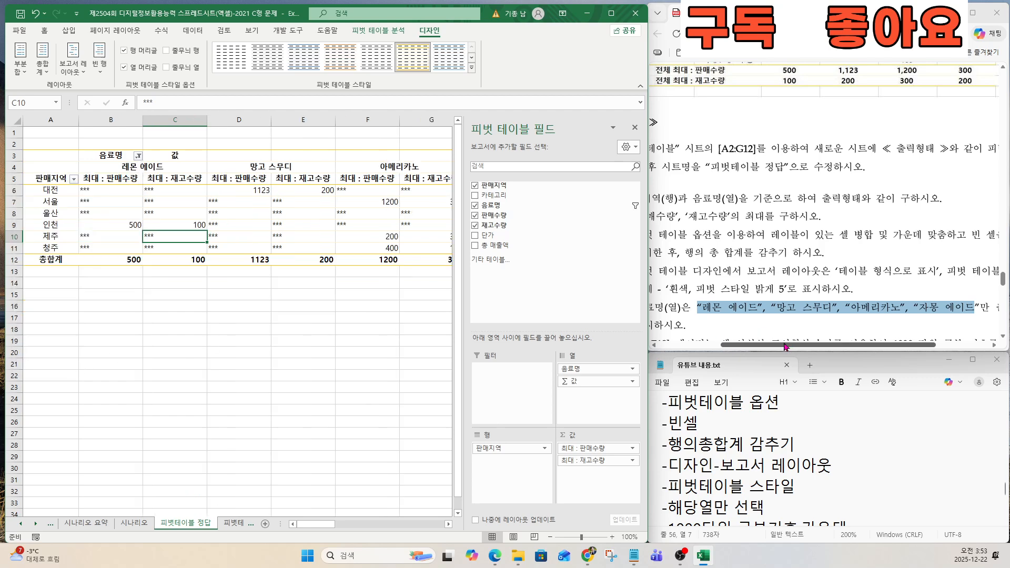
Select the cell range C5:F18 on the pivot table sheet, as named in the exam document's number-format condition.
left_click_drag(784, 345, 736, 346)
scroll(757, 319, "up", 2)
scroll(761, 318, "down", 2)
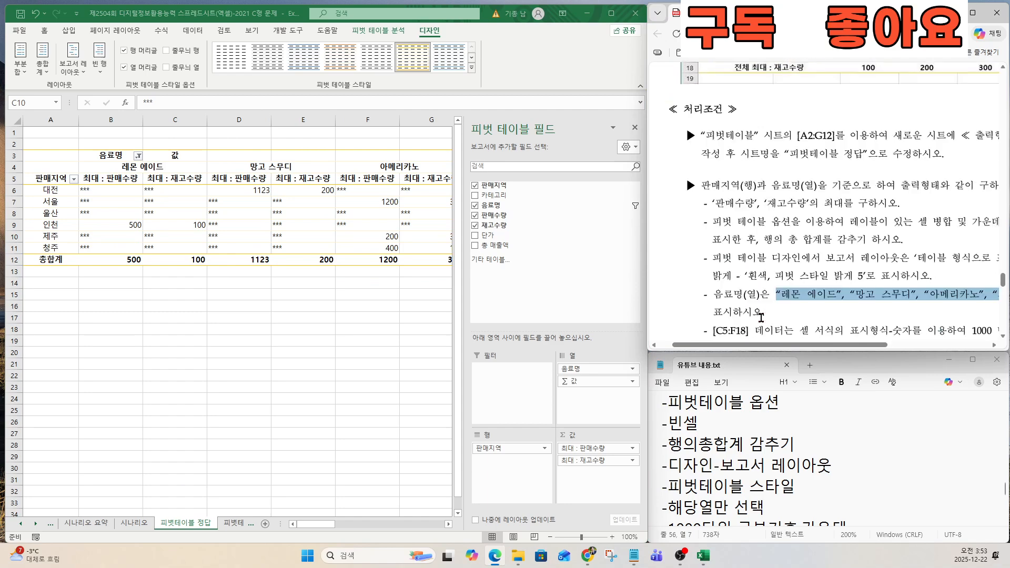
scroll(761, 318, "down", 3)
left_click(741, 221)
scroll(742, 230, "up", 2)
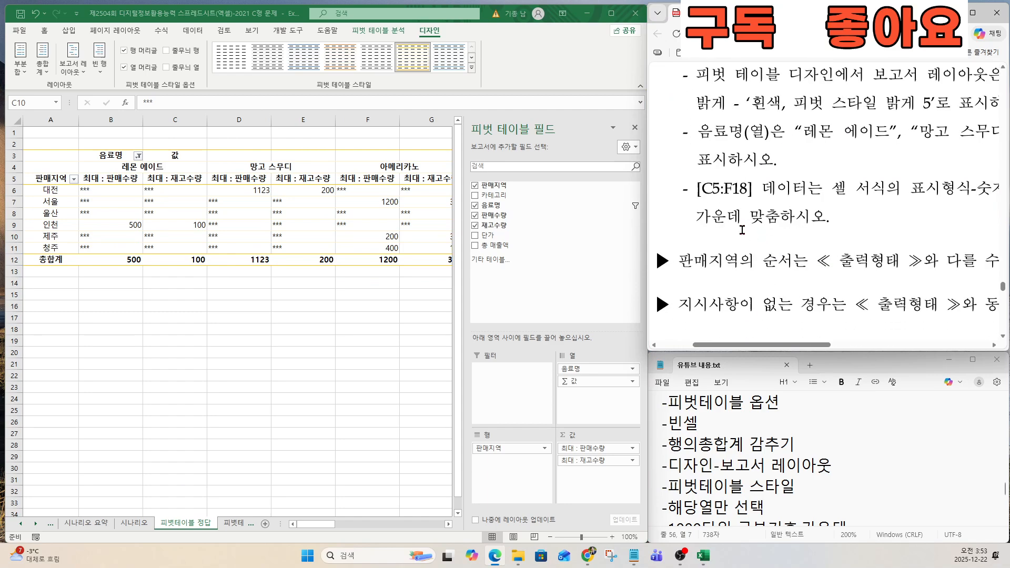
scroll(742, 229, "up", 1)
left_click_drag(686, 178, 755, 183)
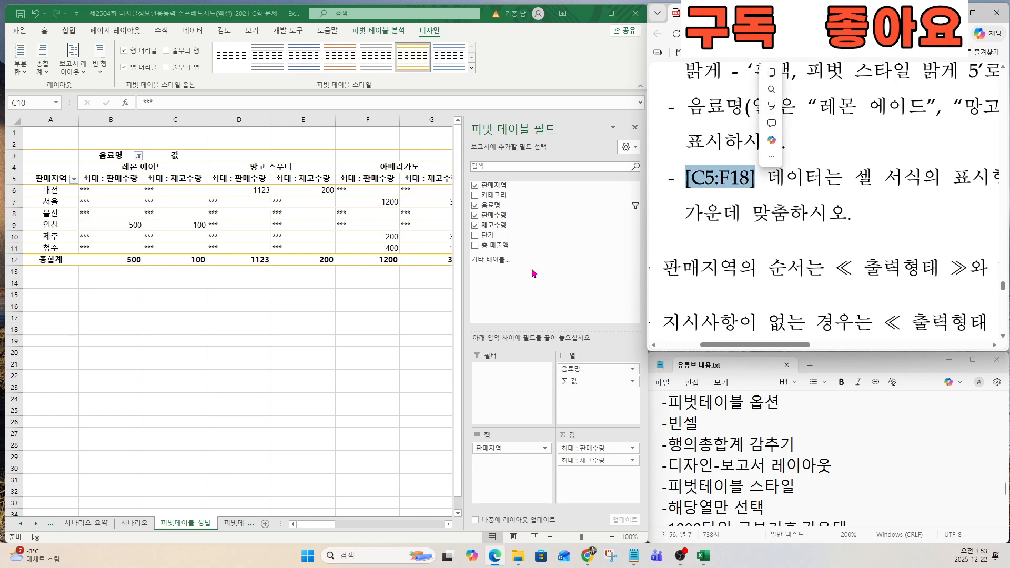
left_click(140, 206)
left_click_drag(160, 181, 359, 326)
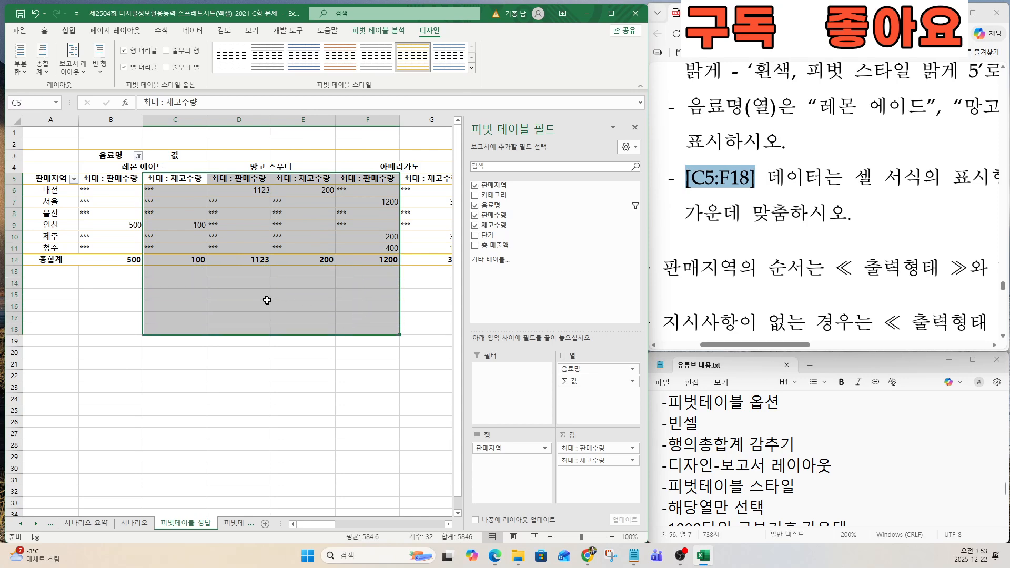
Move the Σ 값 field from the pivot table's columns to its rows, below 판매지역.
key("ctrl")
key("ctrl")
key("ctrl")
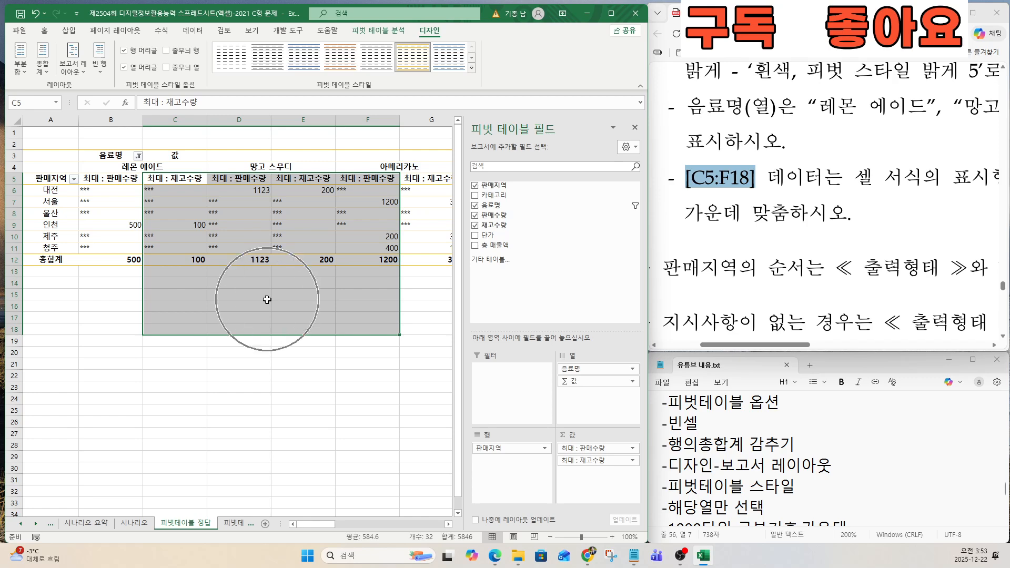
key("ctrl")
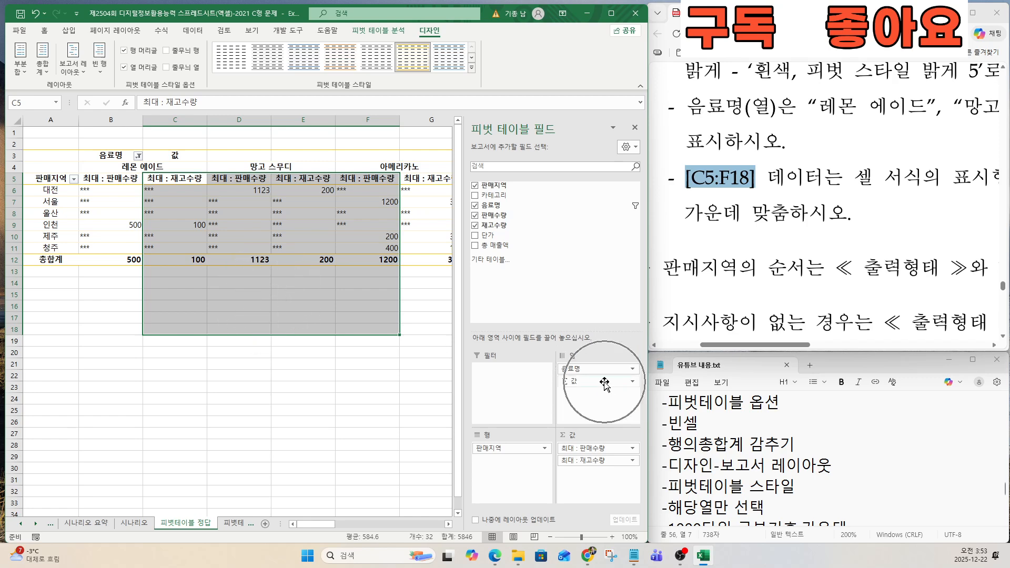
key("ctrl")
left_click_drag(604, 383, 508, 477)
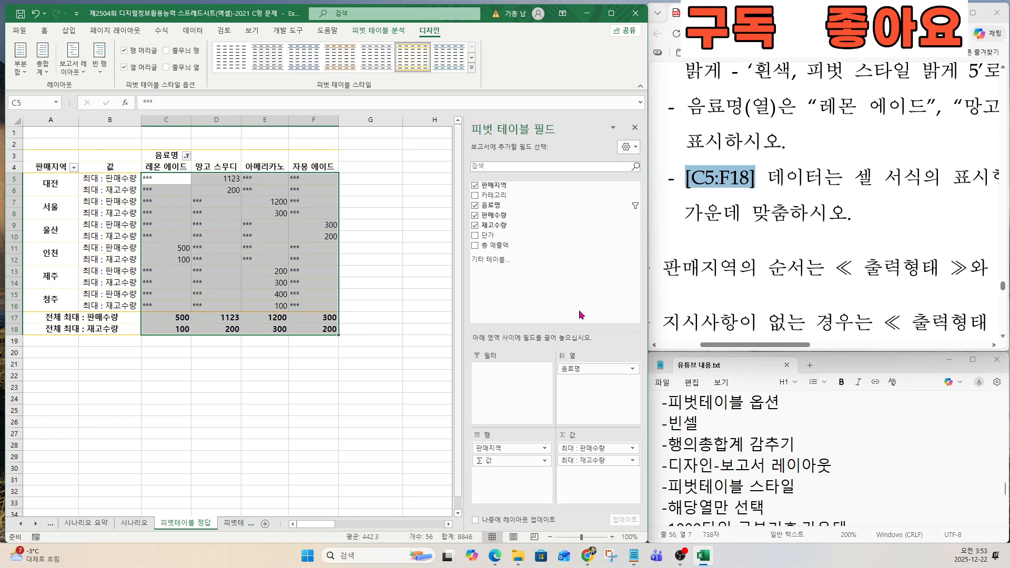
Format C5:F18 with the 숫자 category and the 1000 단위 구분 기호 option, following the exam document.
left_click_drag(803, 345, 913, 346)
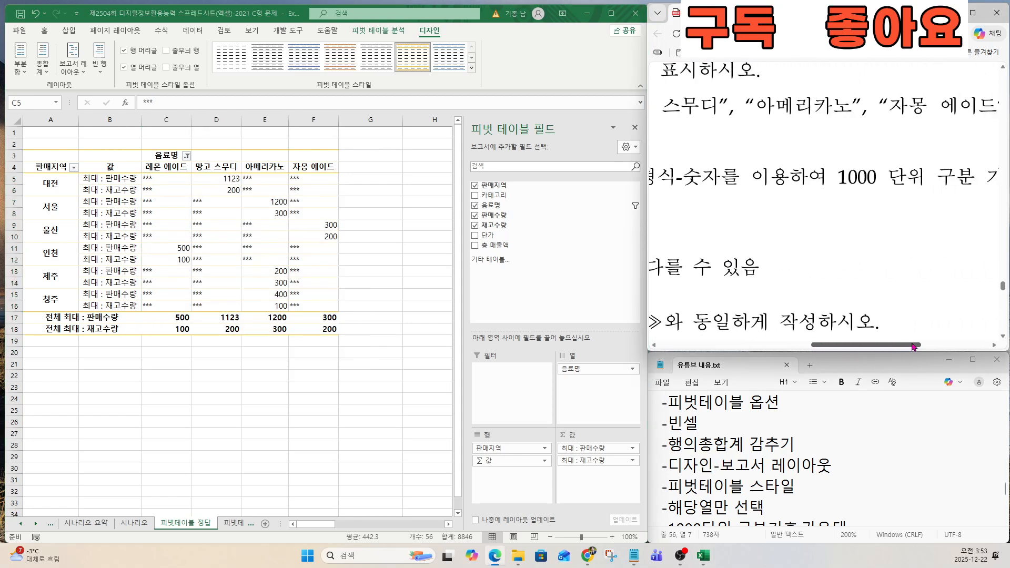
left_click_drag(681, 176, 961, 177)
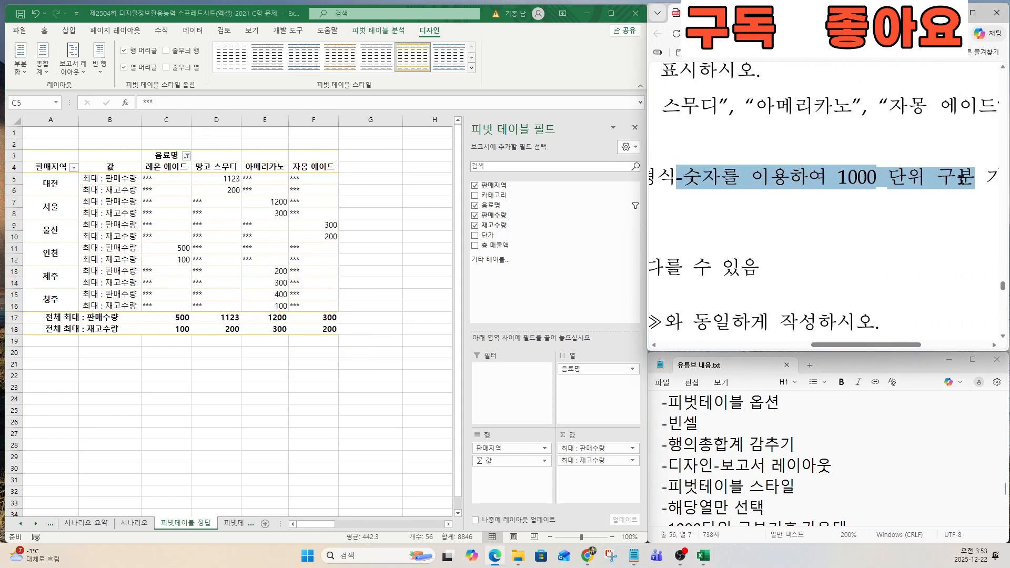
right_click(251, 233)
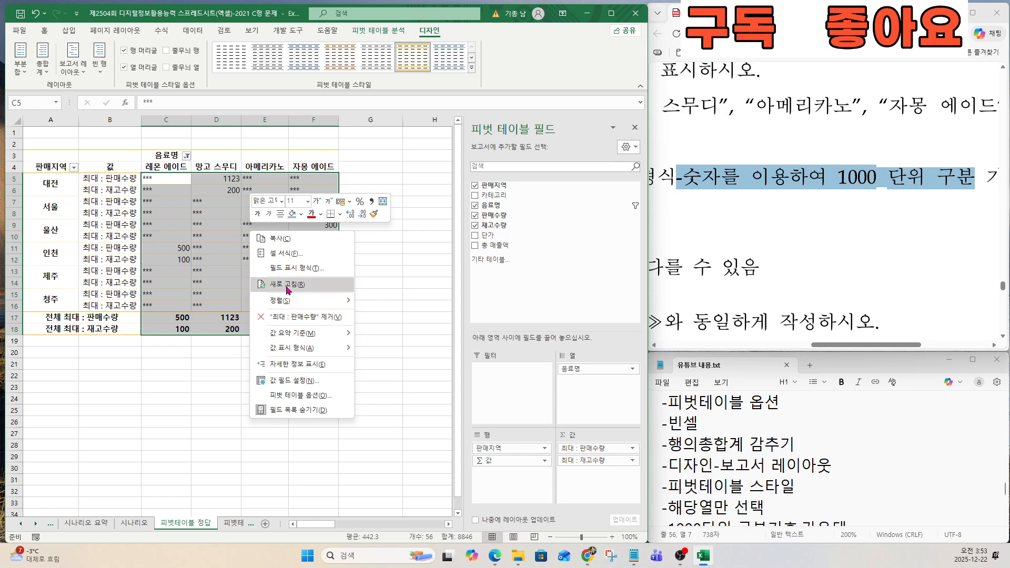
left_click(289, 257)
left_click(166, 165)
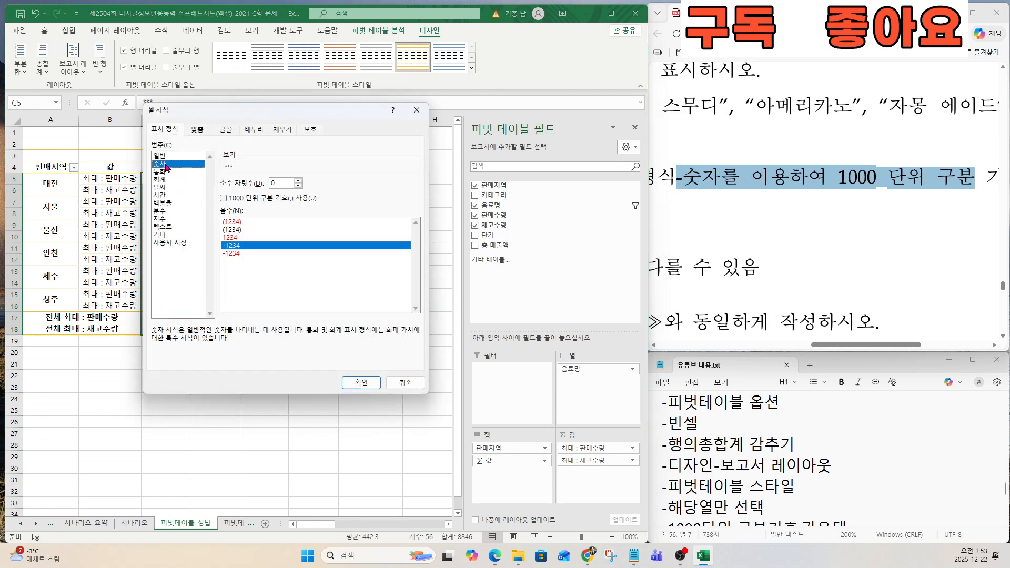
left_click(224, 198)
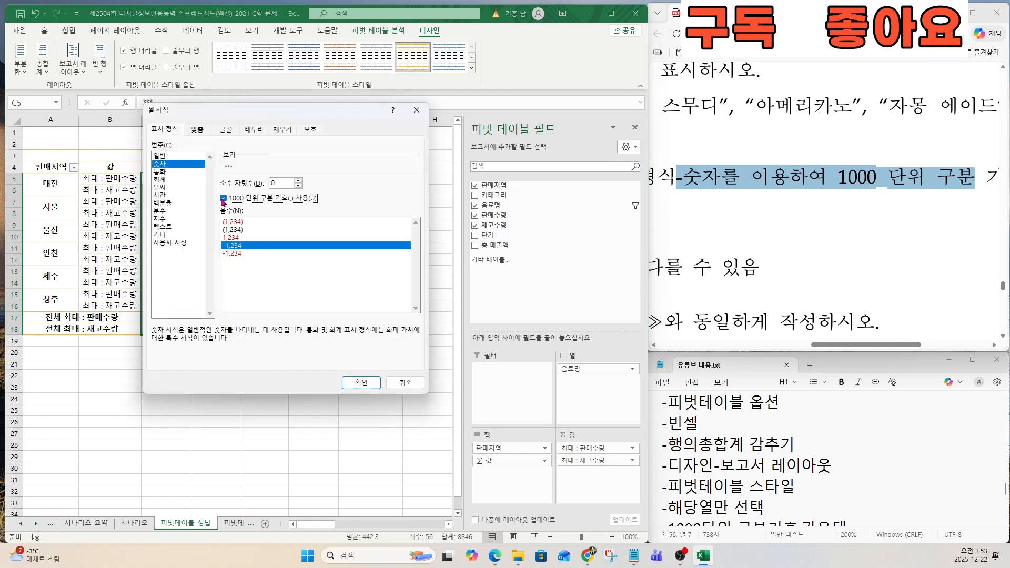
left_click(368, 383)
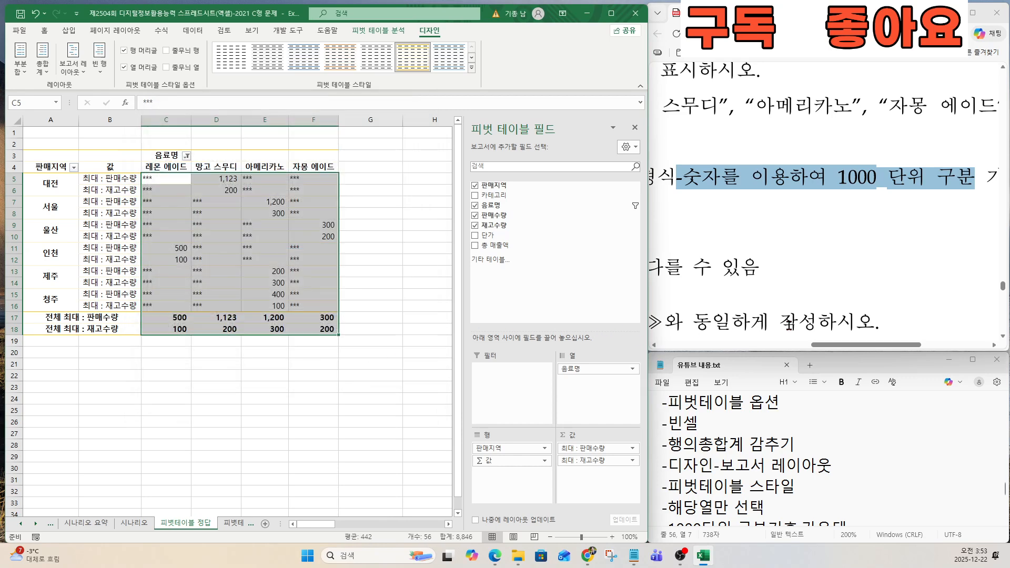
Center the contents of C5:F18 horizontally, as the exam document requires.
left_click_drag(833, 344, 717, 347)
left_click_drag(701, 212, 844, 212)
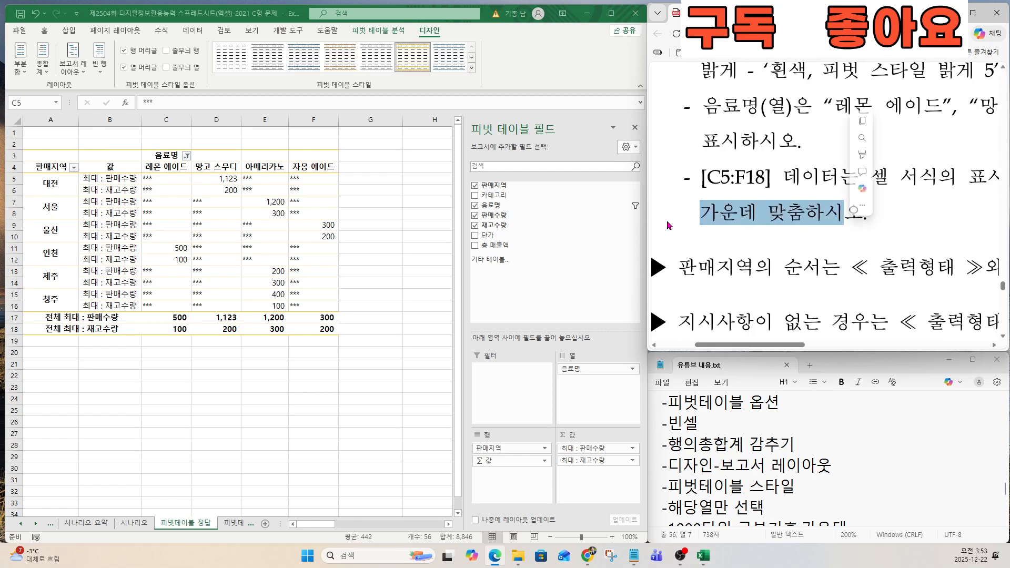
left_click(43, 32)
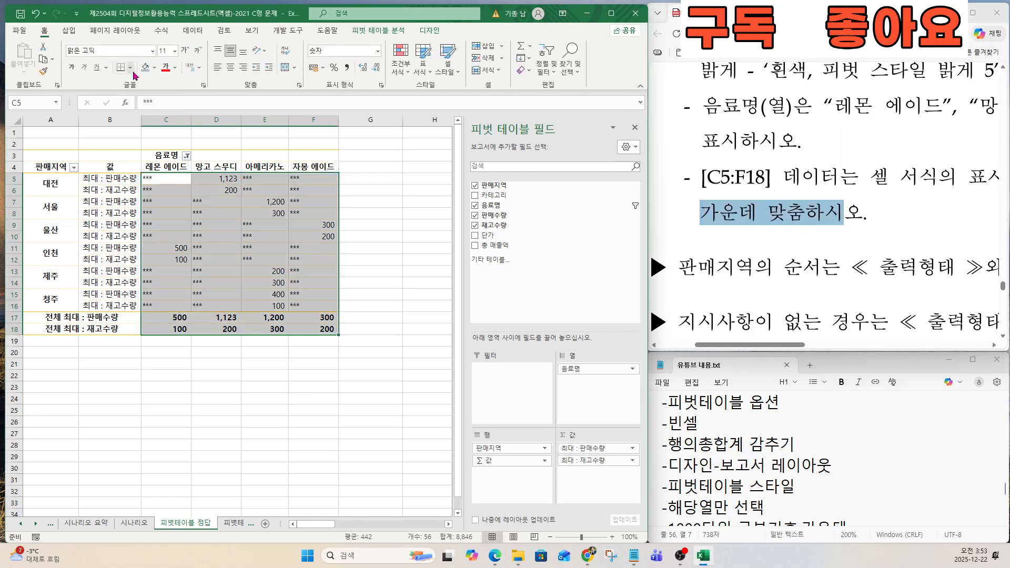
left_click(230, 70)
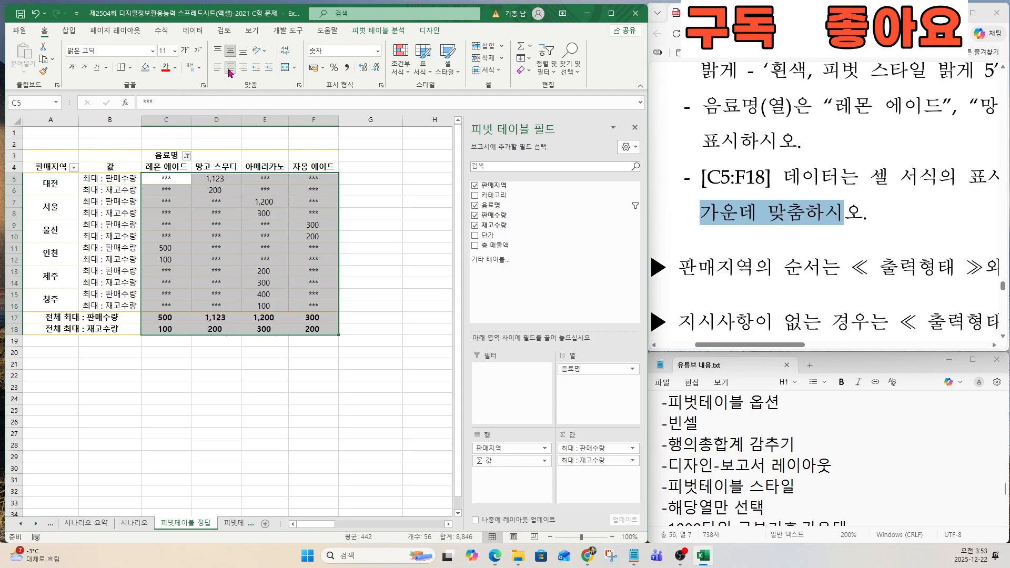
Read the remaining pivot table conditions in the exam document and go on to the 문제 5 chart task.
left_click(754, 340)
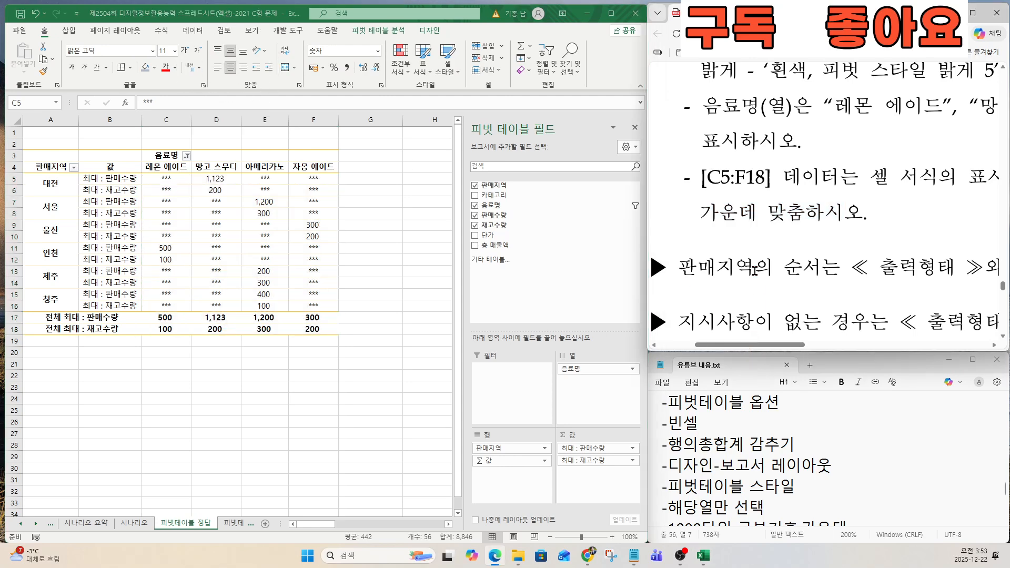
scroll(754, 271, "down", 3)
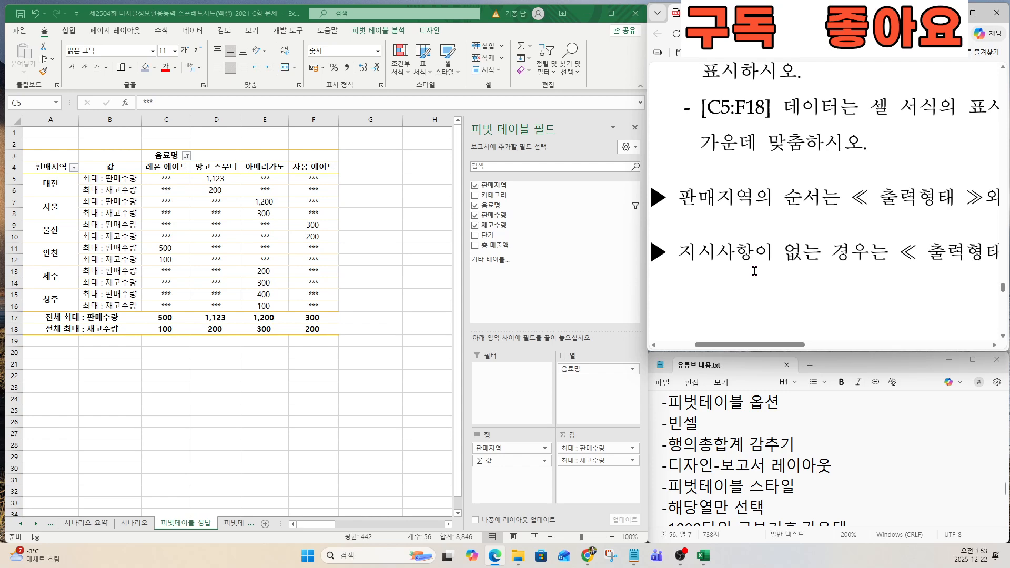
scroll(754, 270, "down", 8)
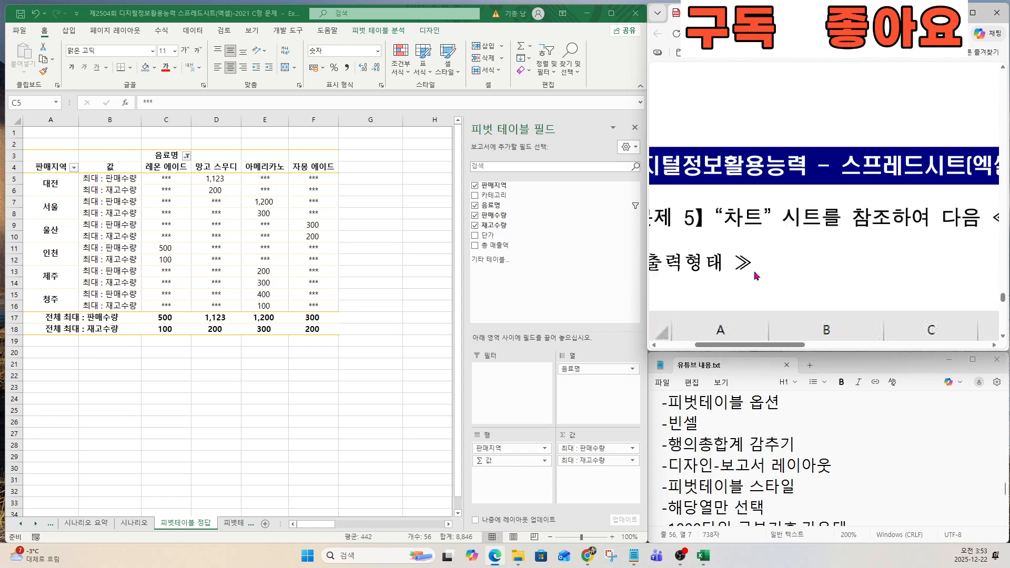
left_click_drag(747, 344, 729, 344)
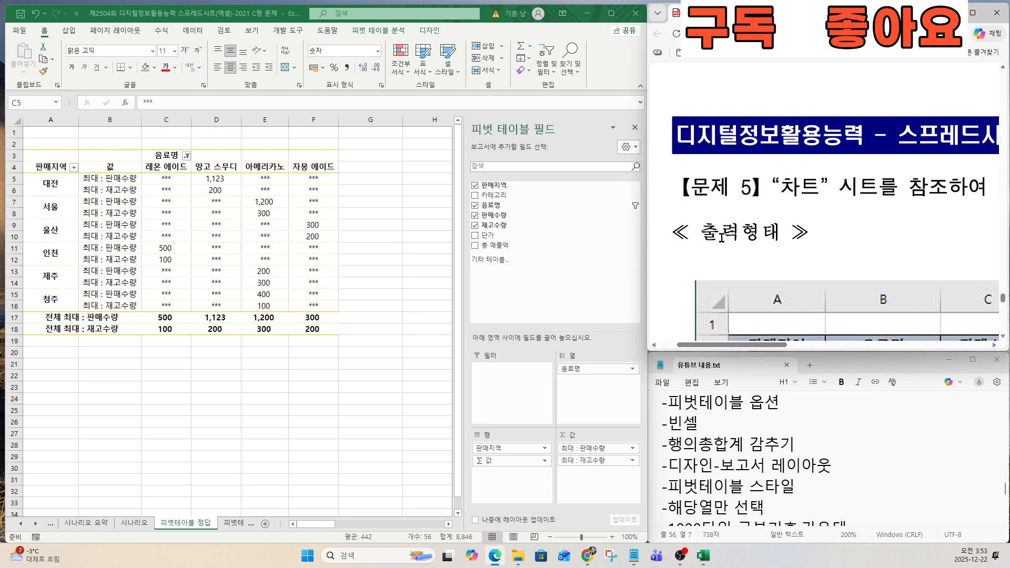
left_click_drag(694, 192, 799, 209)
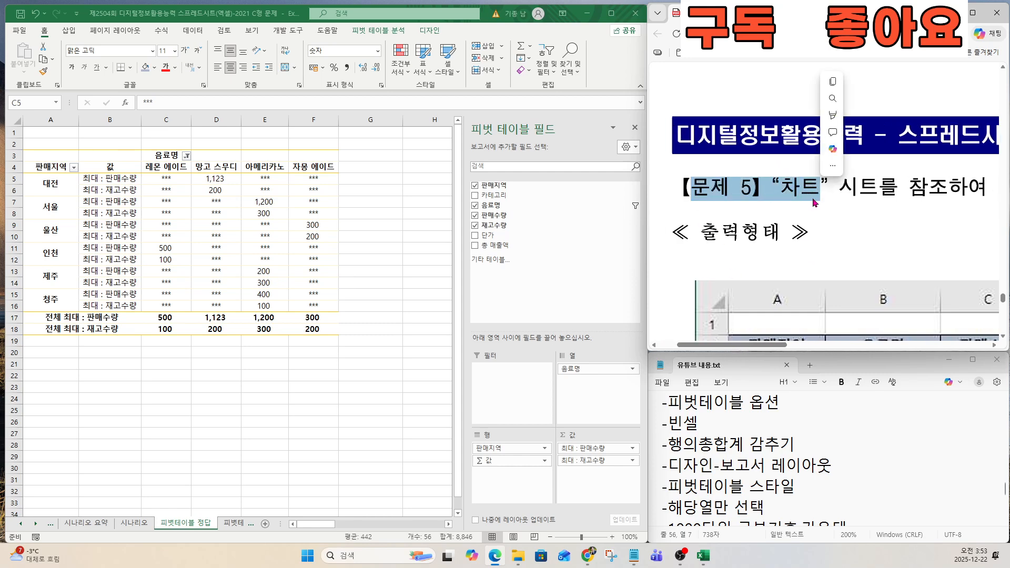
key("ctrl")
key("ctrl")
key("ctrl")
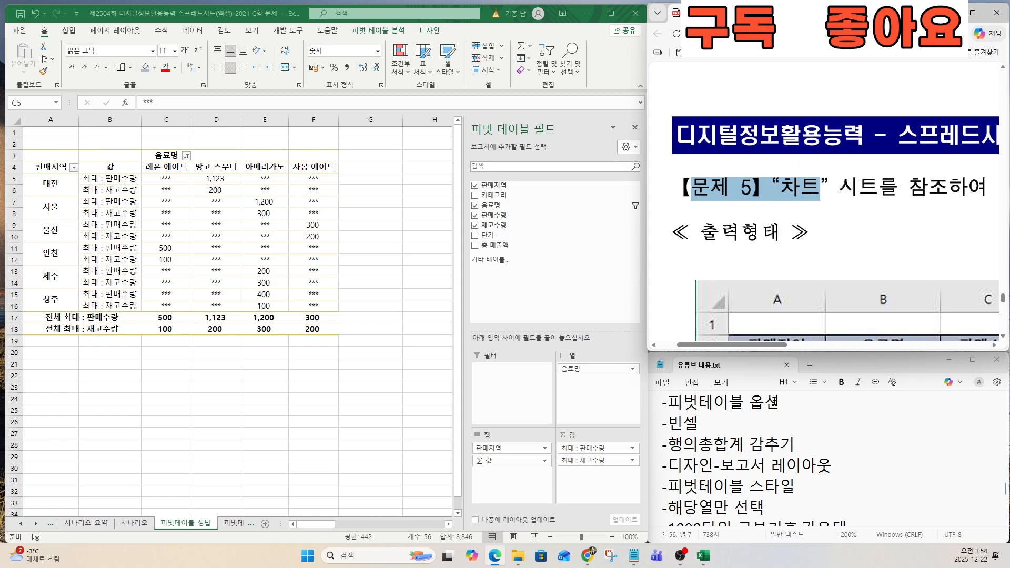
Review the [문제5] 차트 section of the 유튜브 내용.txt notes, covering the chart type and data range.
left_click(751, 444)
key("Down")
key("Down")
key("Down")
key("Down")
key("Down")
key("Down")
key("Down")
key("Down")
key("Down")
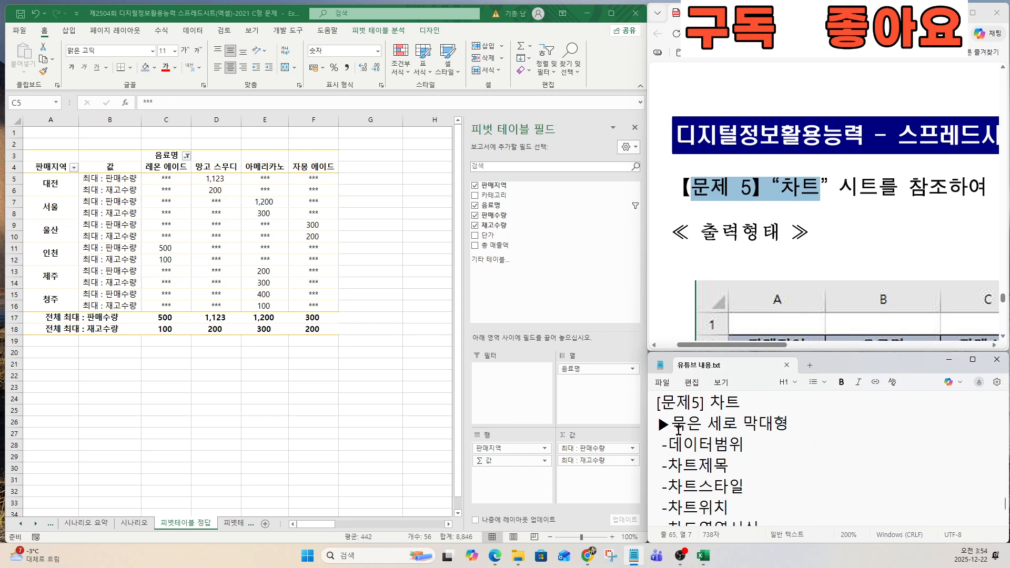
left_click_drag(677, 427, 796, 428)
left_click_drag(746, 447, 643, 431)
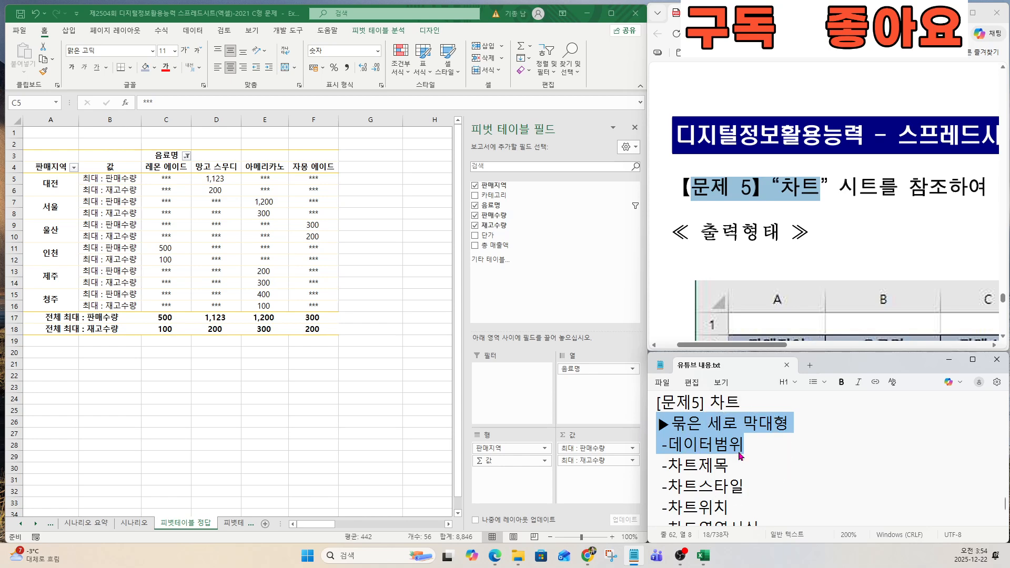
Read the 문제 5 conditions in the exam document for the chart type and the source data range.
scroll(855, 275, "down", 10)
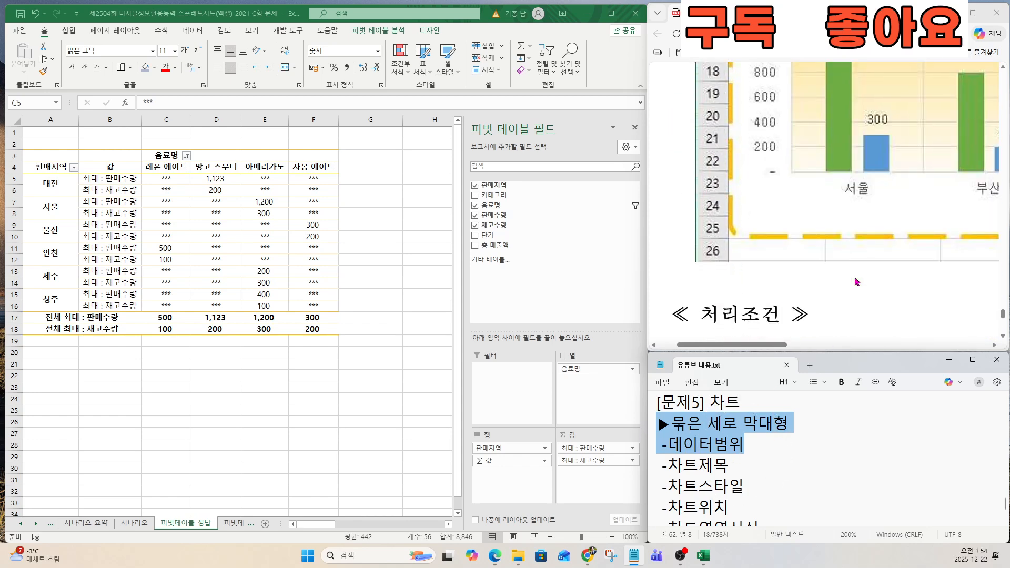
left_click_drag(783, 352, 851, 352)
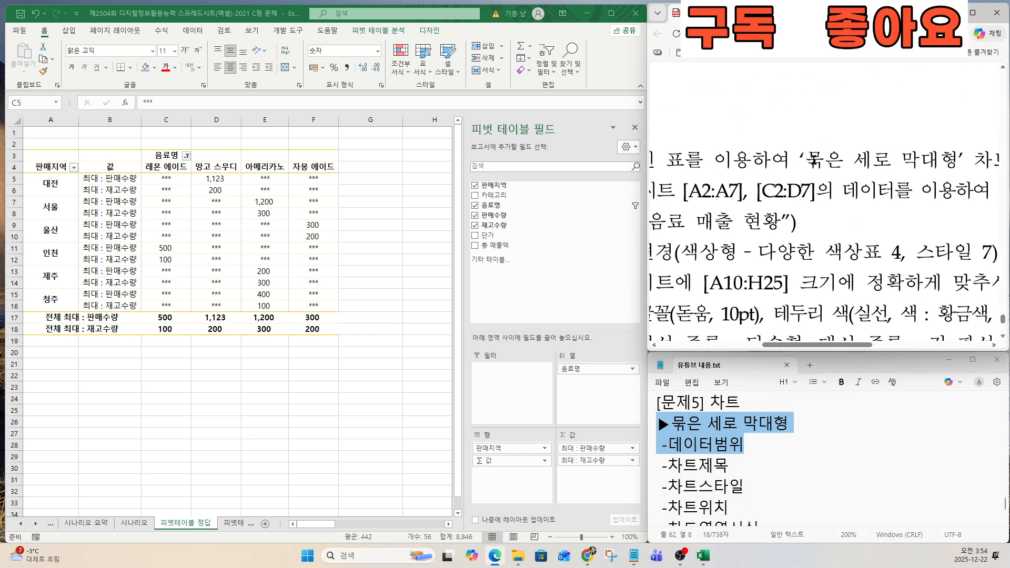
left_click_drag(806, 160, 967, 167)
left_click(754, 198)
left_click_drag(685, 192, 830, 193)
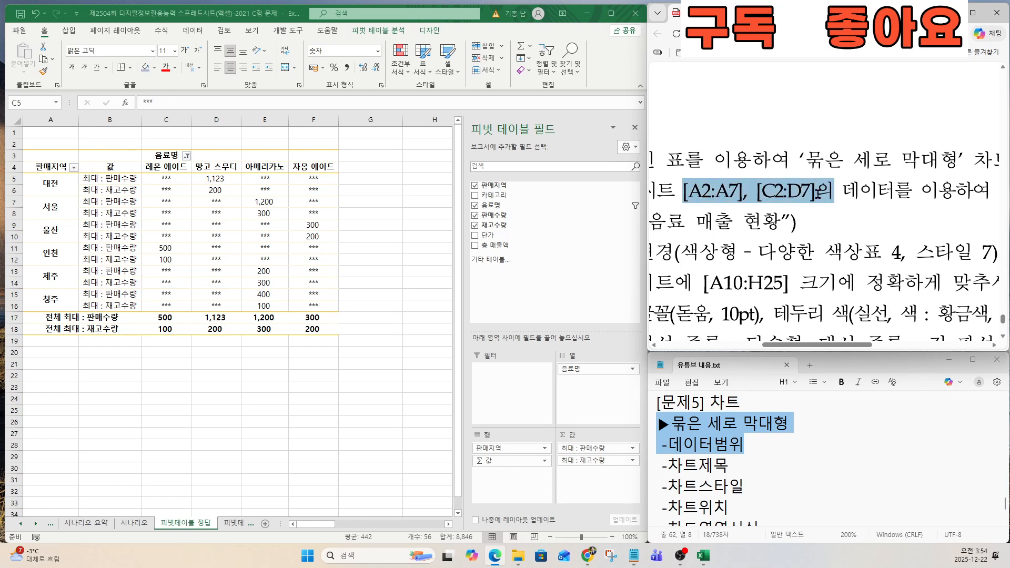
scroll(778, 206, "up", 1)
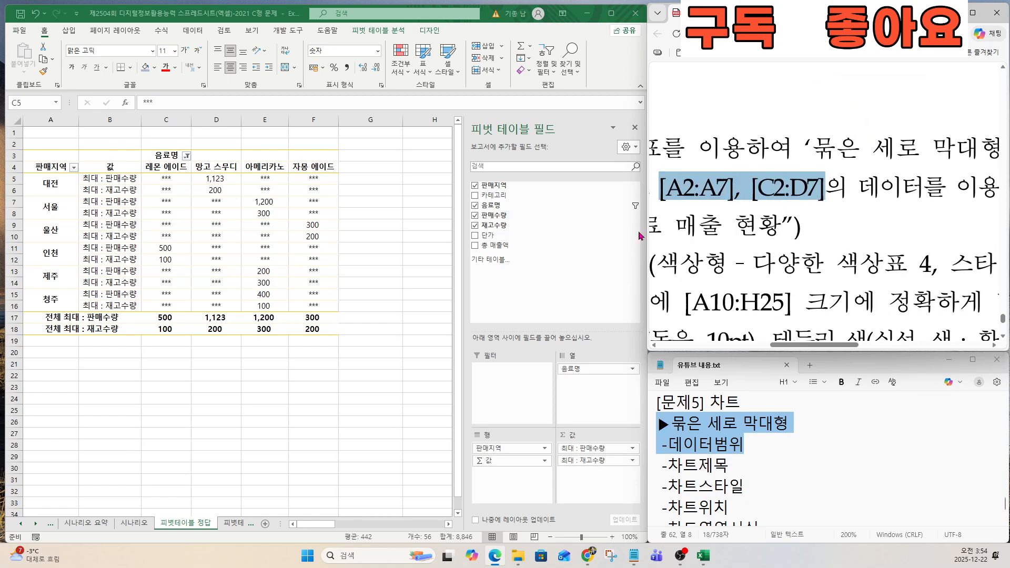
Switch the workbook to the 차트 sheet that holds the source table.
key("ctrl+shift+End")
left_click(36, 524)
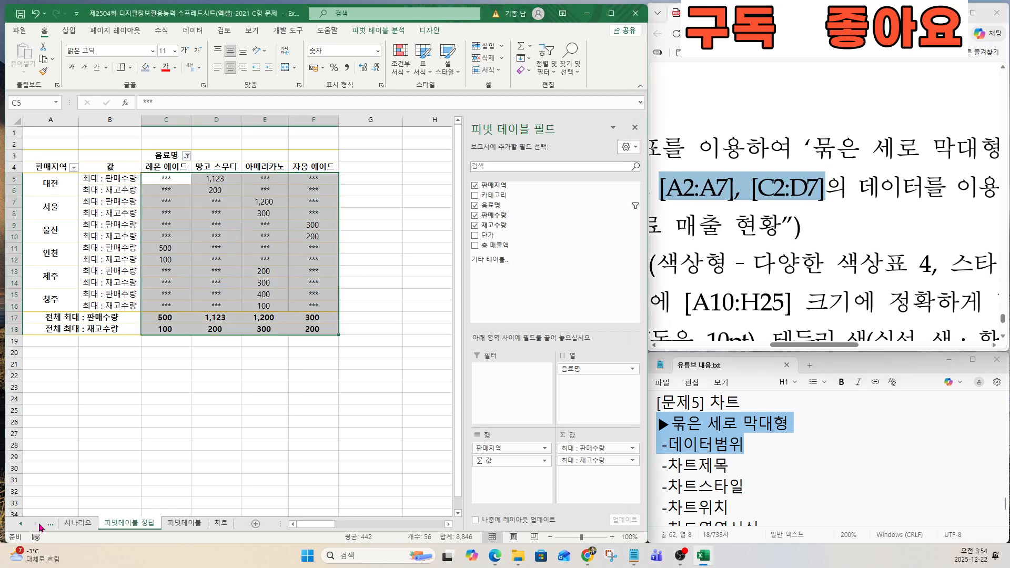
left_click(221, 522)
left_click(168, 257)
scroll(58, 150, "up", 3, "ctrl")
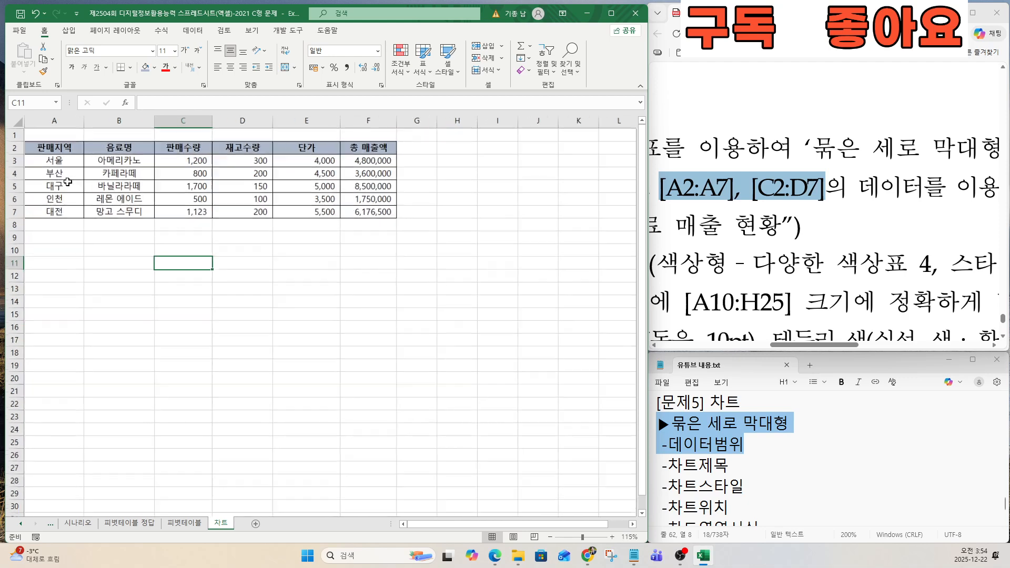
left_click_drag(59, 151, 66, 232)
key("ctrl+q")
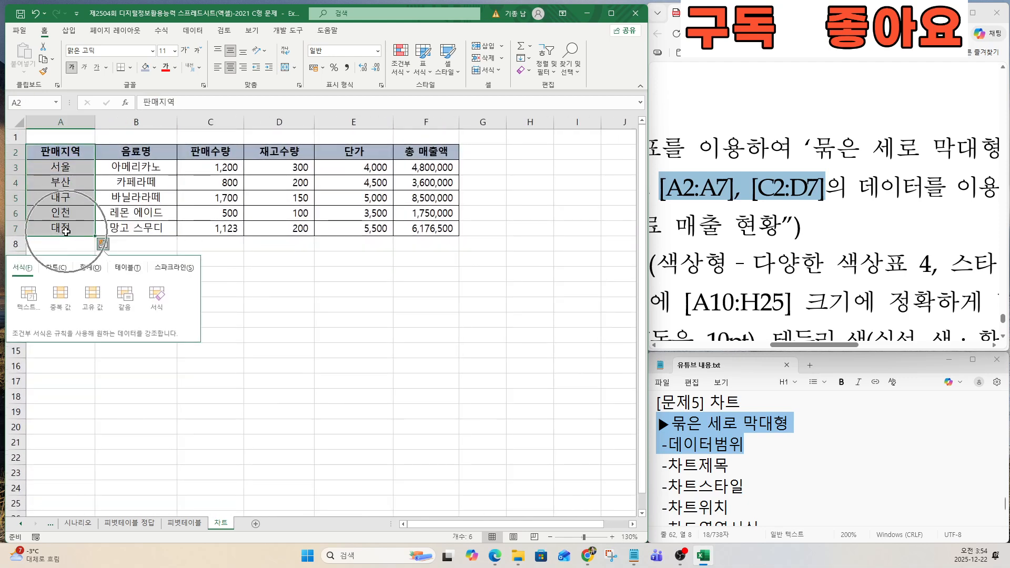
left_click(205, 151, "ctrl")
mouse_move(205, 151)
left_mouse_down()
mouse_move(268, 154)
mouse_move(271, 241)
mouse_move(271, 225)
left_mouse_up()
left_click(279, 320)
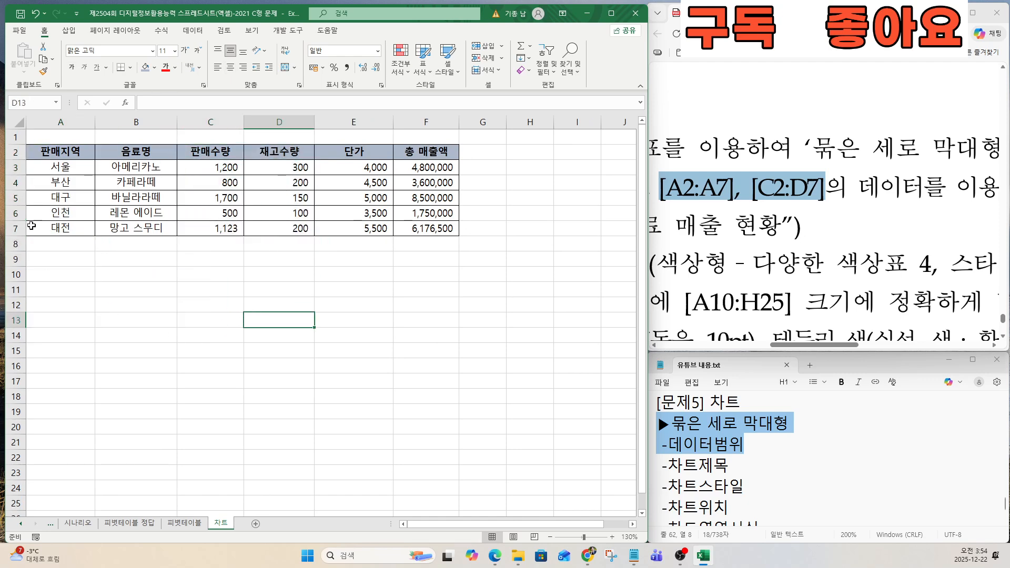
Insert a 2-D clustered column chart (묶은 세로 막대형) from the ranges A2:A7 and C2:D7.
left_click_drag(58, 153, 58, 221)
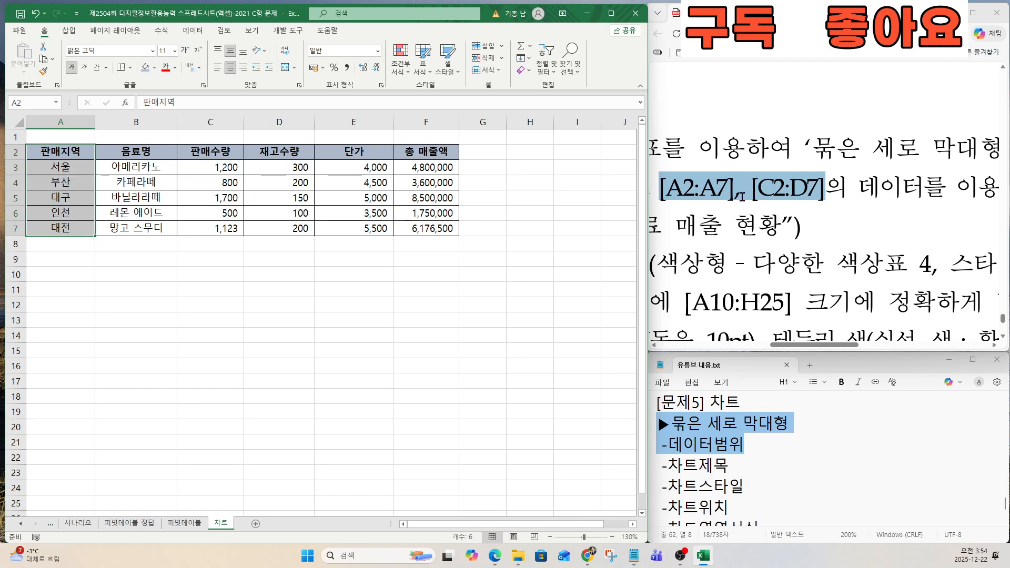
key("ctrl+q")
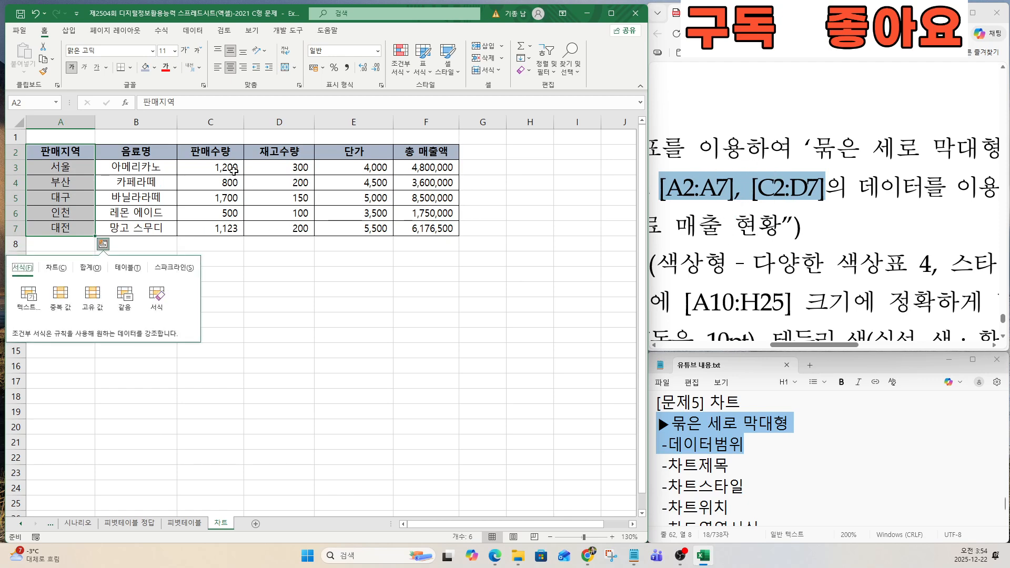
left_click_drag(220, 151, 277, 228)
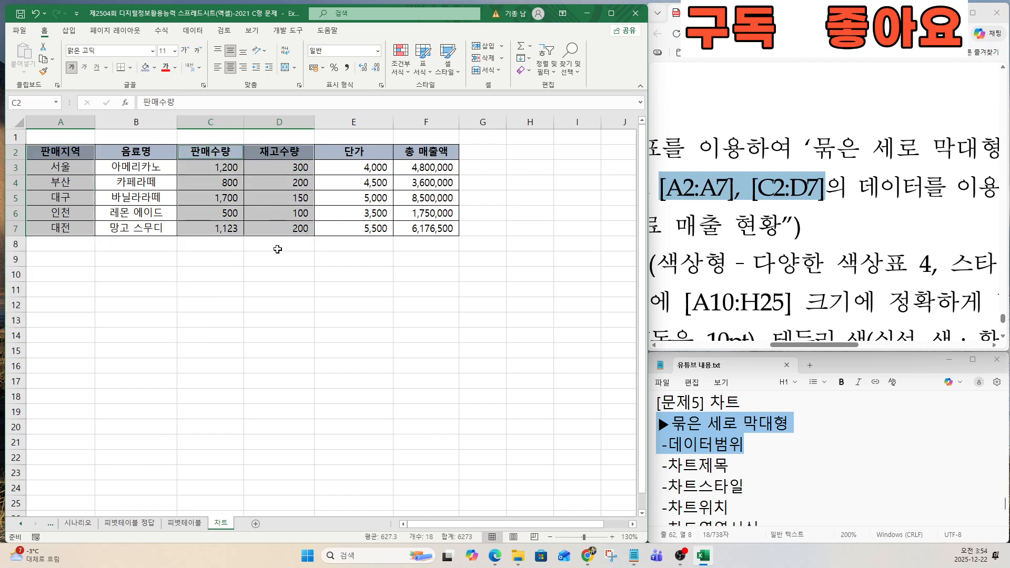
left_click(69, 31)
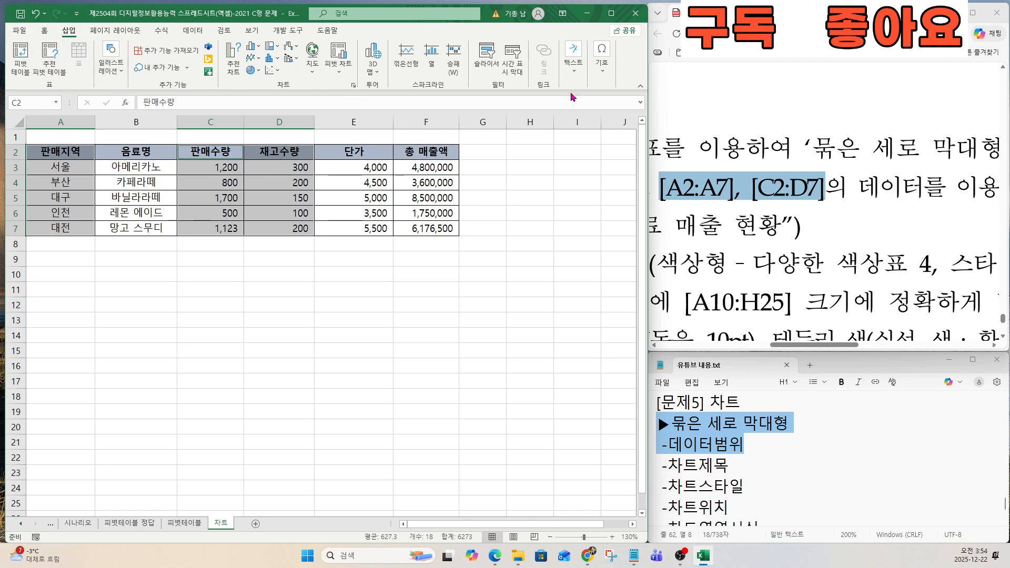
left_click(255, 50)
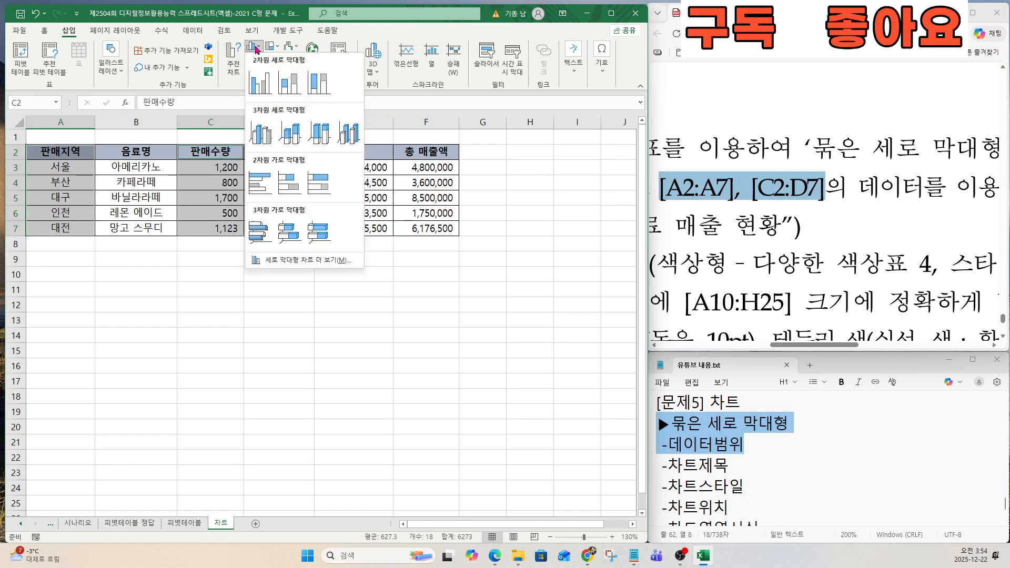
left_click(262, 83)
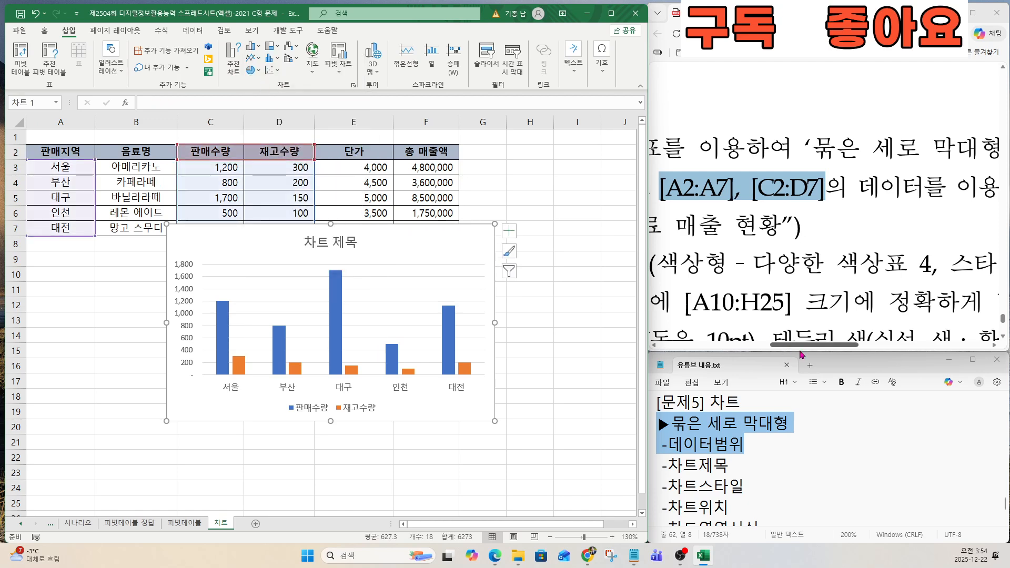
Replace the chart title with 지역별 음료 매출 현황, following the exam document.
left_click_drag(802, 344, 721, 343)
left_click_drag(712, 237, 796, 223)
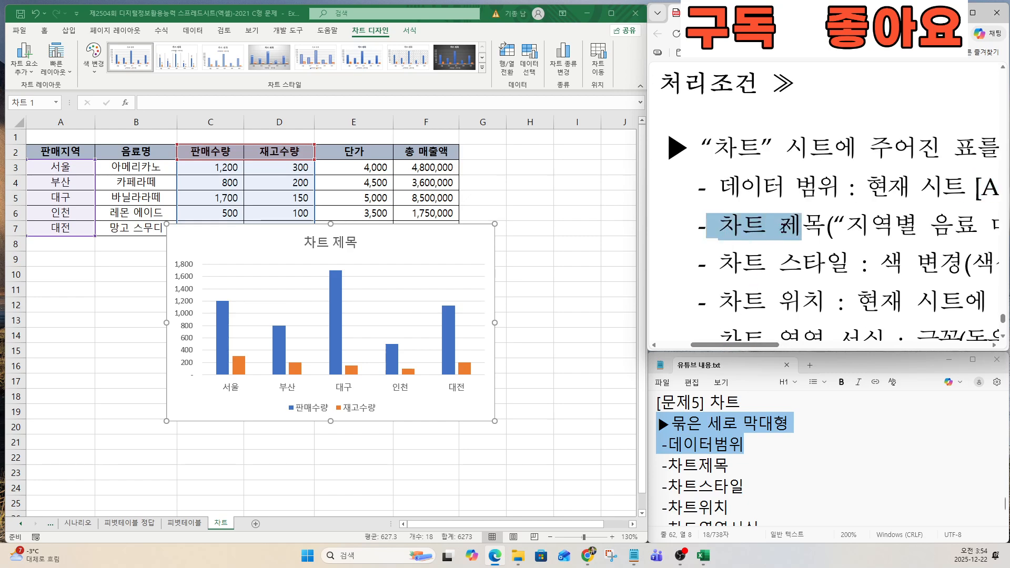
scroll(816, 242, "down", 1)
scroll(816, 242, "right", 3)
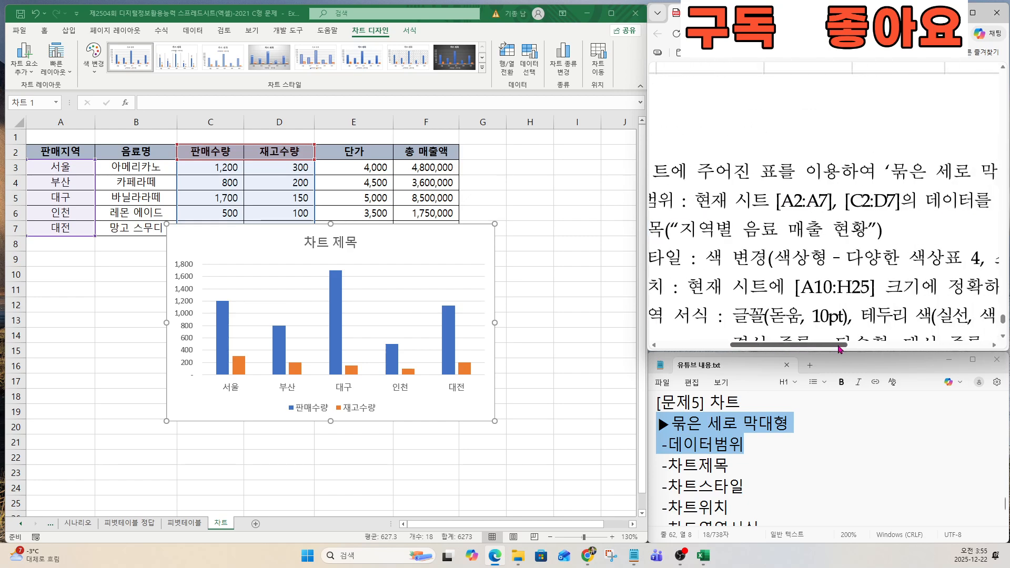
left_click_drag(692, 230, 879, 230)
left_click(311, 243)
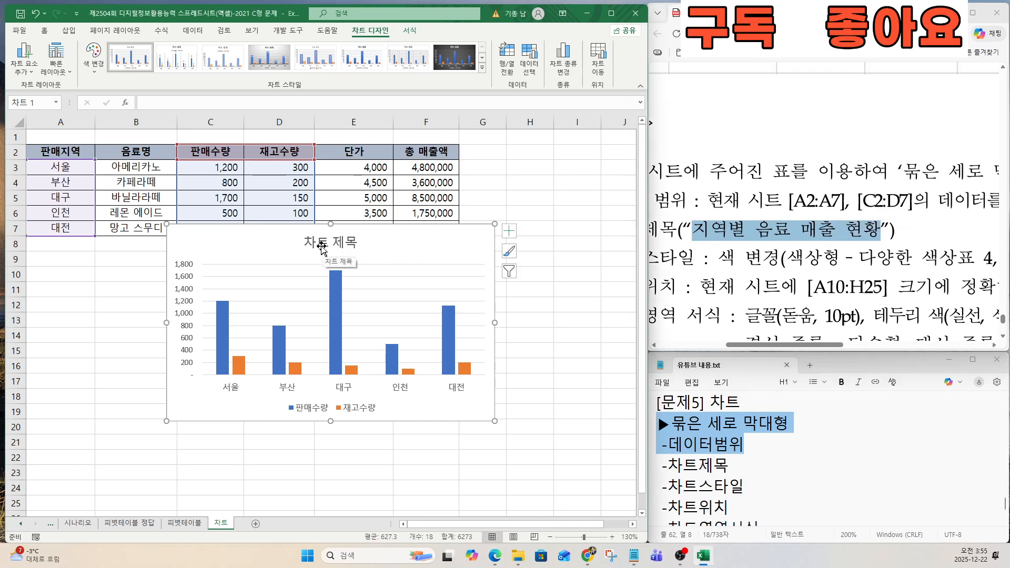
left_click(307, 240)
left_click_drag(307, 241, 357, 240)
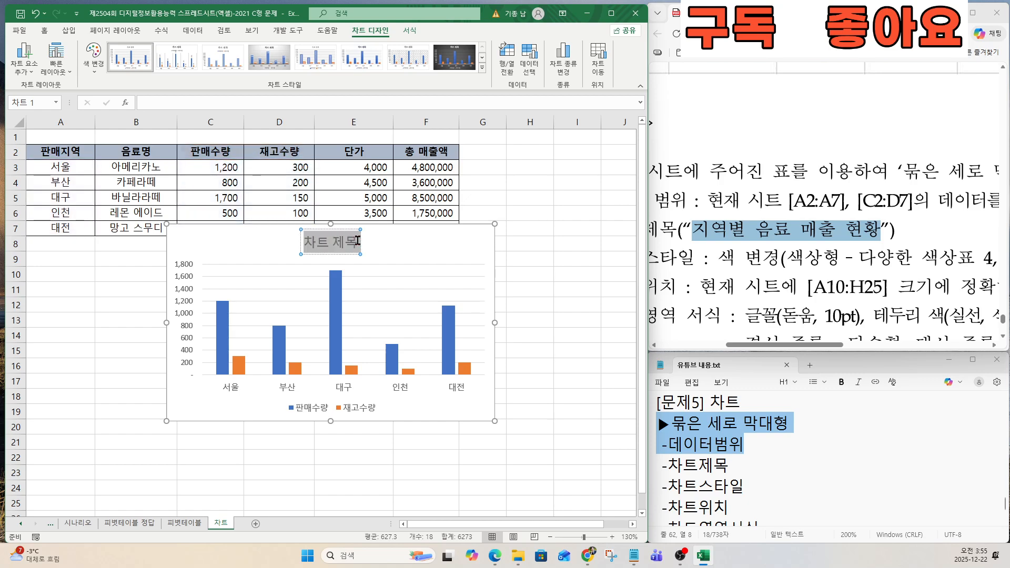
type("지역ㅂ려")
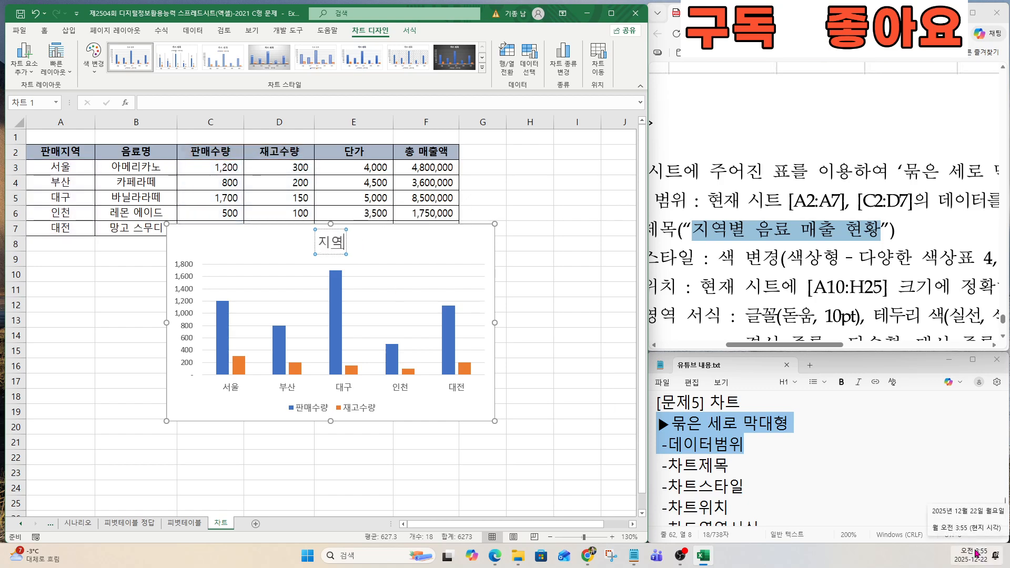
key("BackSpace")
key("BackSpace")
type("별 음")
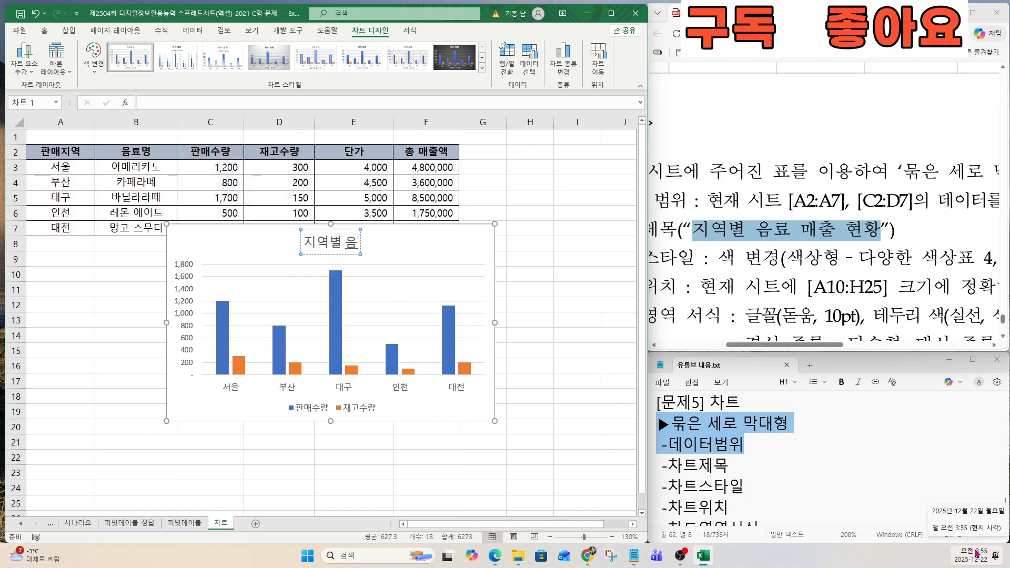
type("료 매출 현황")
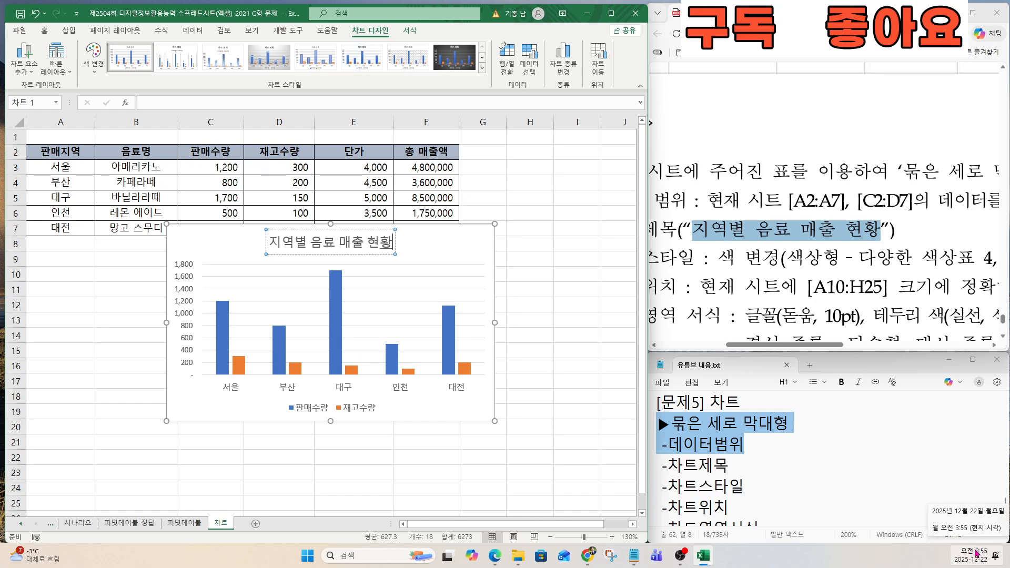
Examine the 차트 스타일 condition in the exam document for the required colour set and style.
left_click(791, 346)
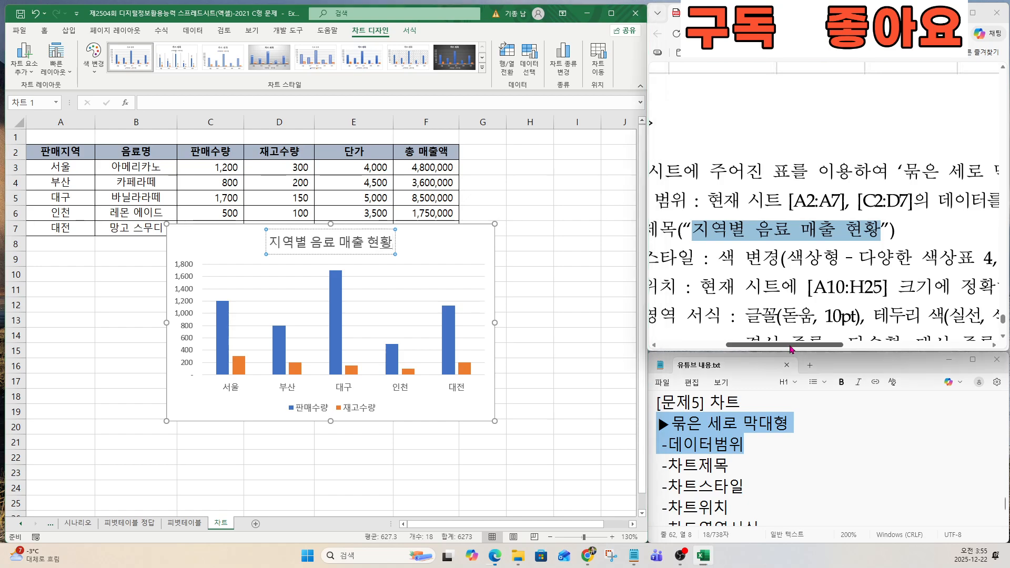
left_click_drag(791, 348, 762, 346)
left_click_drag(680, 258, 808, 257)
scroll(832, 278, "down", 2)
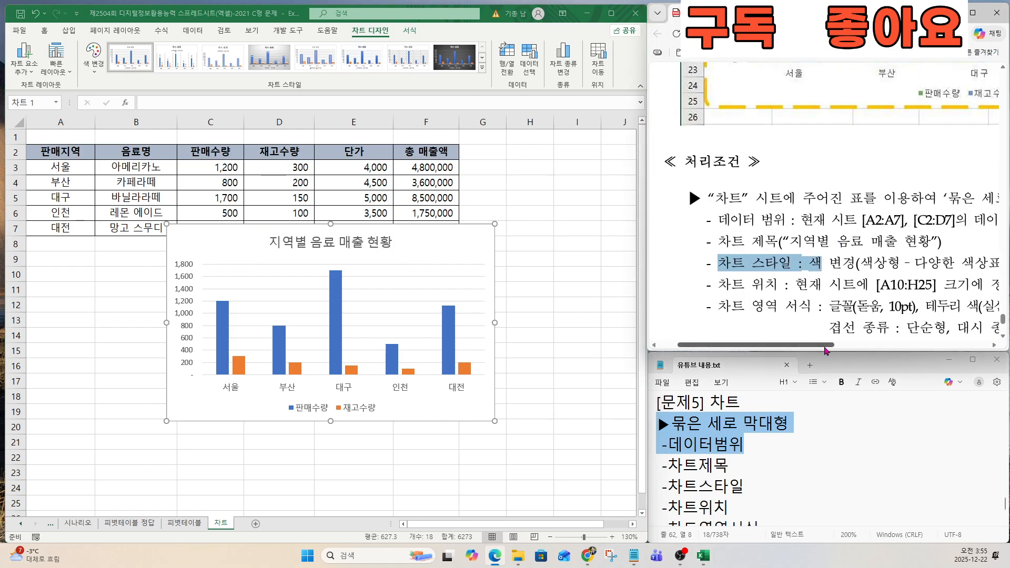
left_click_drag(826, 347, 880, 347)
left_click(707, 270)
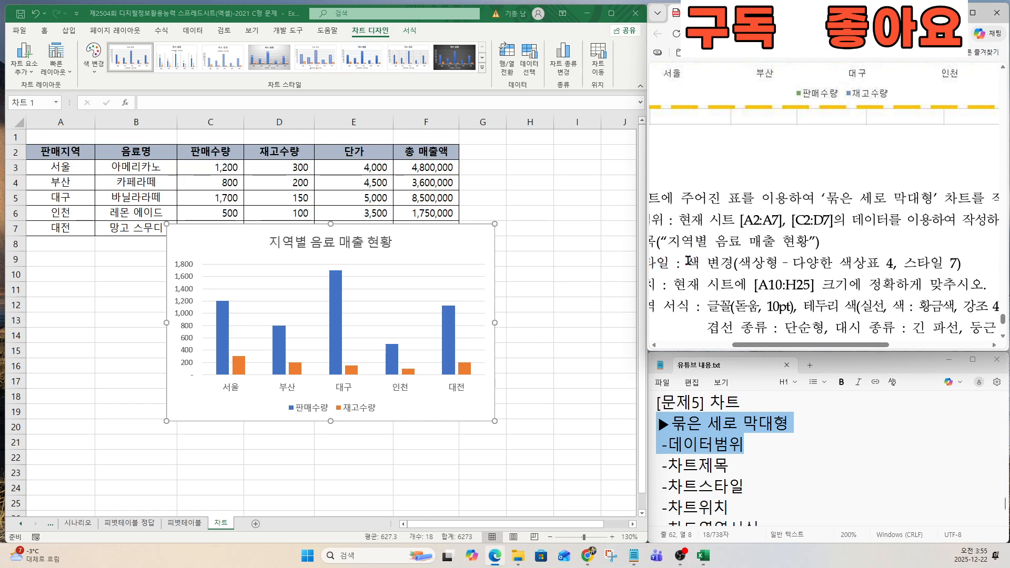
left_click_drag(688, 261, 699, 262)
left_click(750, 265)
left_click_drag(694, 262, 961, 263)
scroll(954, 281, "up", 1)
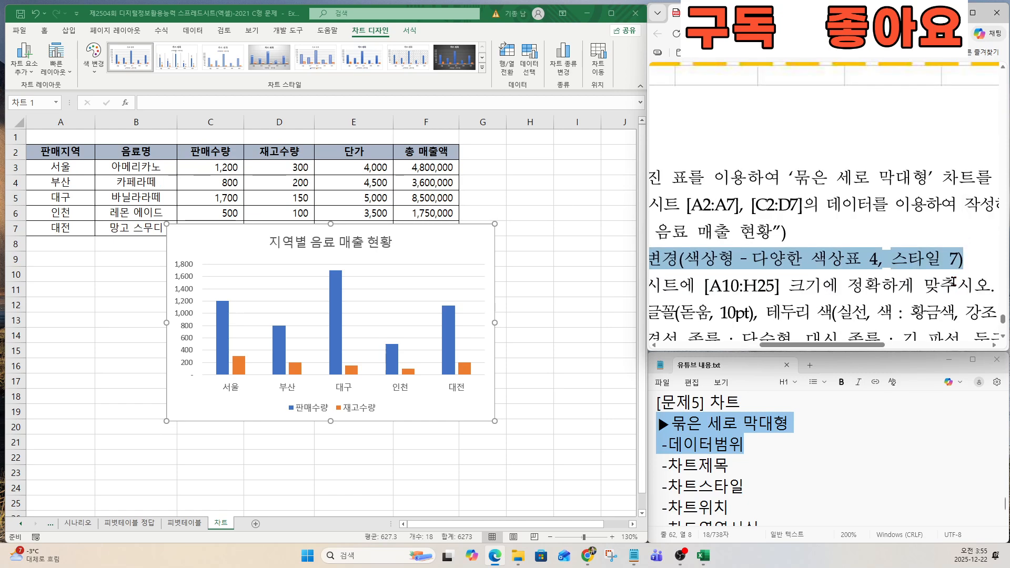
left_click_drag(875, 345, 864, 344)
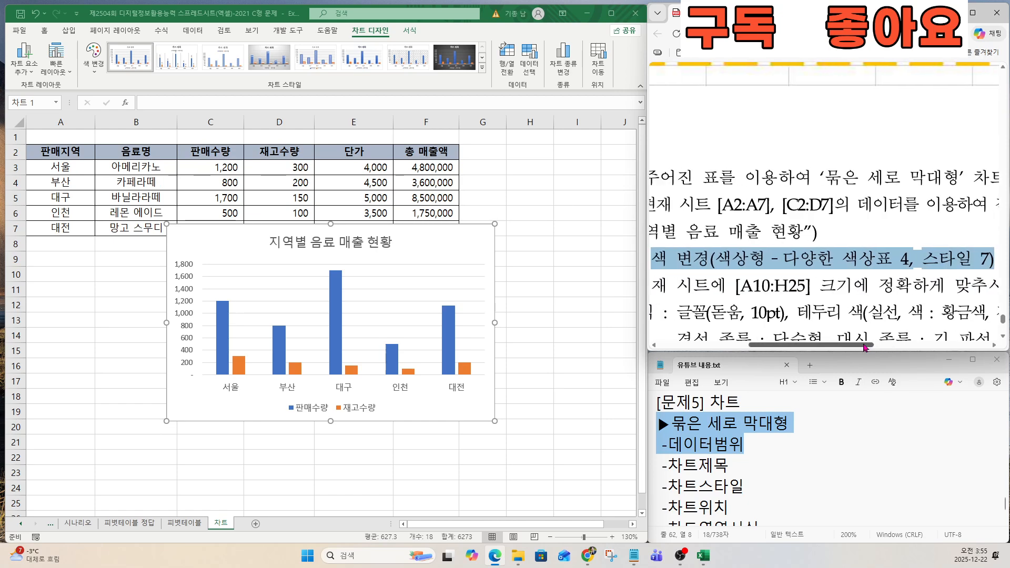
Change the chart colours to 다양한 색상표 4 and apply the chart style 스타일 7.
left_click(94, 68)
left_click(94, 68)
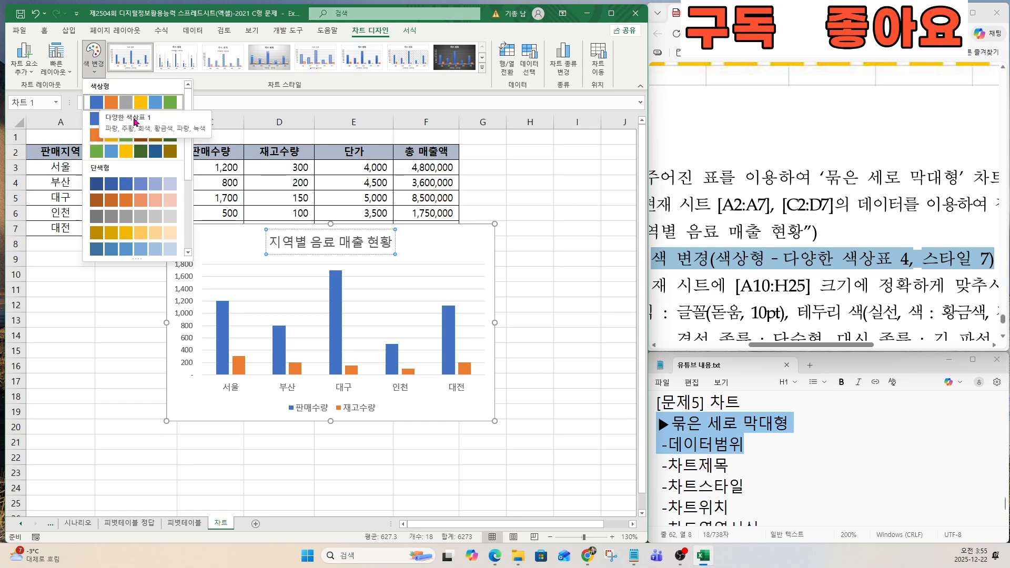
left_click(142, 153)
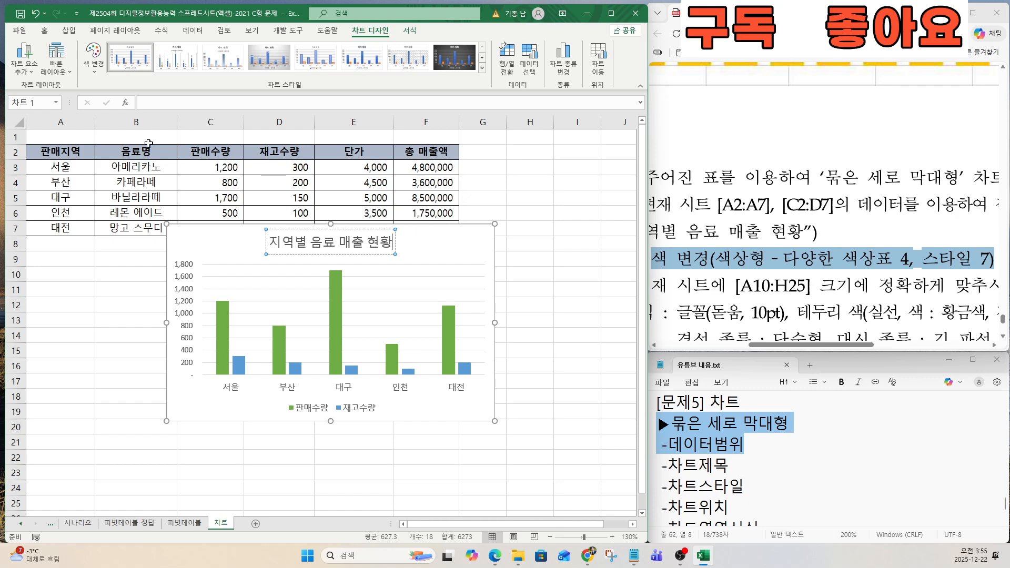
left_click(481, 67)
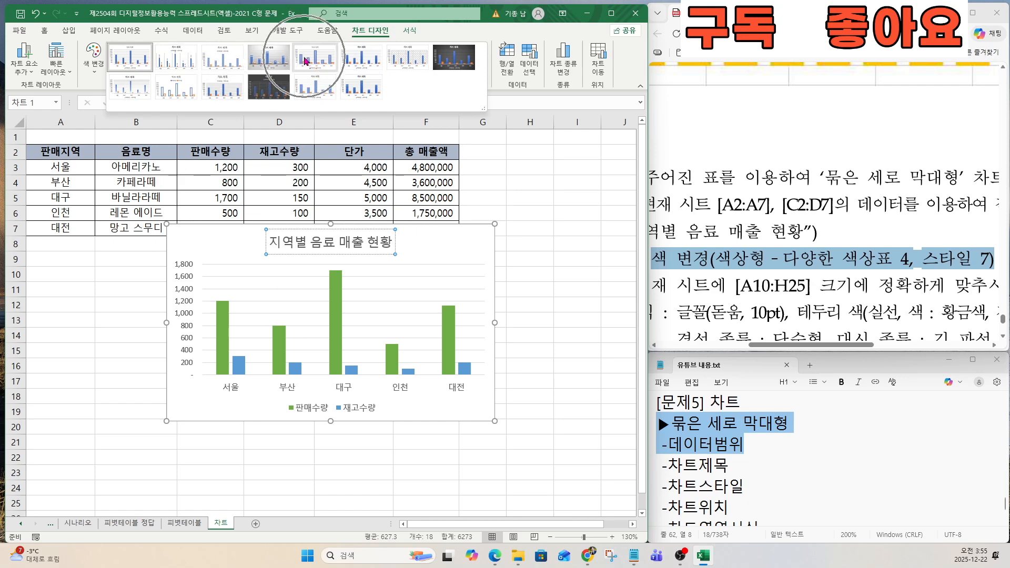
left_click(403, 57)
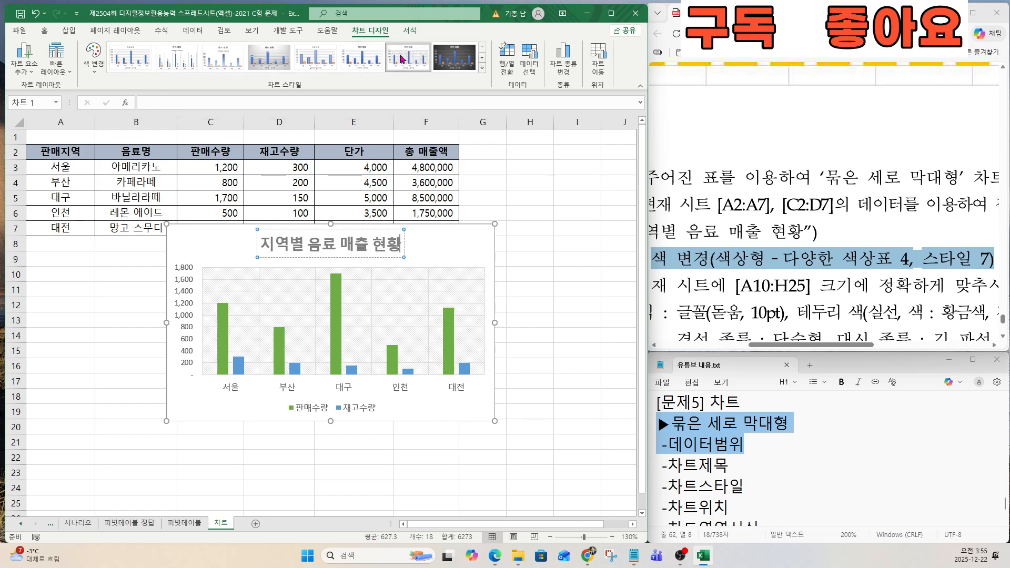
Examine the 차트 위치 condition in the exam document for the cell range the chart has to fill.
mouse_move(810, 346)
left_mouse_down()
mouse_move(761, 350)
mouse_move(797, 352)
left_mouse_up()
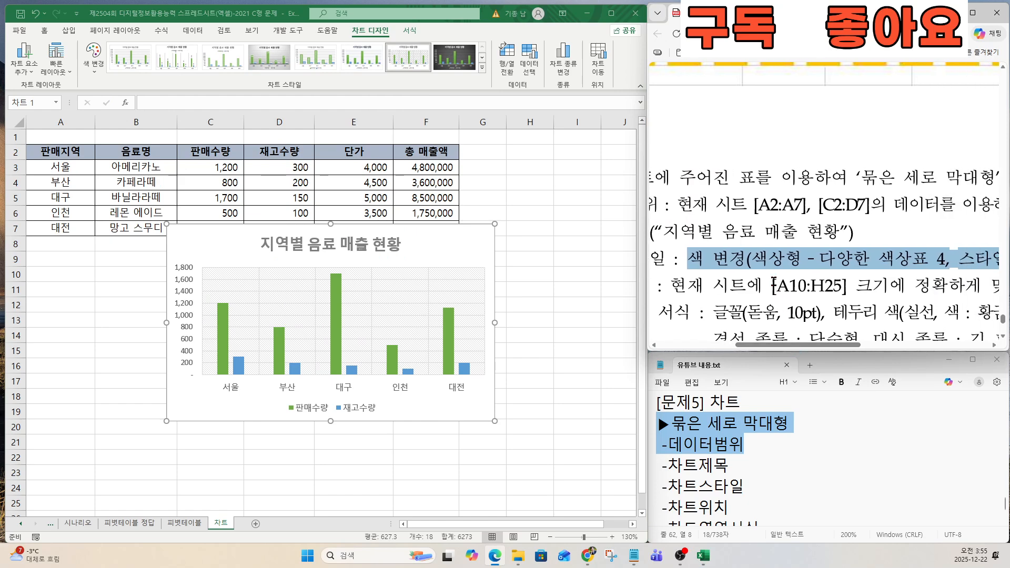
left_click_drag(773, 285, 843, 287)
left_click_drag(839, 349, 865, 347)
left_click_drag(889, 287, 695, 286)
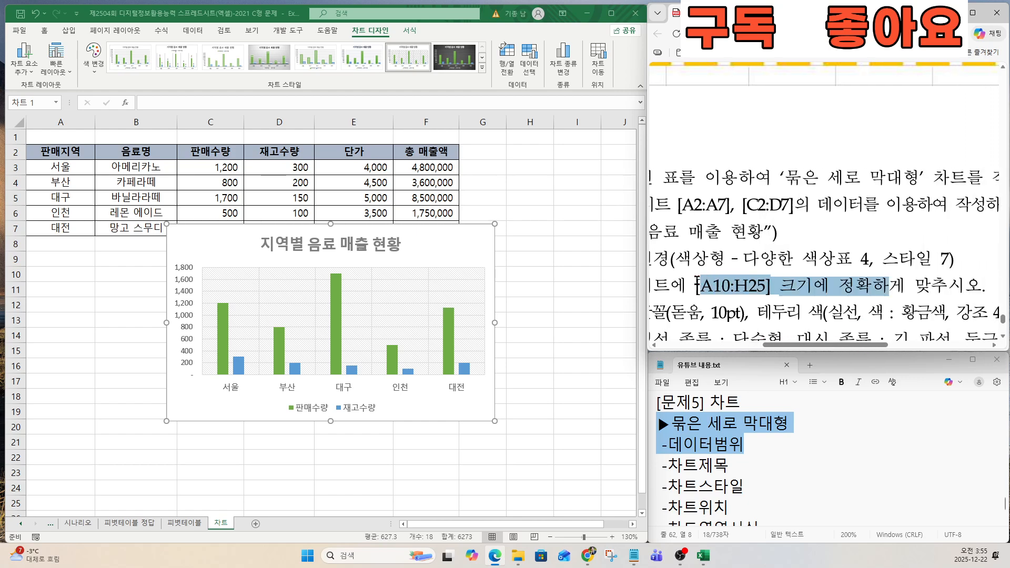
scroll(763, 307, "up", 3)
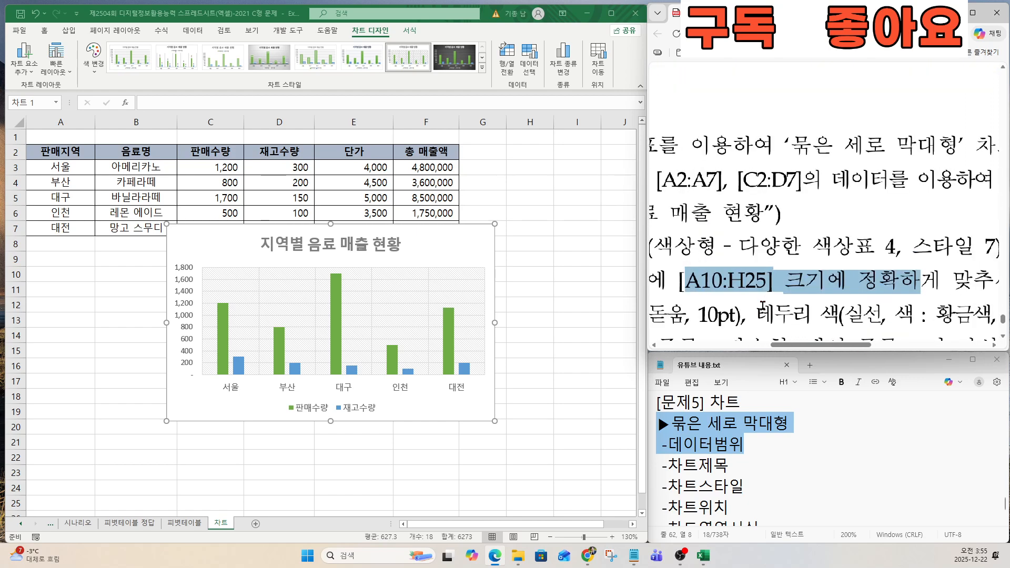
left_click(192, 242)
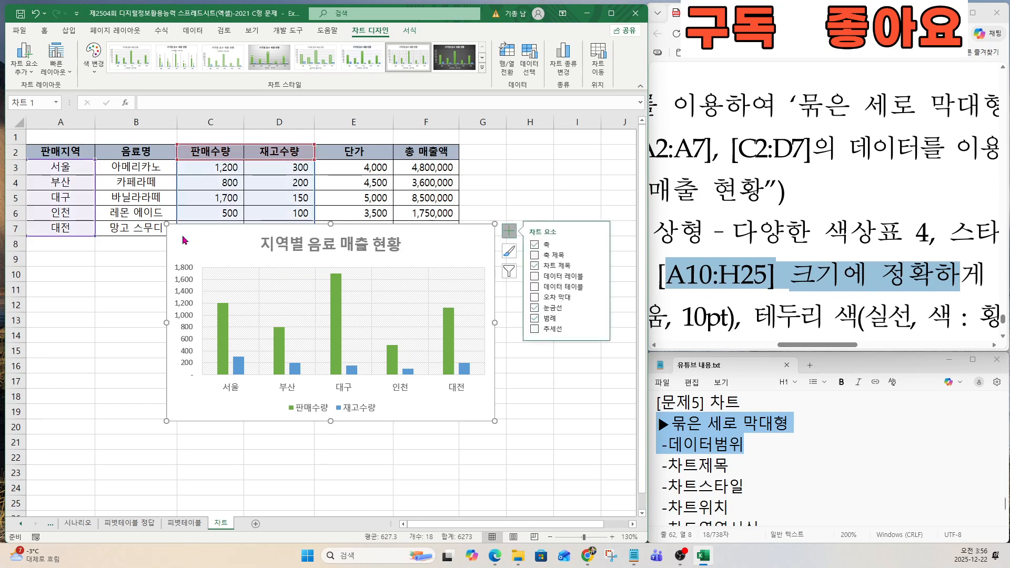
left_click_drag(178, 221, 143, 284)
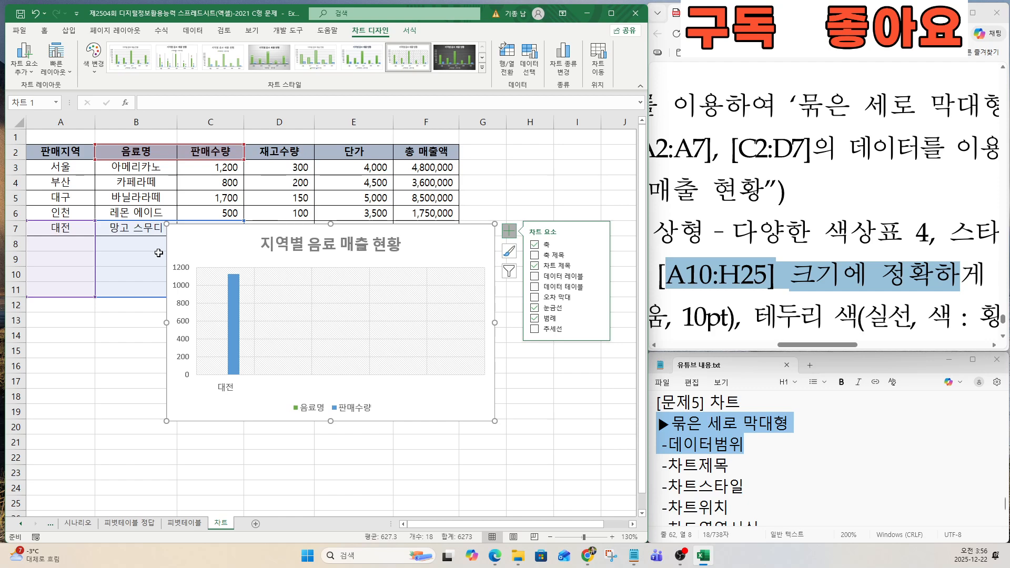
key("ctrl+z")
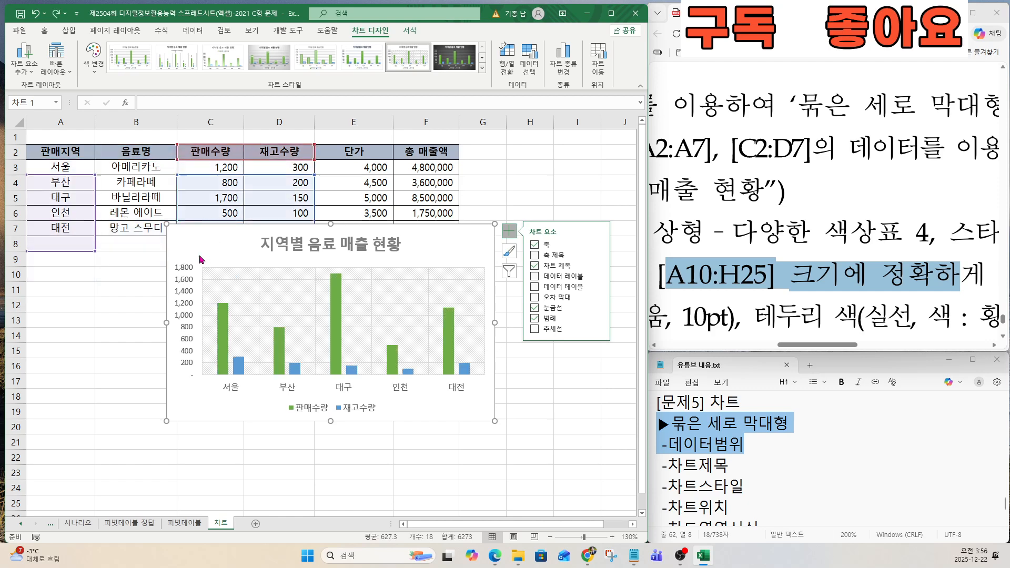
left_click(128, 213)
left_click(91, 331)
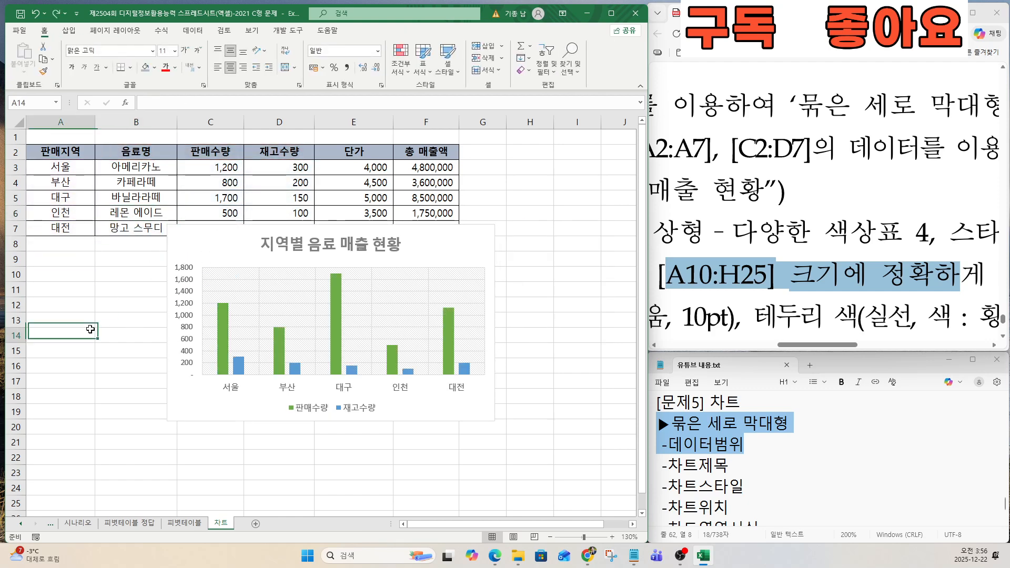
Move and resize the chart so that it fits the range A10:H25 exactly.
left_click(184, 254)
mouse_move(184, 254)
left_mouse_down()
mouse_move(119, 401)
mouse_move(71, 281)
left_mouse_up()
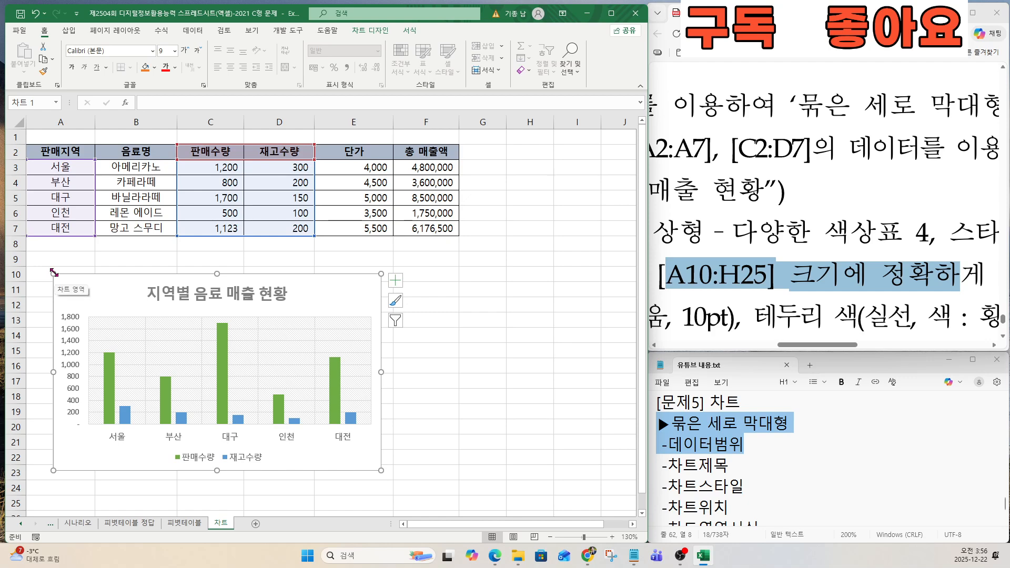
key("ctrl")
key("ctrl")
key("ctrl")
key("ctrl")
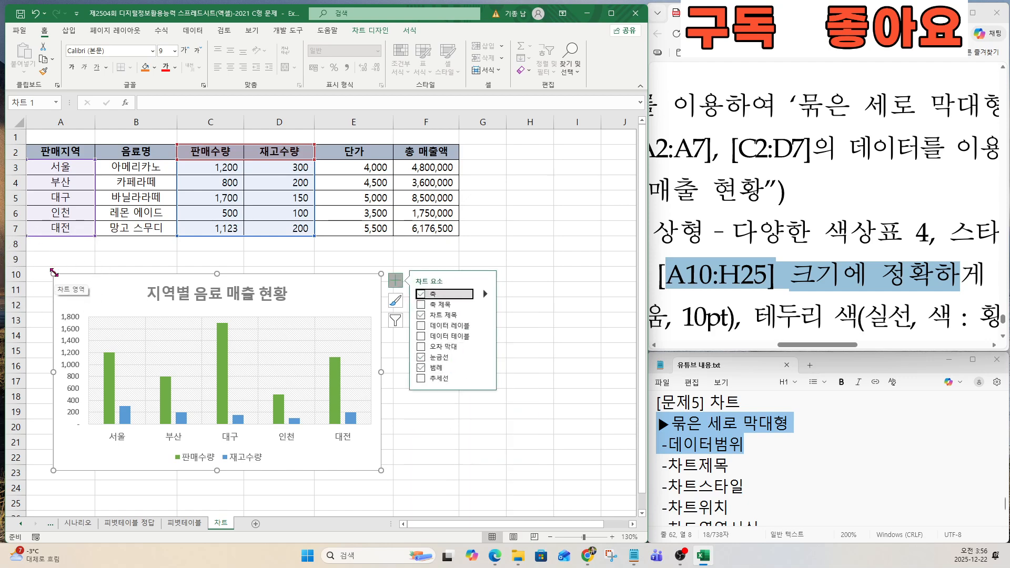
left_click_drag(54, 273, 26, 266)
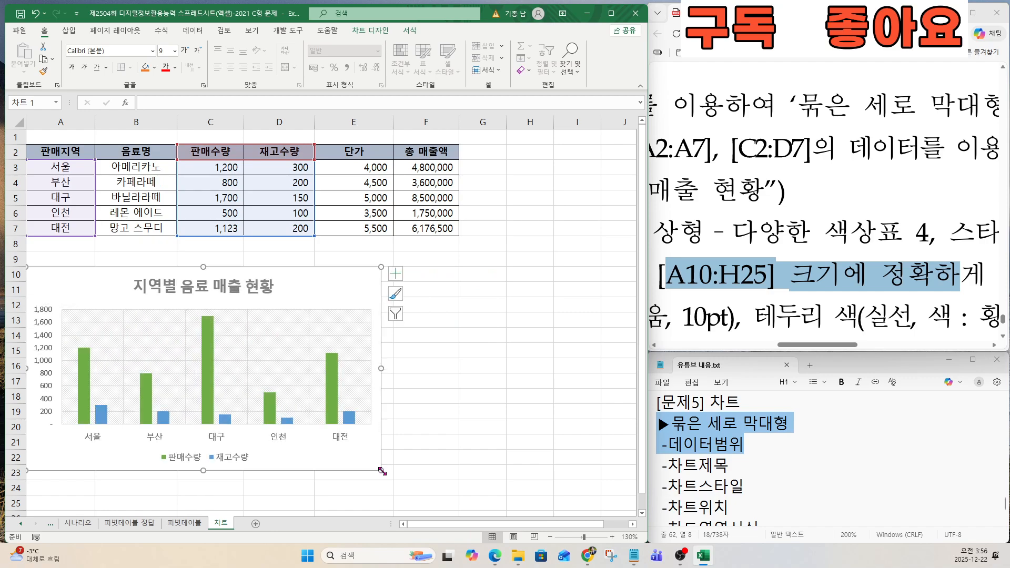
key("ctrl")
key("ctrl")
left_click_drag(382, 471, 543, 510)
scroll(402, 374, "down", 2)
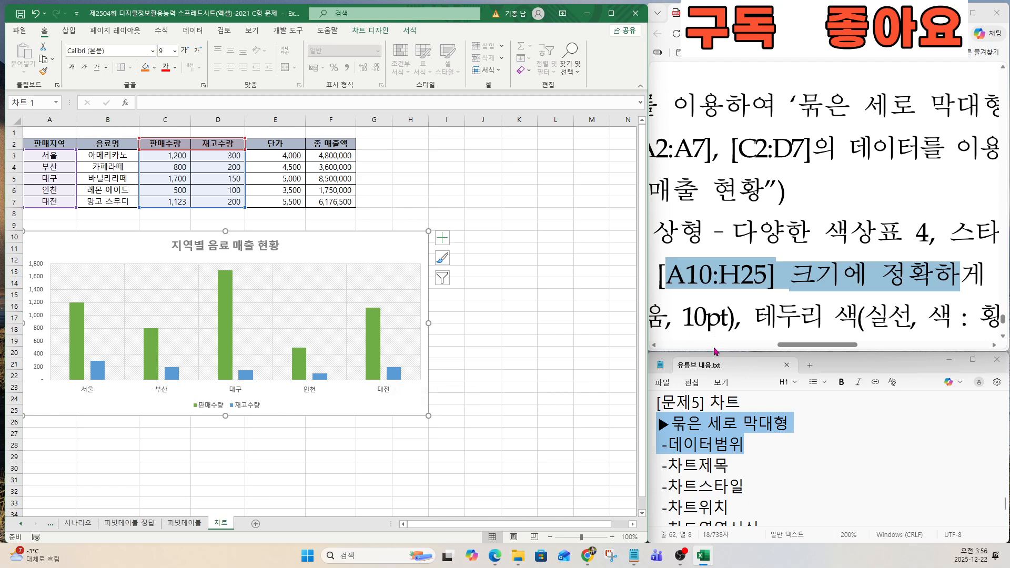
Open the 차트 영역 서식 options for the chart area.
scroll(752, 305, "down", 1, "ctrl")
scroll(756, 300, "down", 1)
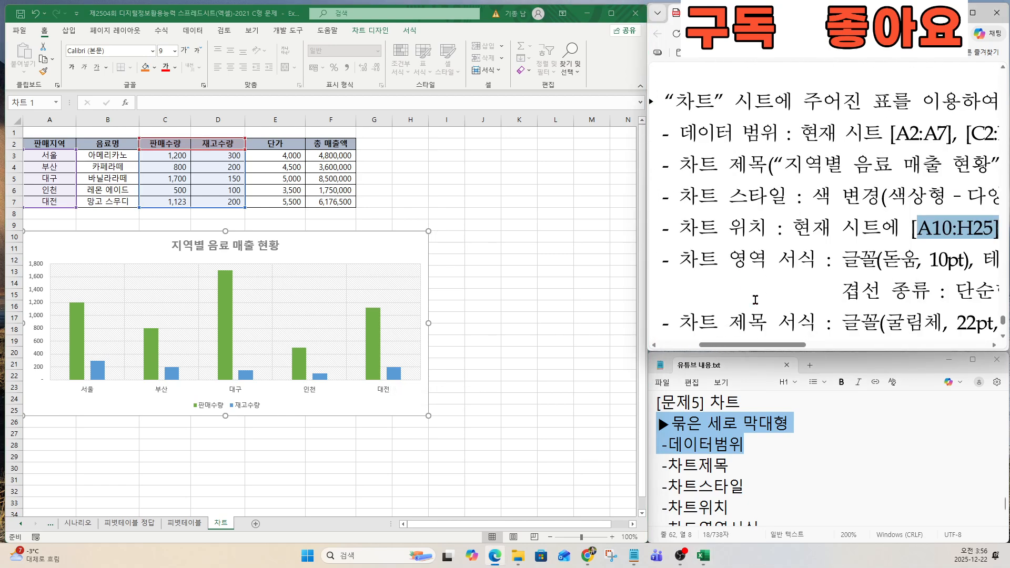
scroll(756, 300, "down", 1, "ctrl")
left_click(370, 244)
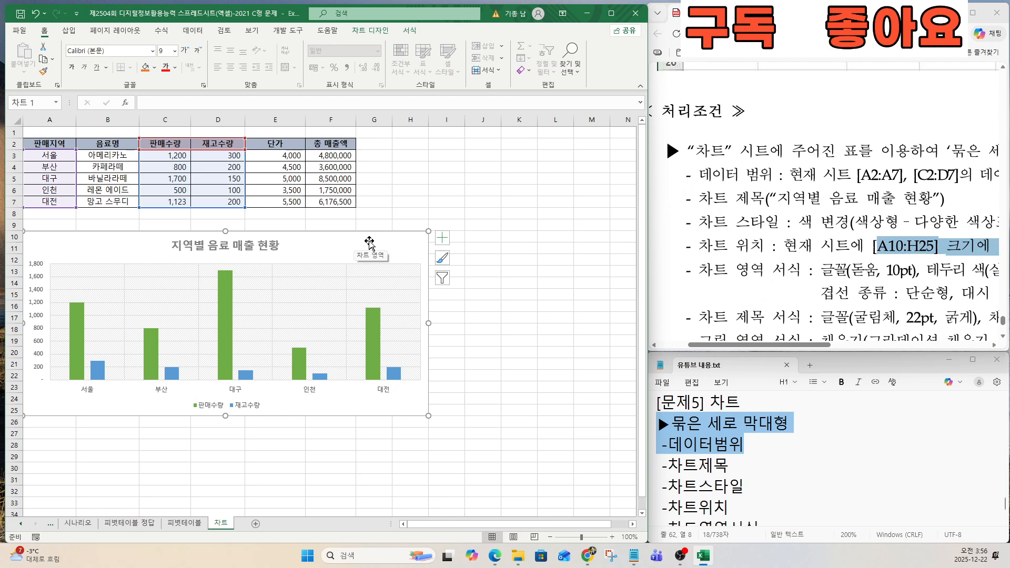
right_click(371, 242)
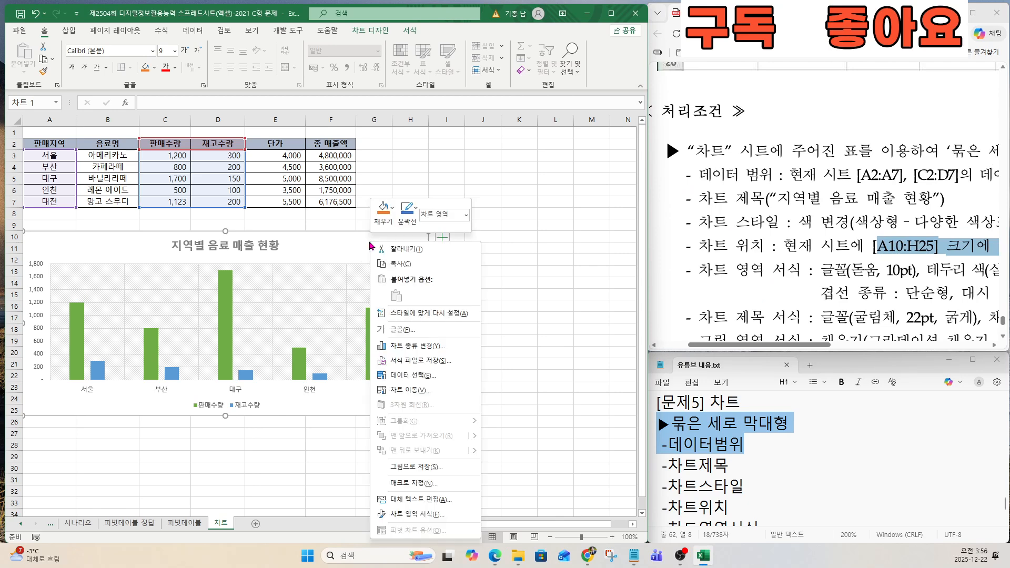
left_click(428, 514)
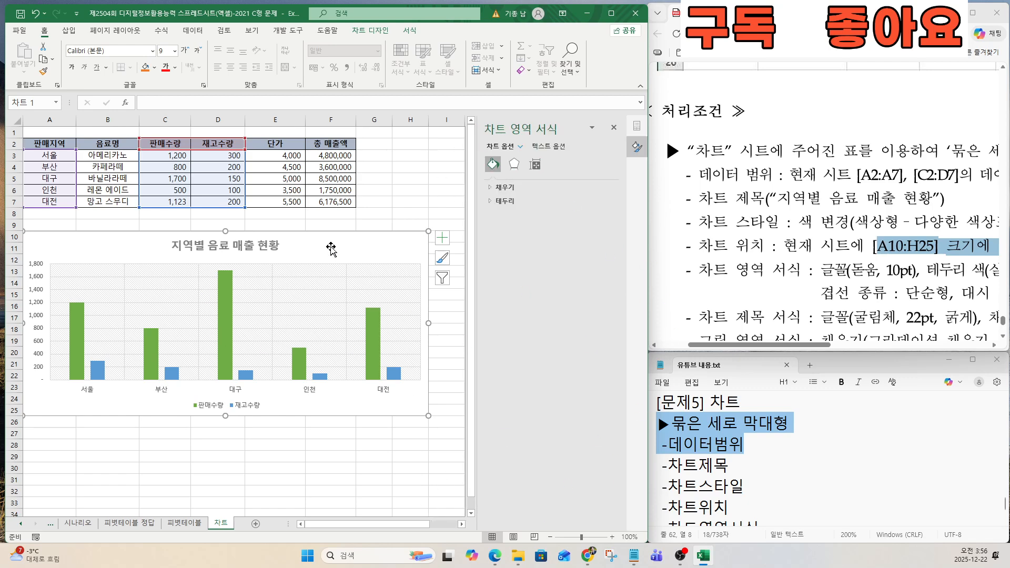
Set the chart area's font to 돋움 at 10 pt, following the 차트 영역 서식 condition.
left_click_drag(692, 270, 918, 270)
scroll(908, 300, "up", 3)
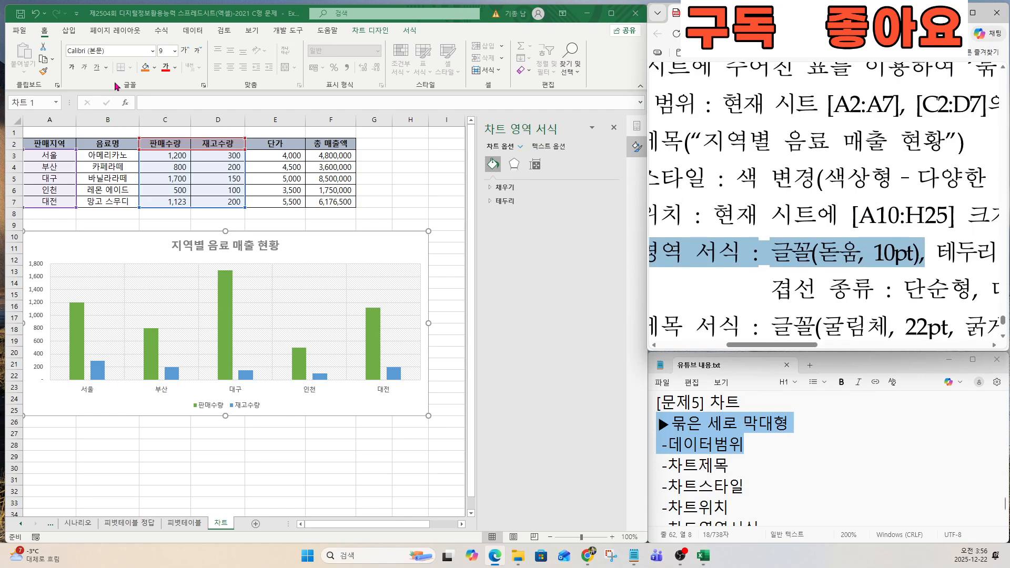
left_click(105, 51)
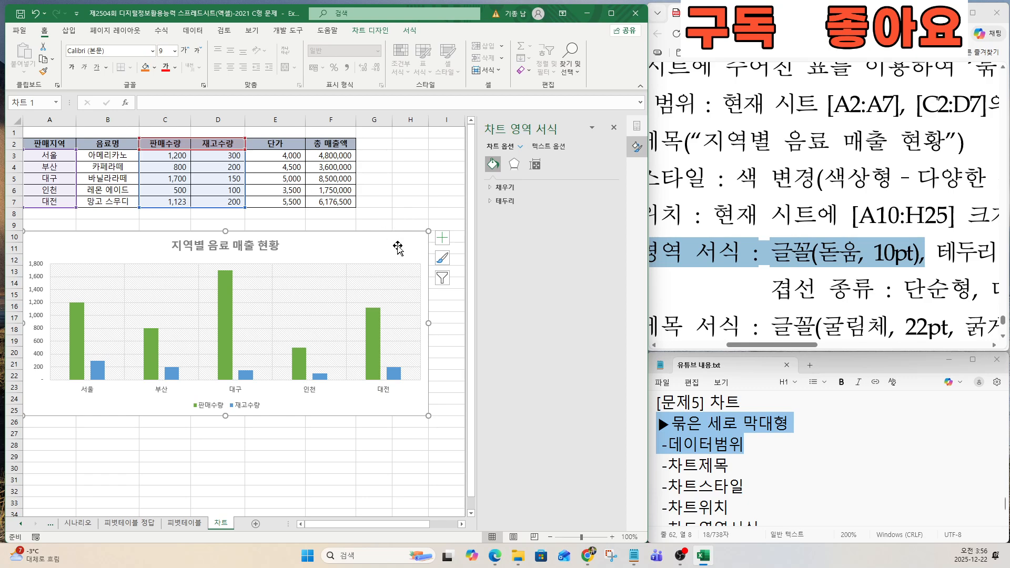
left_click(105, 51)
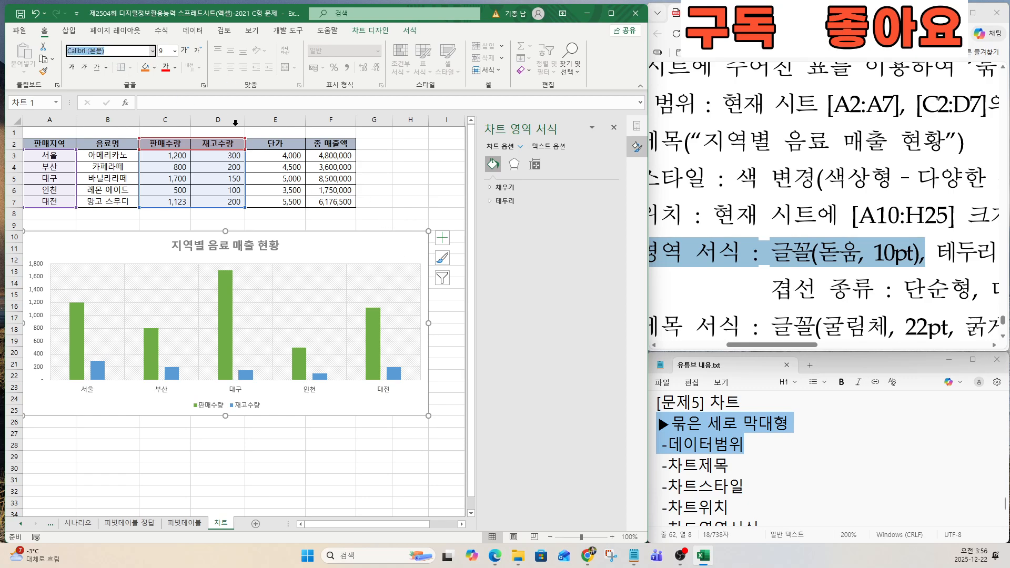
type("ㄷ")
type("돋움")
key("Return")
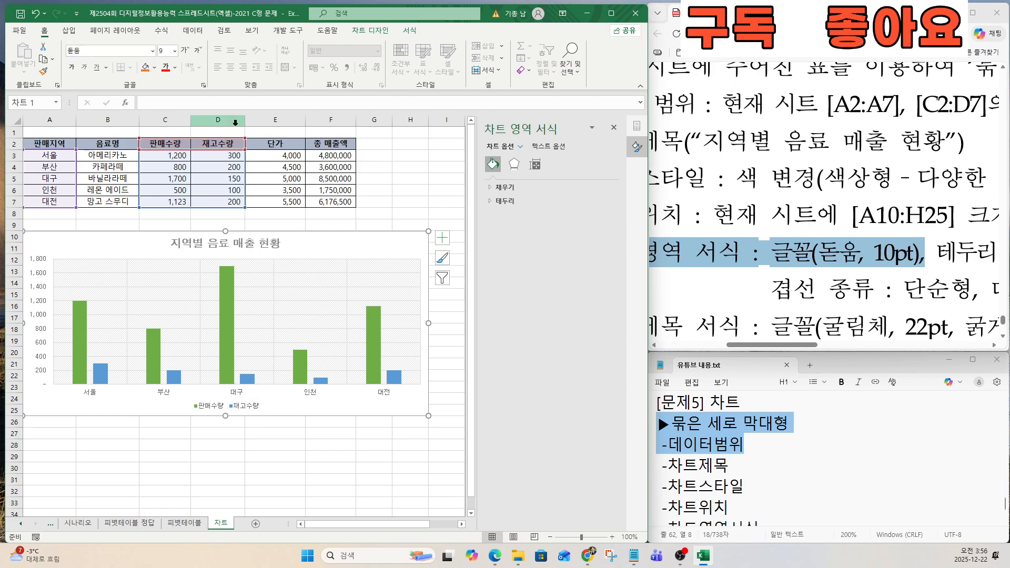
left_click(165, 49)
type("1")
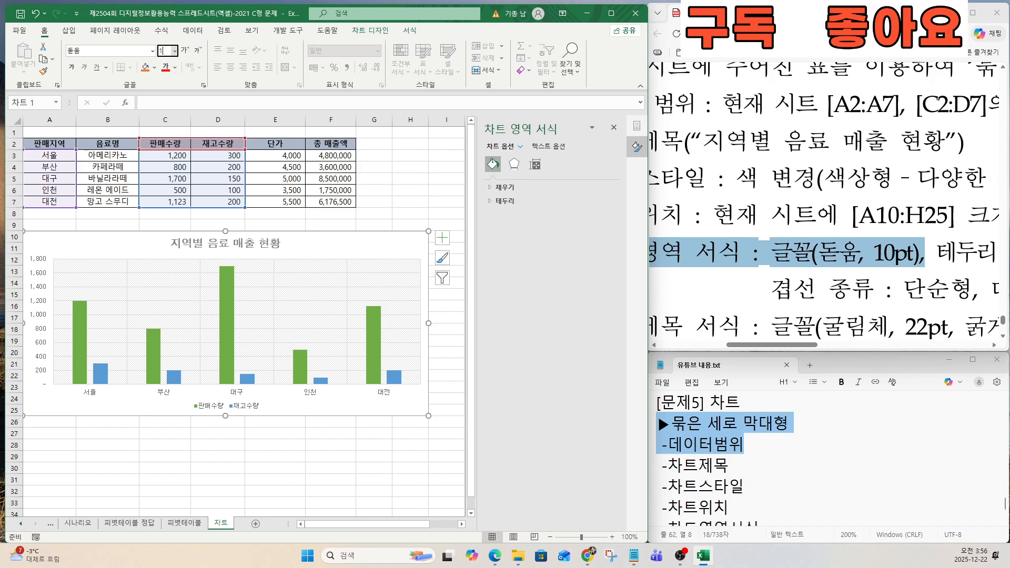
type("0")
key("Return")
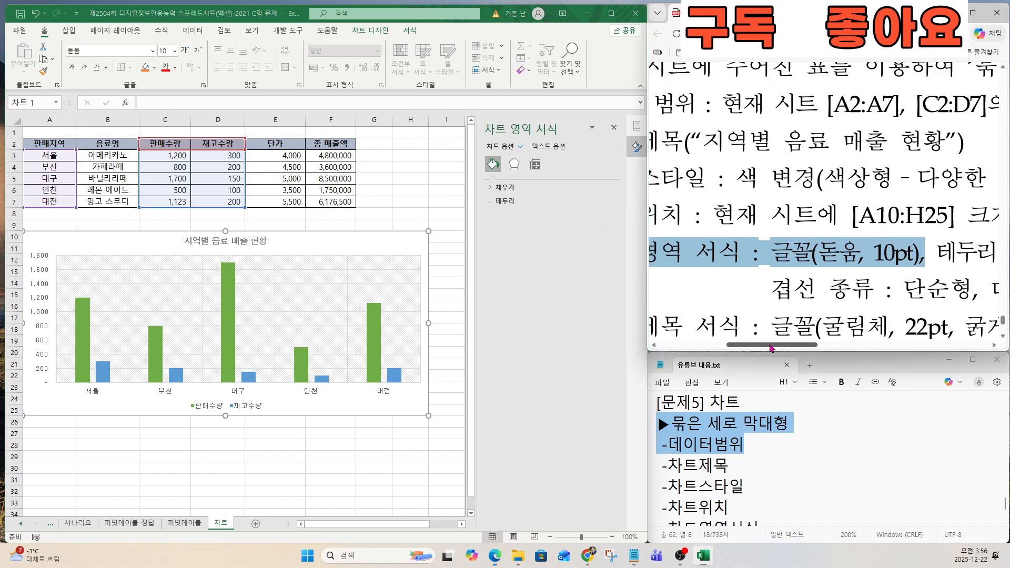
Give the chart area a solid-line border (실선) in the colour 황금색, 강조 4.
left_click_drag(772, 345, 845, 346)
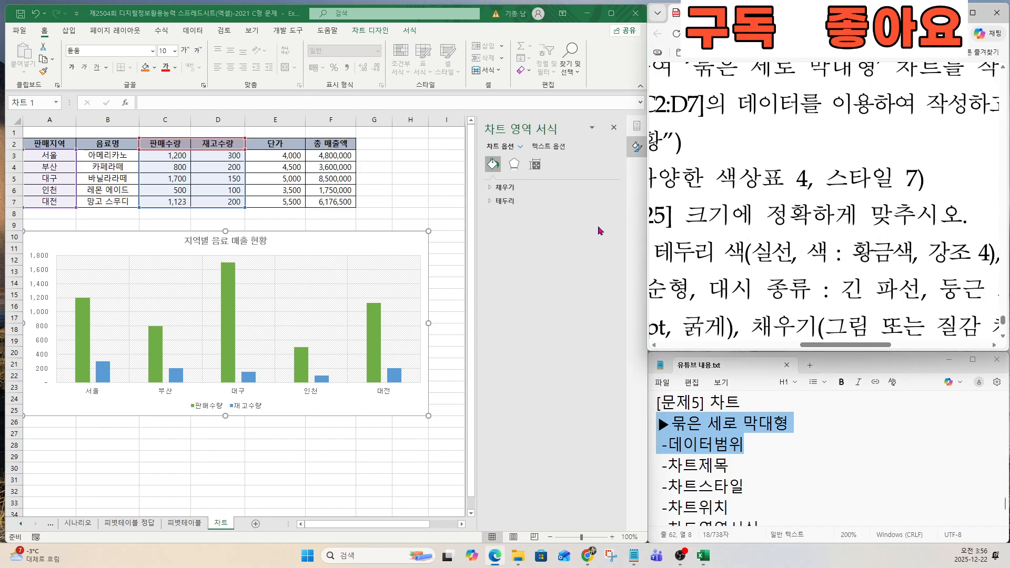
left_click(506, 201)
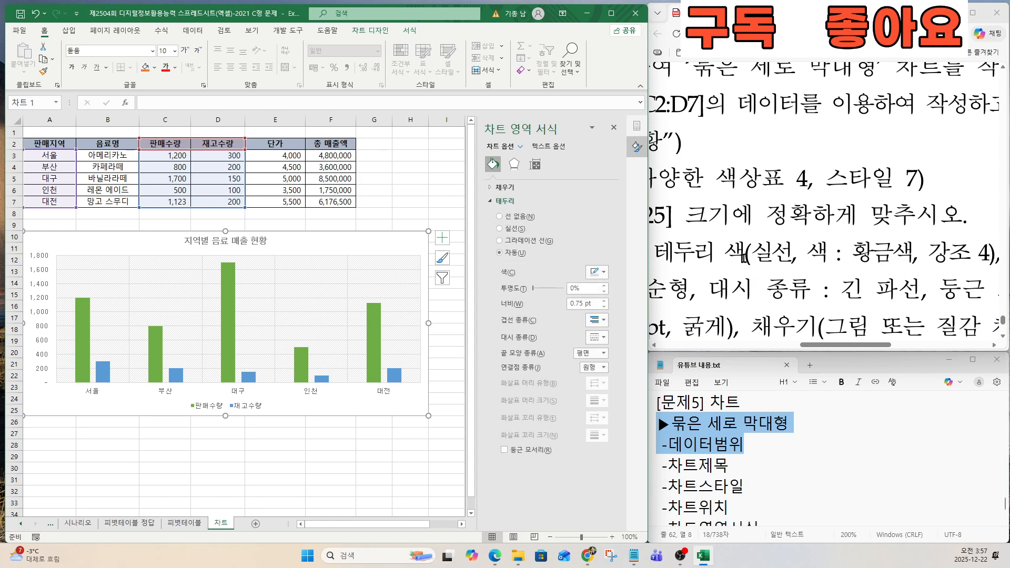
left_click_drag(743, 256, 997, 254)
left_click(510, 230)
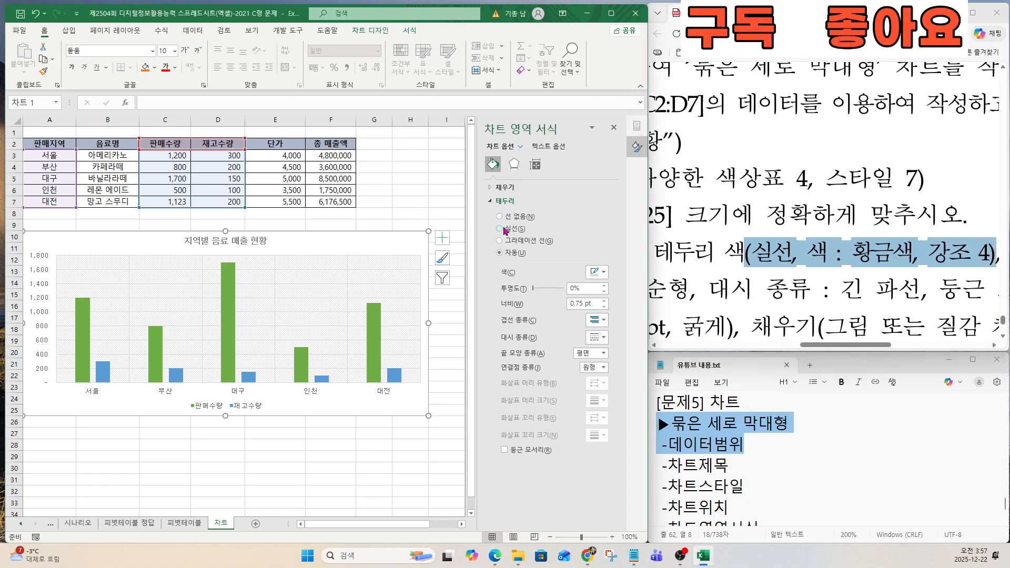
left_click(597, 274)
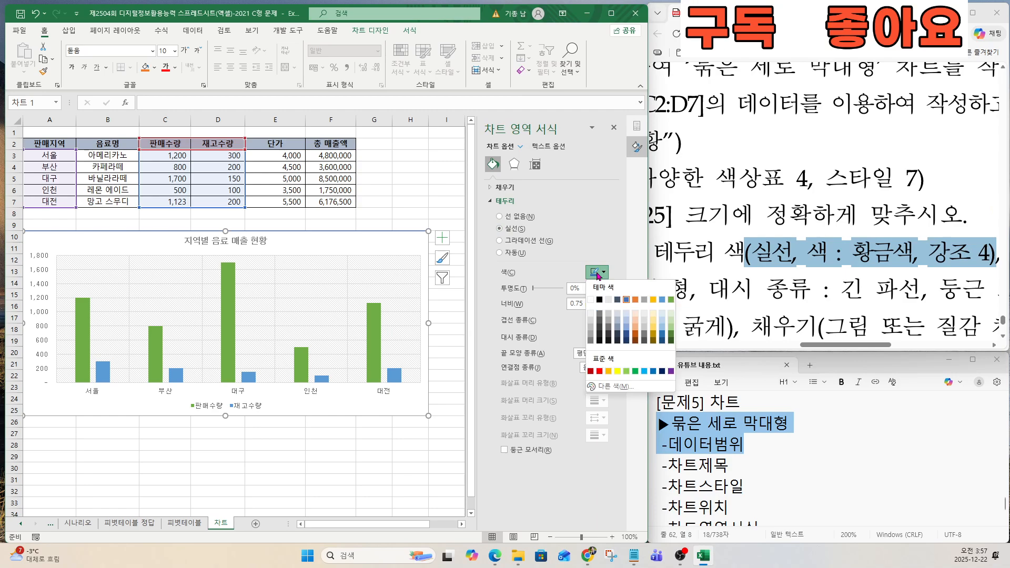
left_click(653, 300)
Set the chart area's border width to 3.75 pt, as the 테두리 스타일 condition requires.
left_click_drag(862, 346, 945, 346)
left_click_drag(678, 253, 942, 254)
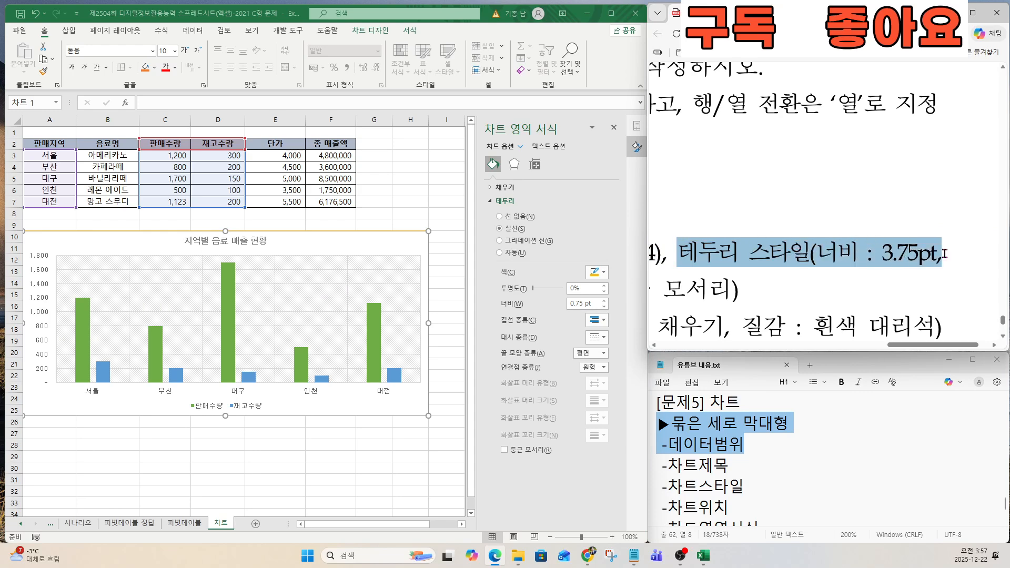
left_click(590, 304)
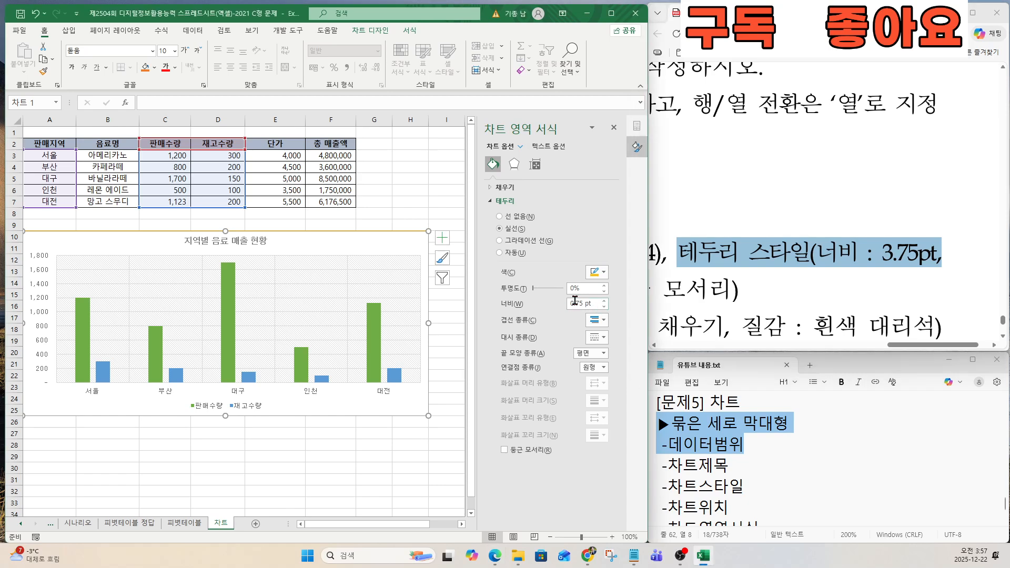
left_click_drag(591, 304, 540, 304)
type("3.75")
key("Return")
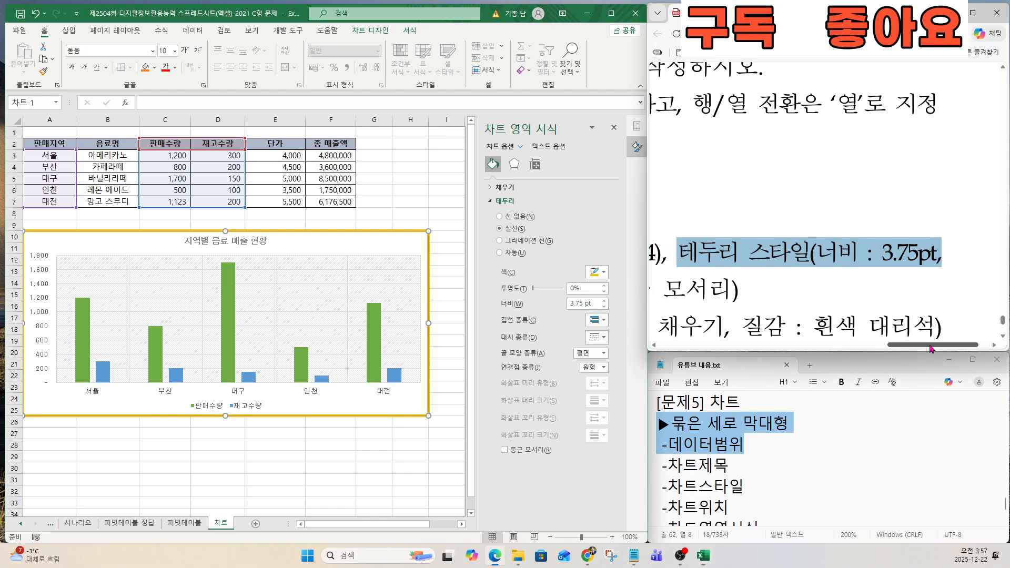
Set the chart area border's compound type (겹선 종류) to 단순형 and its dash type (대시 종류) to 긴 파선.
left_click_drag(933, 354, 833, 353)
scroll(833, 353, "down", 1)
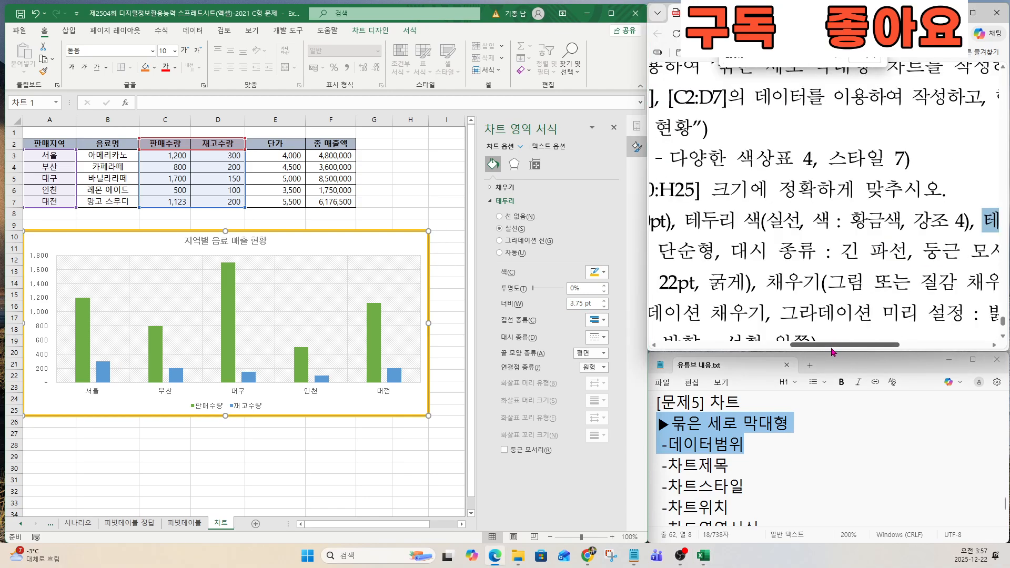
scroll(837, 348, "down", 2)
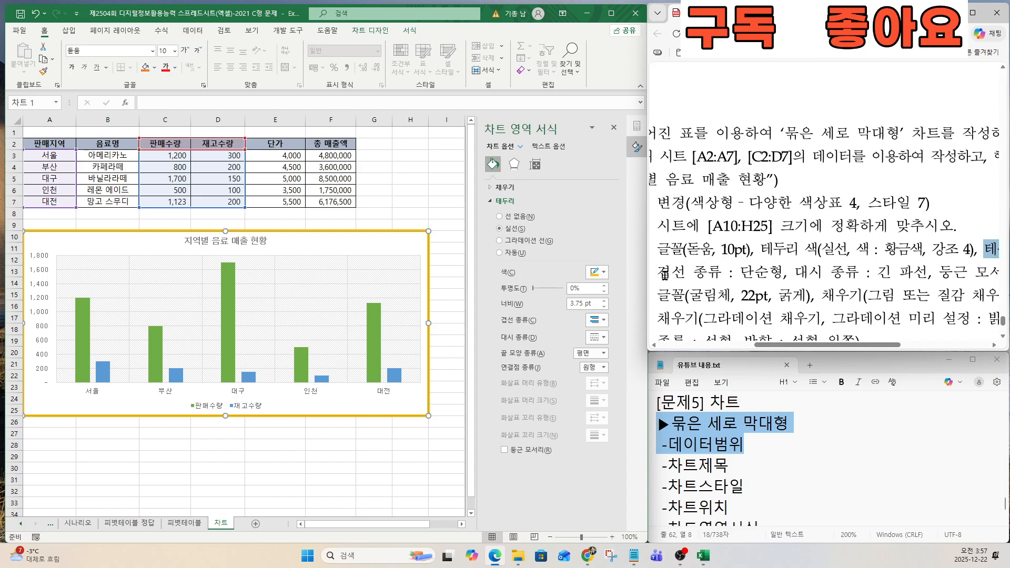
left_click_drag(663, 272, 998, 272)
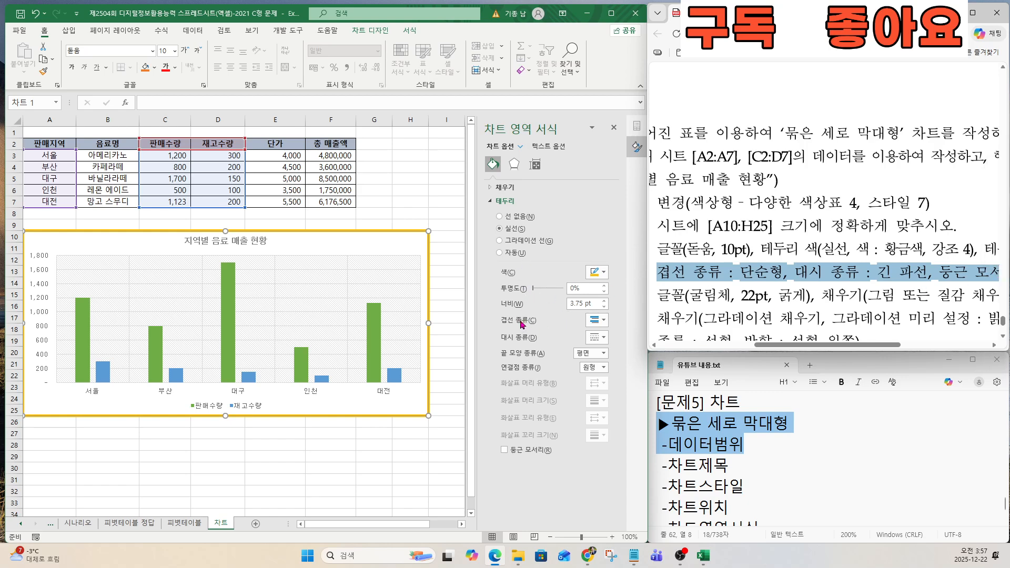
left_click(598, 320)
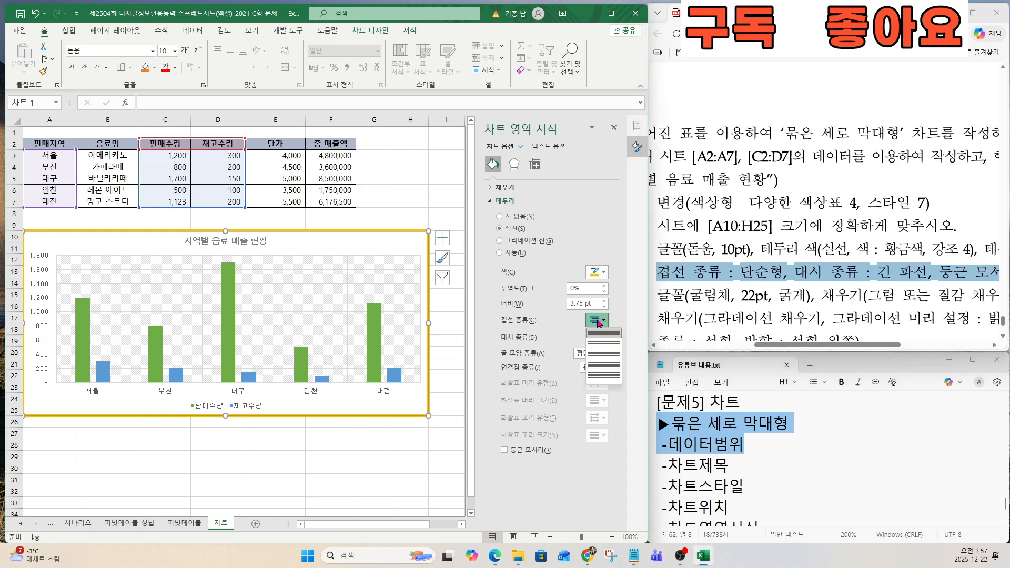
left_click(601, 335)
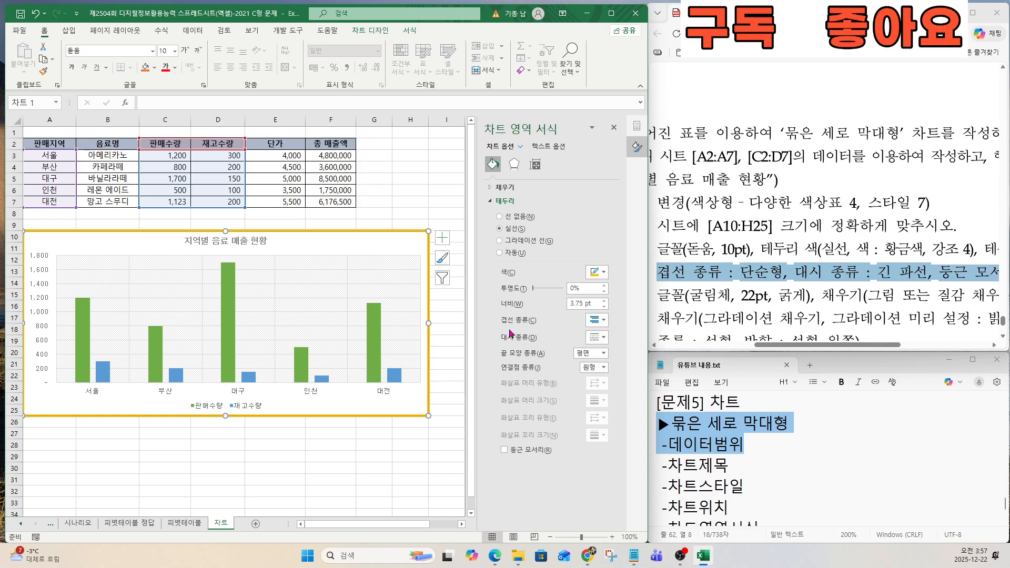
left_click(598, 339)
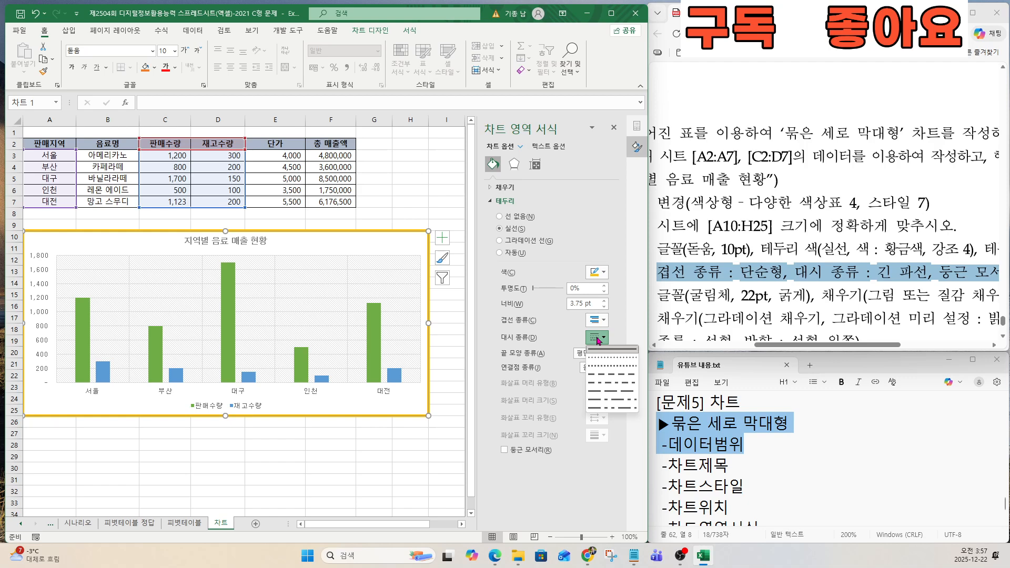
left_click(595, 395)
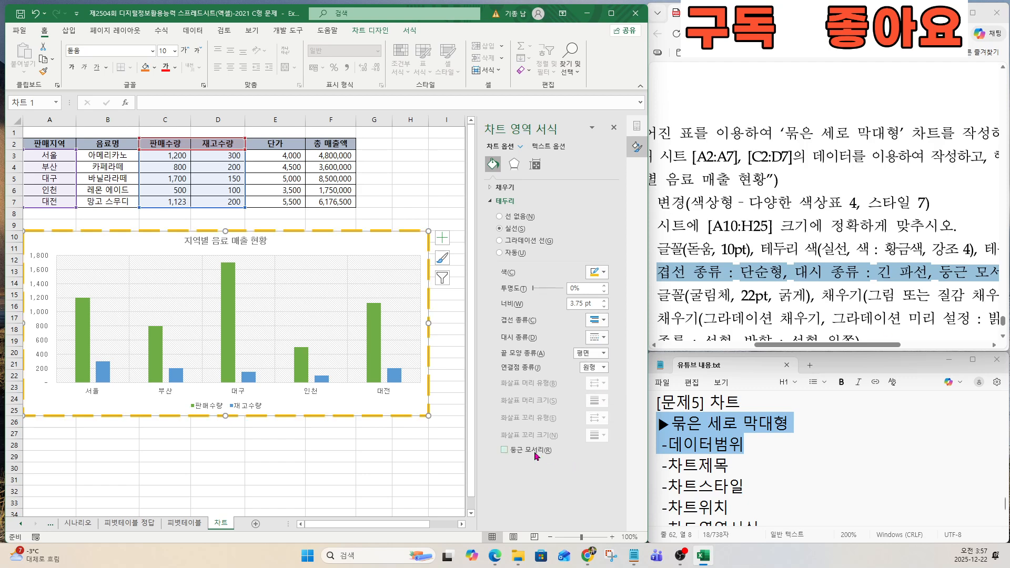
Give the chart area's border rounded corners (둥근 모서리) and keep the chart selected.
key("ctrl")
key("ctrl")
key("ctrl")
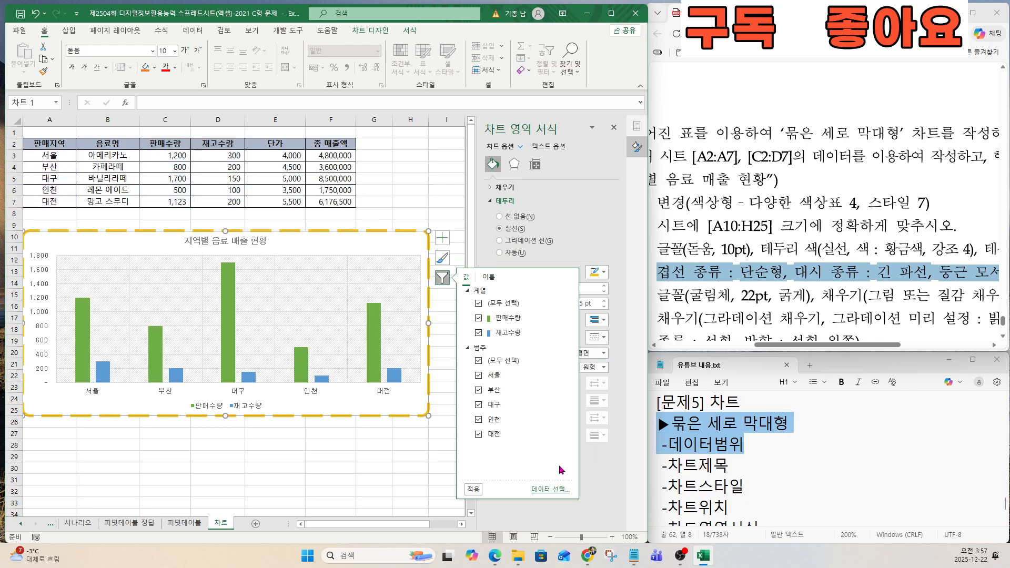
key("Escape")
key("Escape")
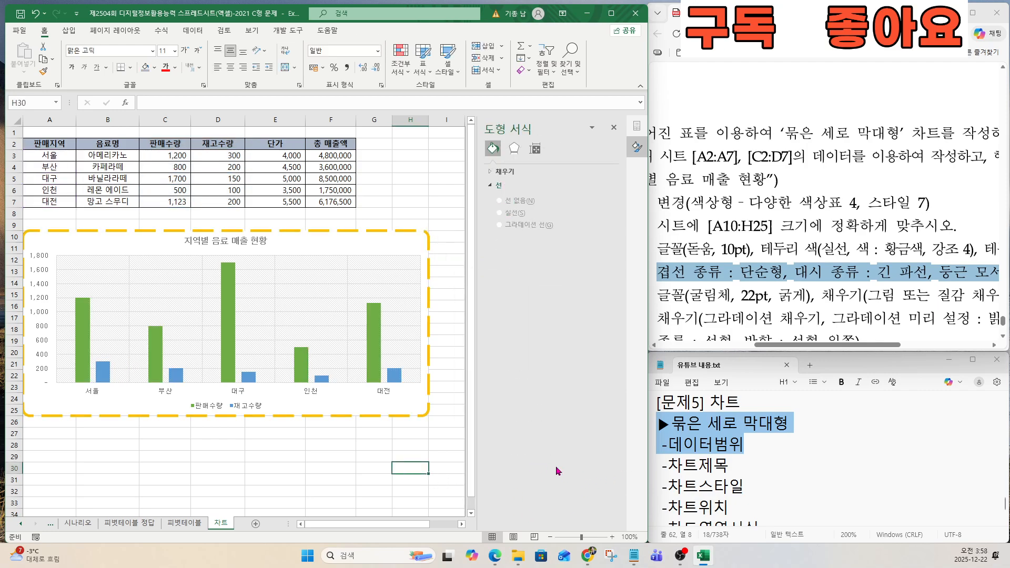
left_click(387, 346)
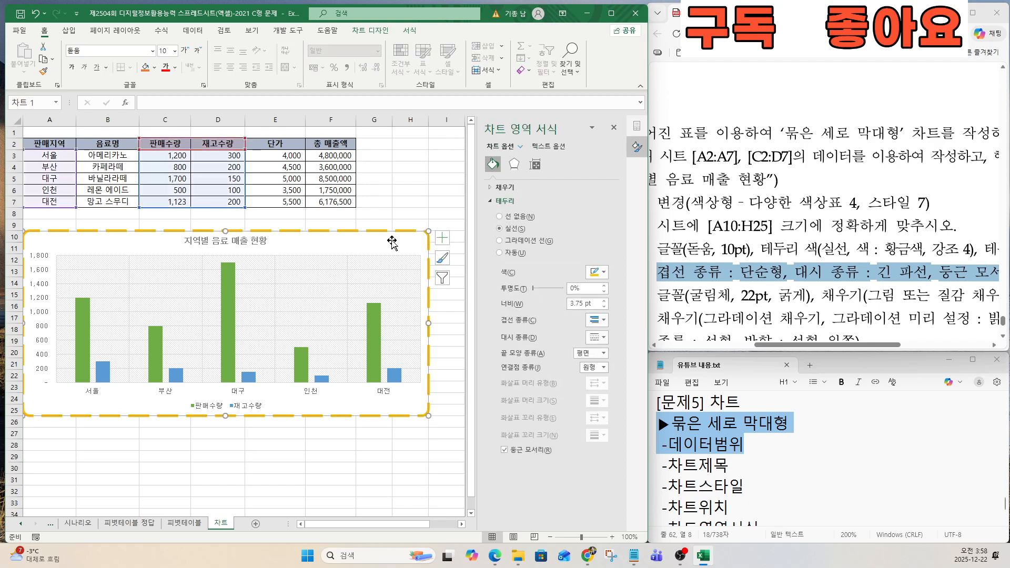
Set the chart title's font to 굴림체, following the 차트 제목 서식 condition.
left_click_drag(784, 352, 729, 353)
left_click_drag(668, 296, 774, 296)
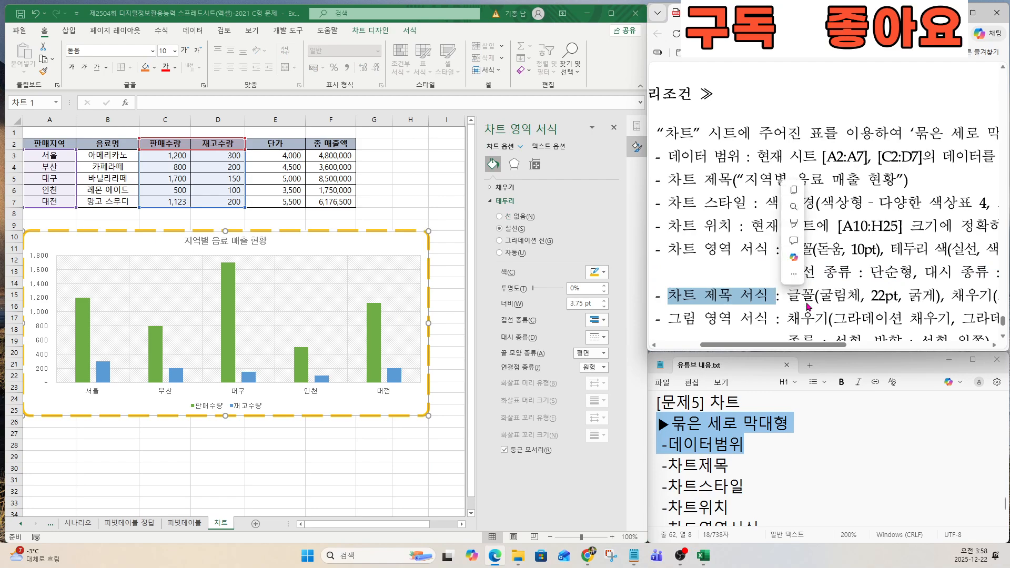
scroll(808, 317, "down", 3)
left_click_drag(788, 155, 930, 155)
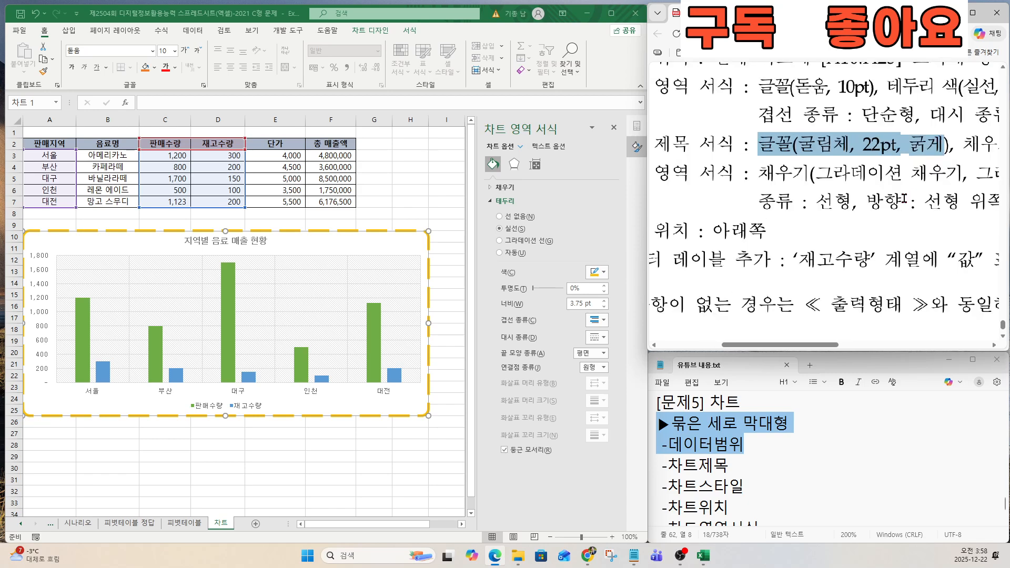
scroll(909, 194, "up", 2)
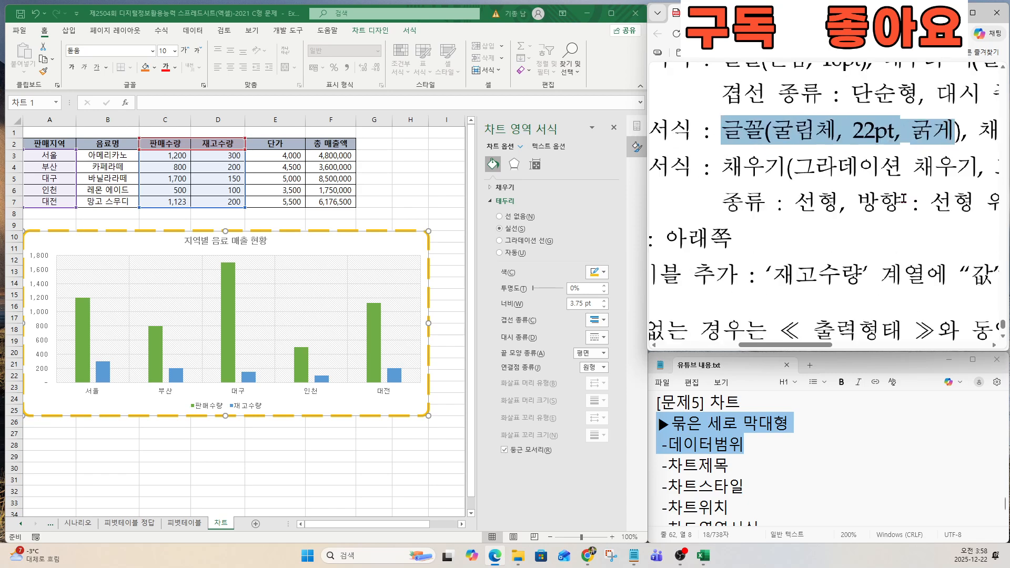
left_click(238, 240)
left_click(104, 55)
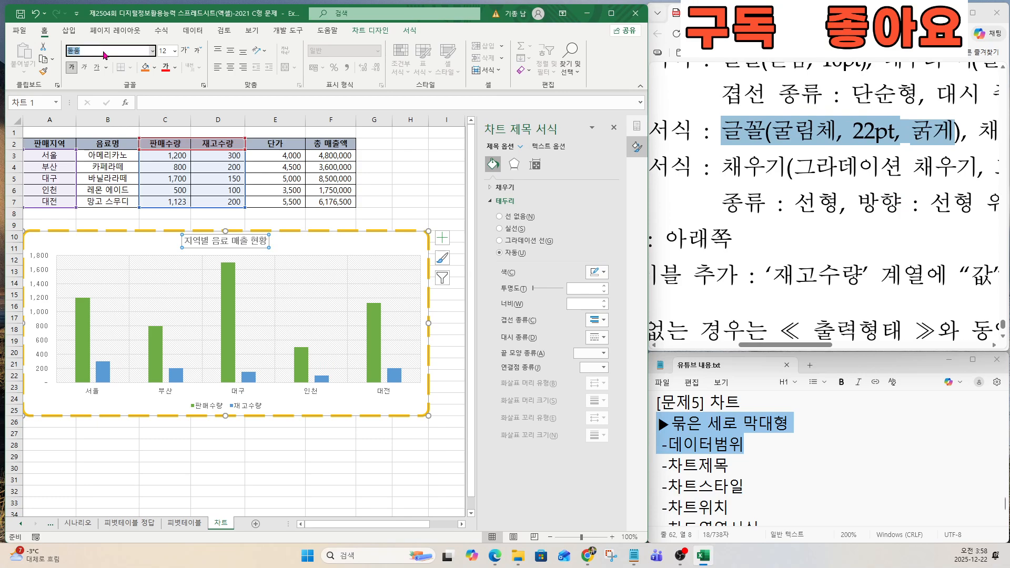
type("RNF")
type("굴림체")
key("Return")
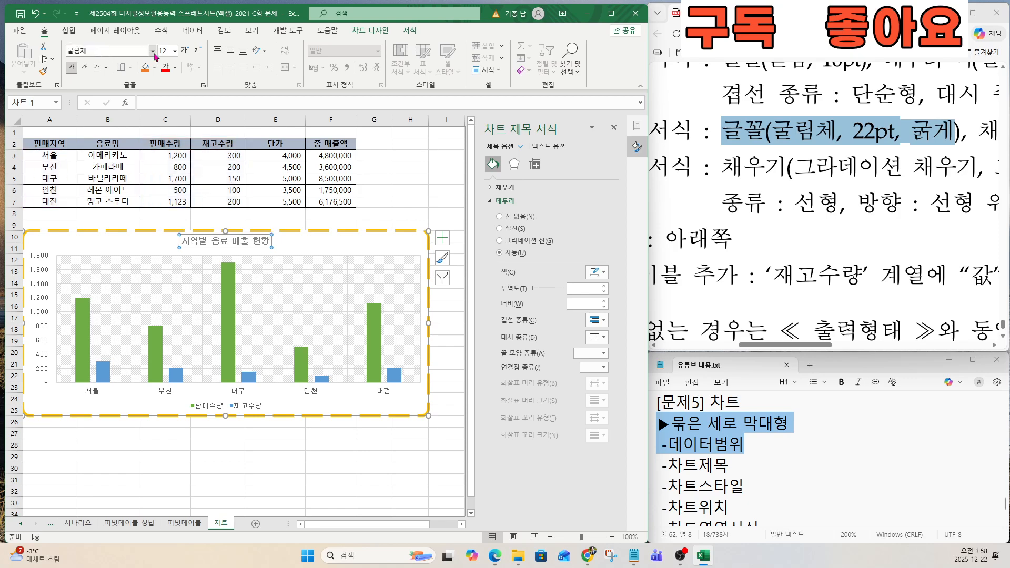
Set the chart title's font size to 22 pt.
key("Tab")
type("22")
key("Return")
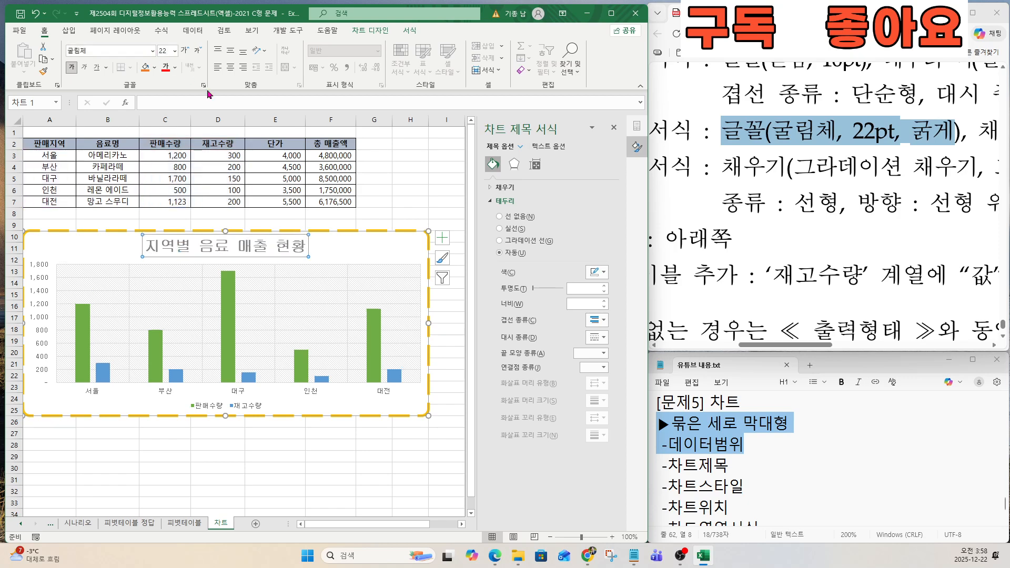
key("ctrl")
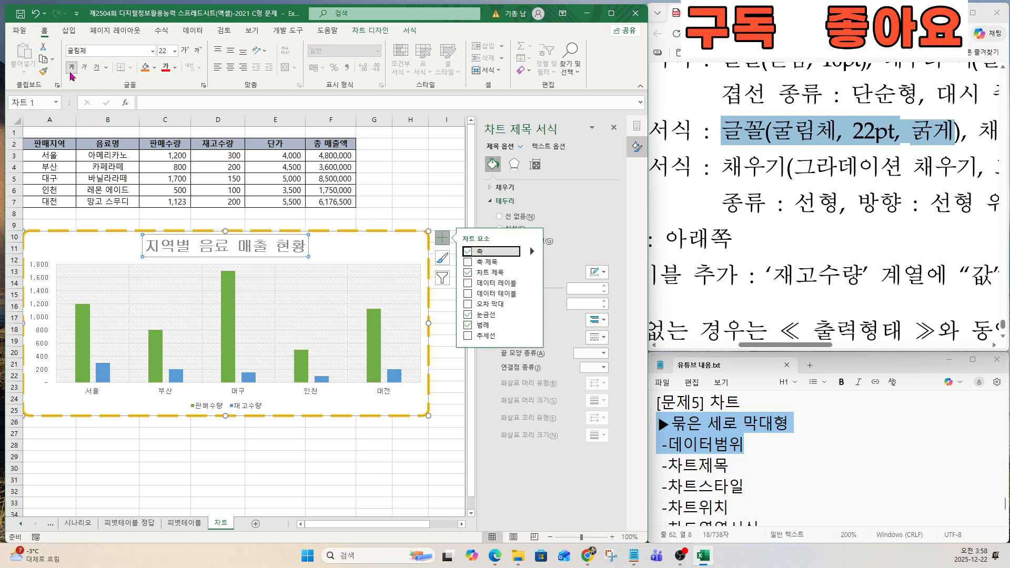
Give the chart title a picture or texture fill (그림 또는 질감 채우기), as the exam condition requires.
left_click_drag(789, 347, 873, 348)
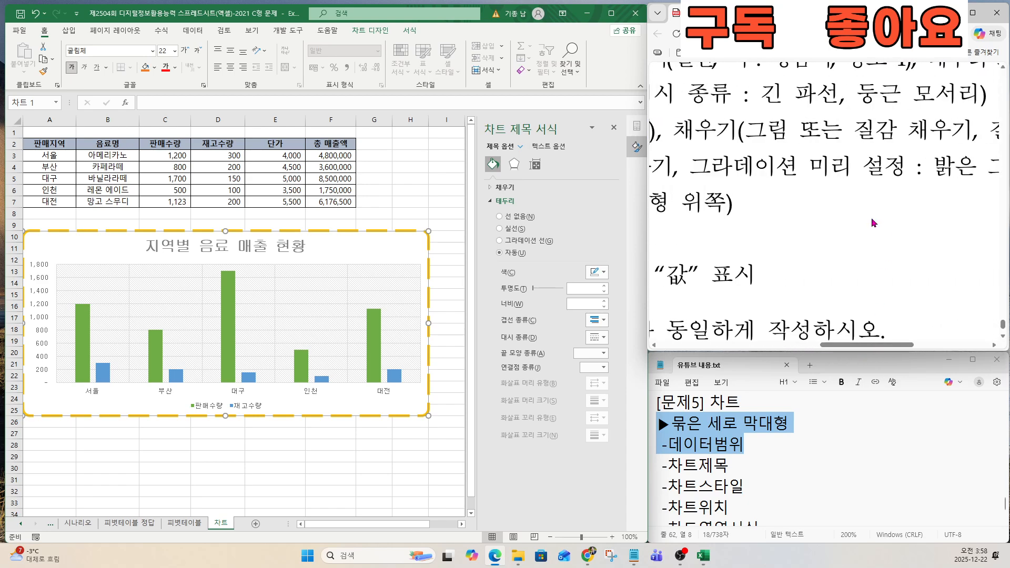
left_click_drag(673, 130, 972, 136)
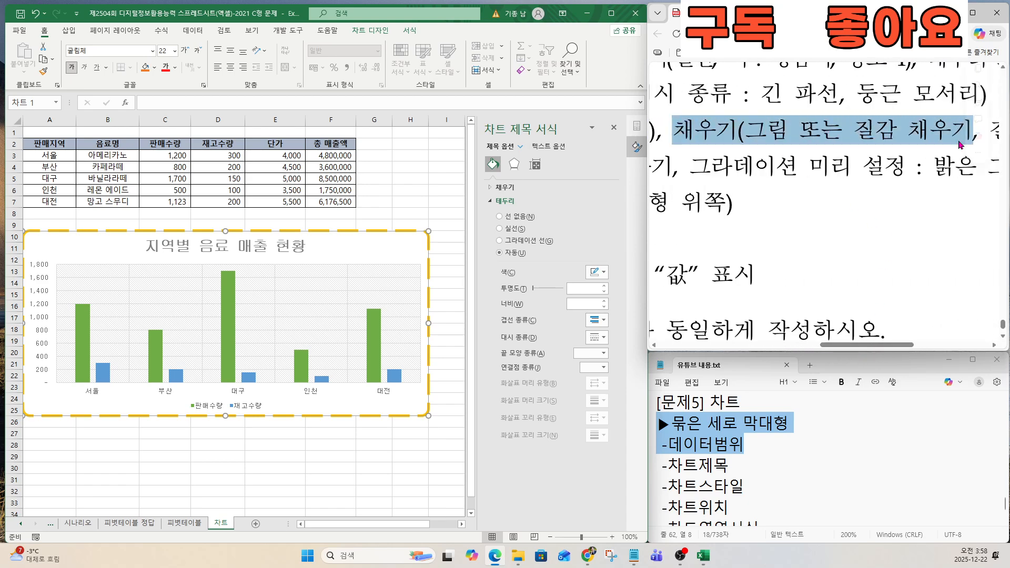
left_click(503, 190)
left_click(442, 237)
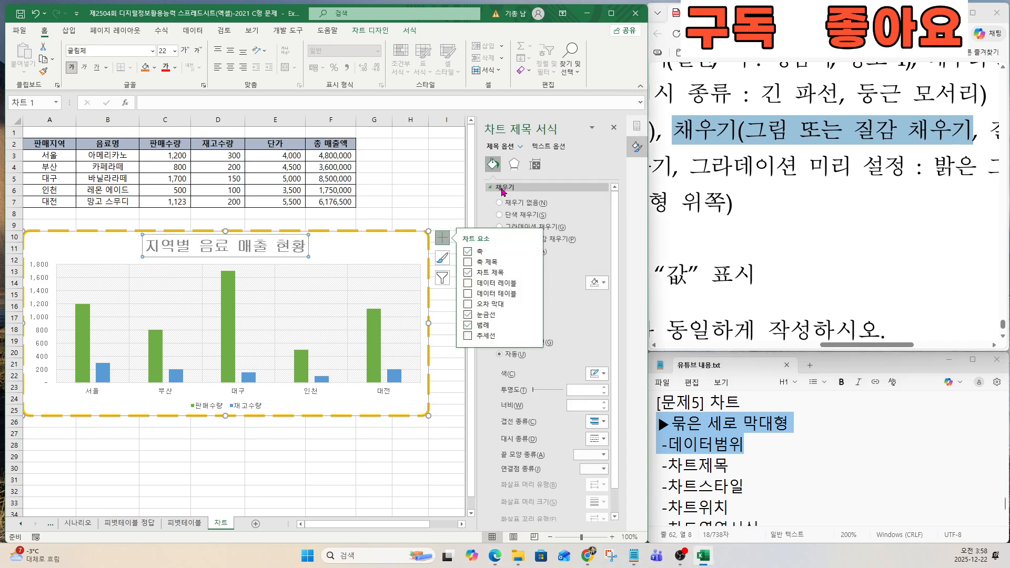
left_click(567, 243)
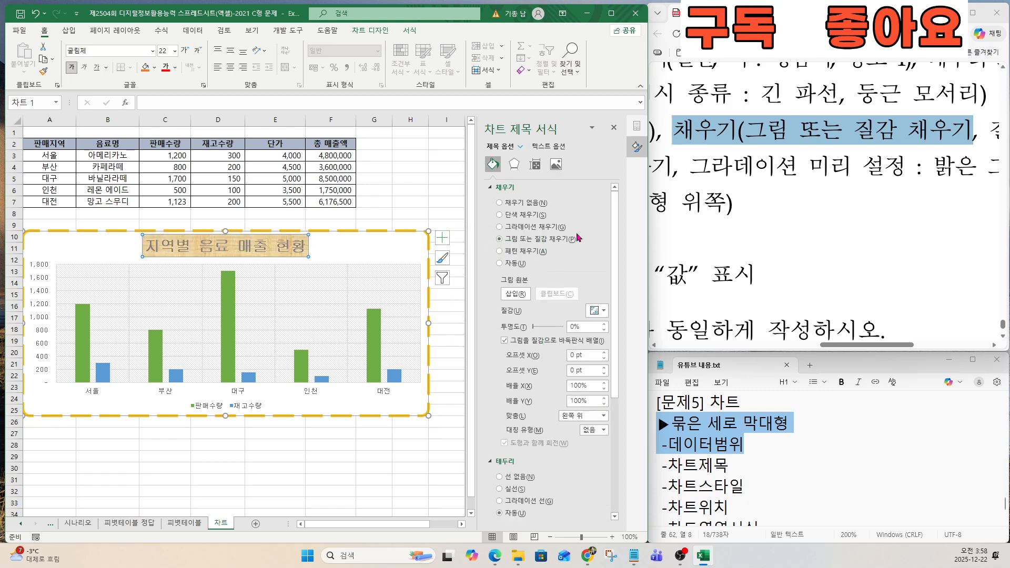
Apply the 흰색 대리석 texture to the chart title's fill.
left_click(827, 340)
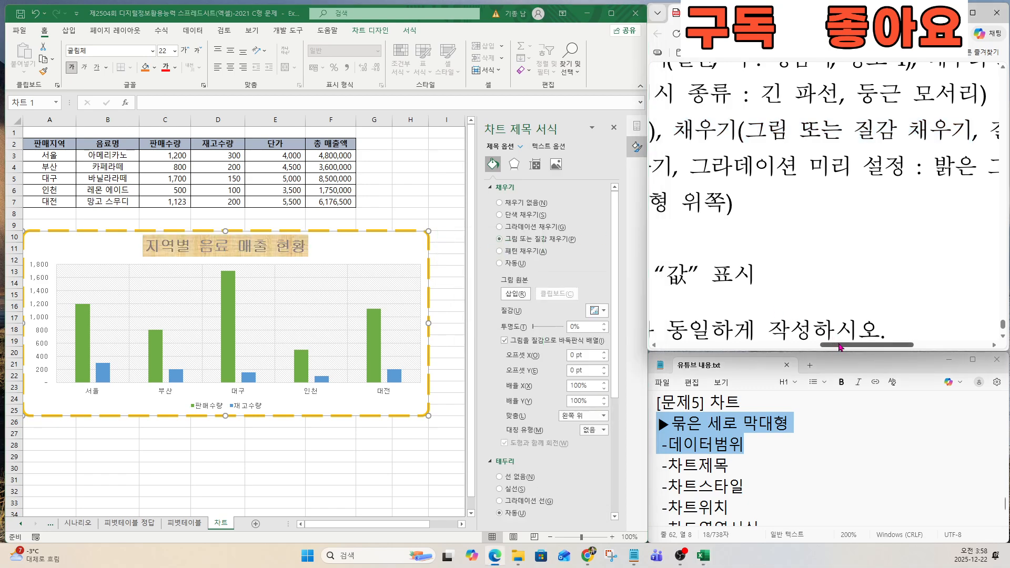
left_click_drag(834, 345, 918, 344)
left_click_drag(709, 128, 904, 132)
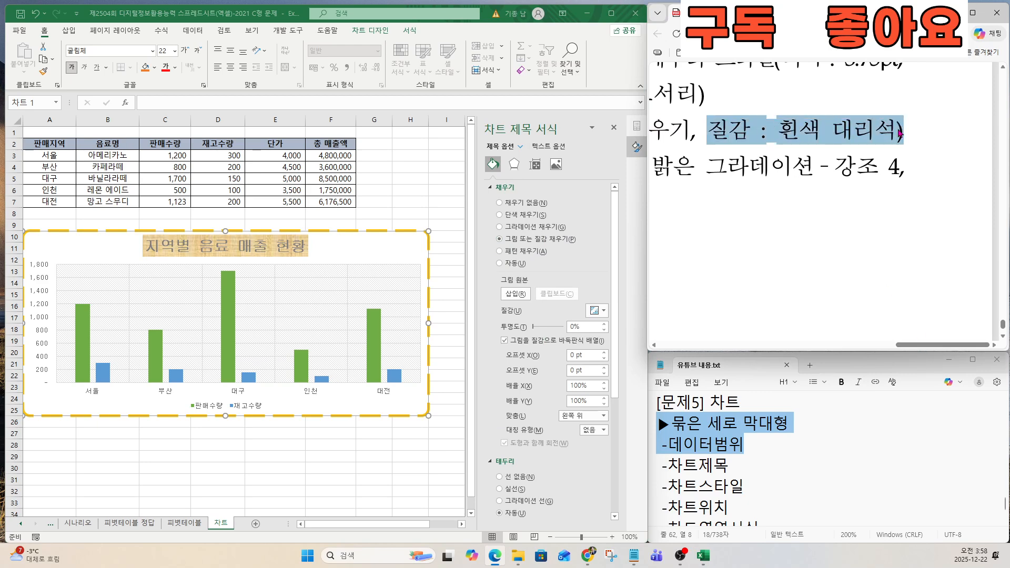
left_click(596, 311)
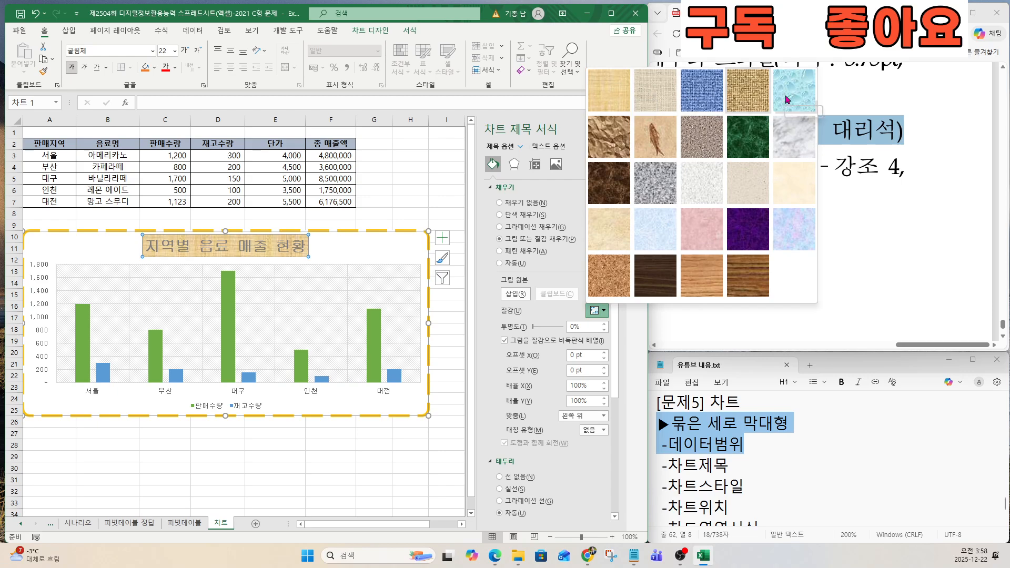
left_click(793, 133)
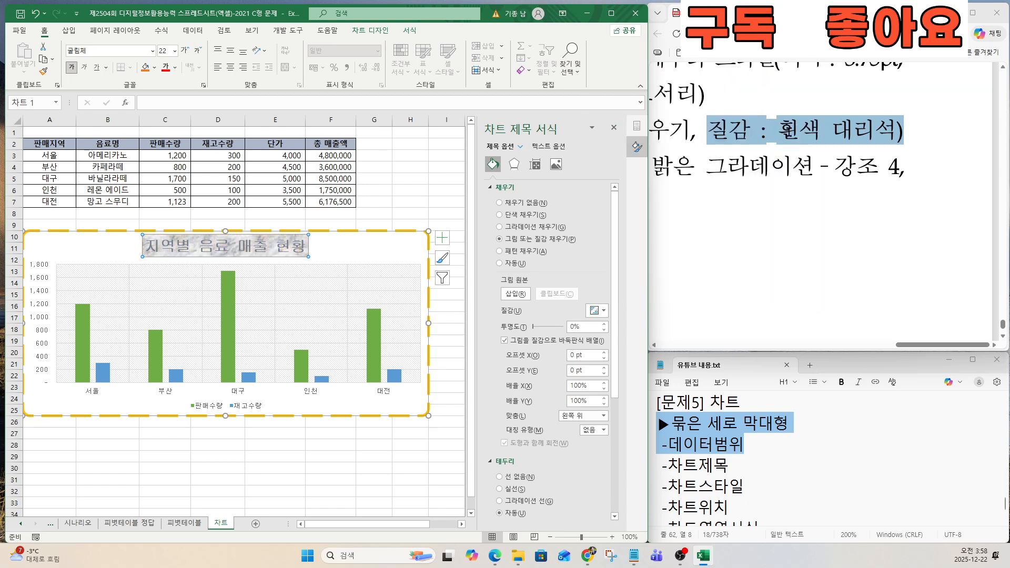
Give the chart's plot area a gradient fill (그라데이션 채우기), following the 그림 영역 서식 condition.
left_click_drag(891, 347, 727, 332)
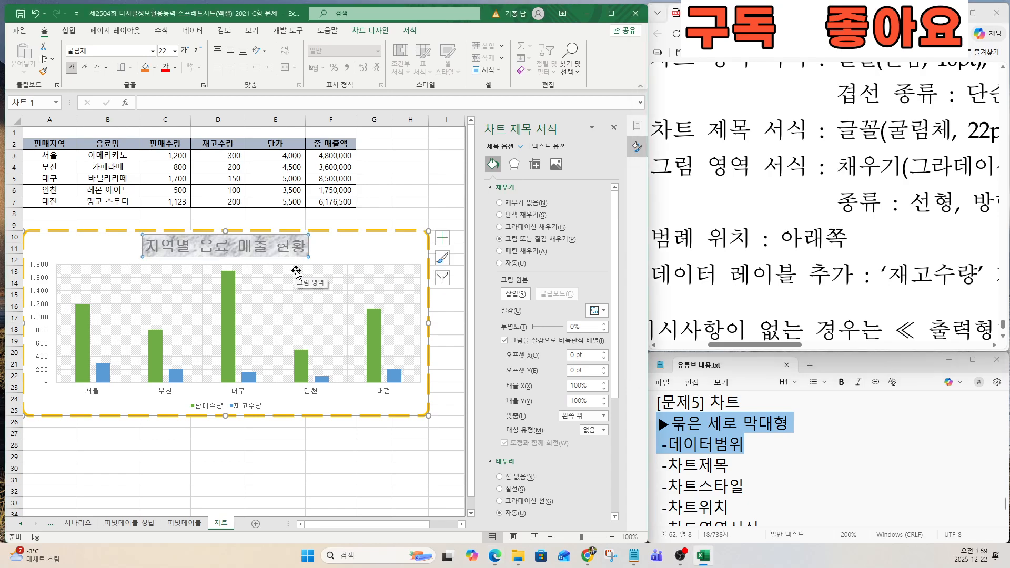
left_click(315, 284)
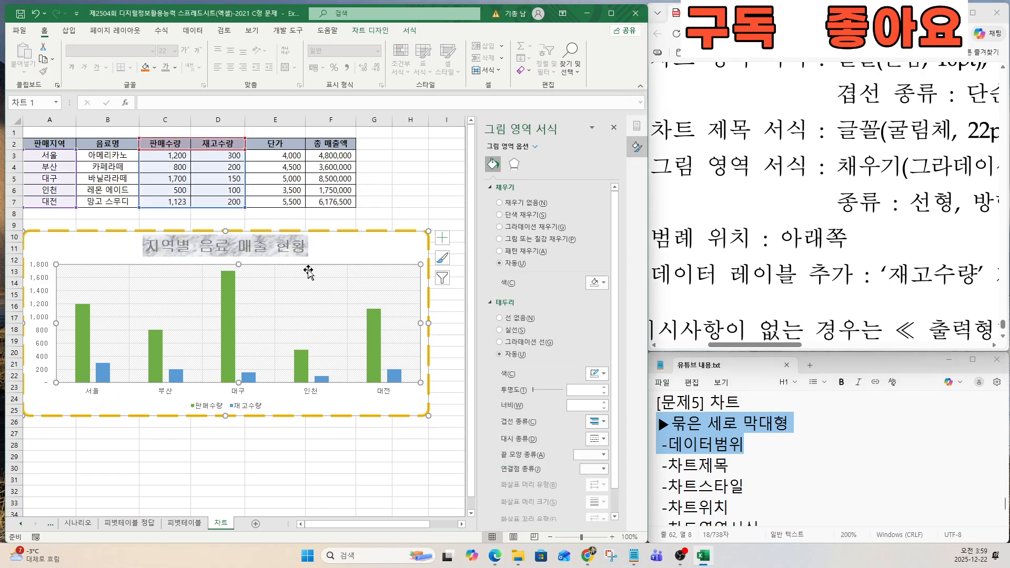
scroll(786, 315, "right", 5)
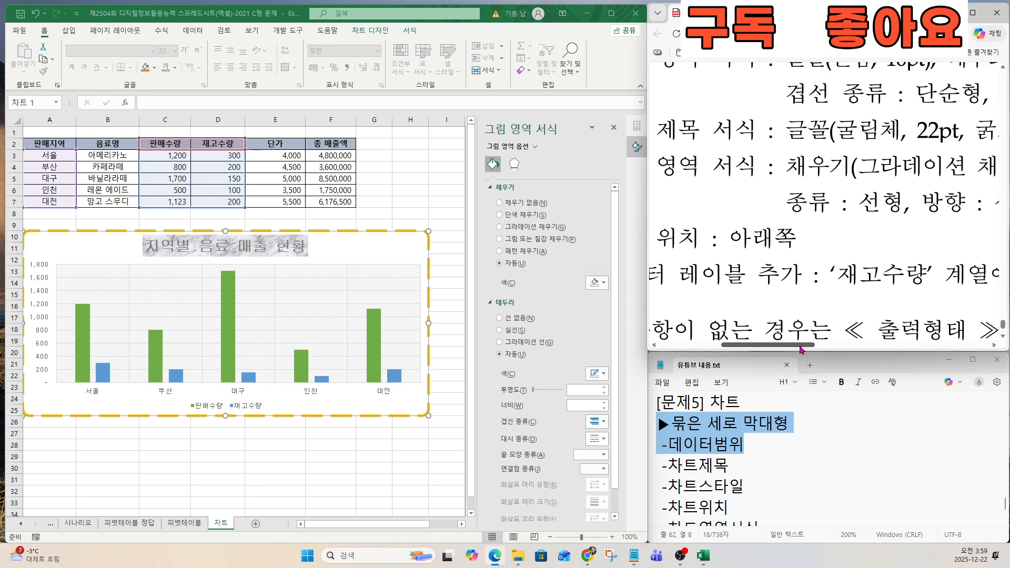
left_click_drag(689, 167, 903, 167)
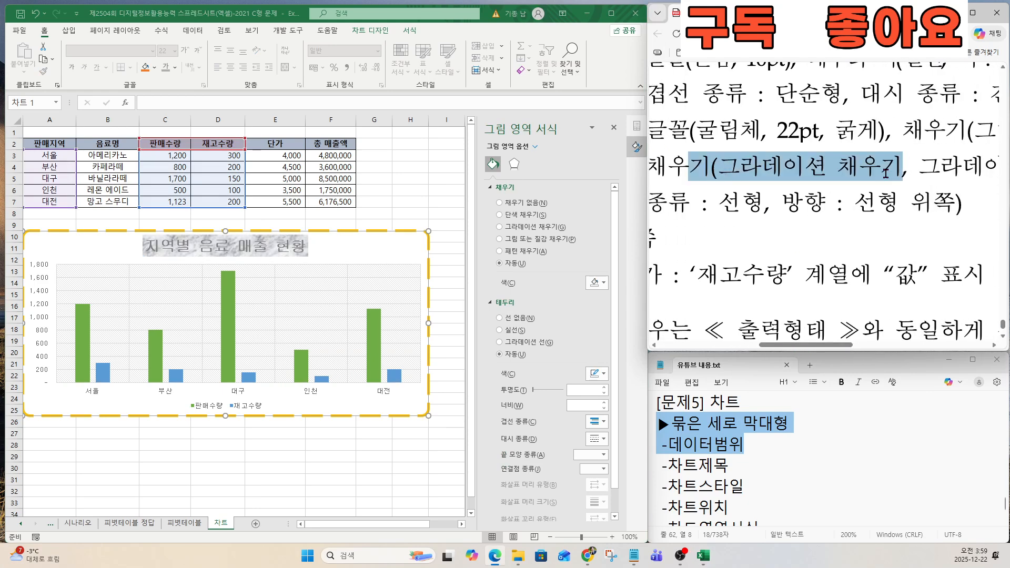
left_click(499, 226)
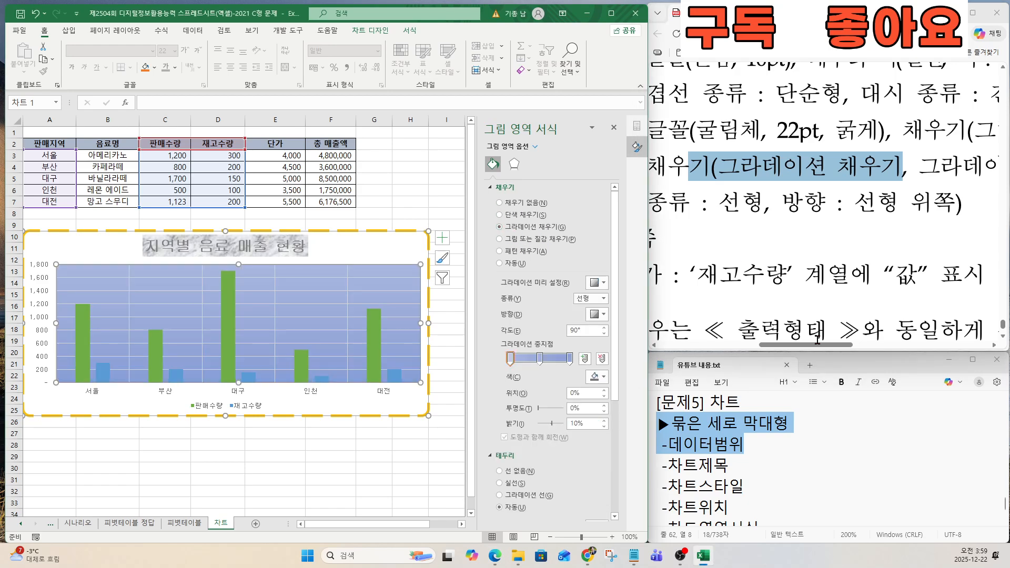
Apply the gradient preset 밝은 그라데이션 - 강조 4 to the plot area's fill.
scroll(817, 339, "right", 5)
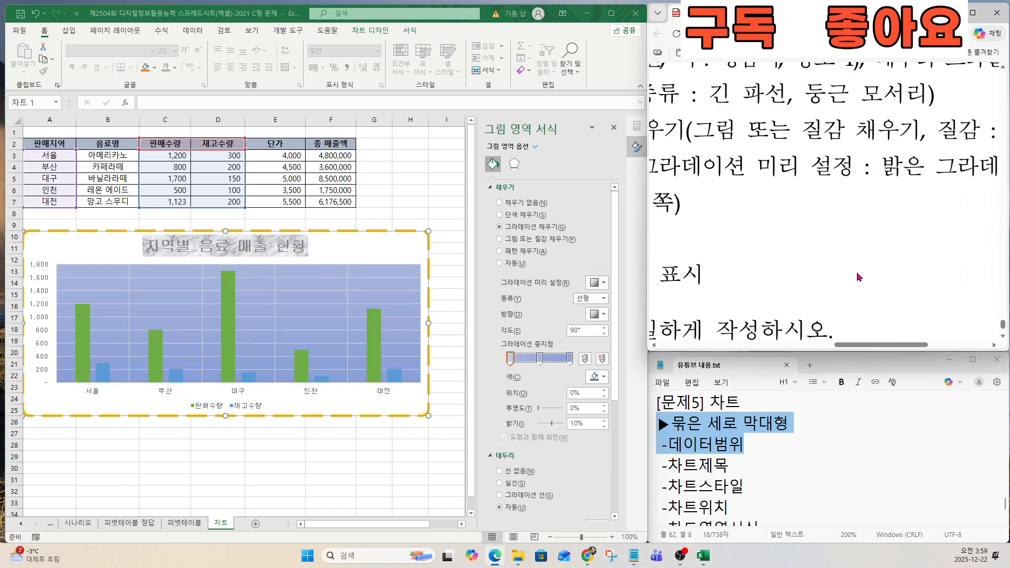
scroll(858, 277, "down", 2, "ctrl")
scroll(875, 344, "down", 2, "ctrl")
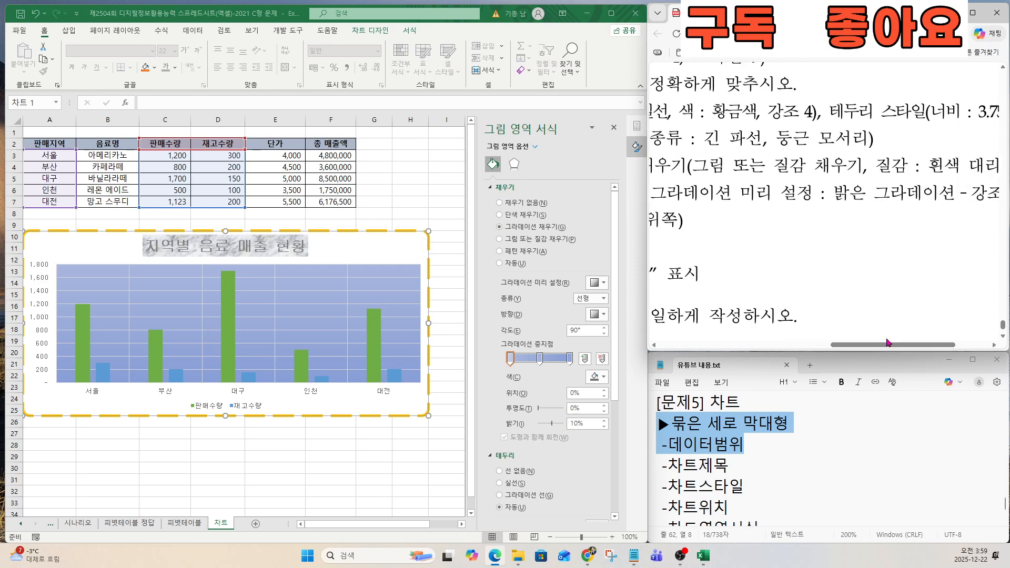
scroll(870, 339, "right", 1)
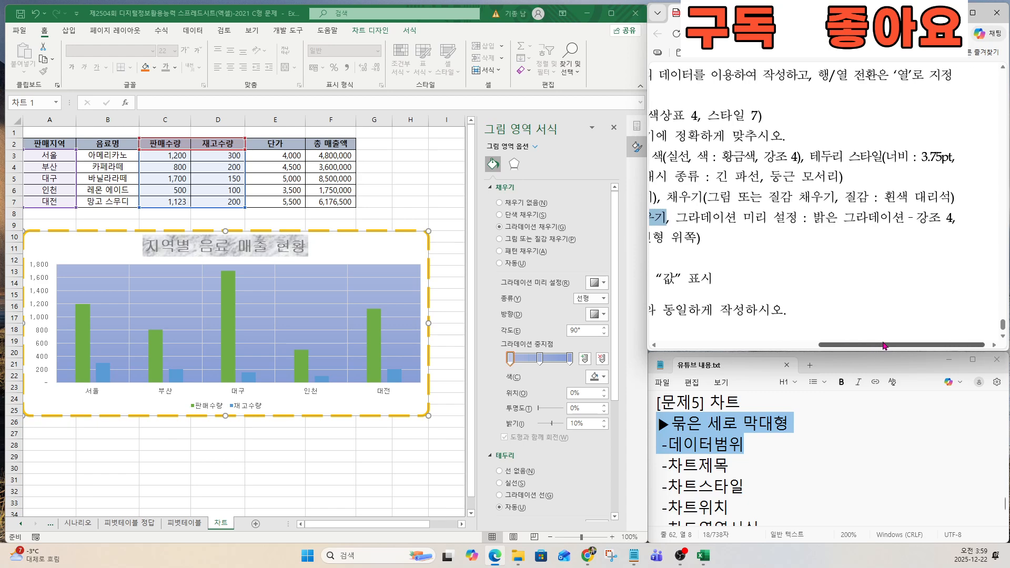
left_click_drag(676, 216, 955, 217)
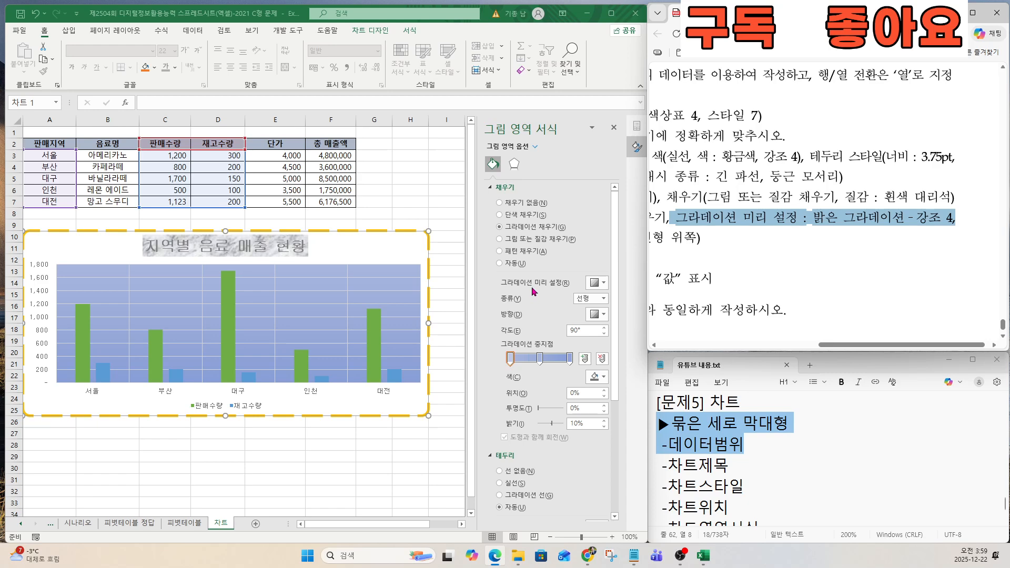
left_click(599, 287)
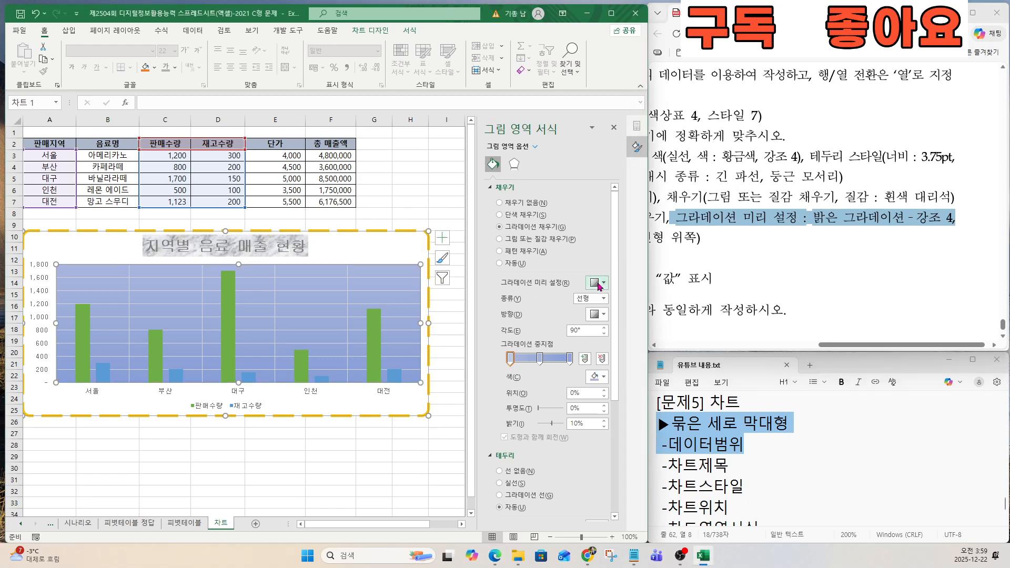
left_click(599, 287)
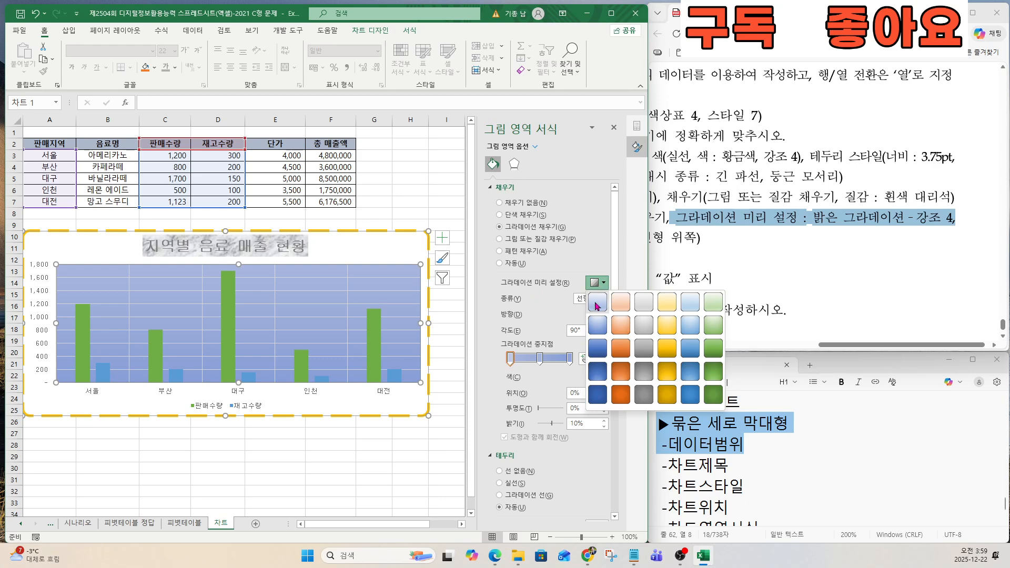
left_click(665, 305)
Set the plot area gradient's direction to 선형 위쪽, keeping the type 선형 as the condition requires.
left_click_drag(878, 345, 811, 345)
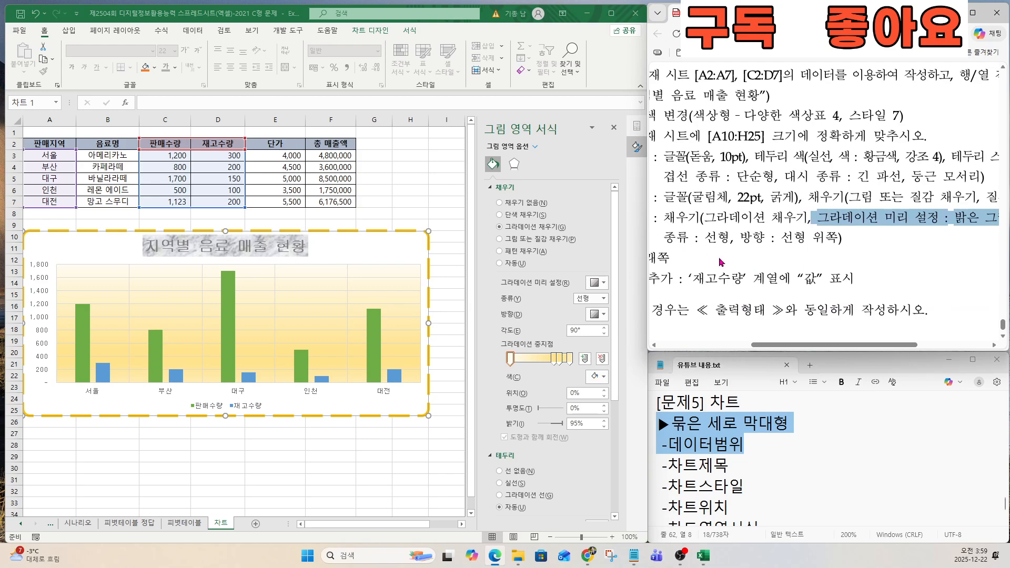
scroll(720, 262, "up", 2)
scroll(724, 257, "up", 2)
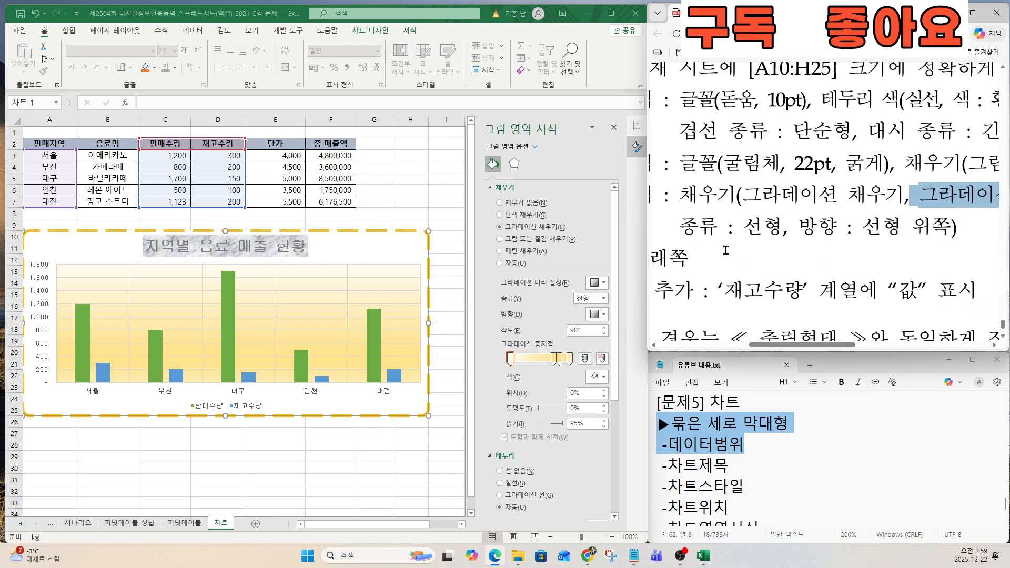
left_click_drag(678, 226, 953, 227)
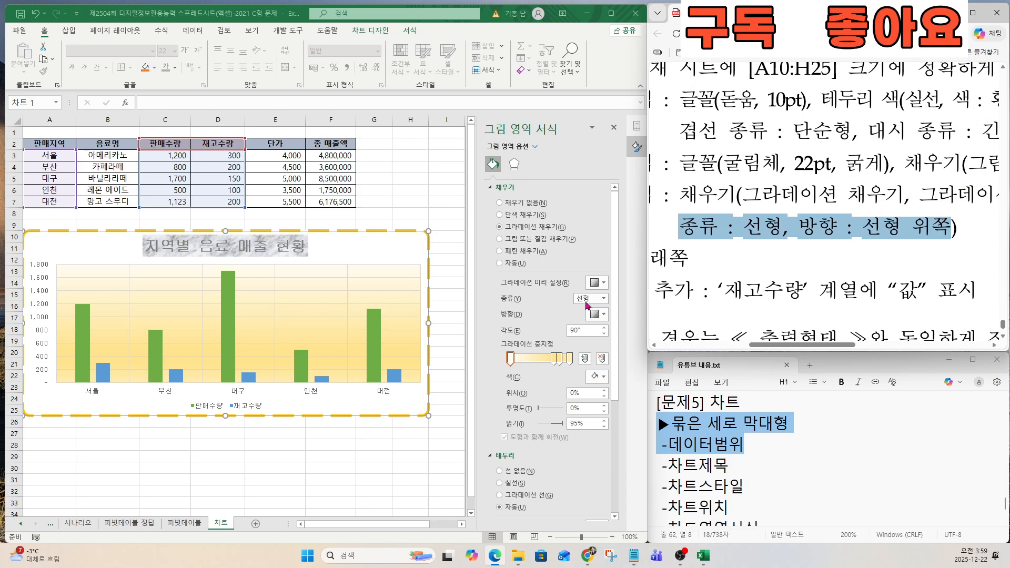
left_click(596, 317)
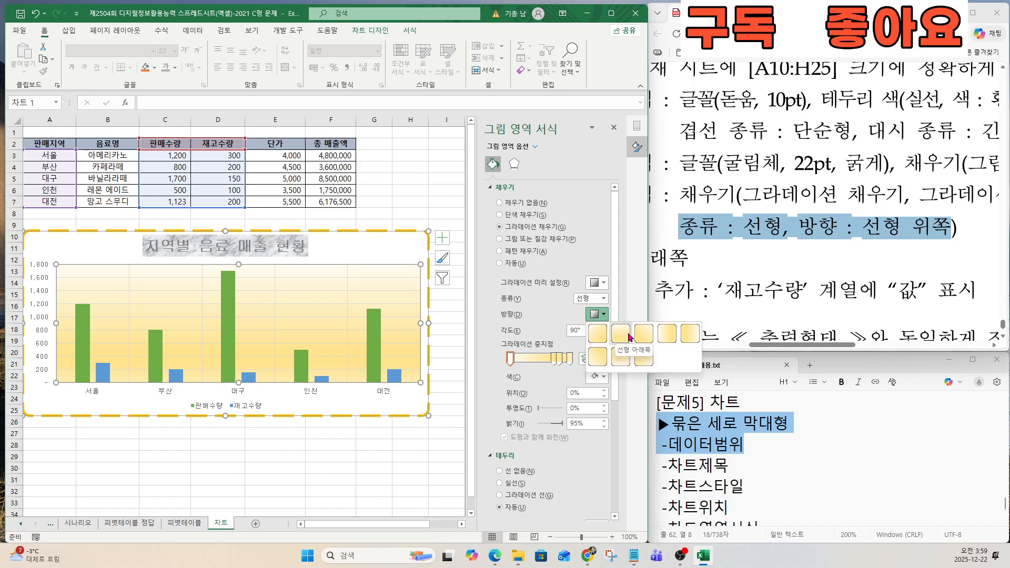
left_click(621, 359)
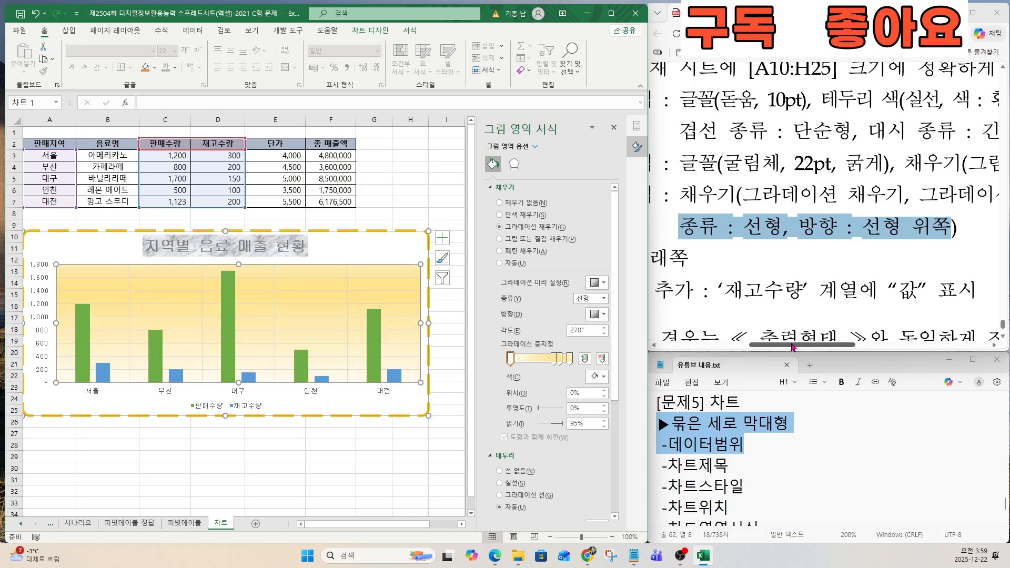
left_click_drag(795, 346, 740, 347)
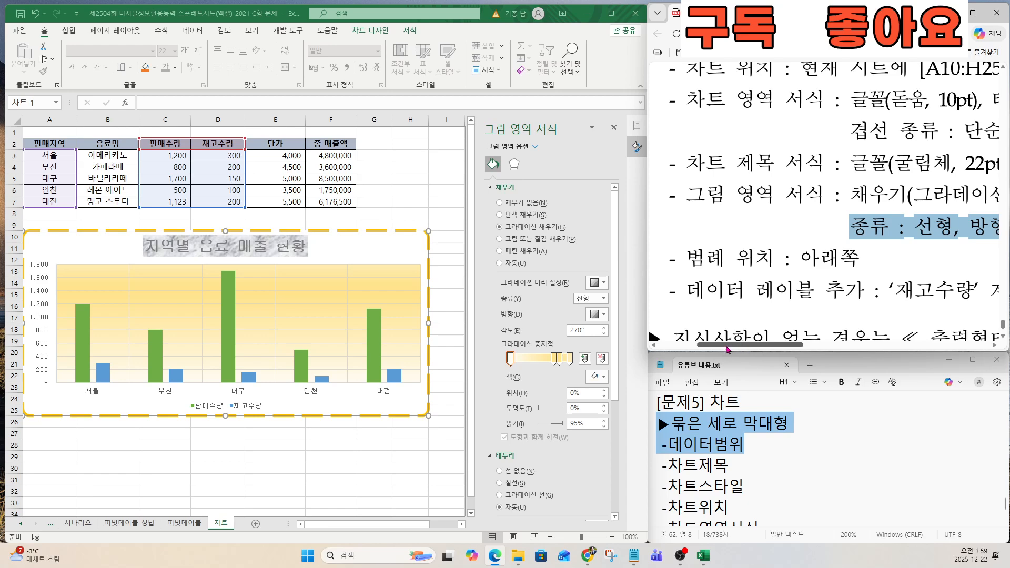
Add data labels showing the values to the chart's 재고수량 series, as the exam's 데이터 레이블 추가 condition requires.
left_click(236, 409)
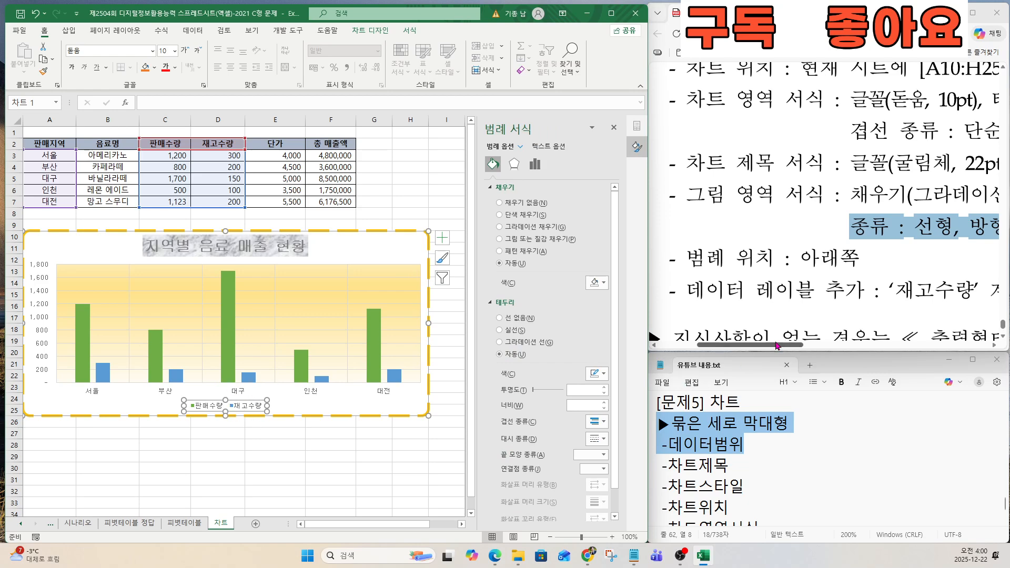
left_click_drag(784, 347, 849, 347)
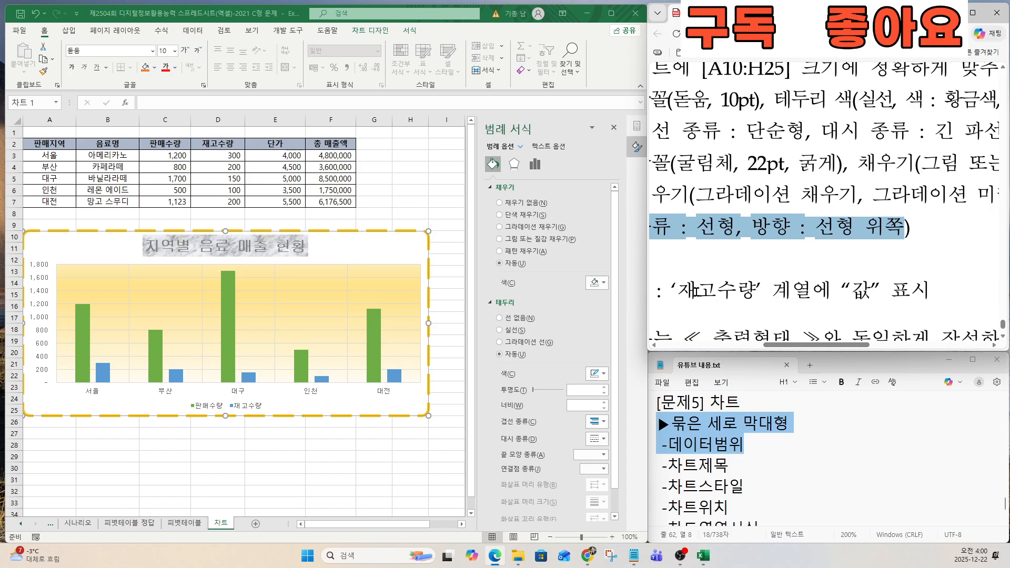
left_click_drag(677, 291, 772, 290)
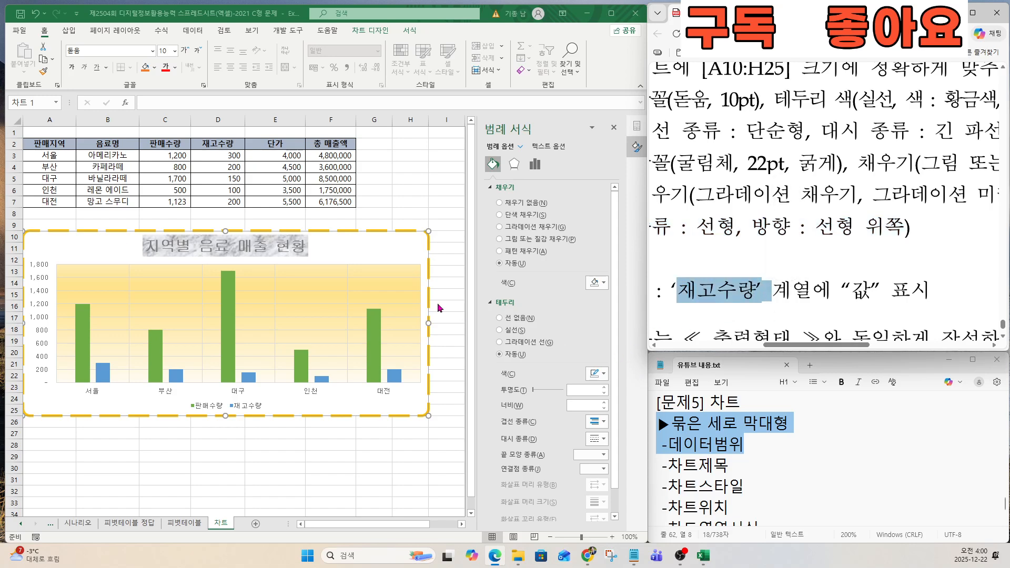
left_click(241, 411)
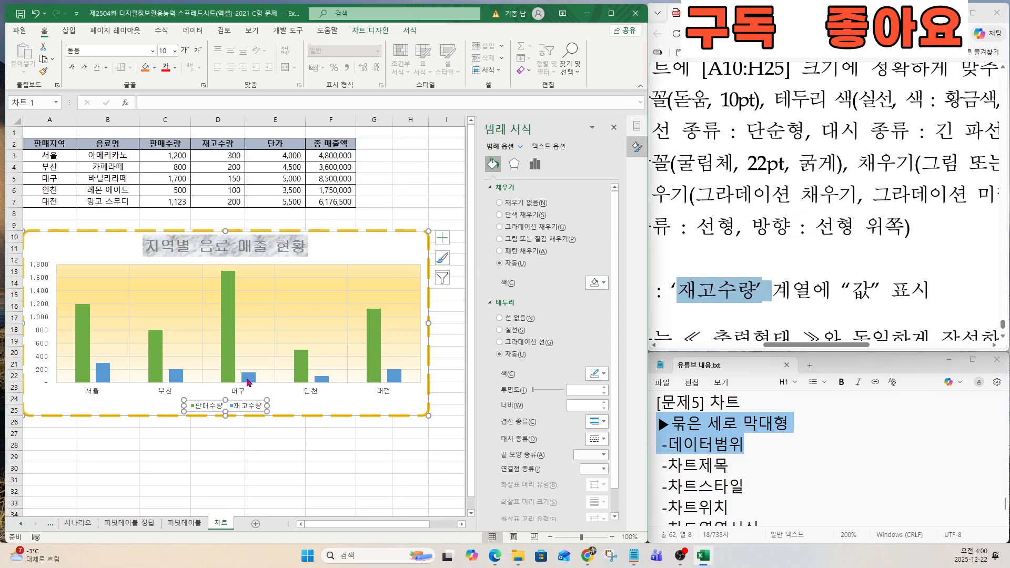
left_click(249, 378)
right_click(247, 381)
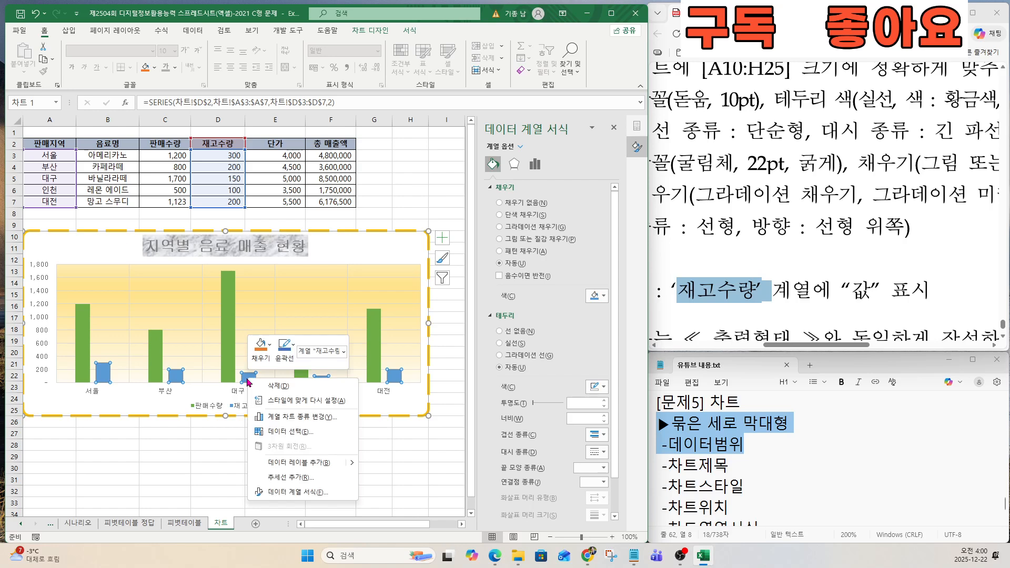
left_click(287, 462)
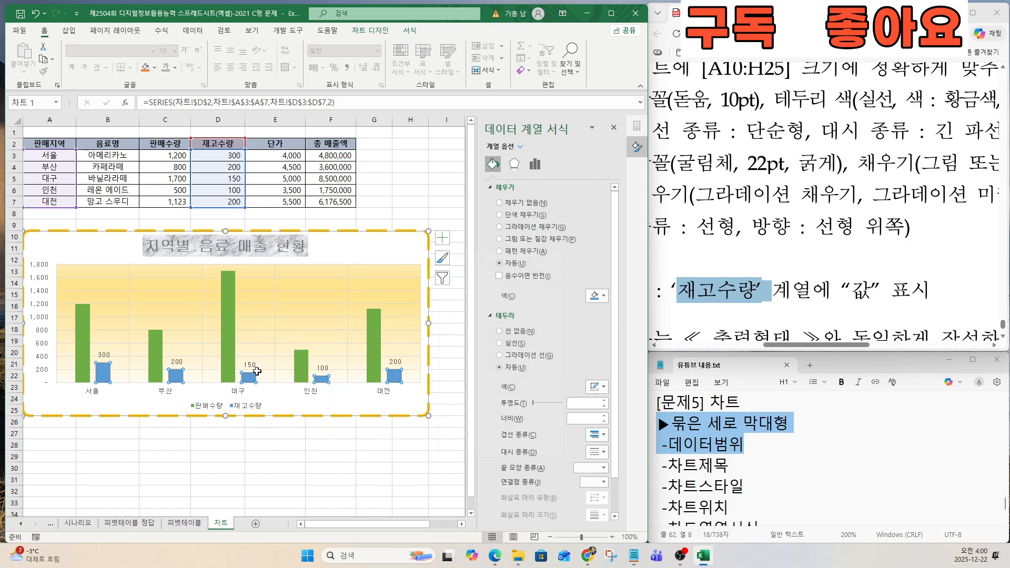
Compare the finished chart and its 재고수량 labels with the exam's sample output and review the remaining chart conditions.
left_click(757, 232)
scroll(752, 263, "up", 10)
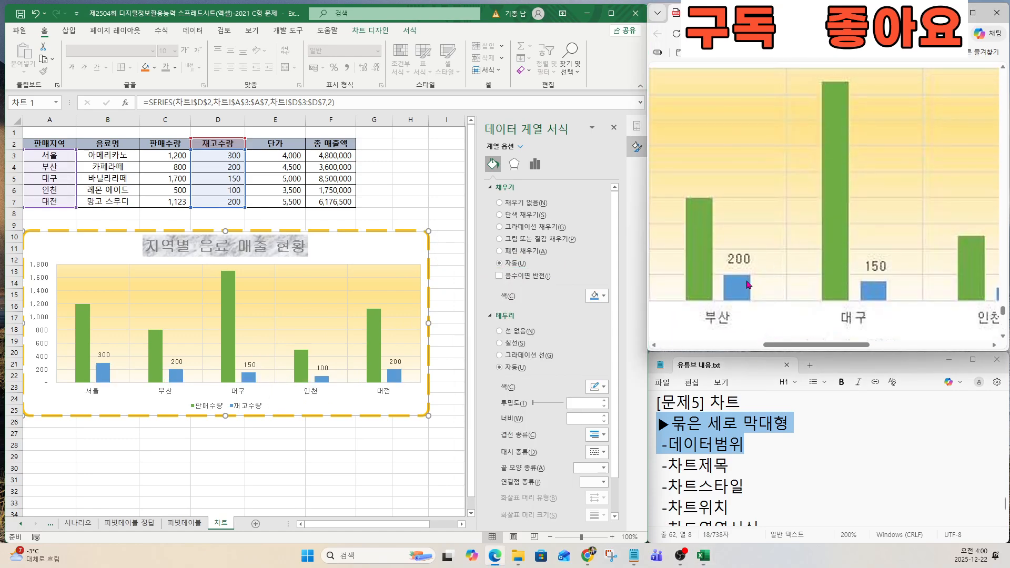
left_click(741, 274)
left_click(743, 277)
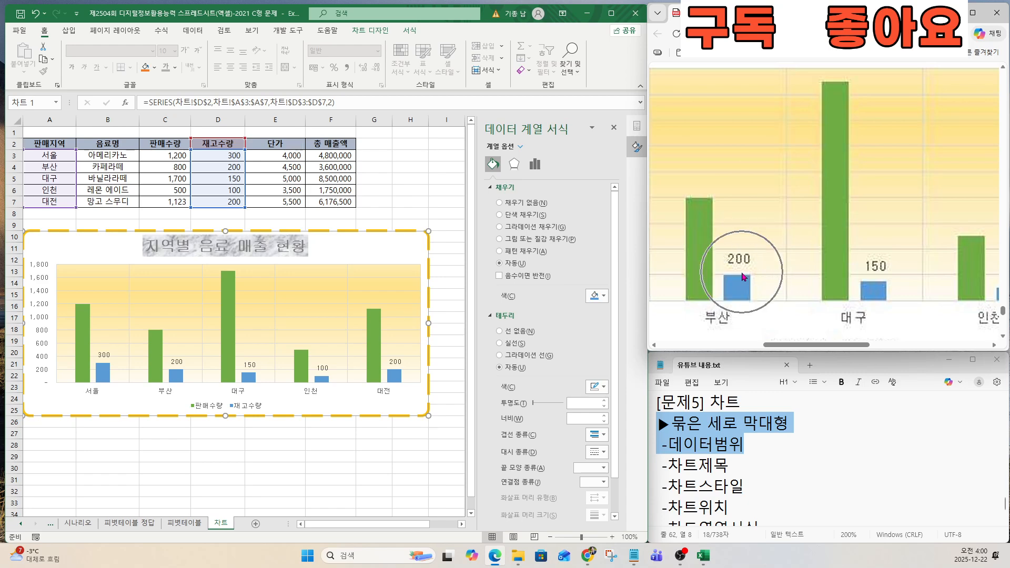
scroll(750, 282, "down", 10)
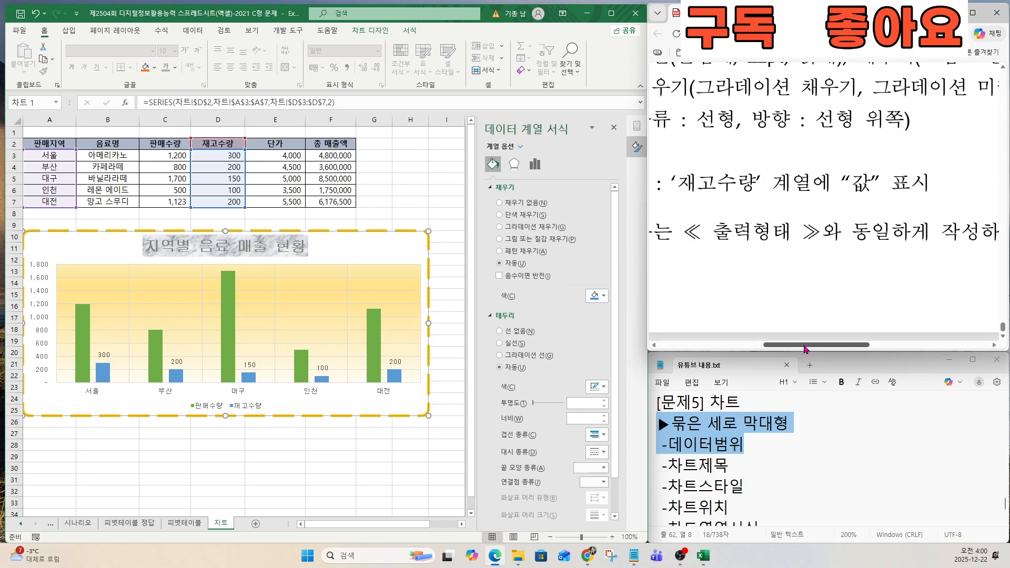
left_click_drag(805, 346, 777, 346)
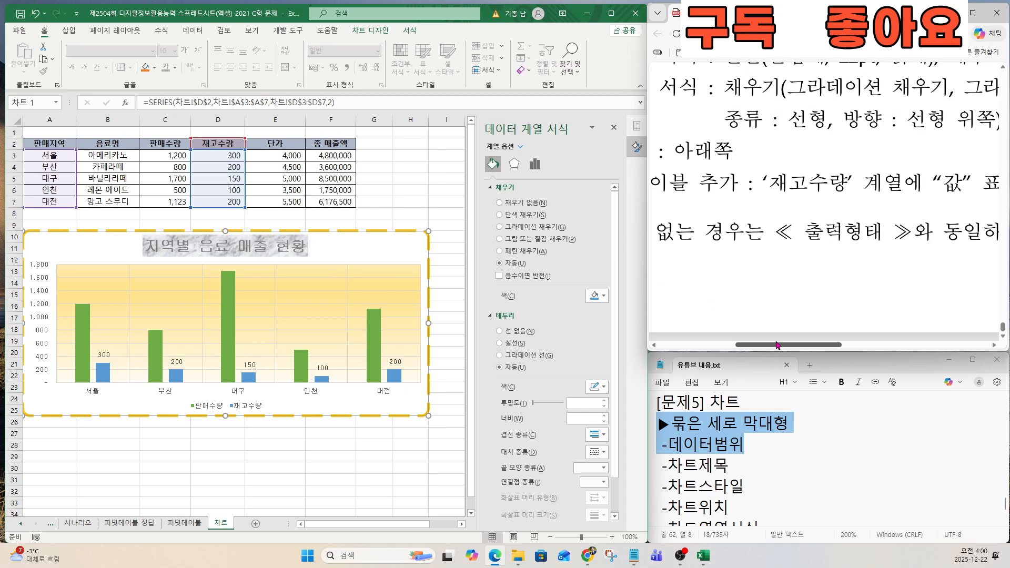
left_click(921, 96)
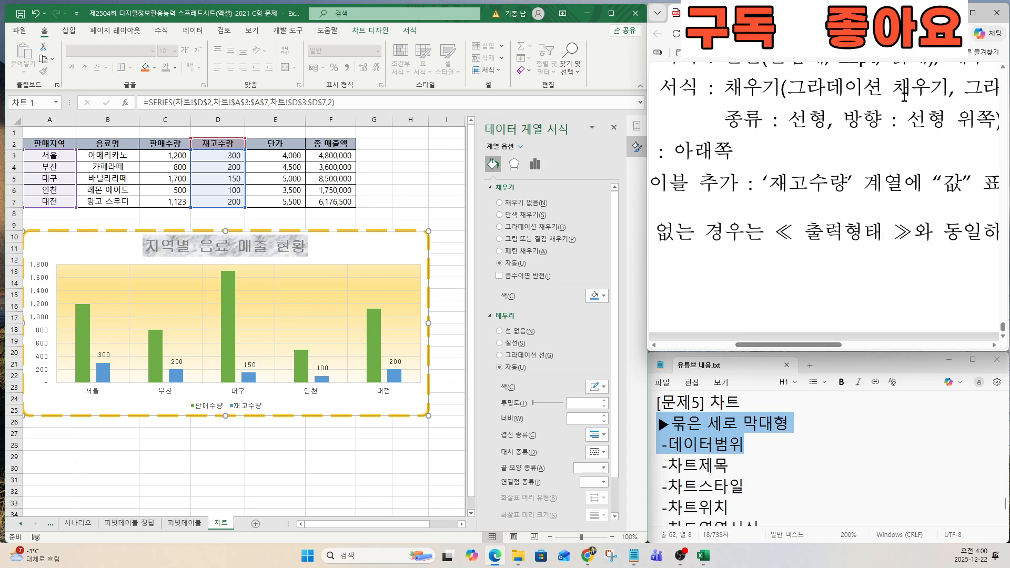
left_click(904, 96)
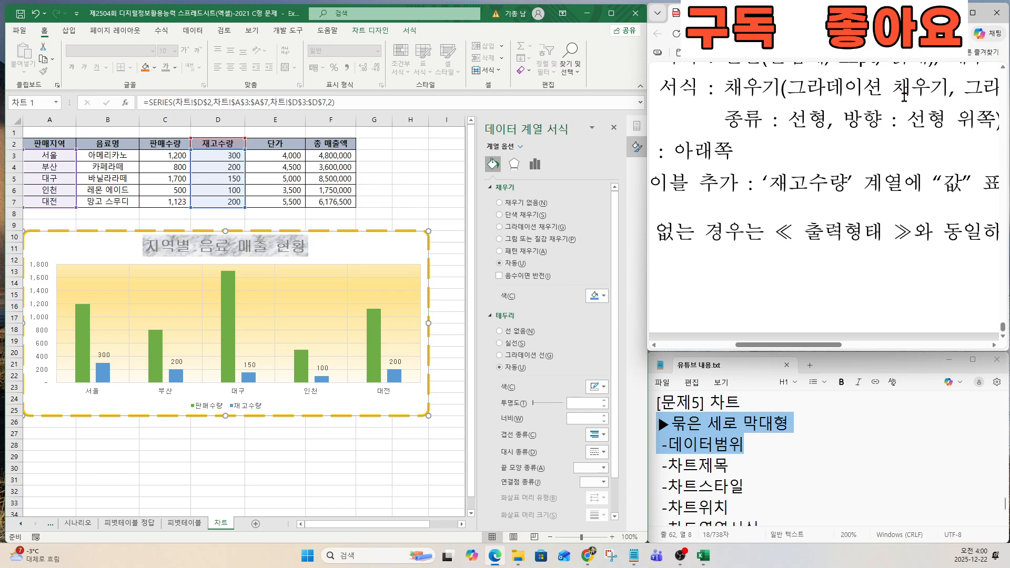